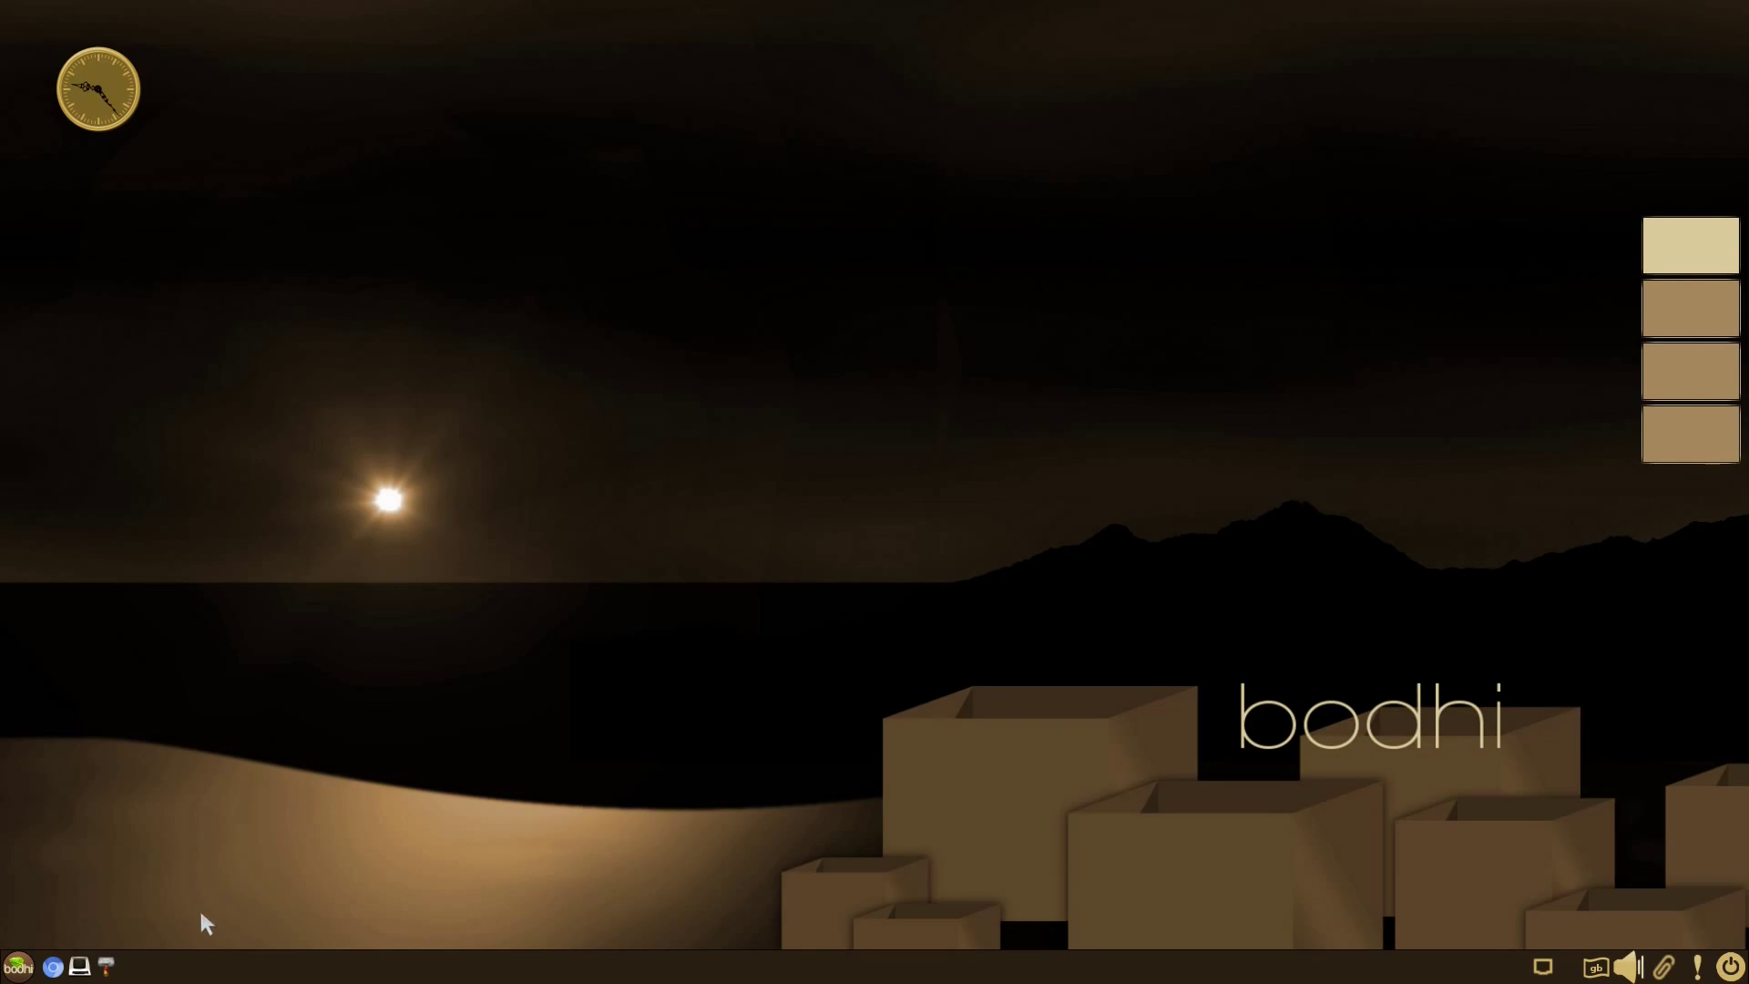
Apply the MokshaArc theme from Settings > Theme, giving a light panel and glacier wallpaper
left_click(18, 965)
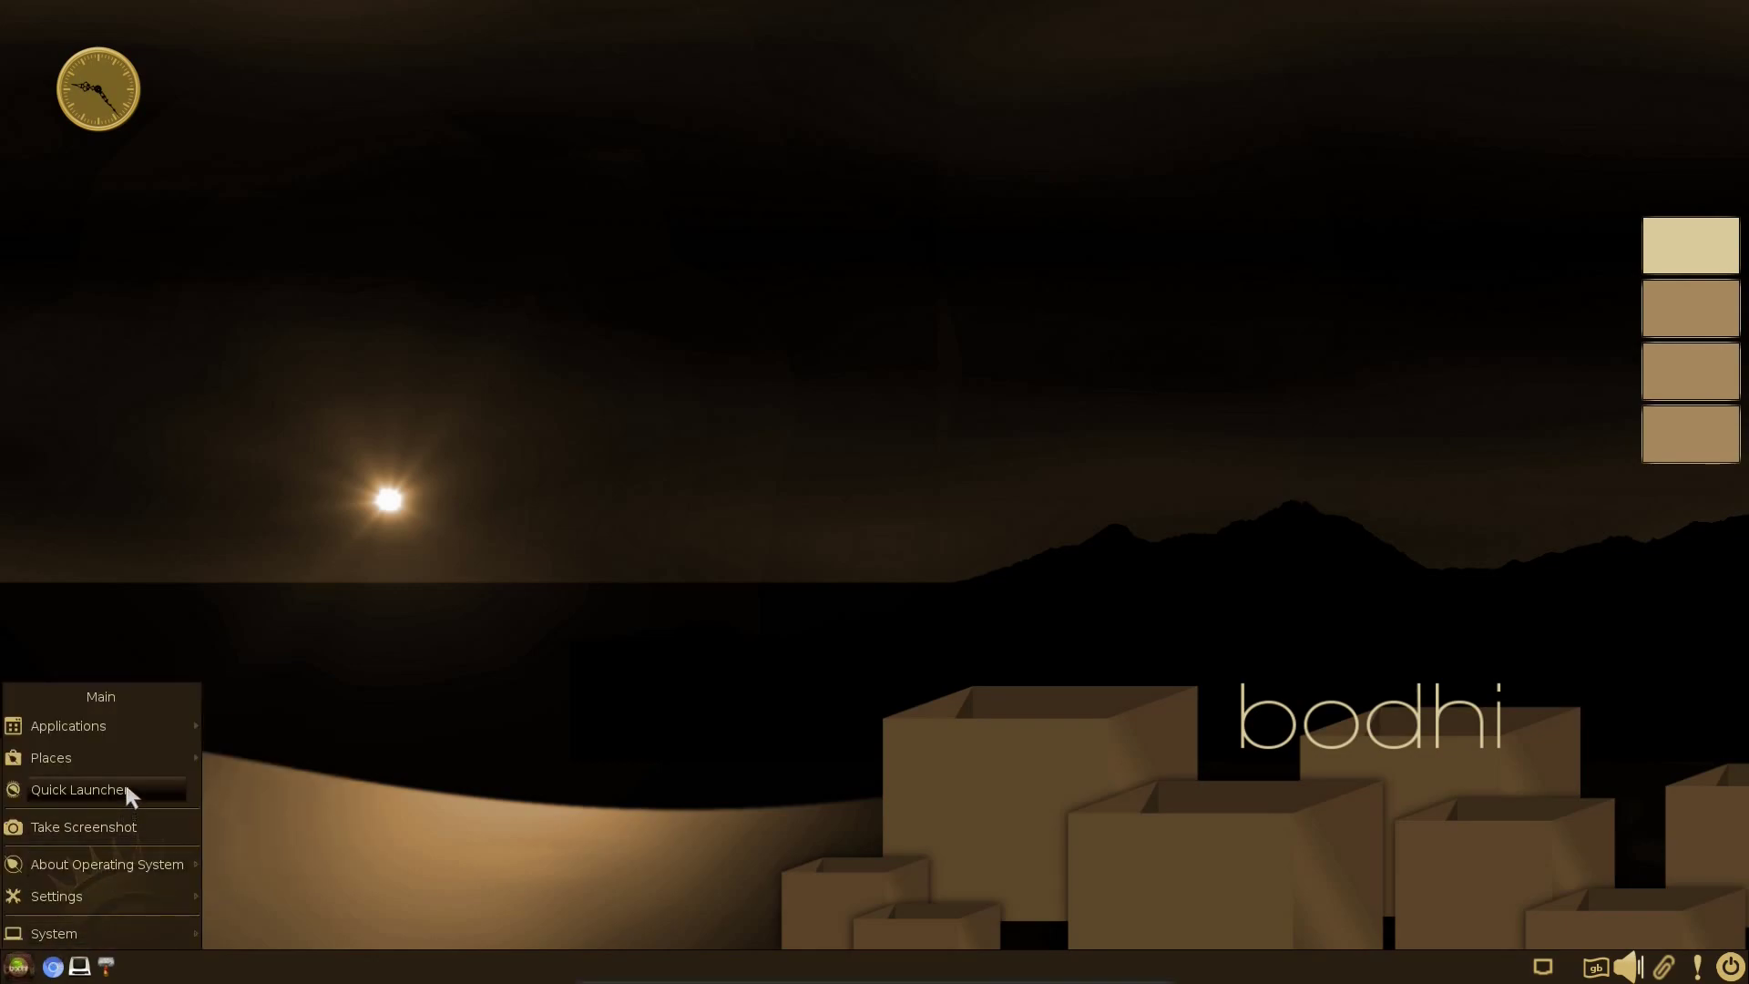
mouse_move(129, 756)
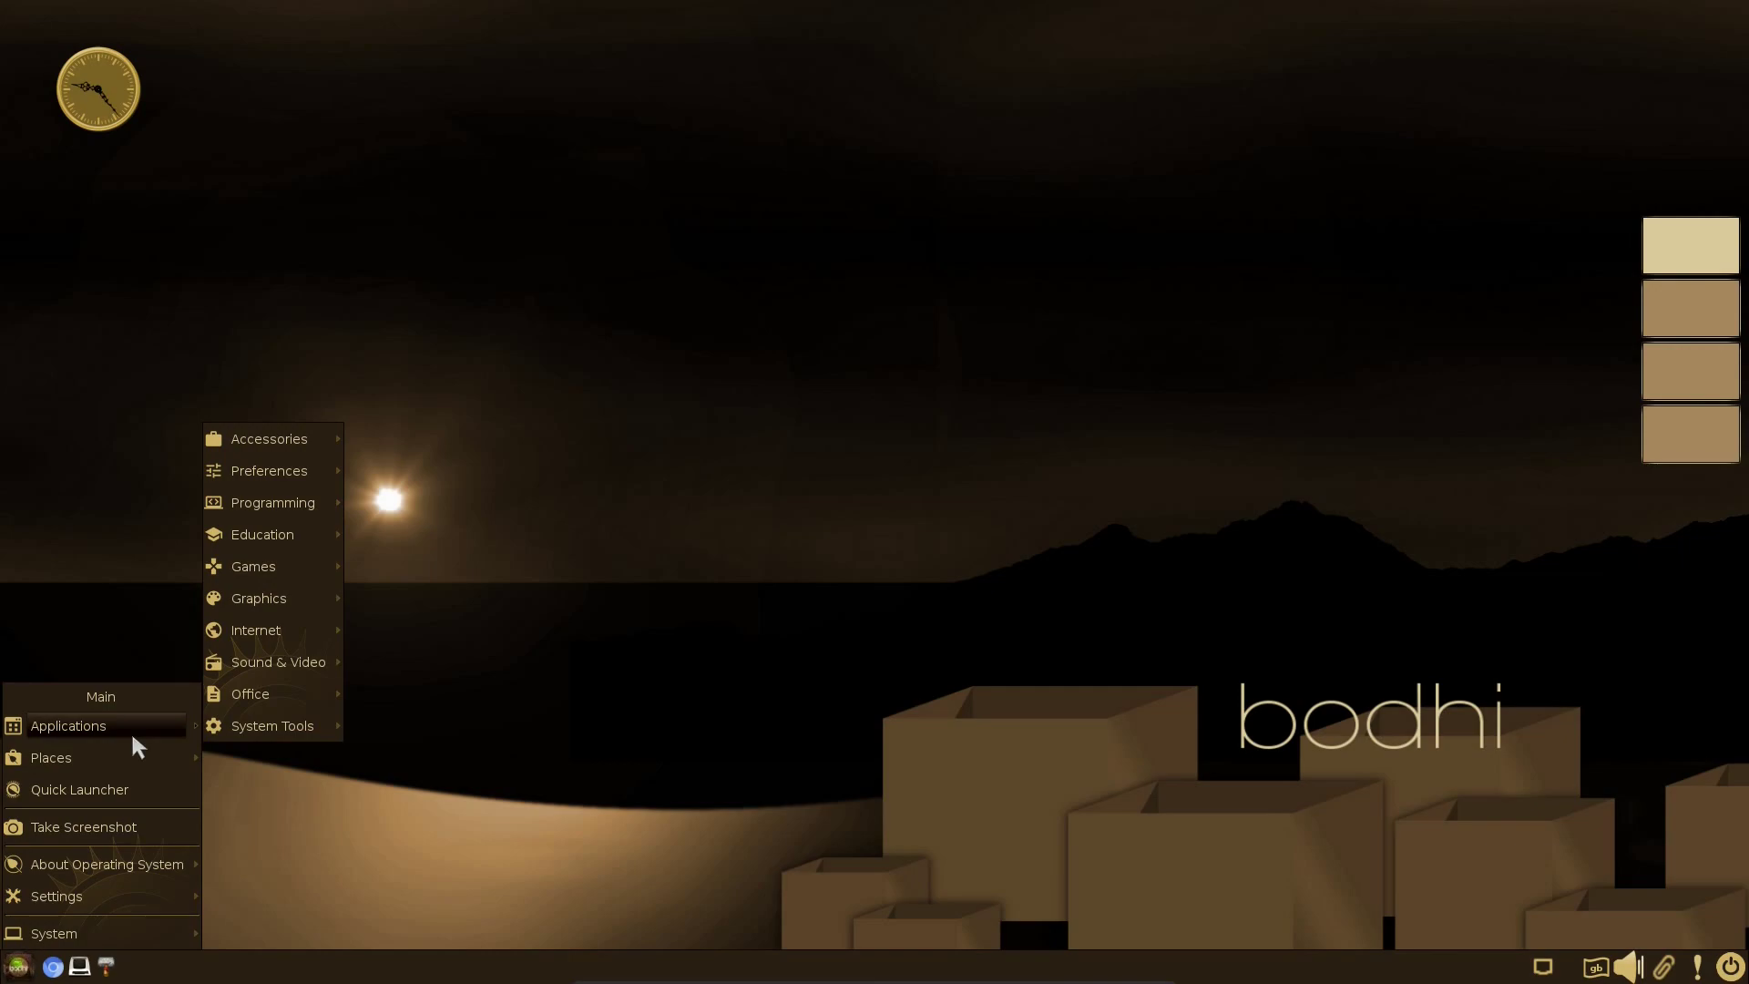
mouse_move(264, 694)
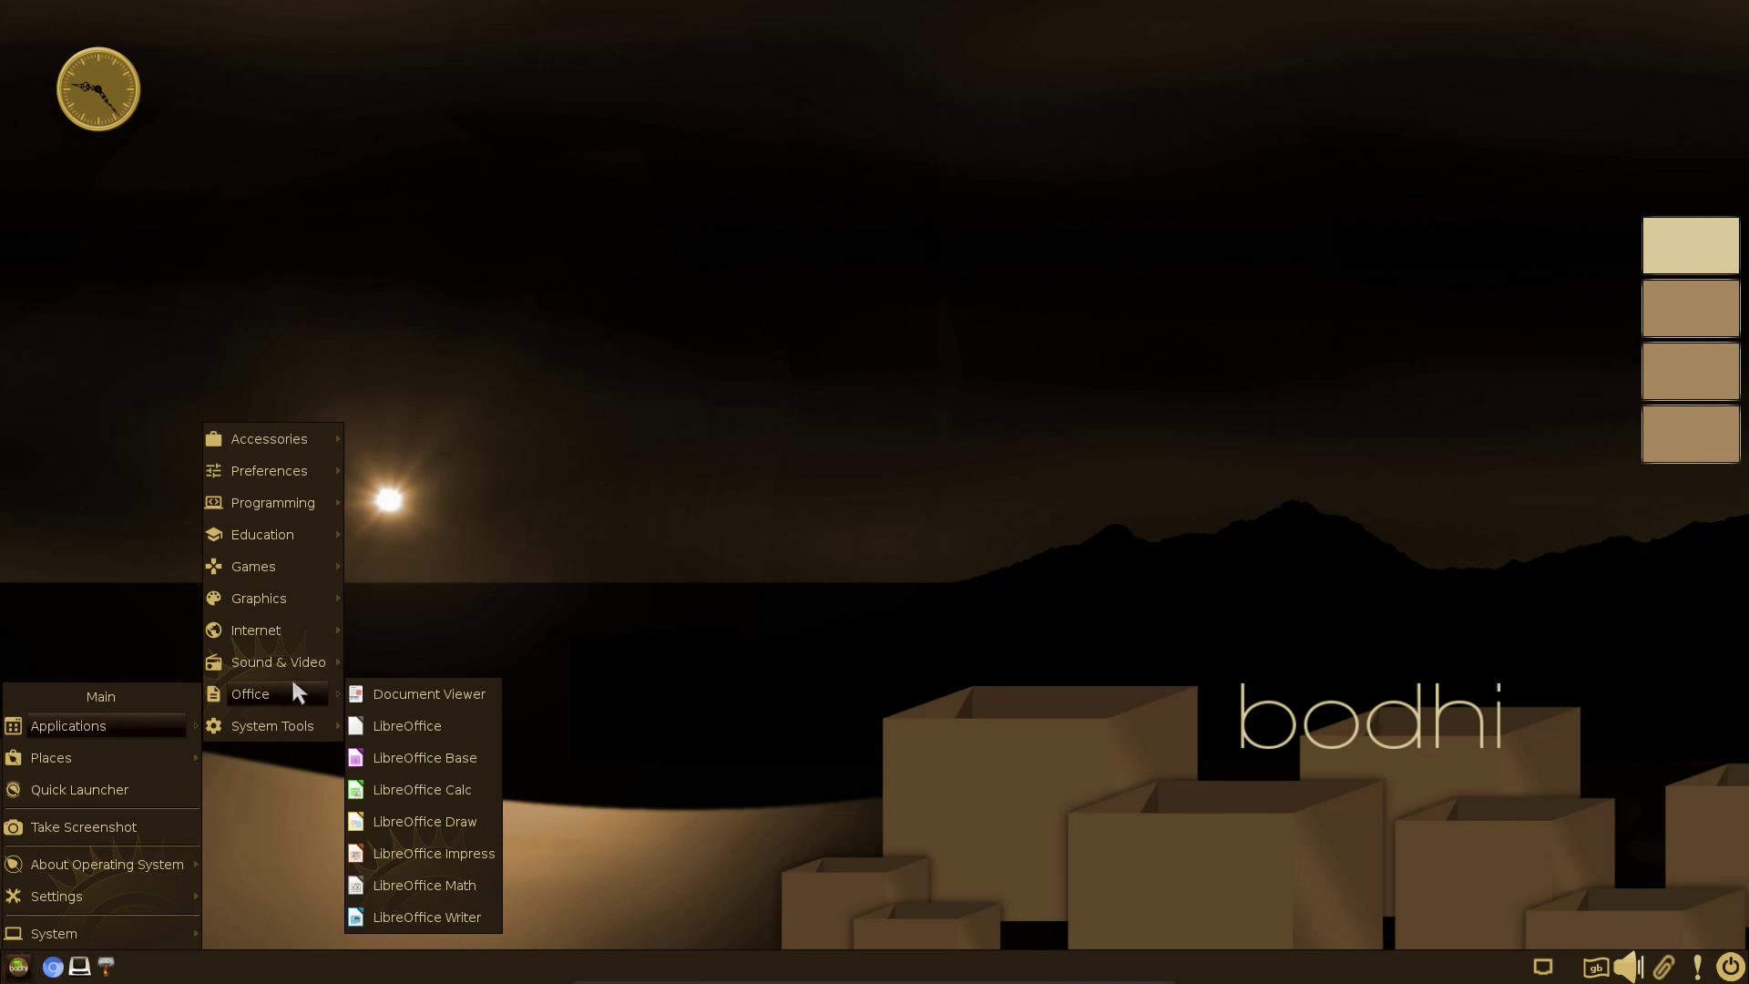
left_click(754, 463)
left_click(761, 437)
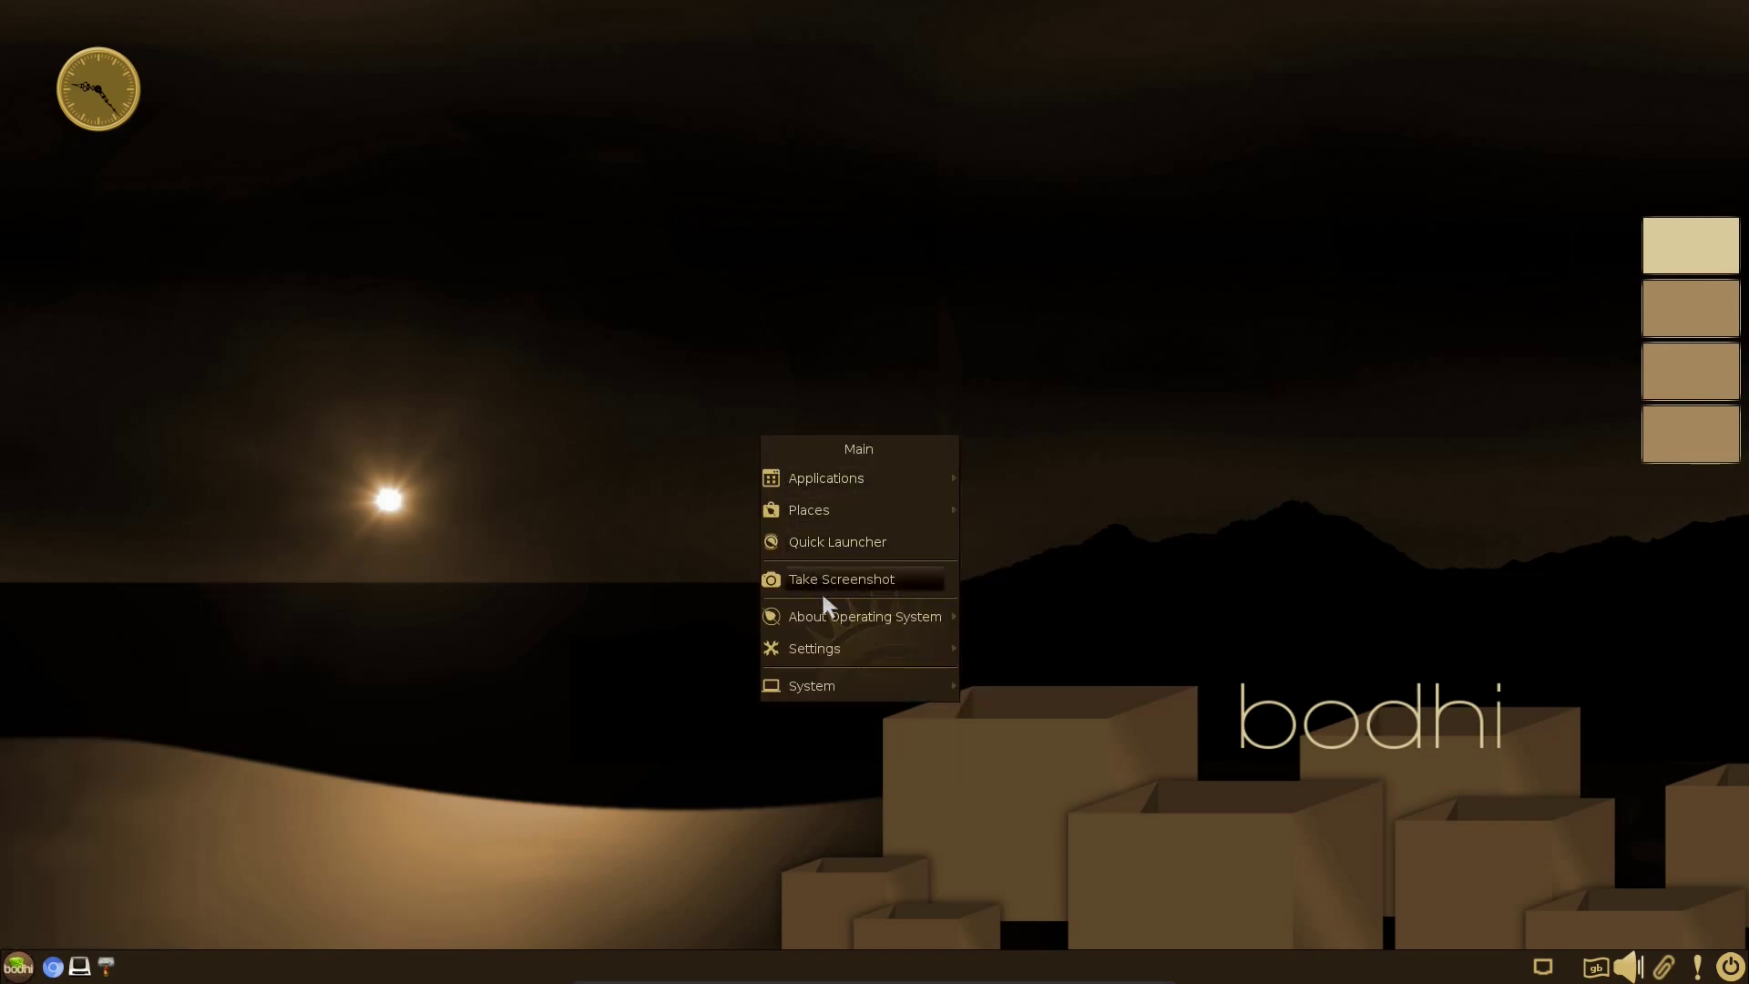
mouse_move(865, 648)
mouse_move(1020, 813)
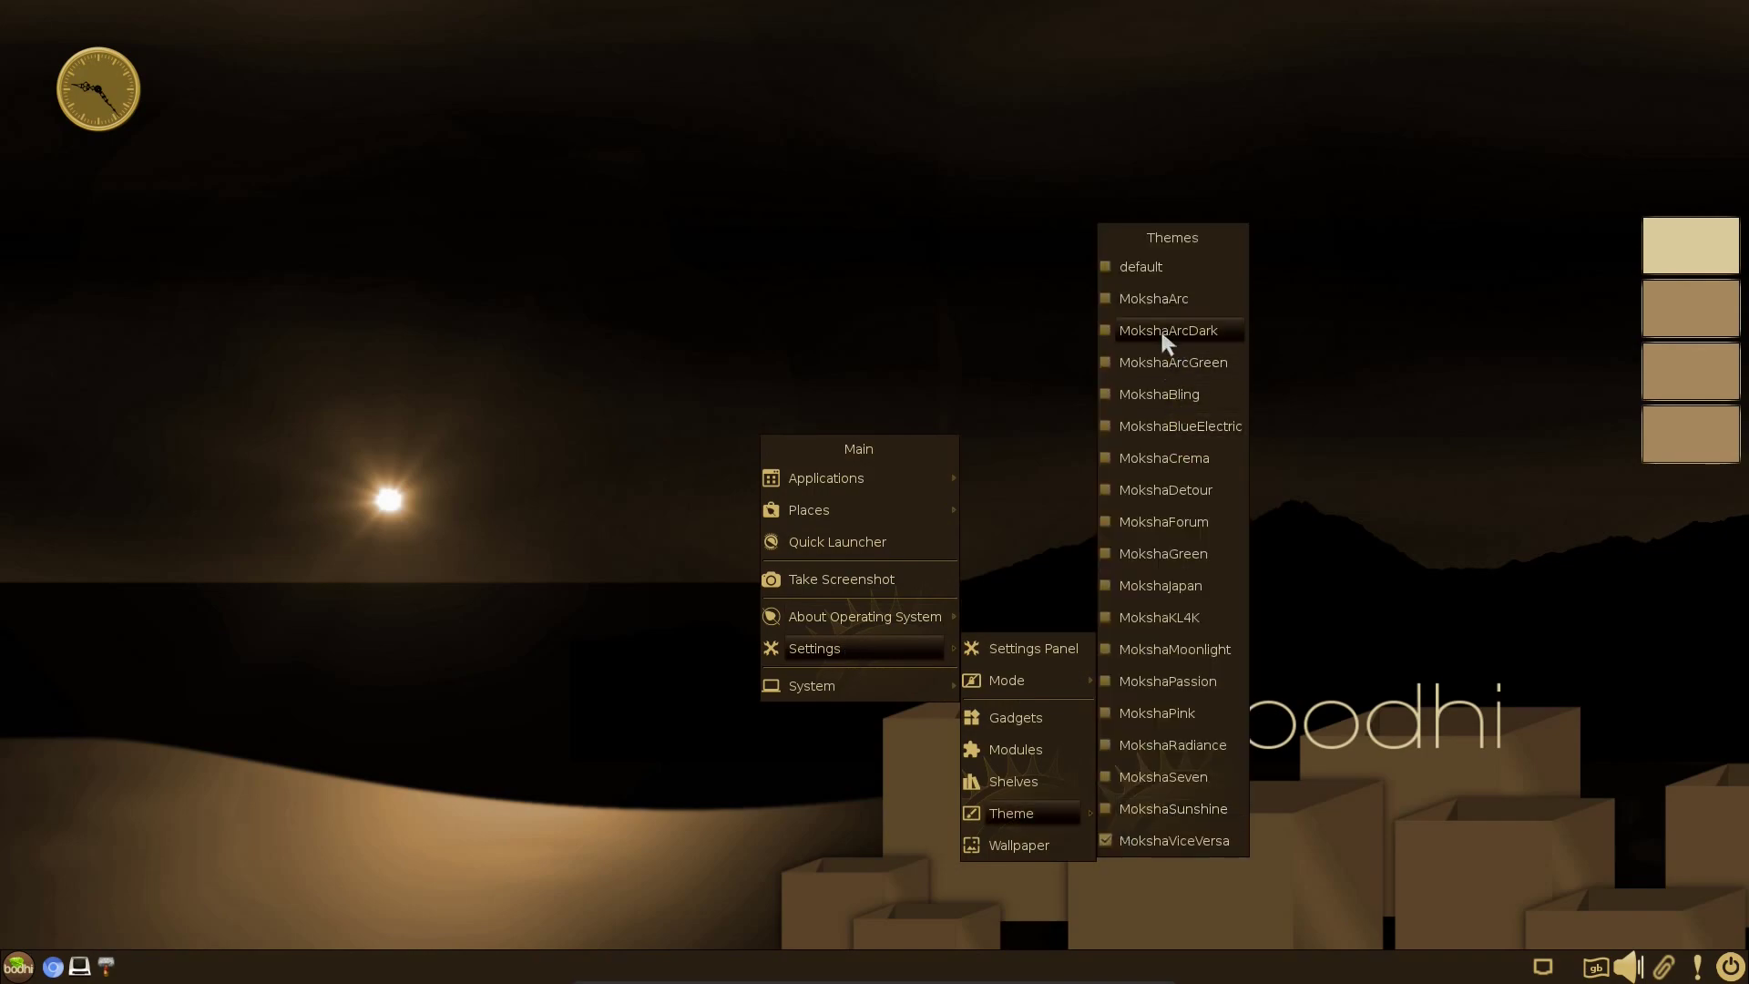
left_click(1161, 301)
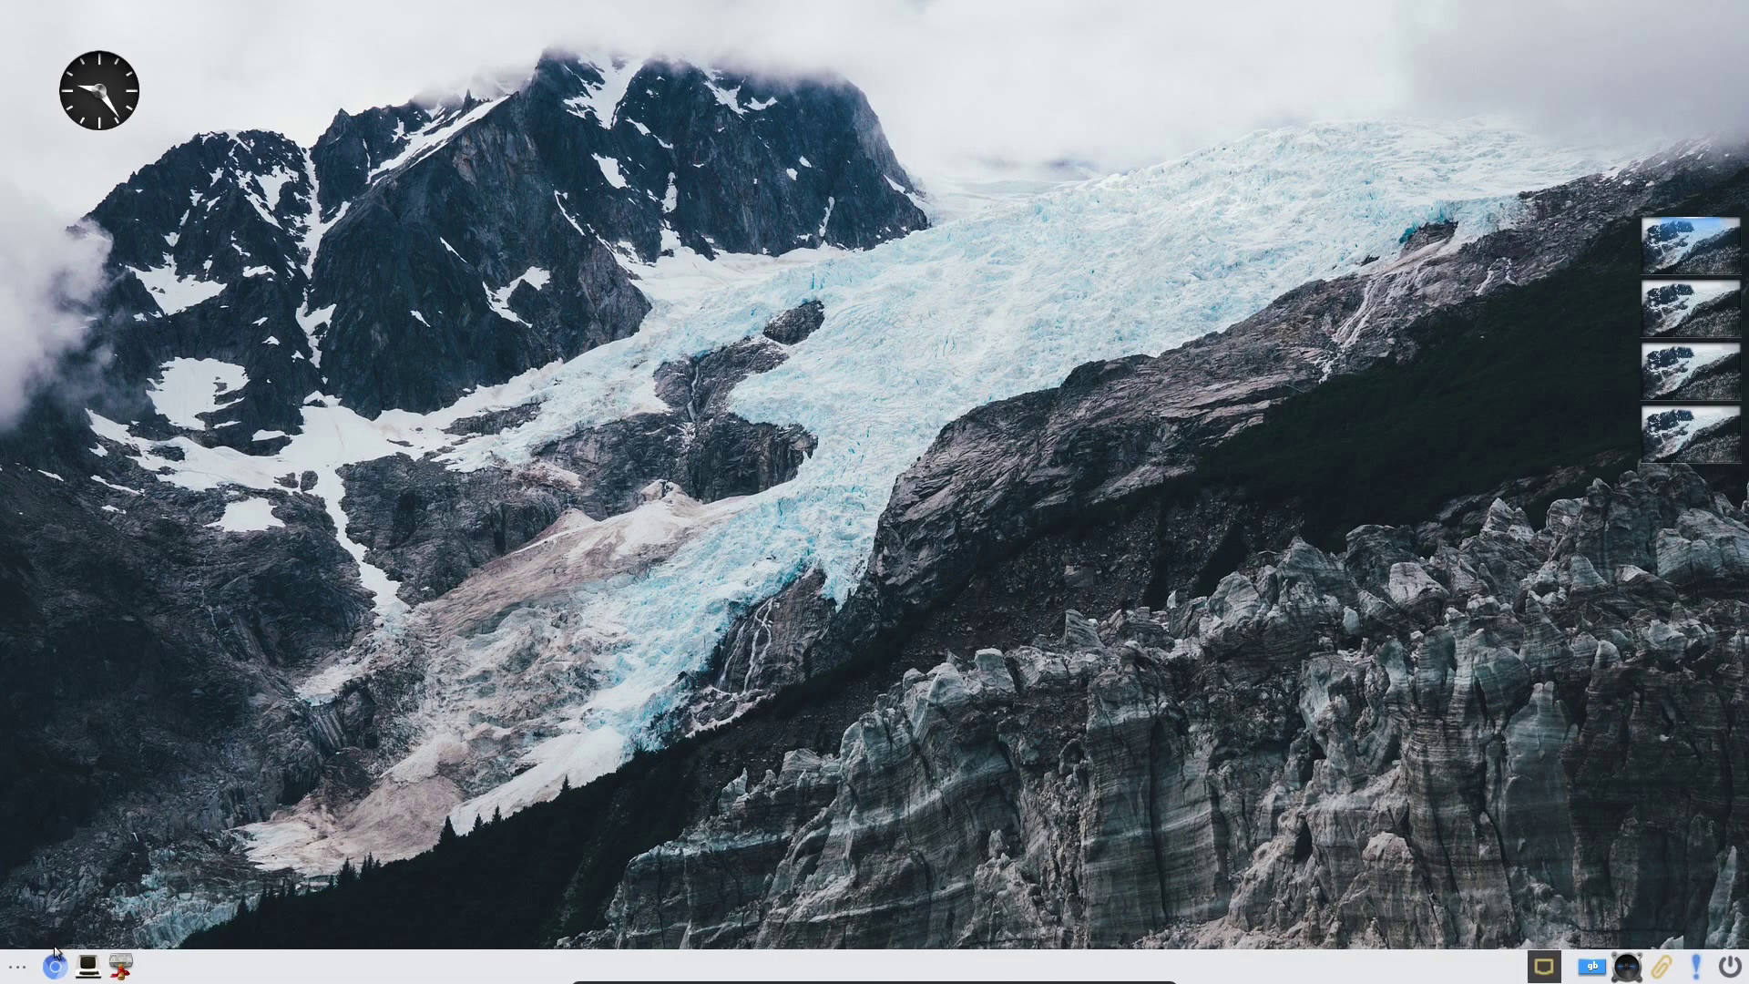
Switch to the green Moksha theme with the bamboo-and-stones 'bodhi linux' wallpaper
left_click(16, 966)
mouse_move(75, 794)
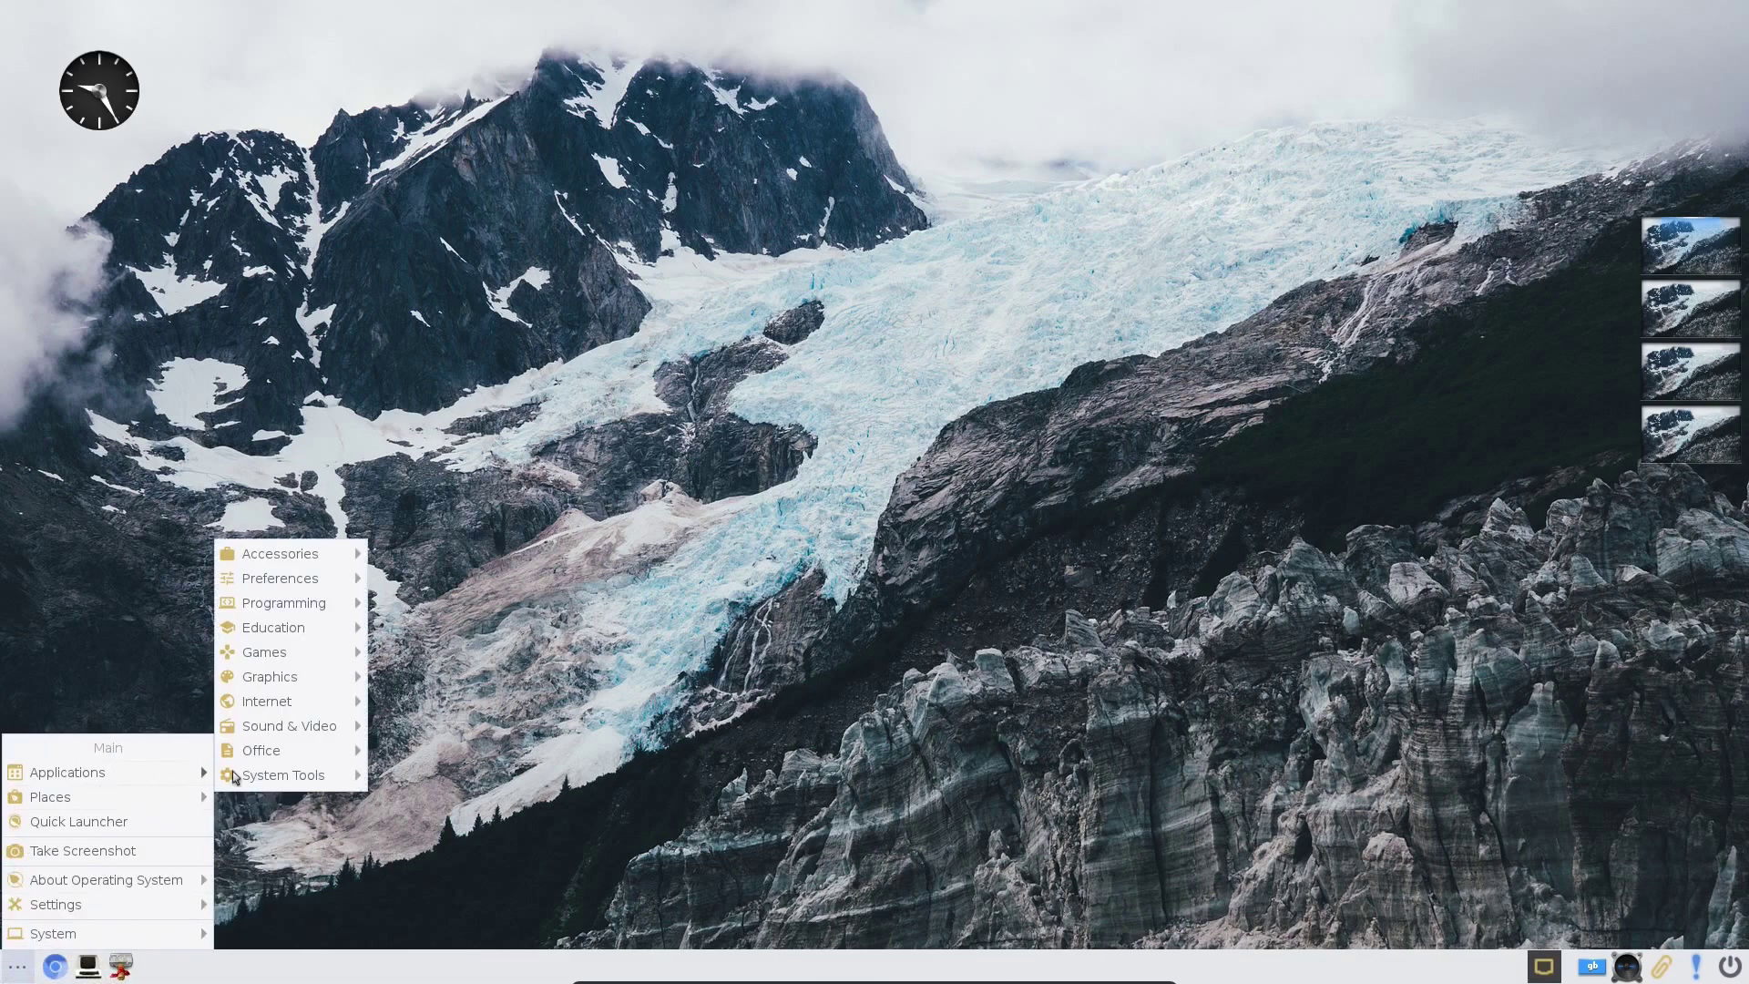
mouse_move(291, 652)
left_click(847, 355)
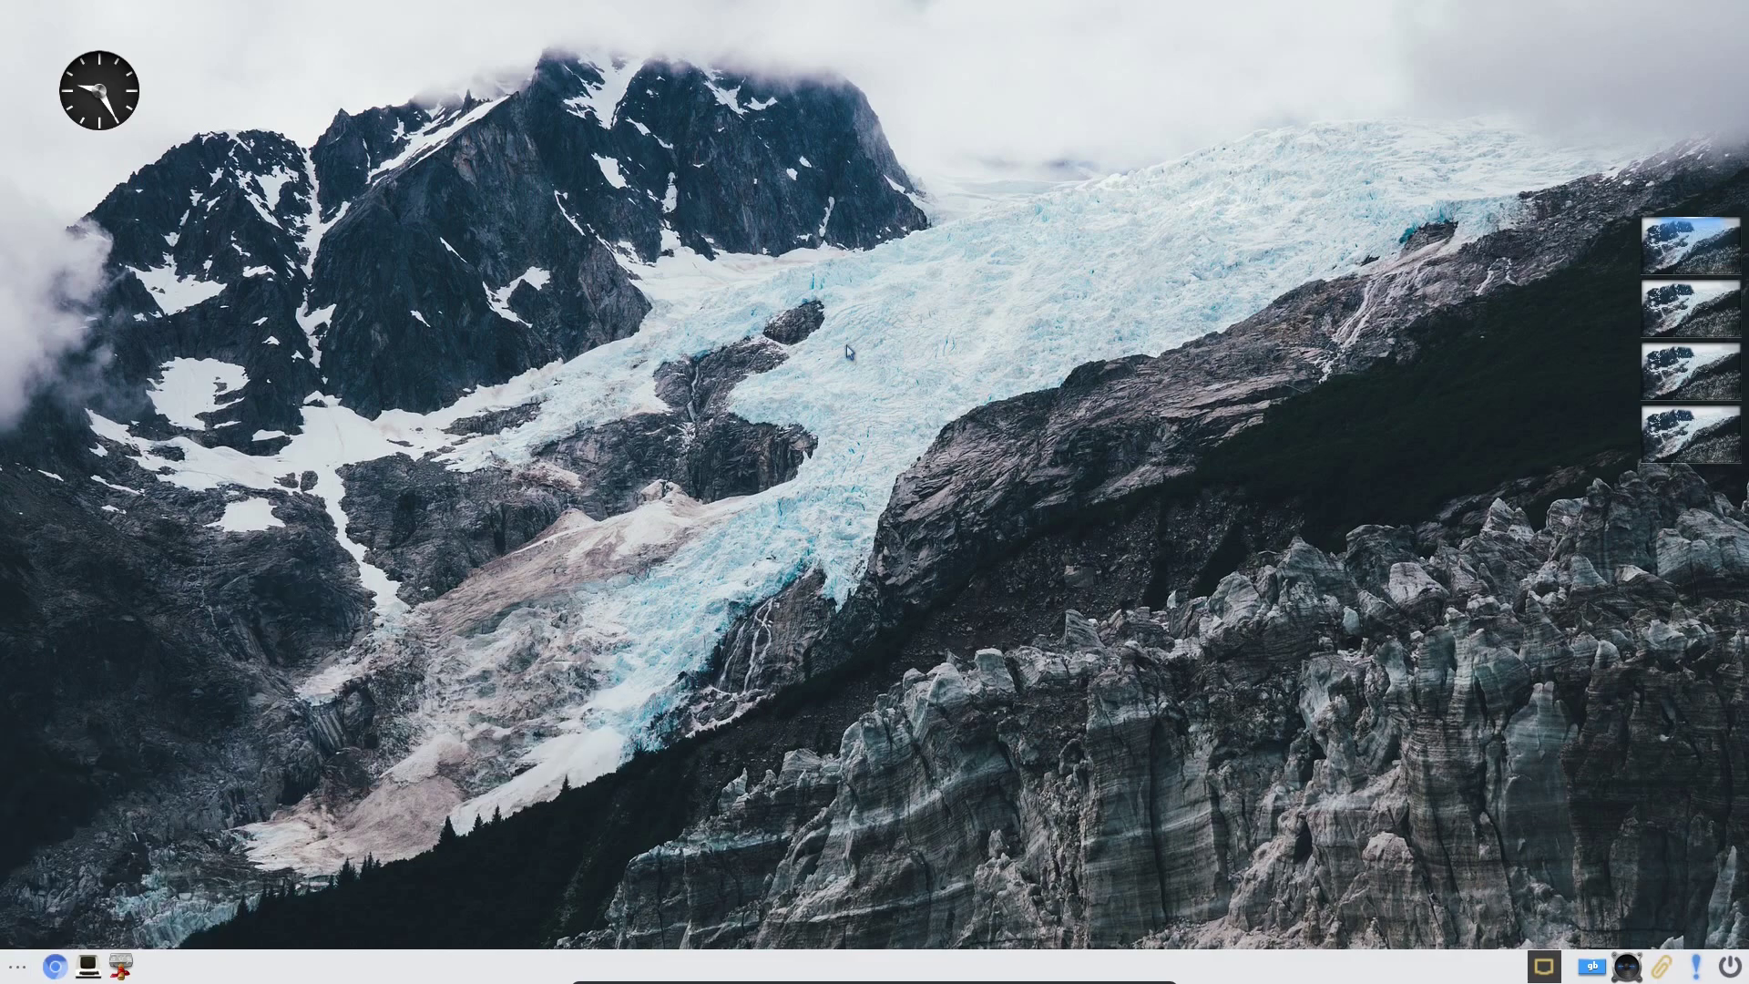
left_click(845, 344)
mouse_move(919, 527)
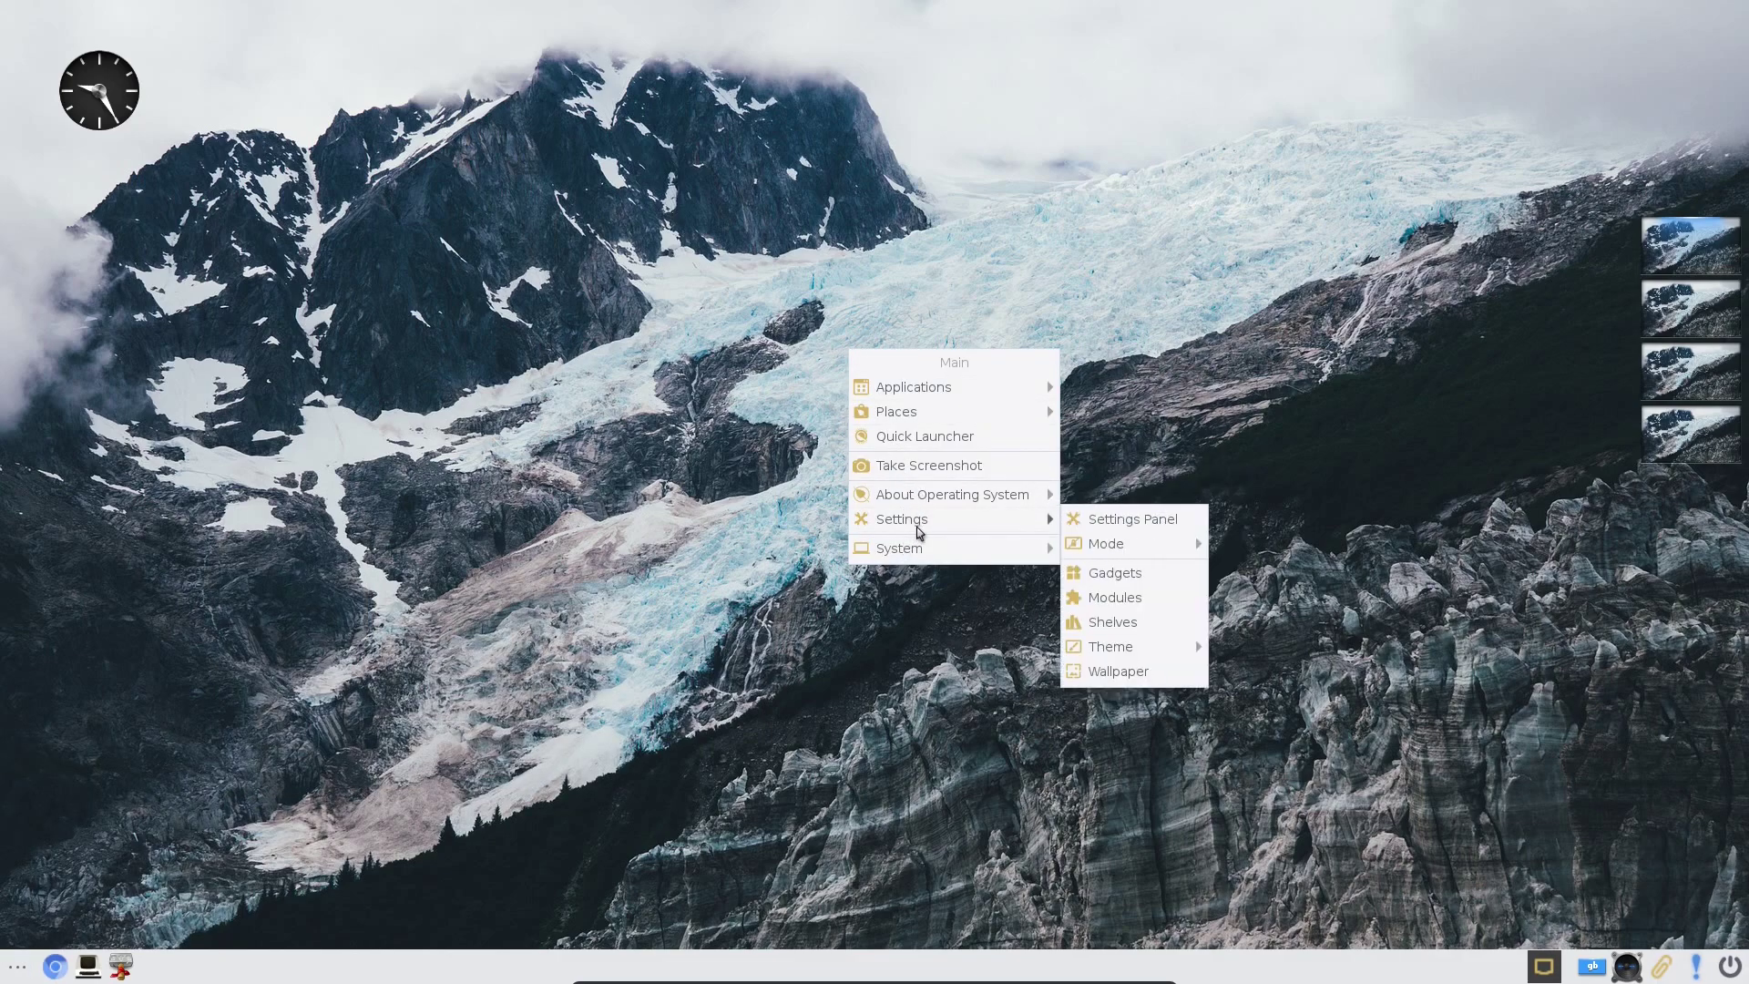
mouse_move(1137, 649)
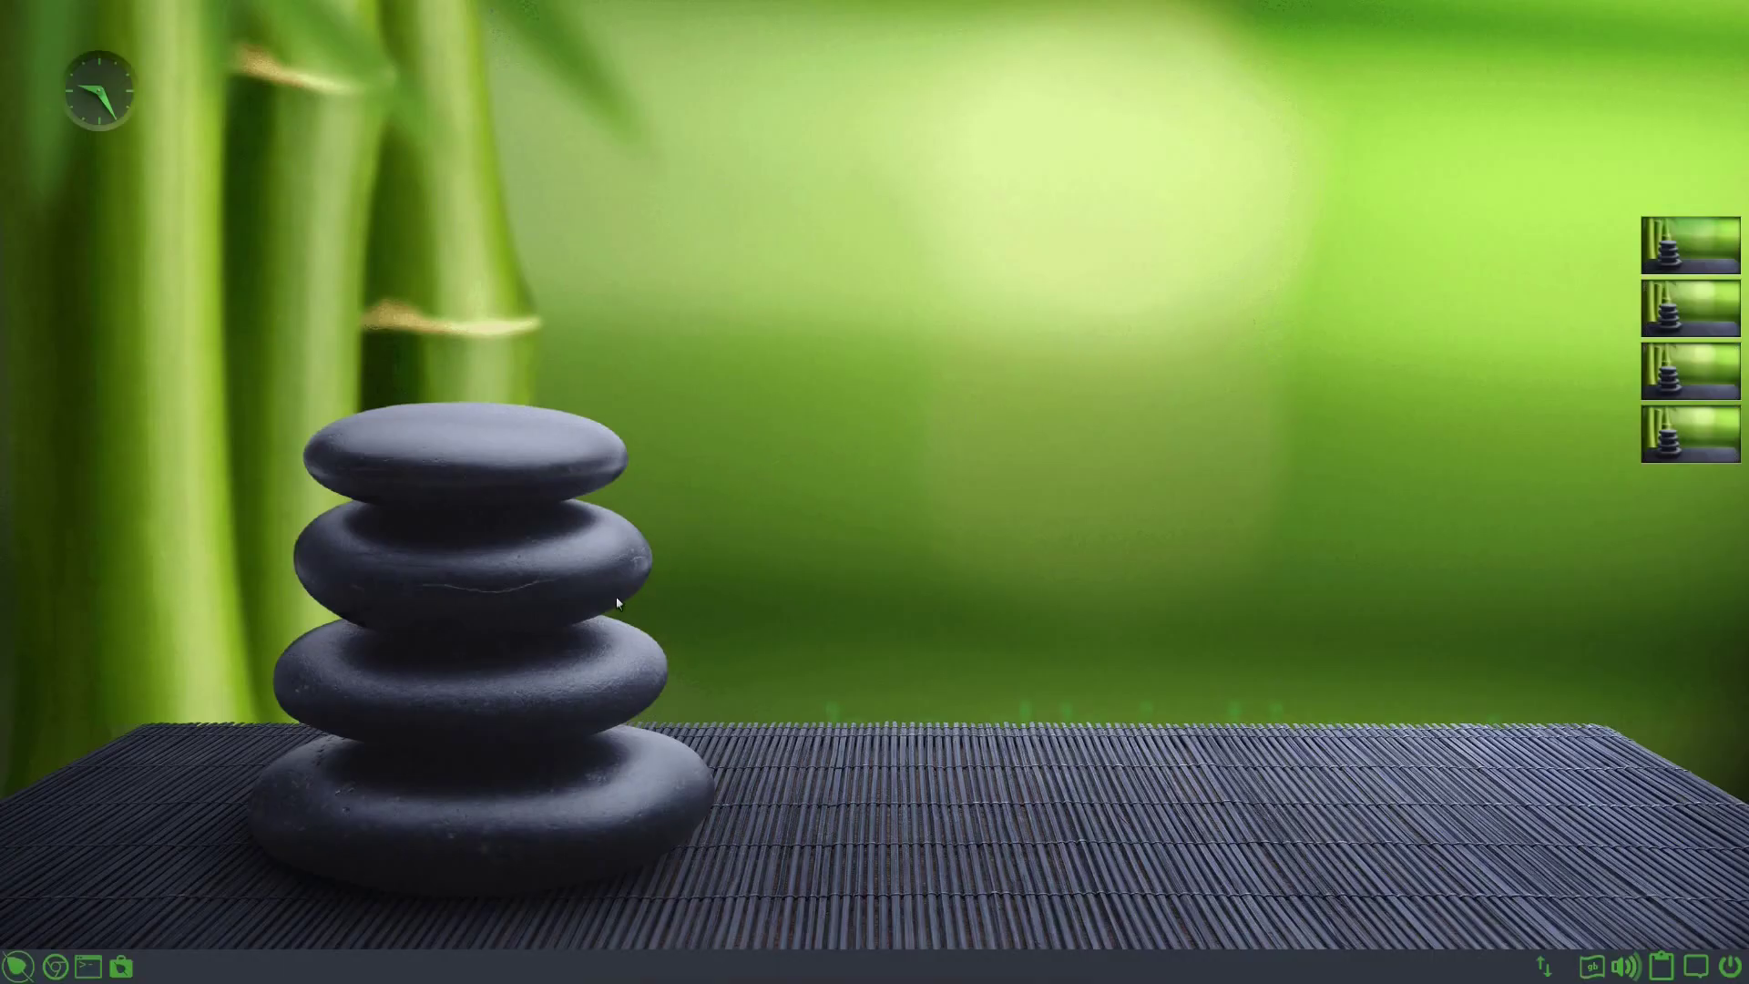
Launch CherryTree 0.99.27 from Applications > Accessories in the start menu
left_click(18, 965)
mouse_move(109, 773)
mouse_move(298, 724)
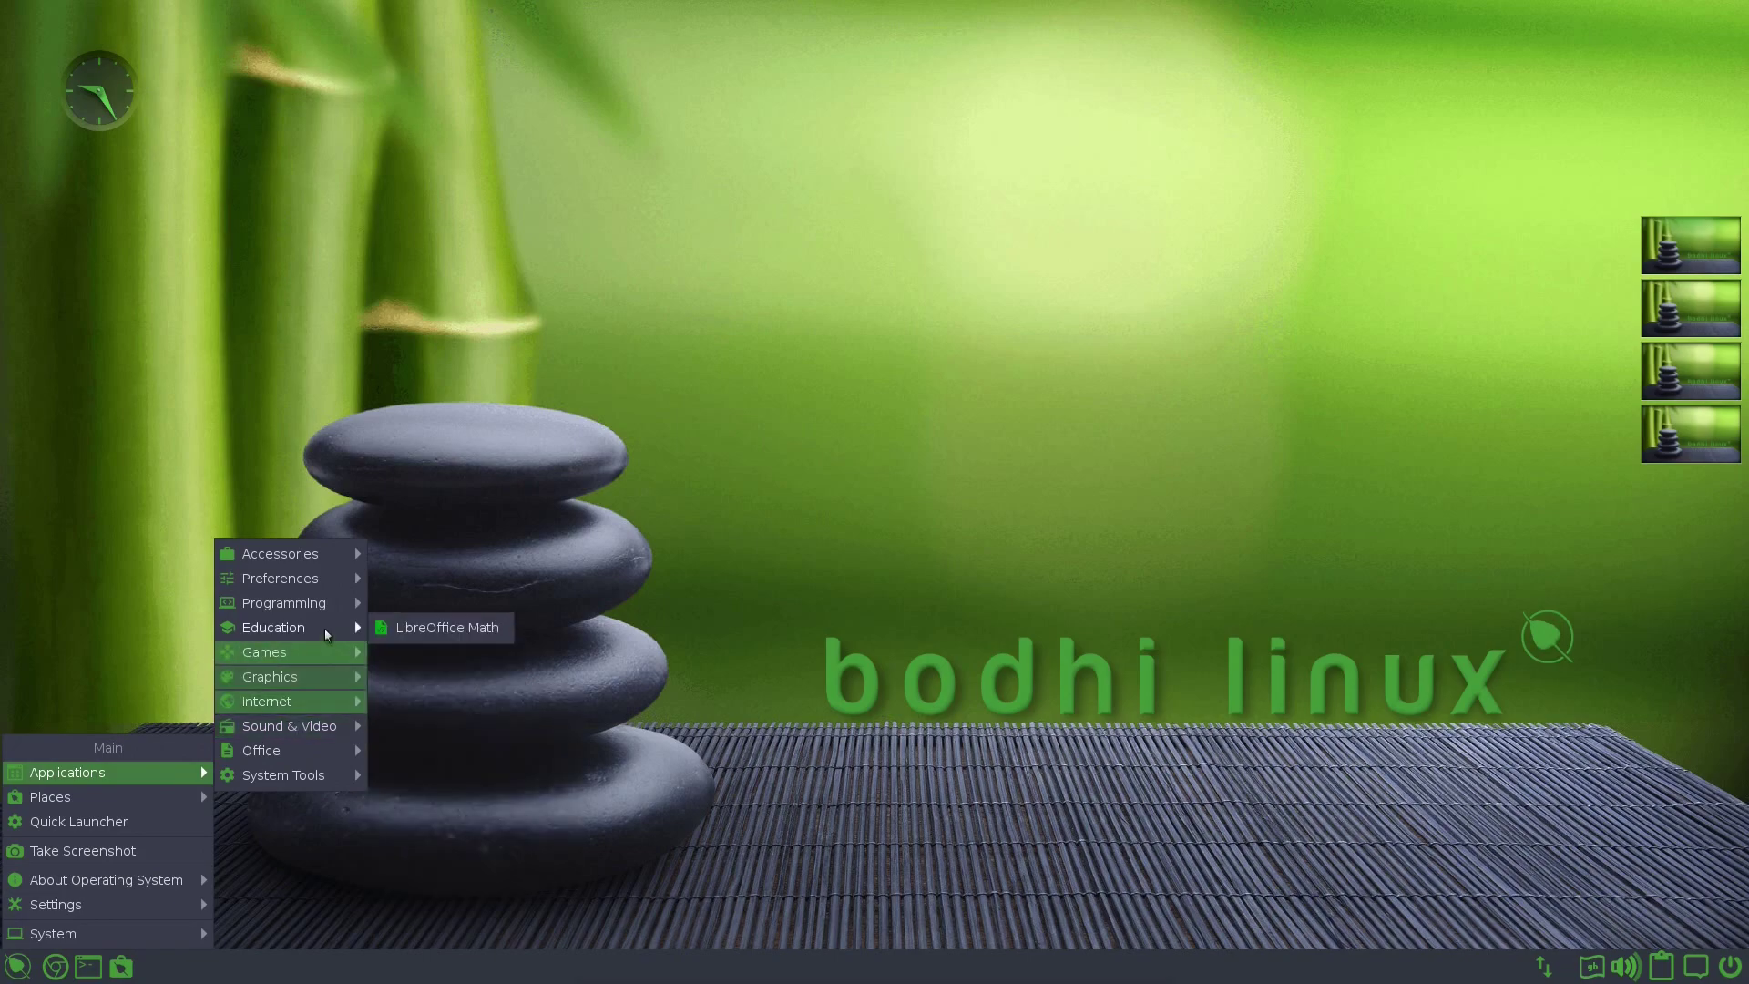
mouse_move(334, 577)
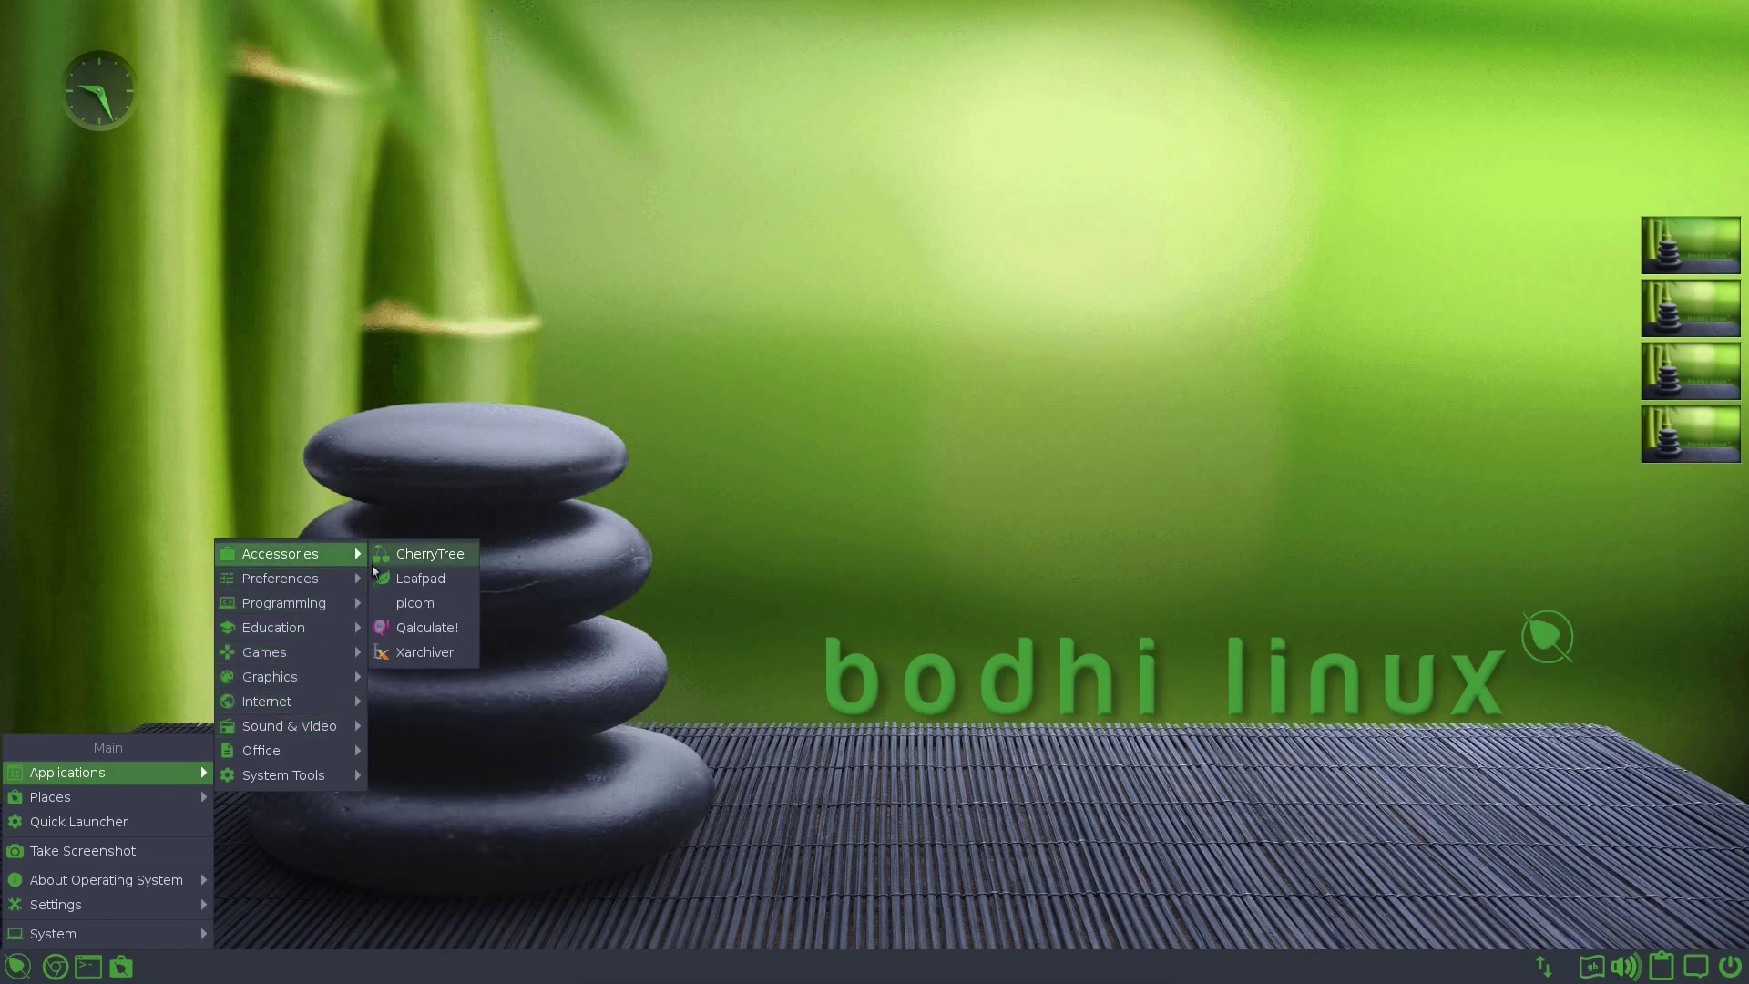
left_click(444, 557)
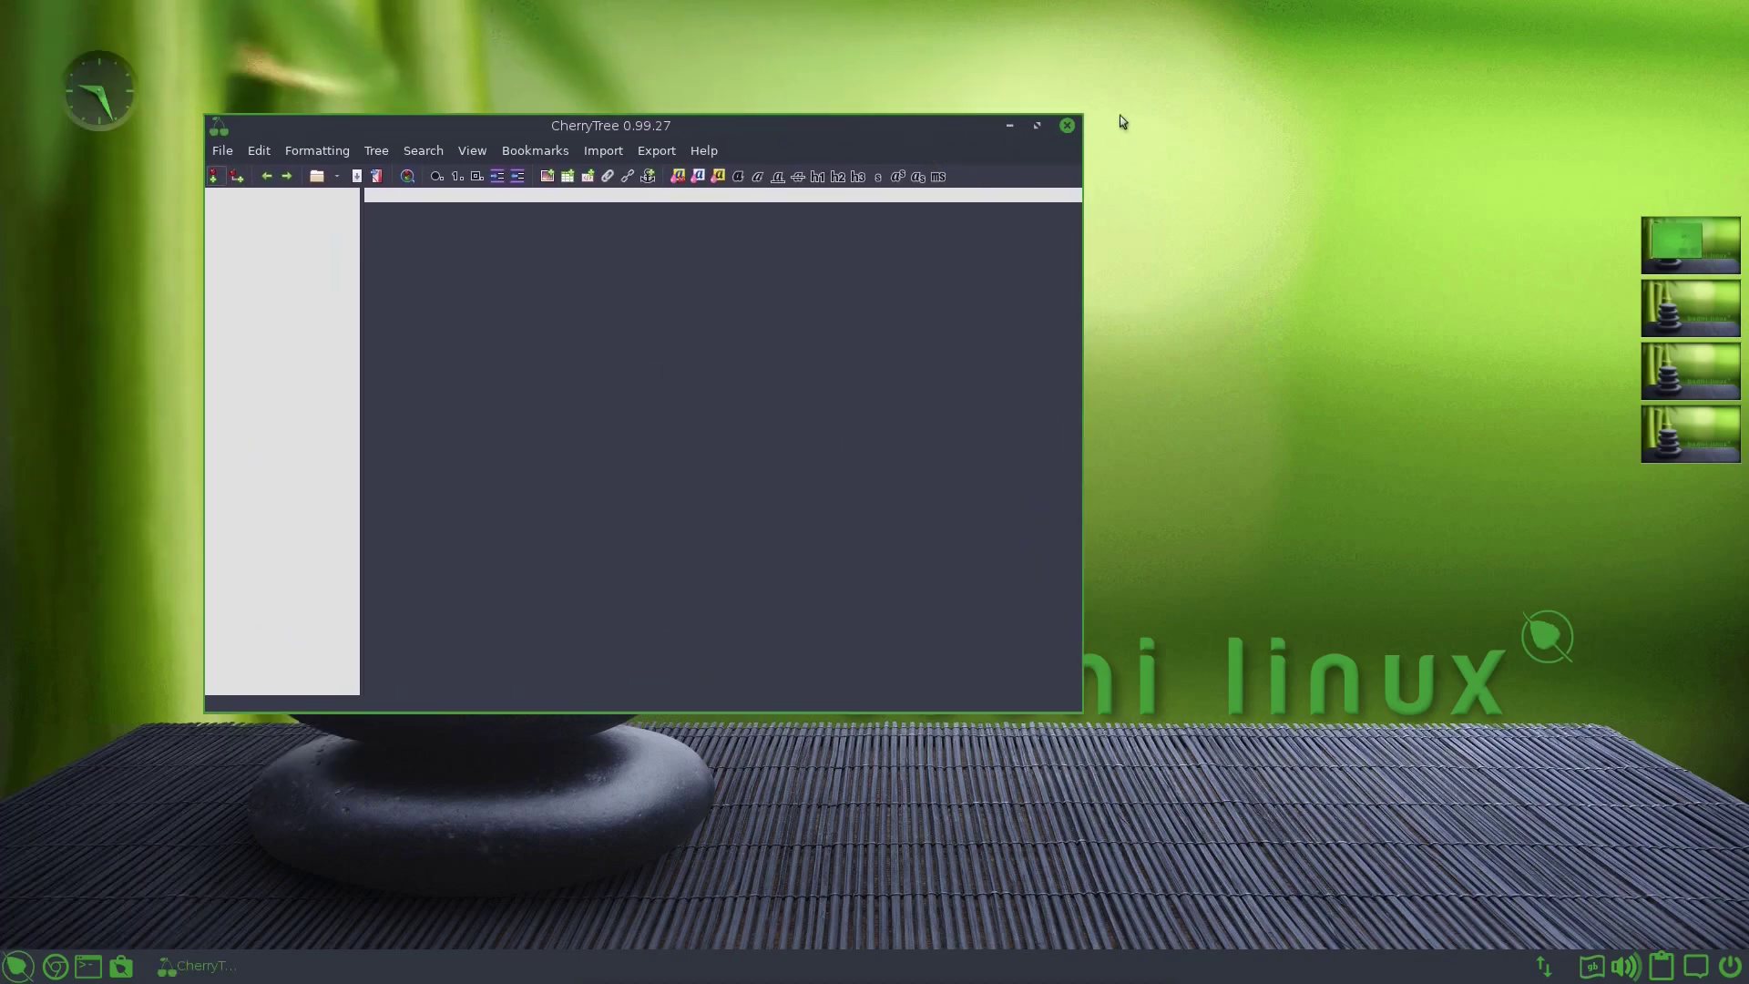
Minimise CherryTree and browse the Applications menu, closing it without launching anything
left_click(1010, 124)
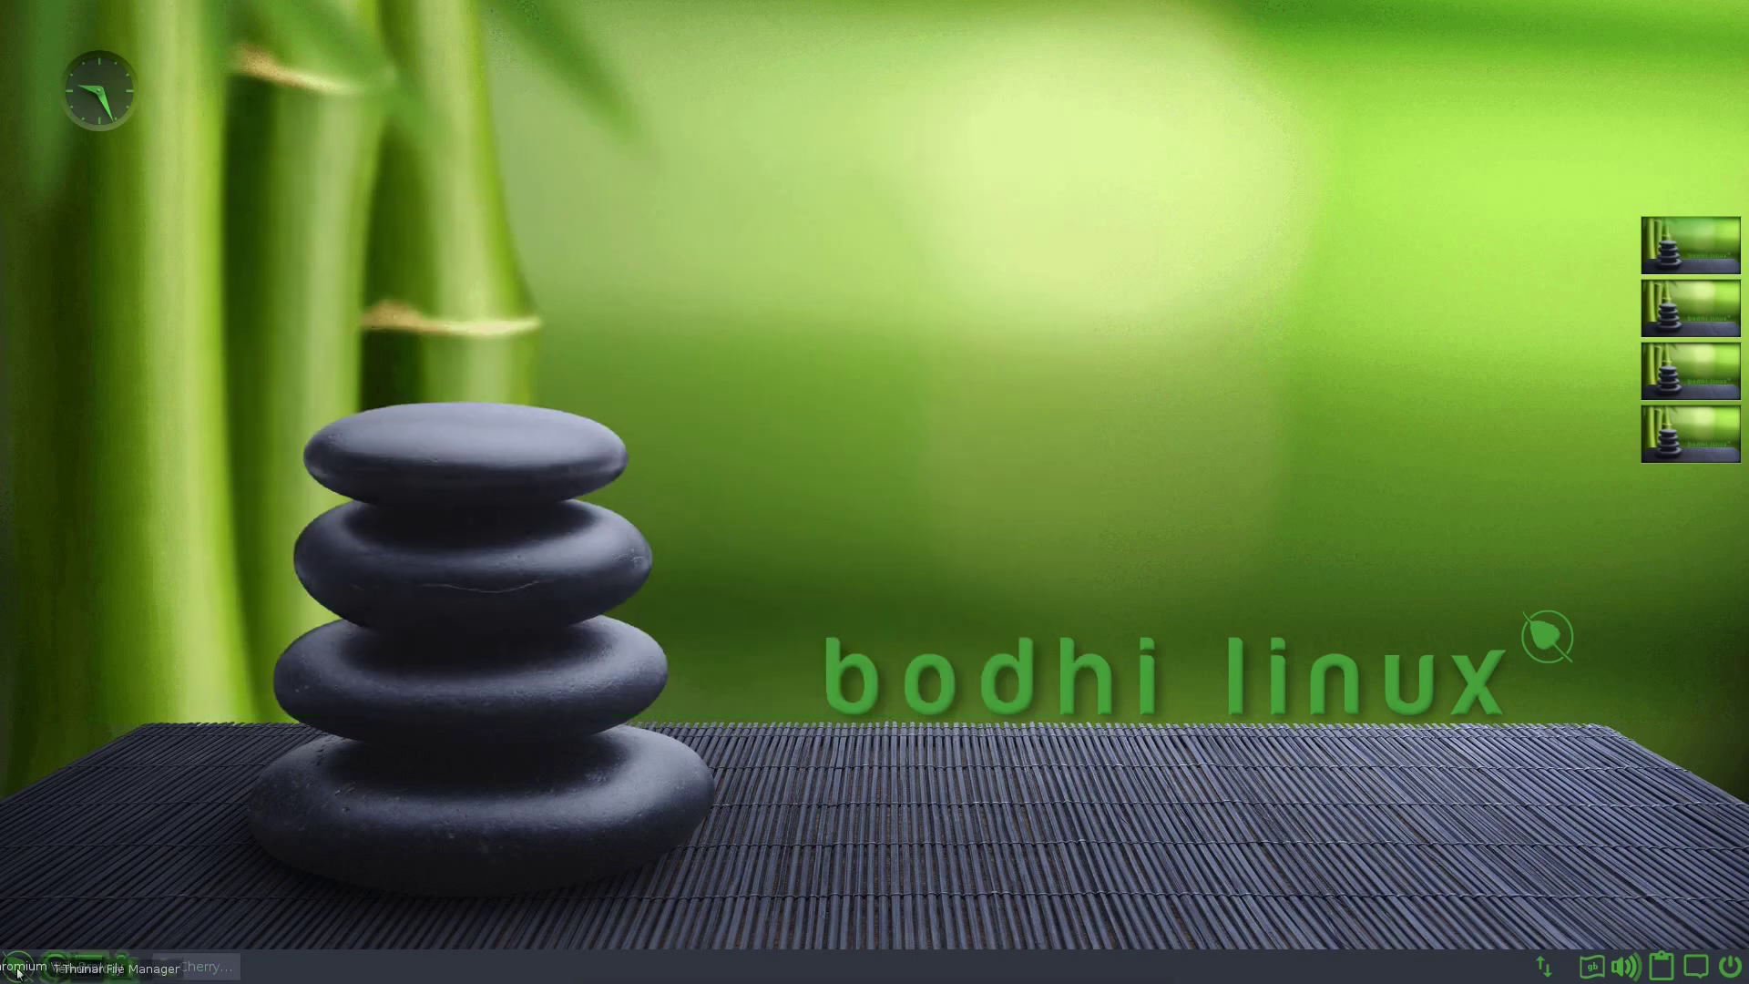
left_click(17, 966)
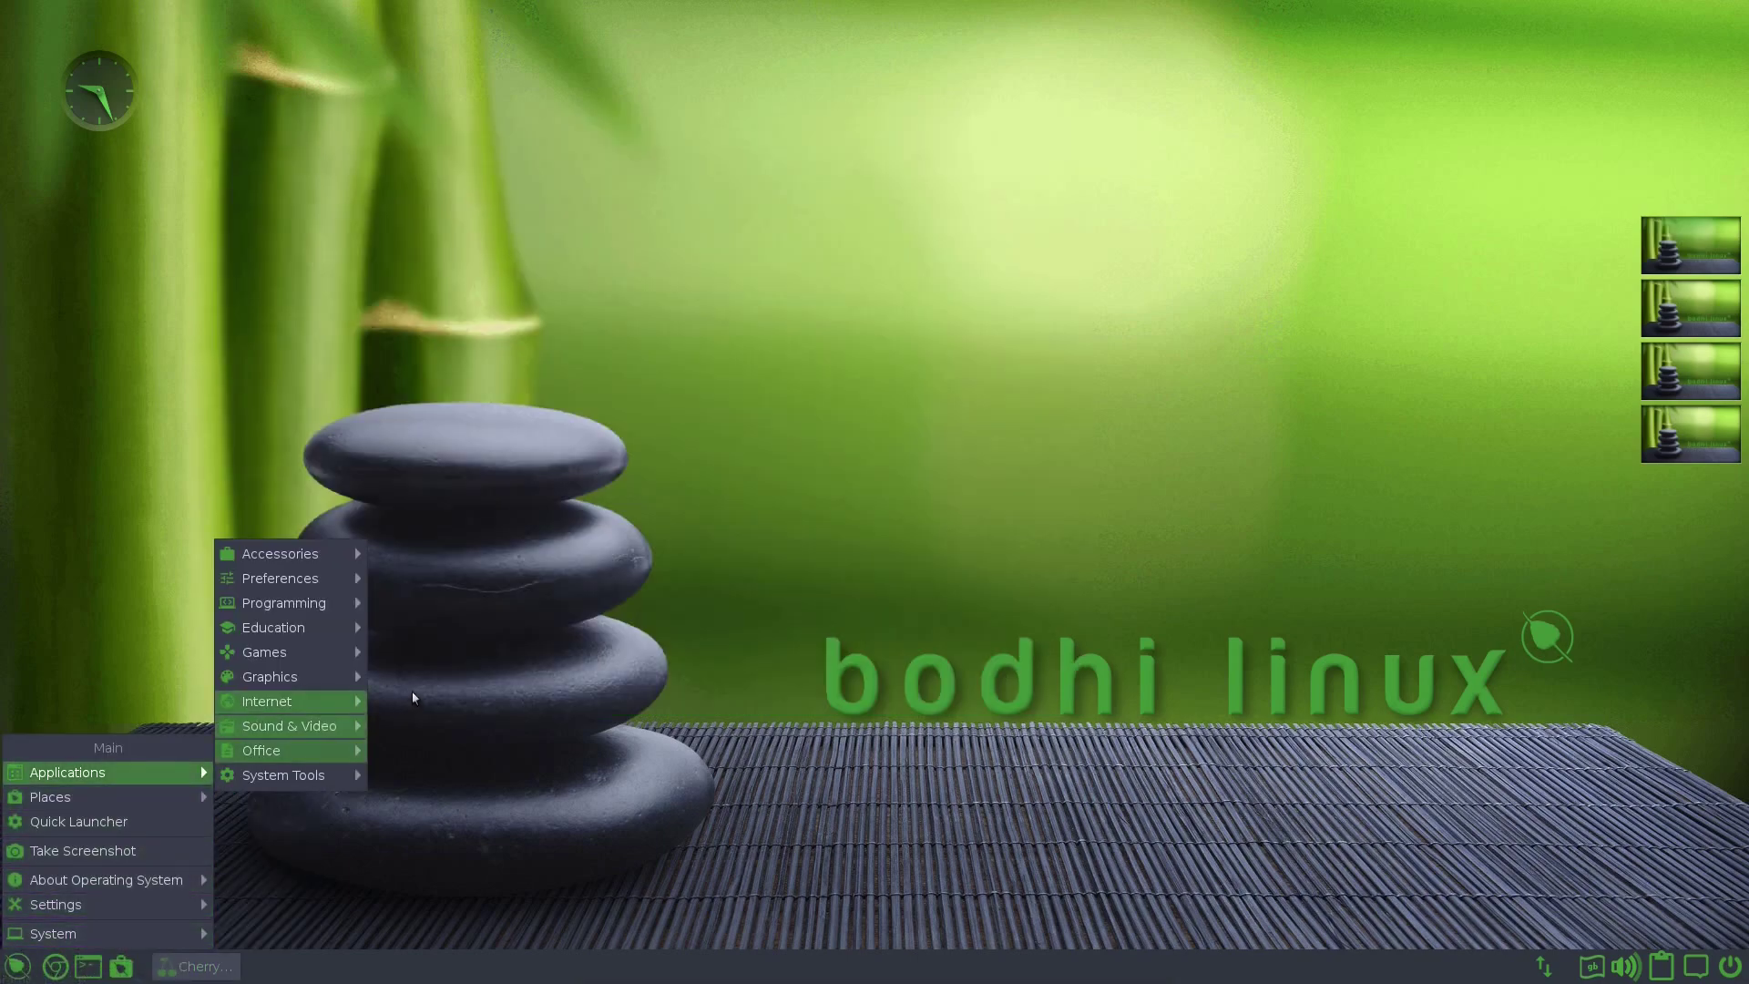
mouse_move(331, 649)
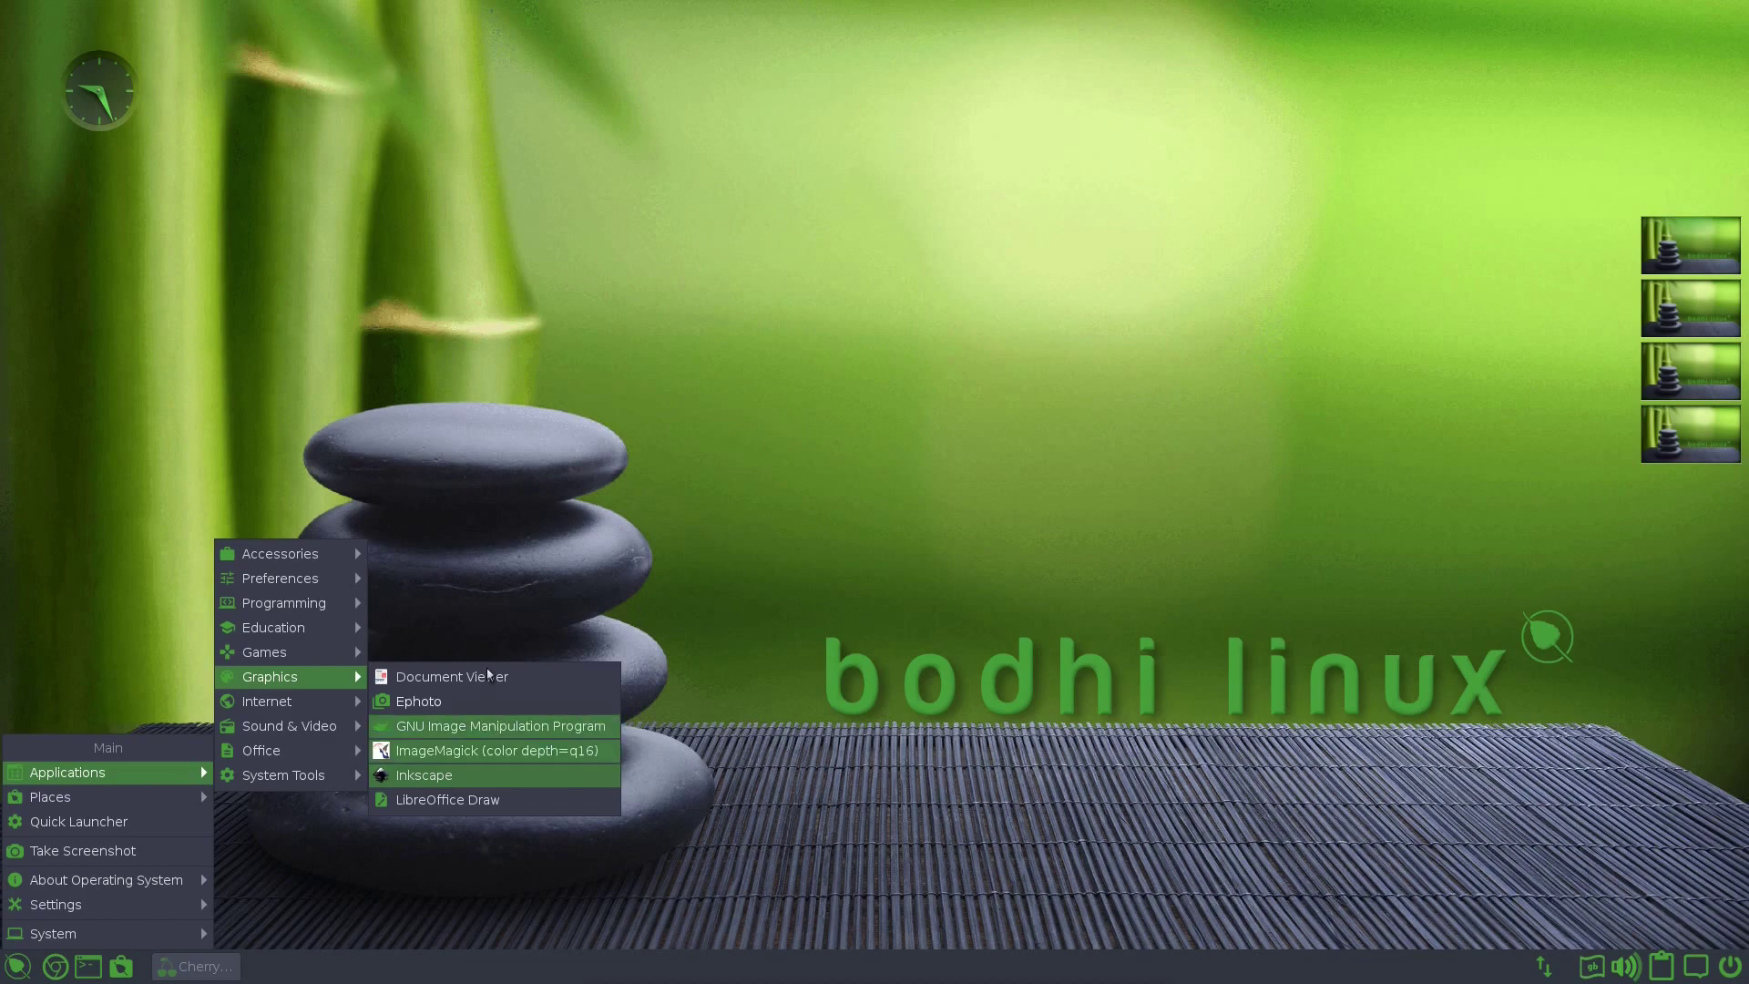
left_click(558, 576)
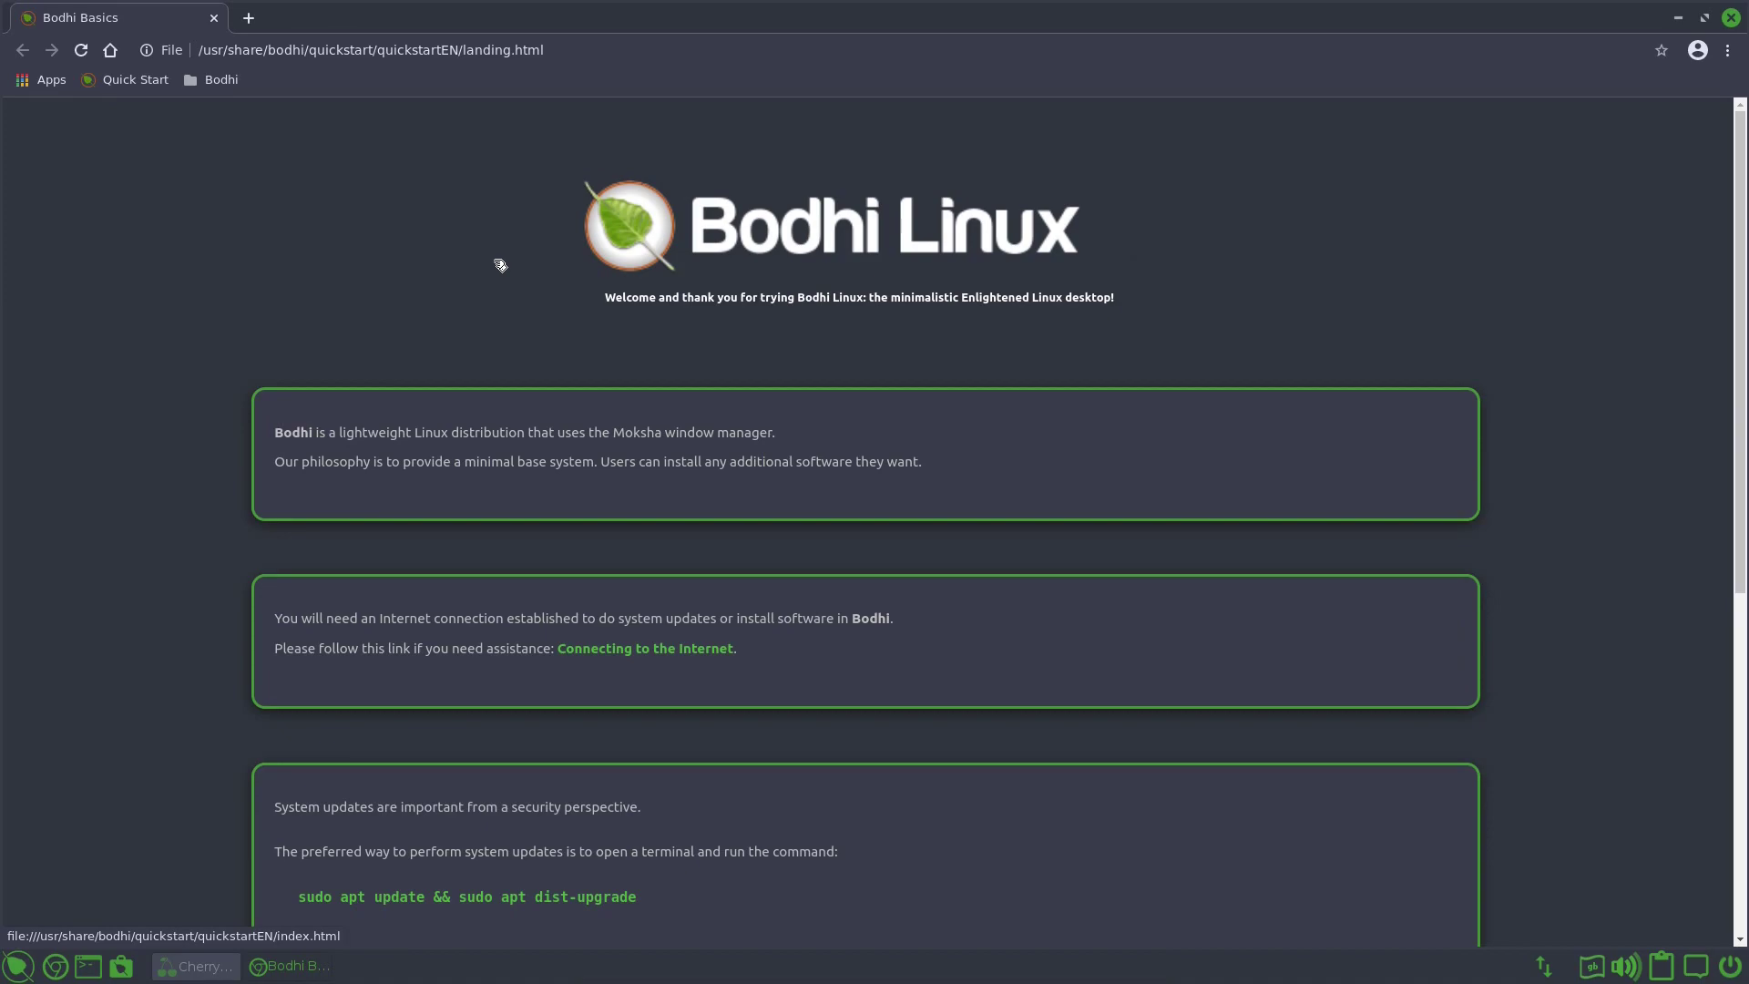
Close the browser, apply the sunset MokshaRadiance theme, and paste the Flatpak Inkscape command
left_click(1732, 18)
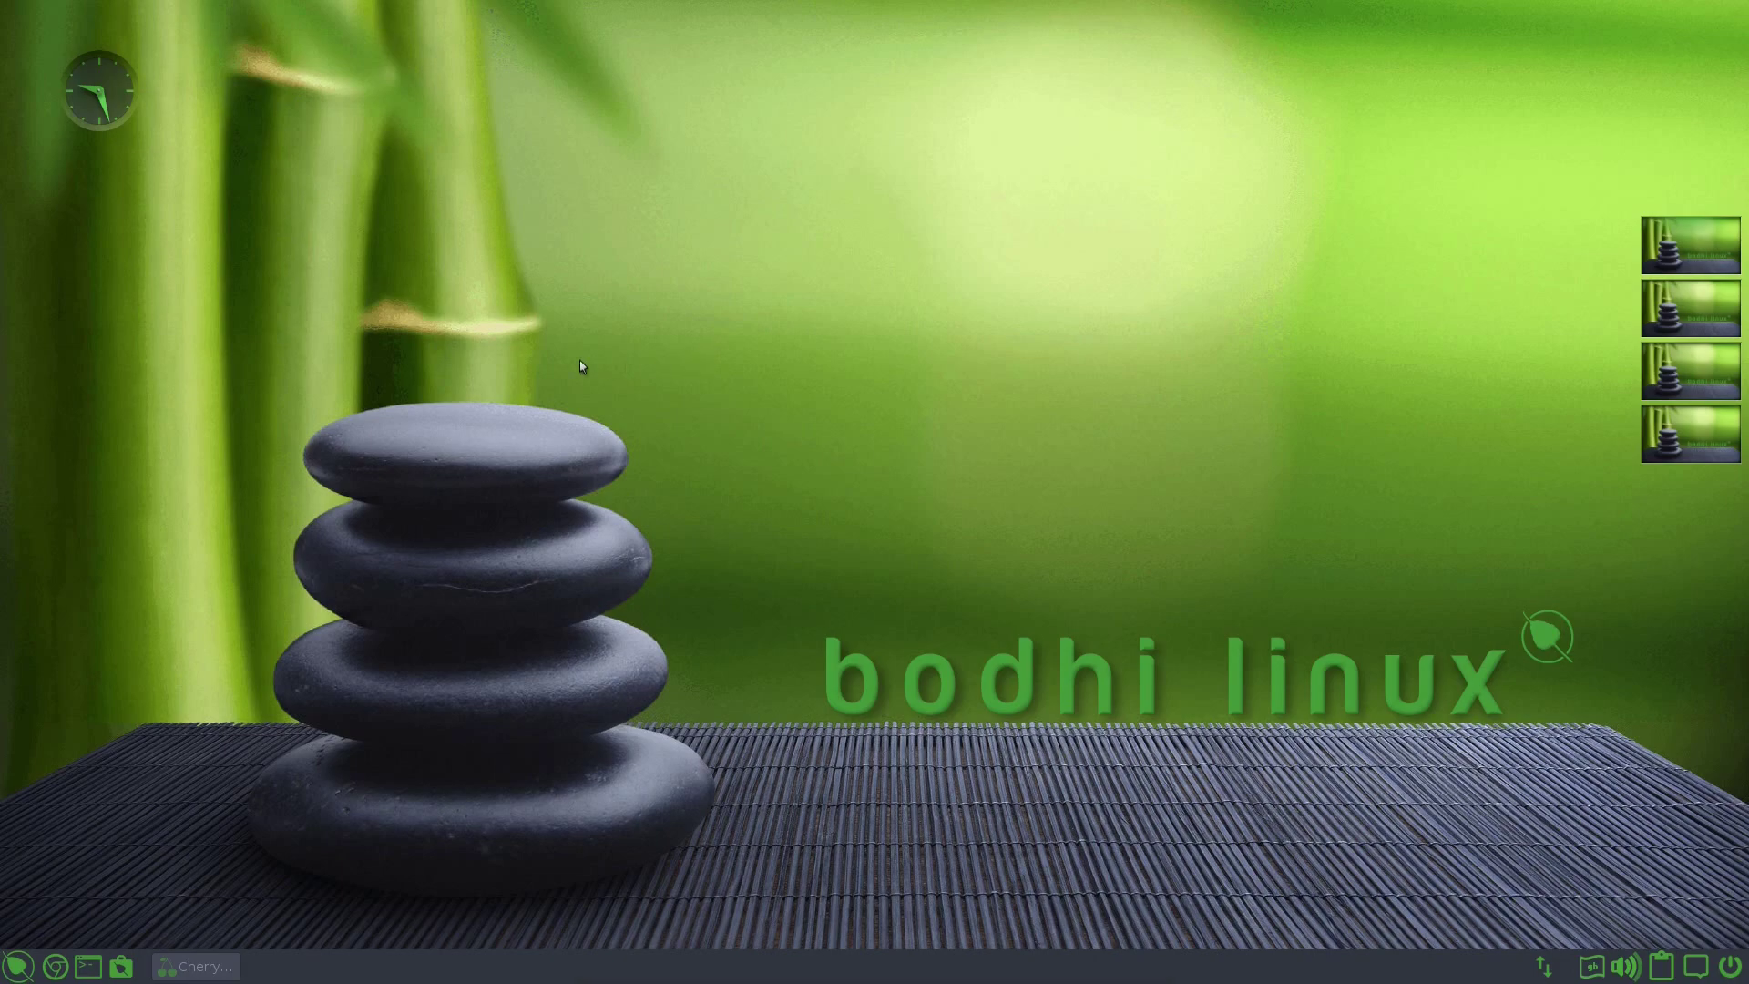
left_click(300, 446)
mouse_move(401, 615)
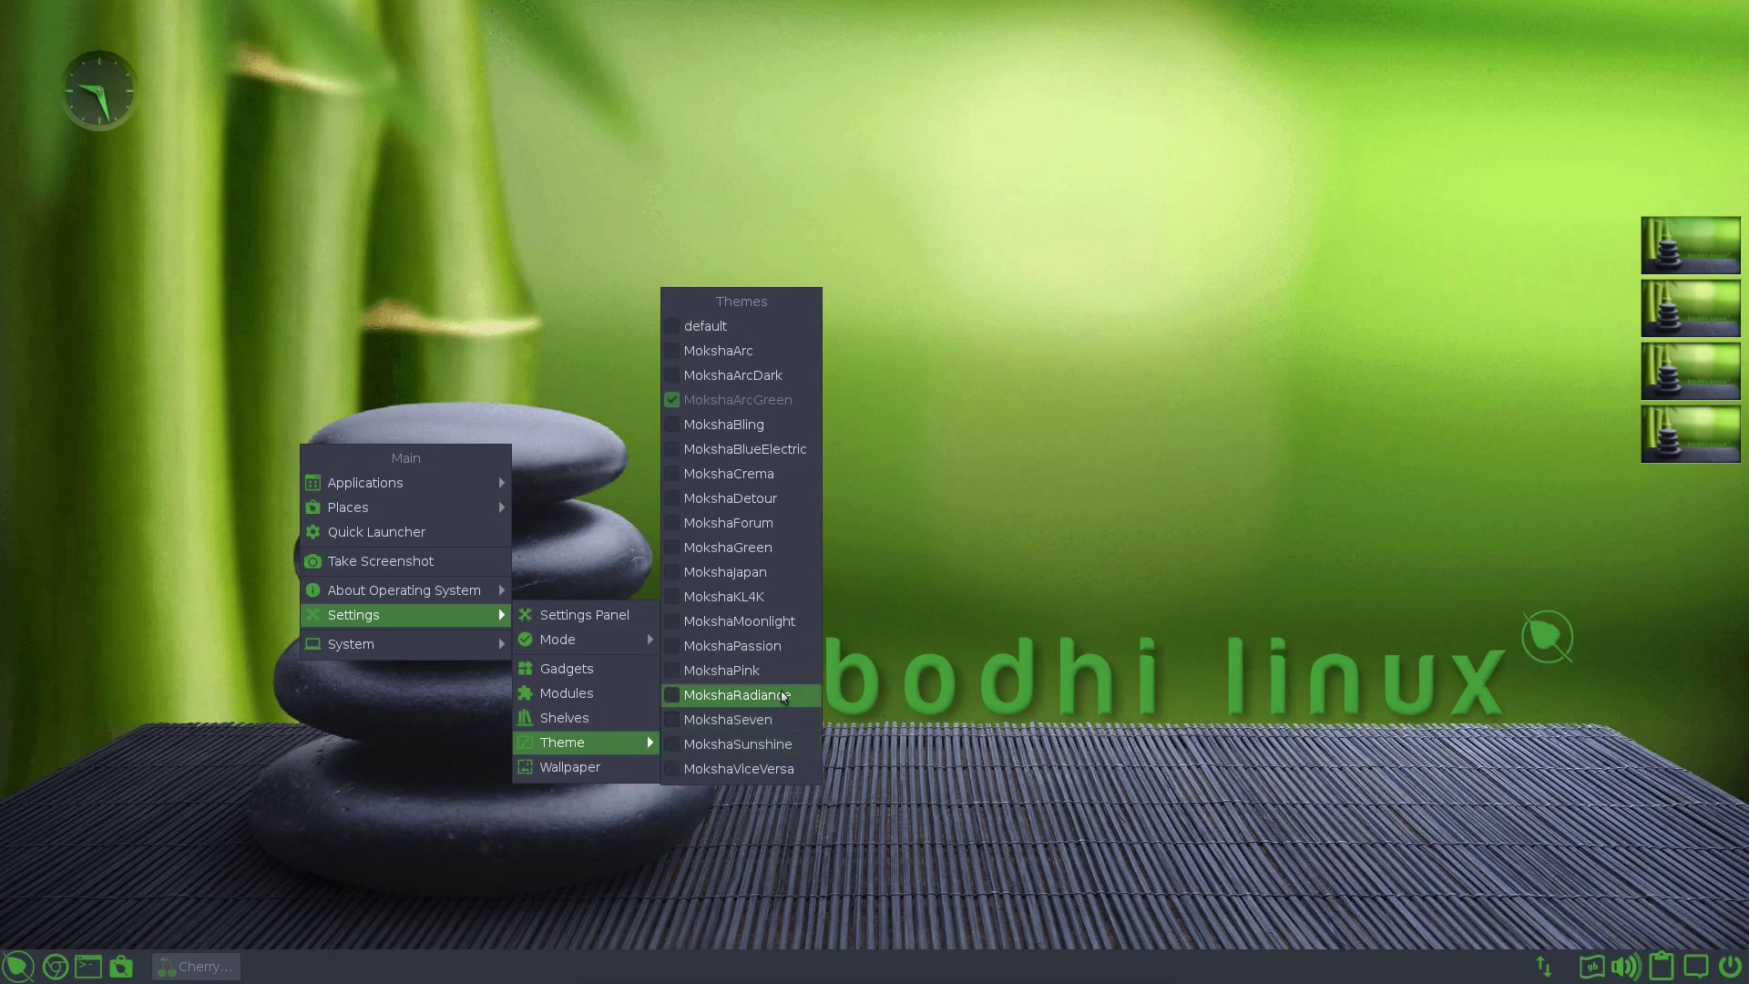
left_click(774, 597)
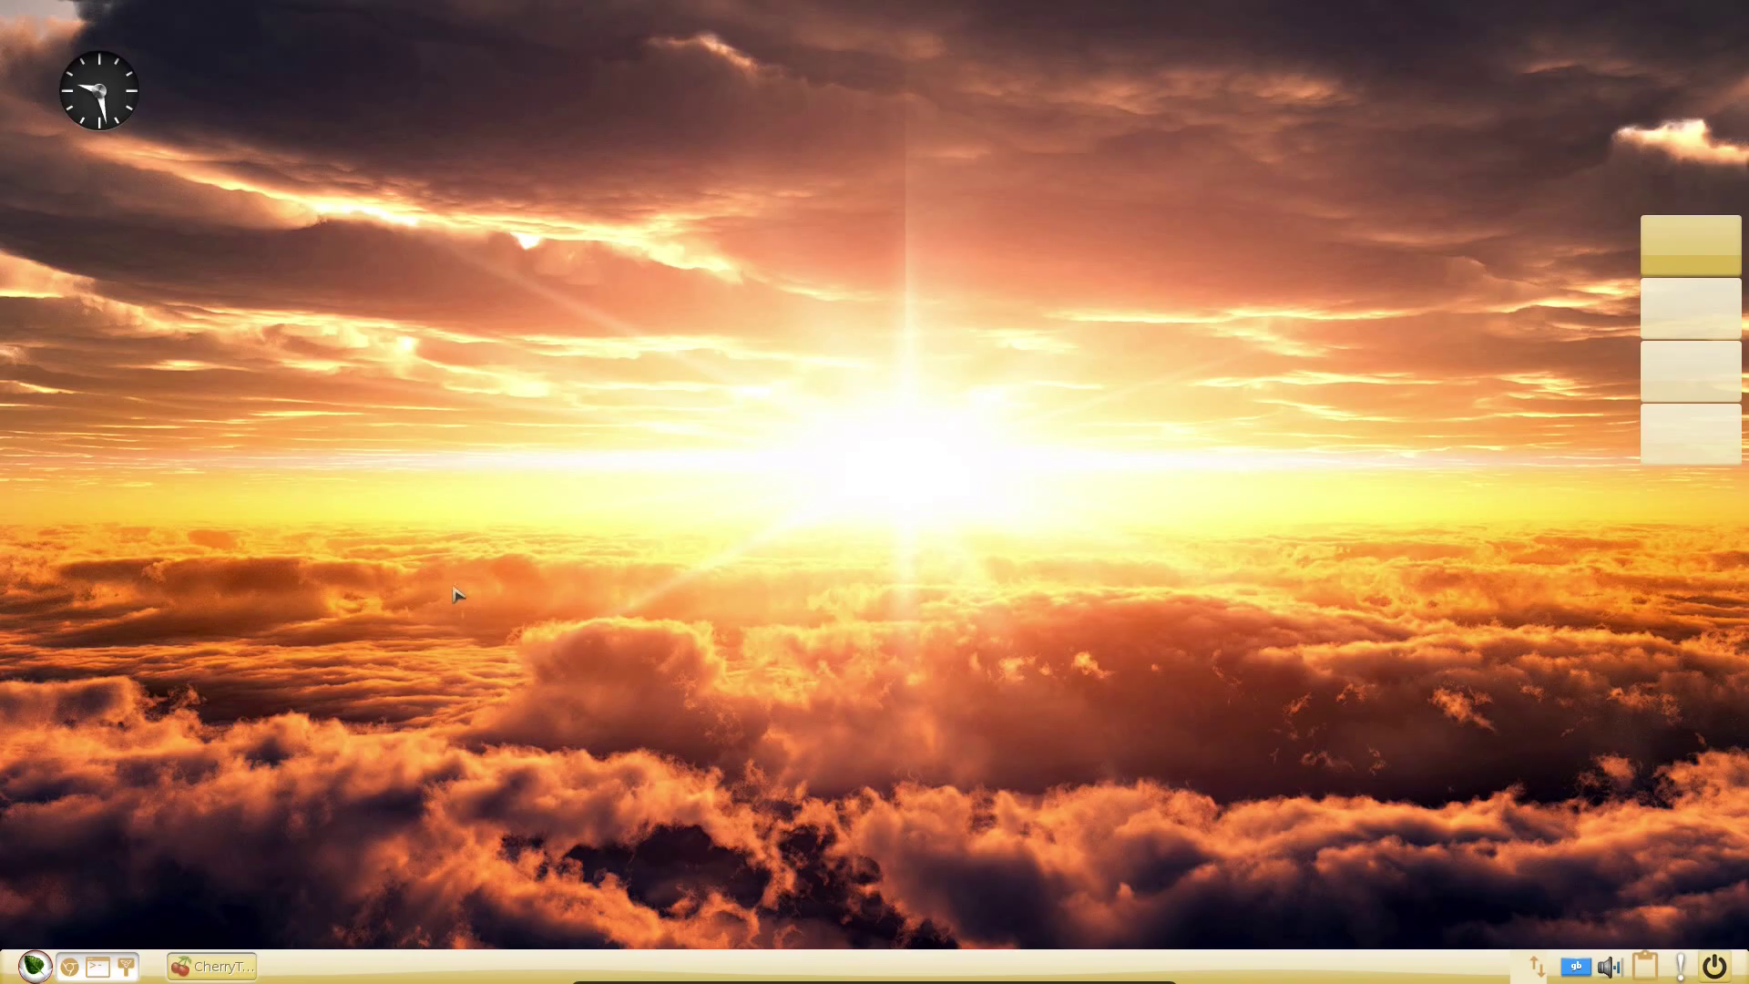
left_click(232, 966)
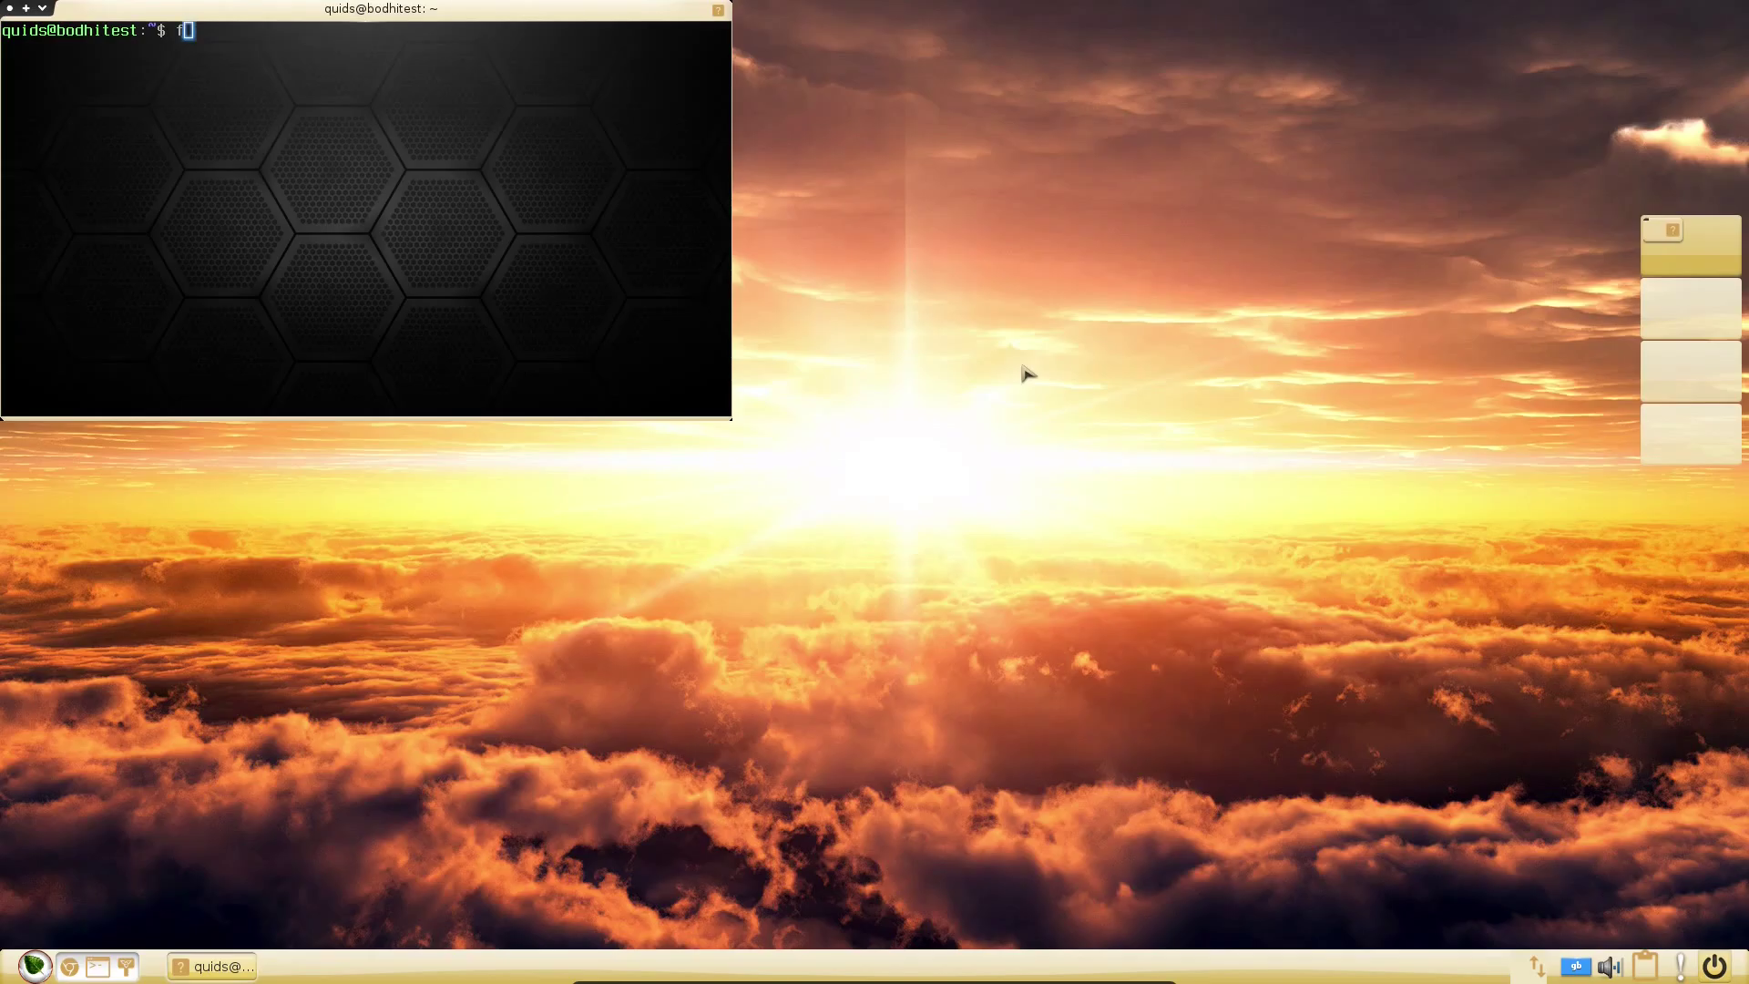
type("flatpak run org.inkscape.Inkscape")
Clear the prompt and run free -m, showing 7961 MB total memory
key("ctrl+u")
type("free -m")
key("Return")
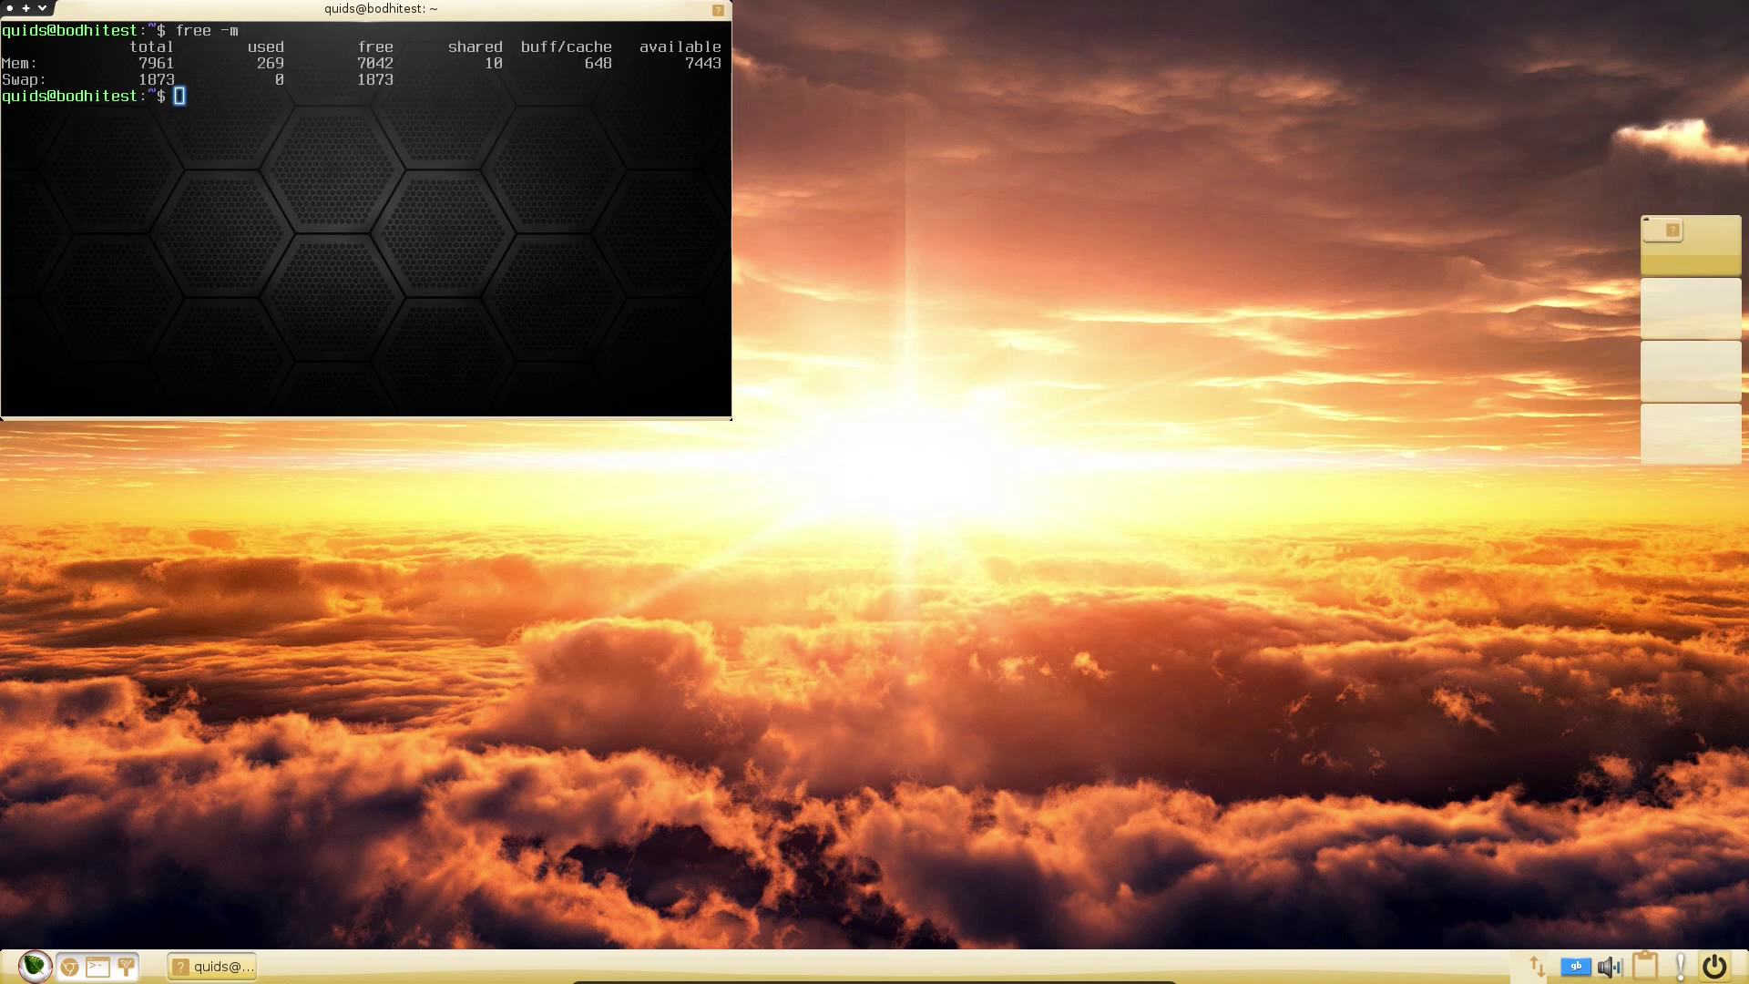
Launch LibreOffice Writer from the Everything launcher by filtering on 'l'
key("alt+Escape")
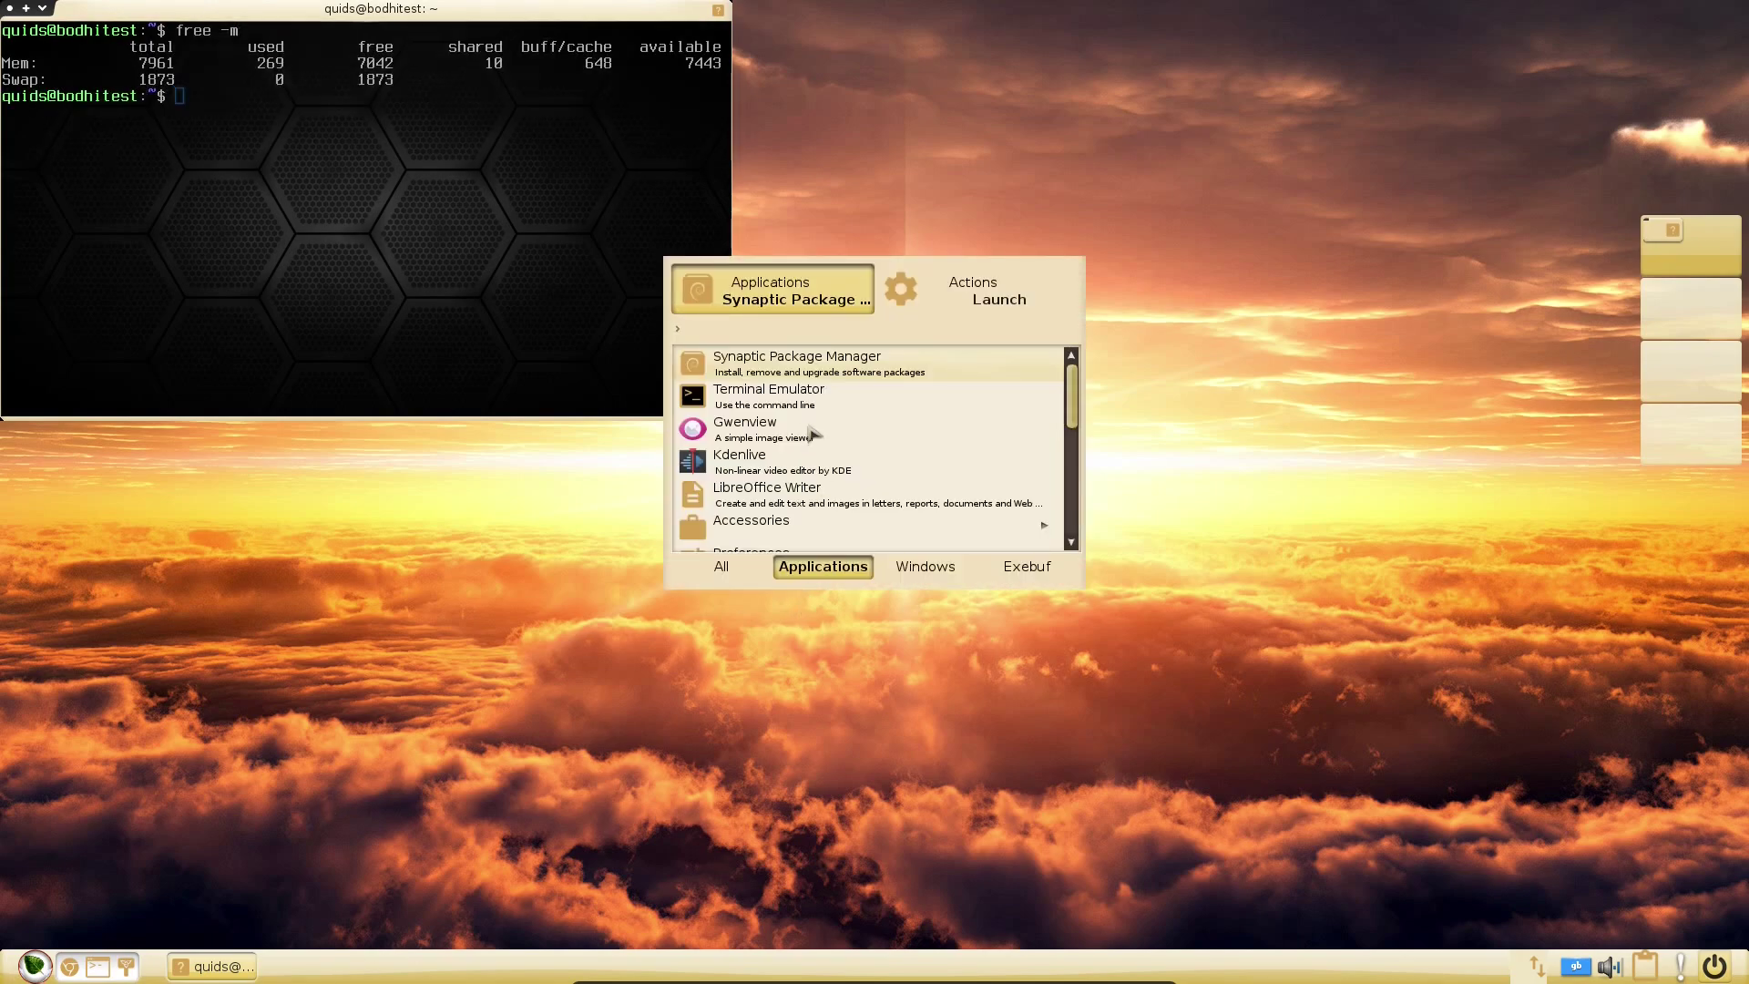
type("l")
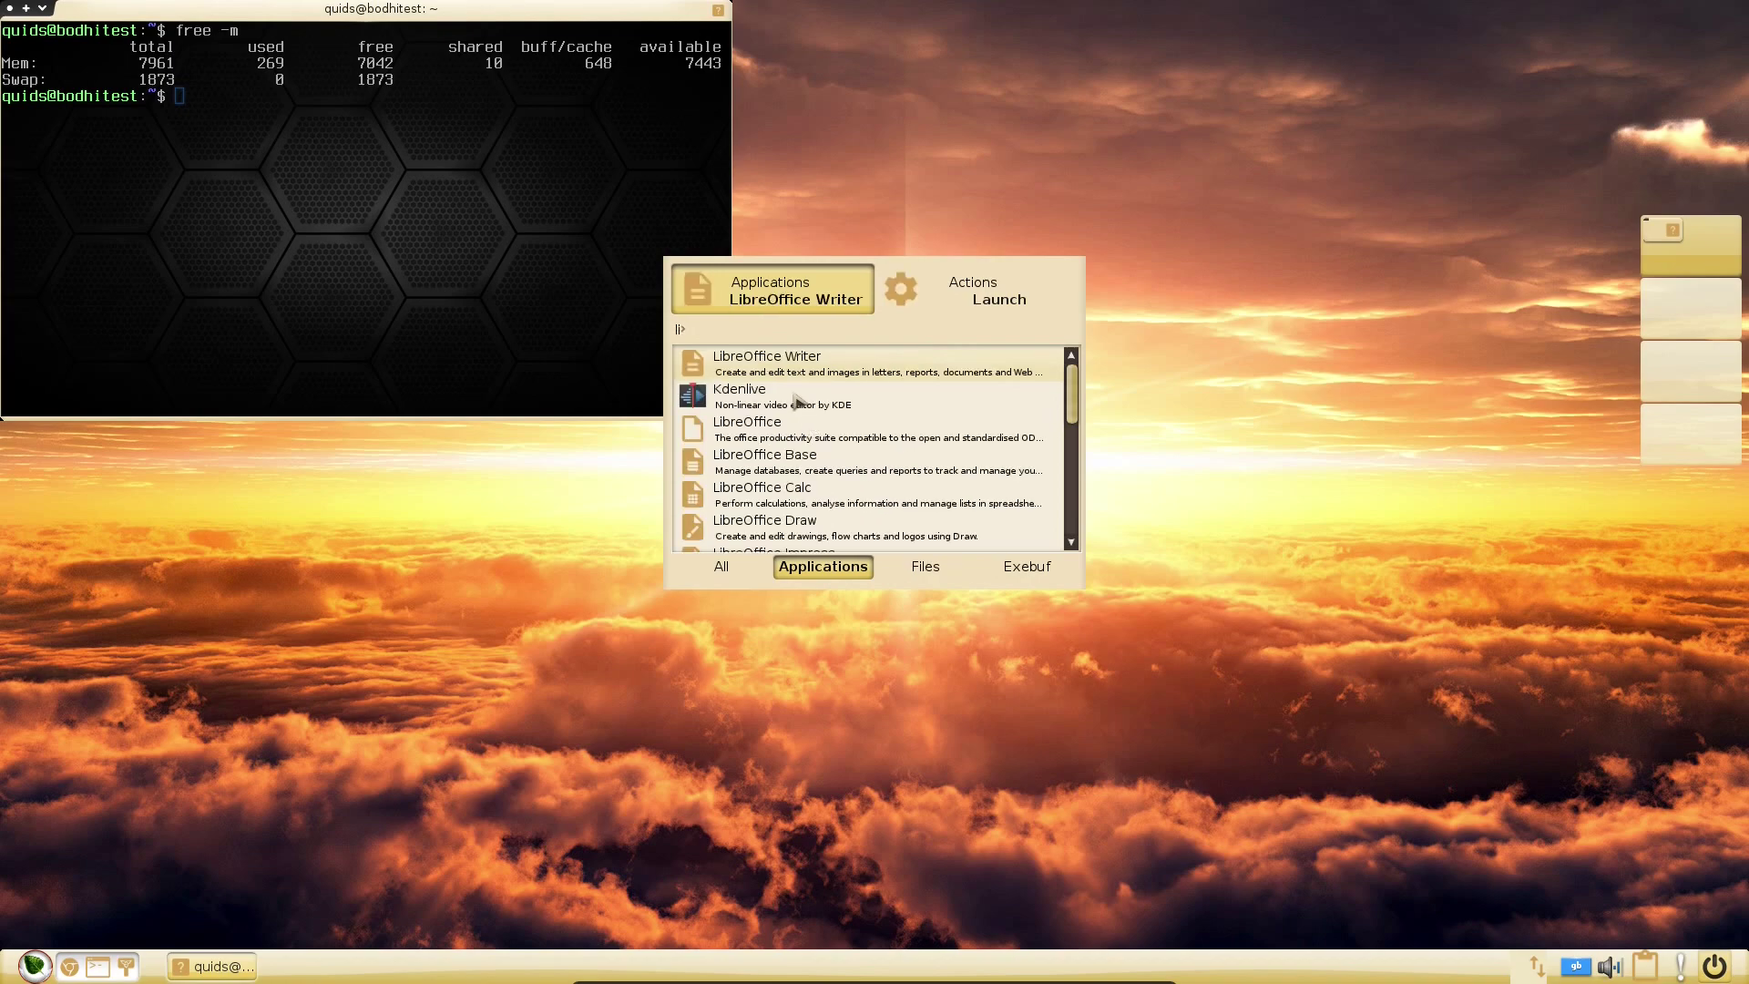
key("Return")
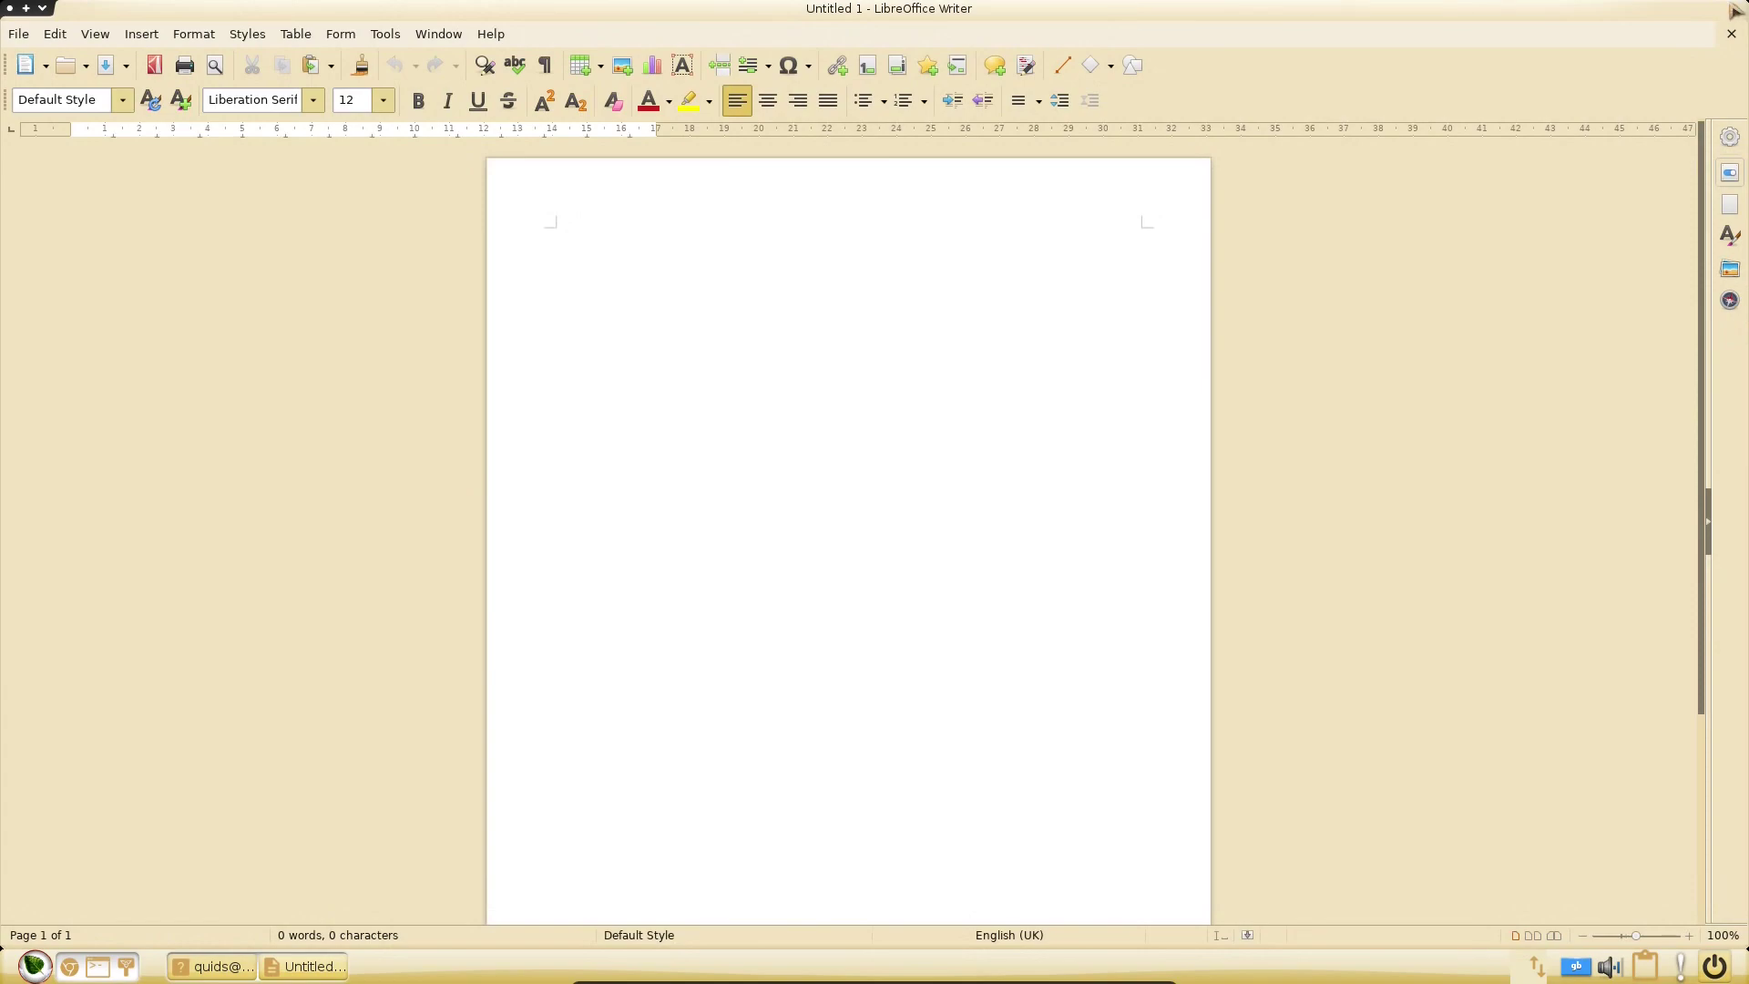
Place the Writer window right of the terminal, then try launching Kdenlive from the launcher
left_click(42, 8)
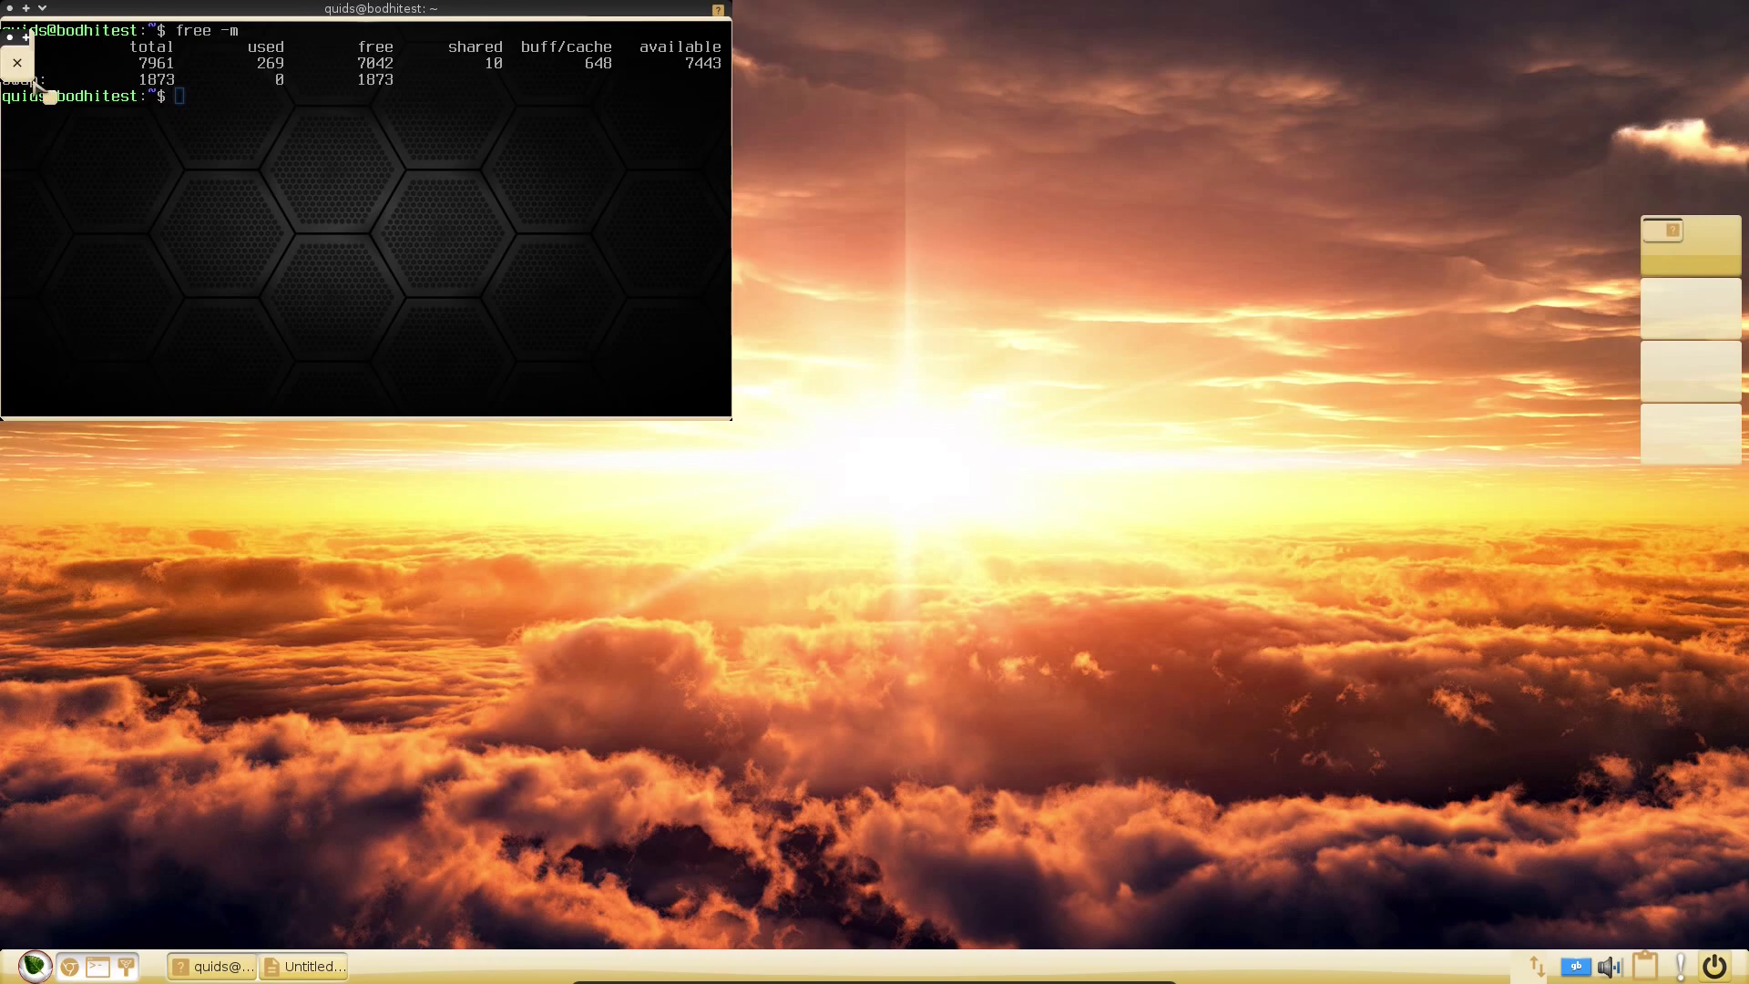
key("alt+Tab")
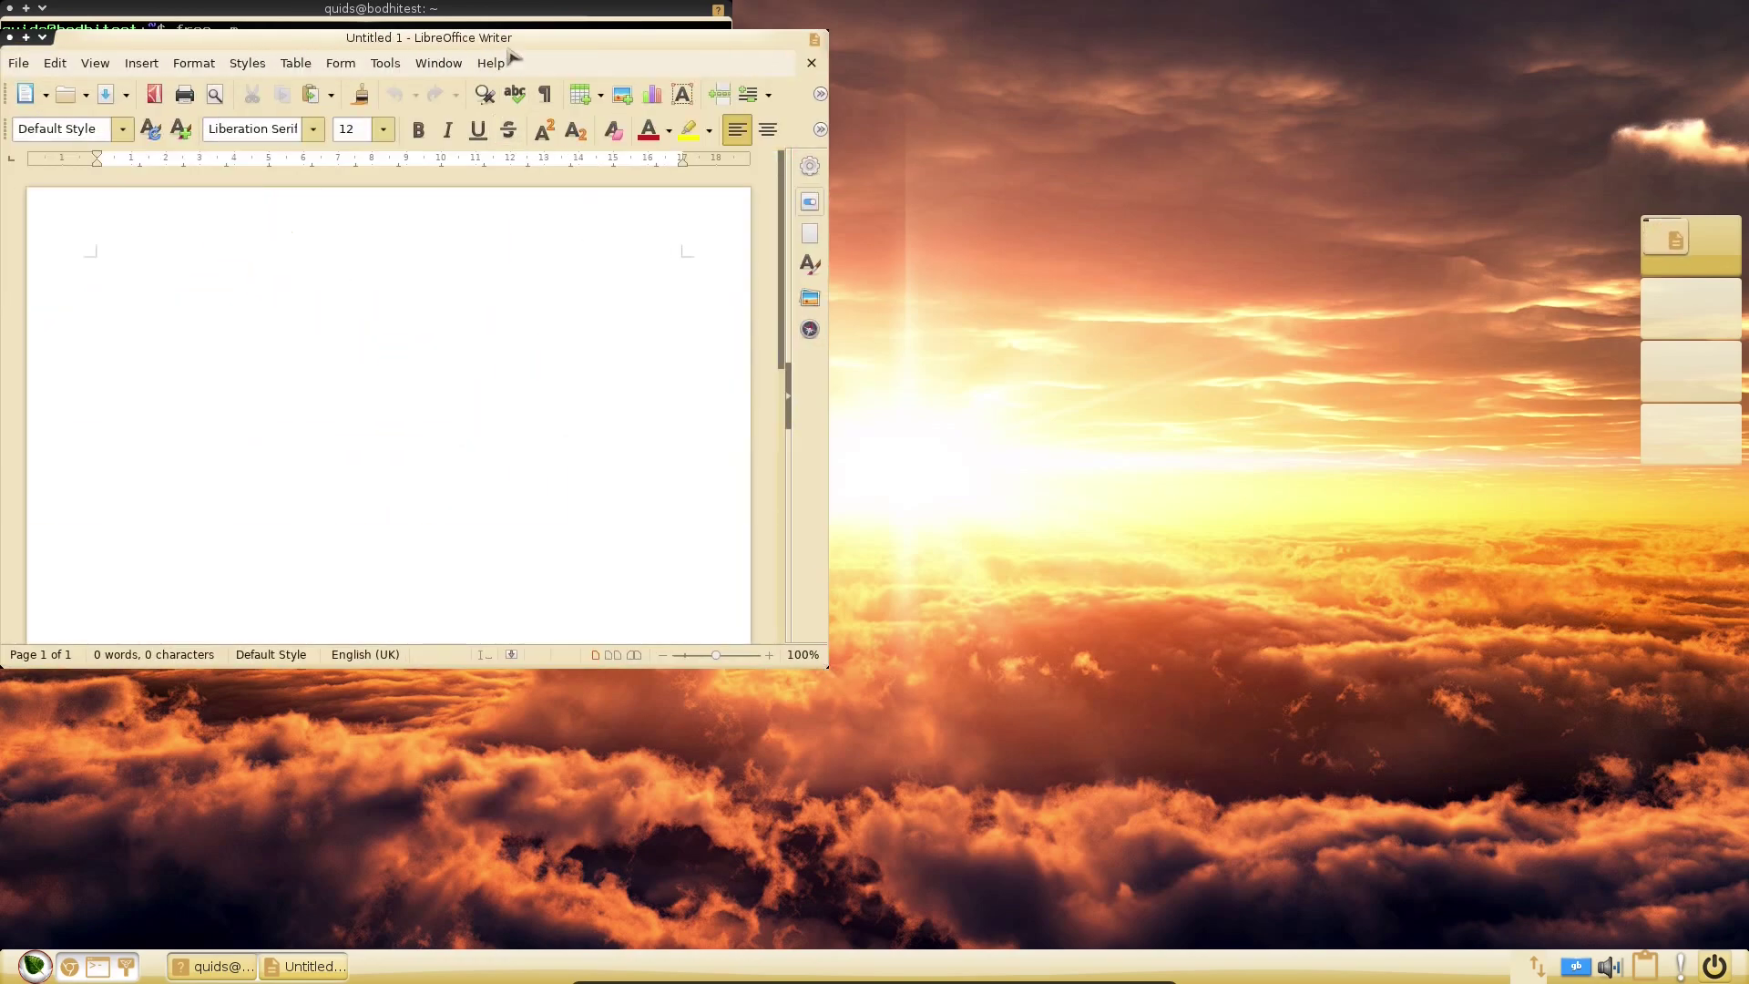
left_click_drag(511, 37, 1301, 17)
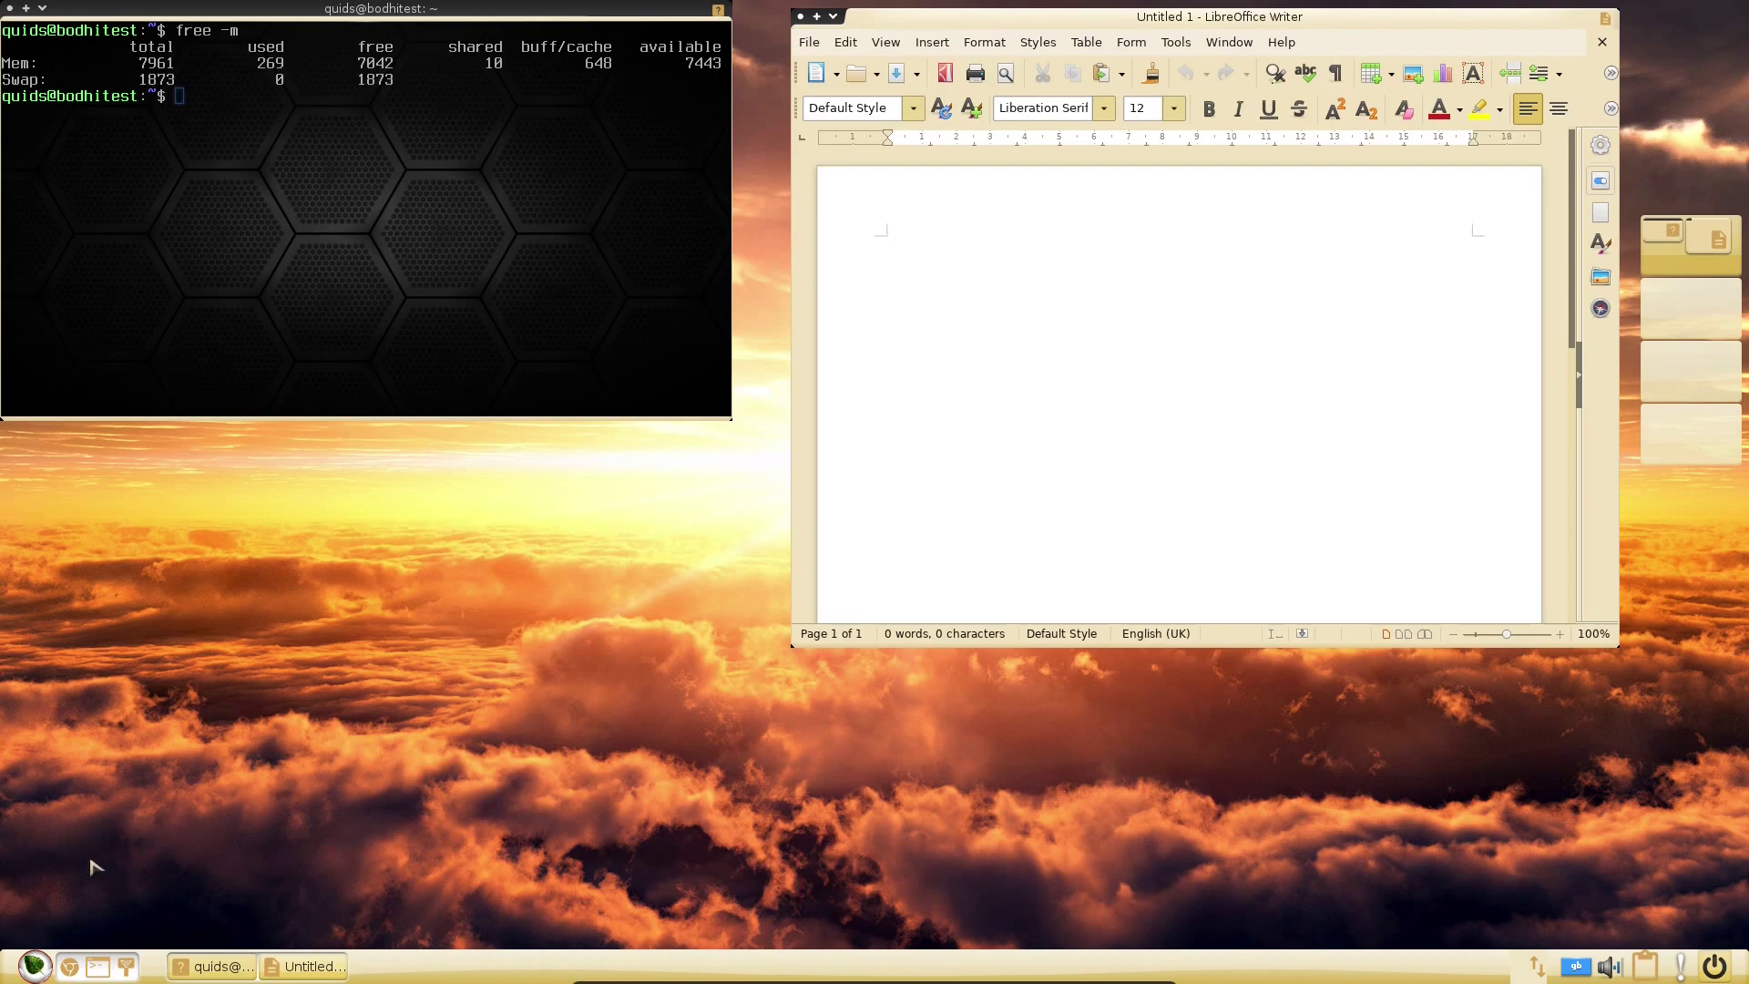
key("alt+Escape")
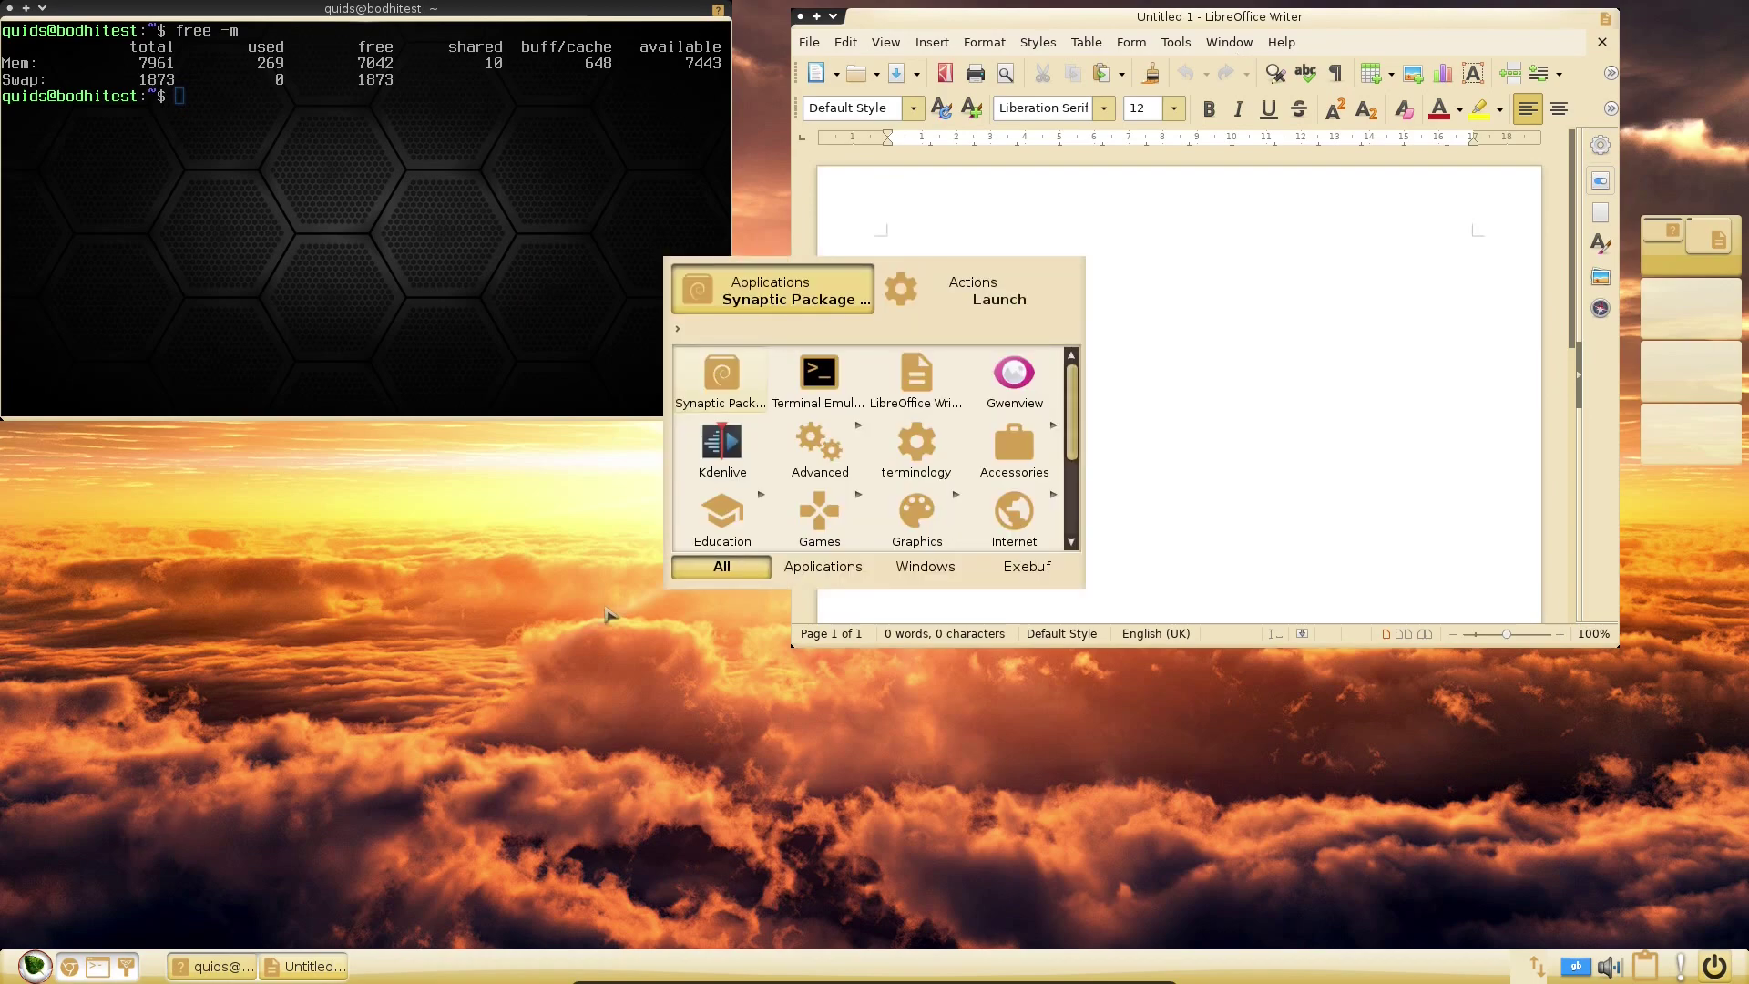
left_click(721, 446)
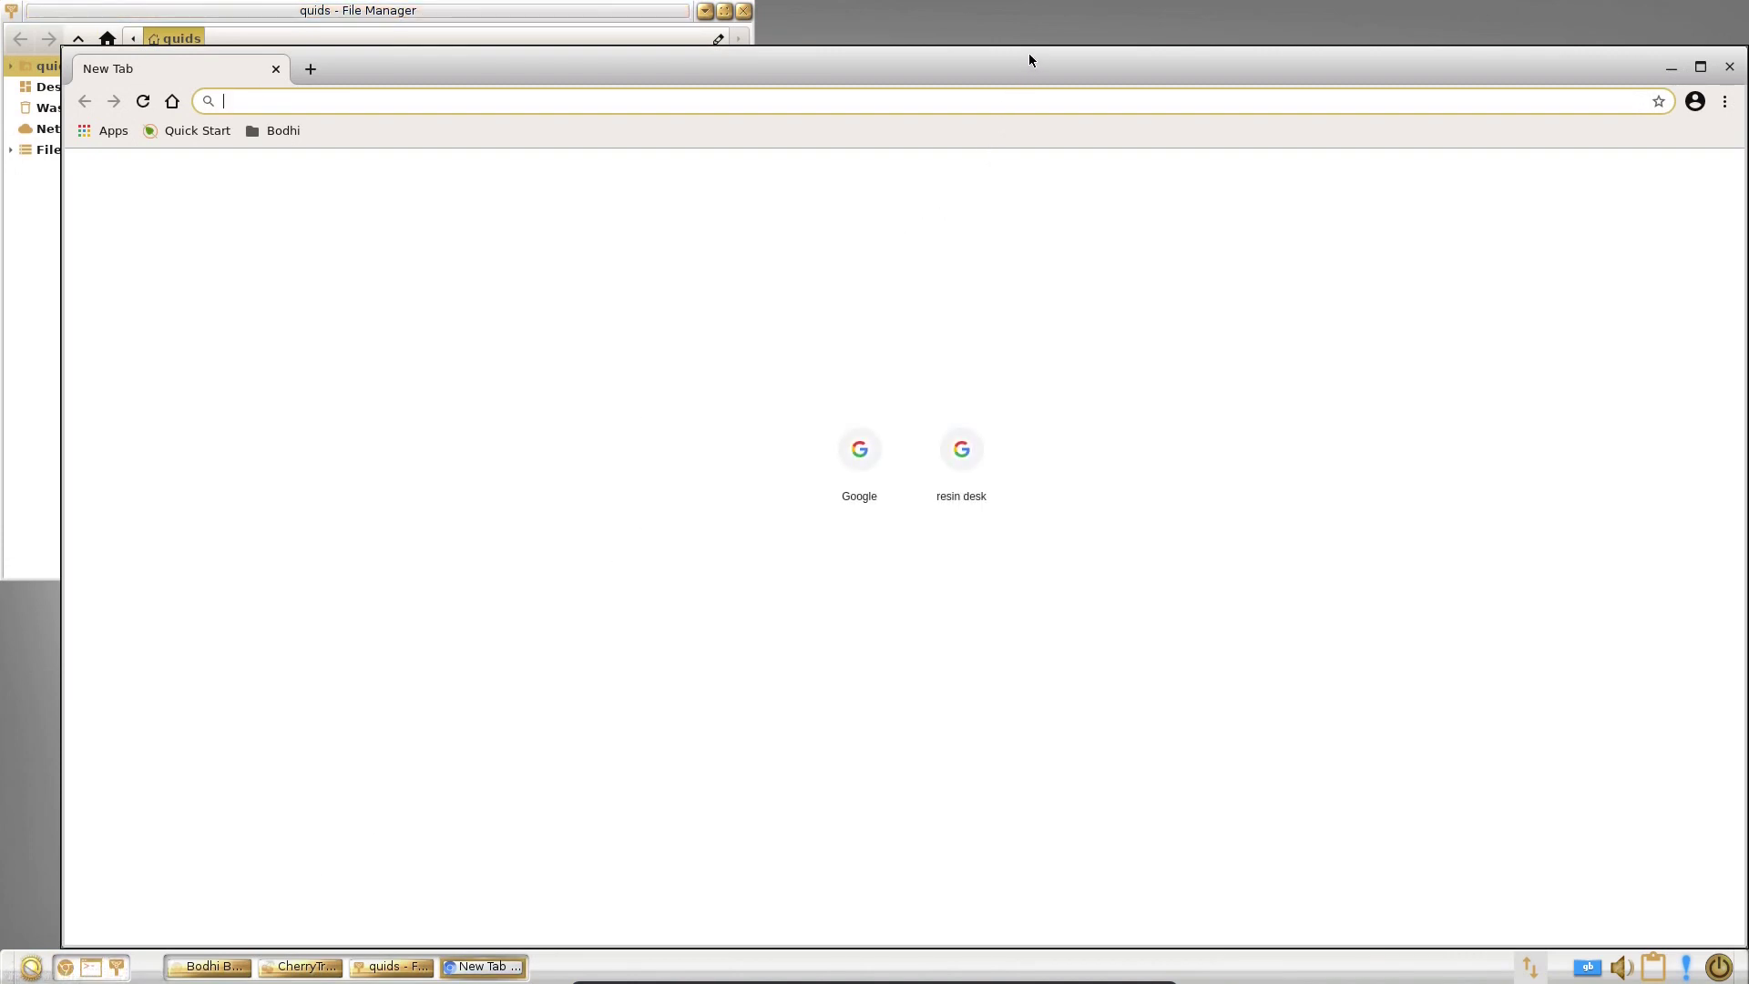
Minimise the browser and apply the MokshaJapan theme with its Japanese-style wallpaper
left_click(1671, 68)
left_click(896, 381)
mouse_move(955, 556)
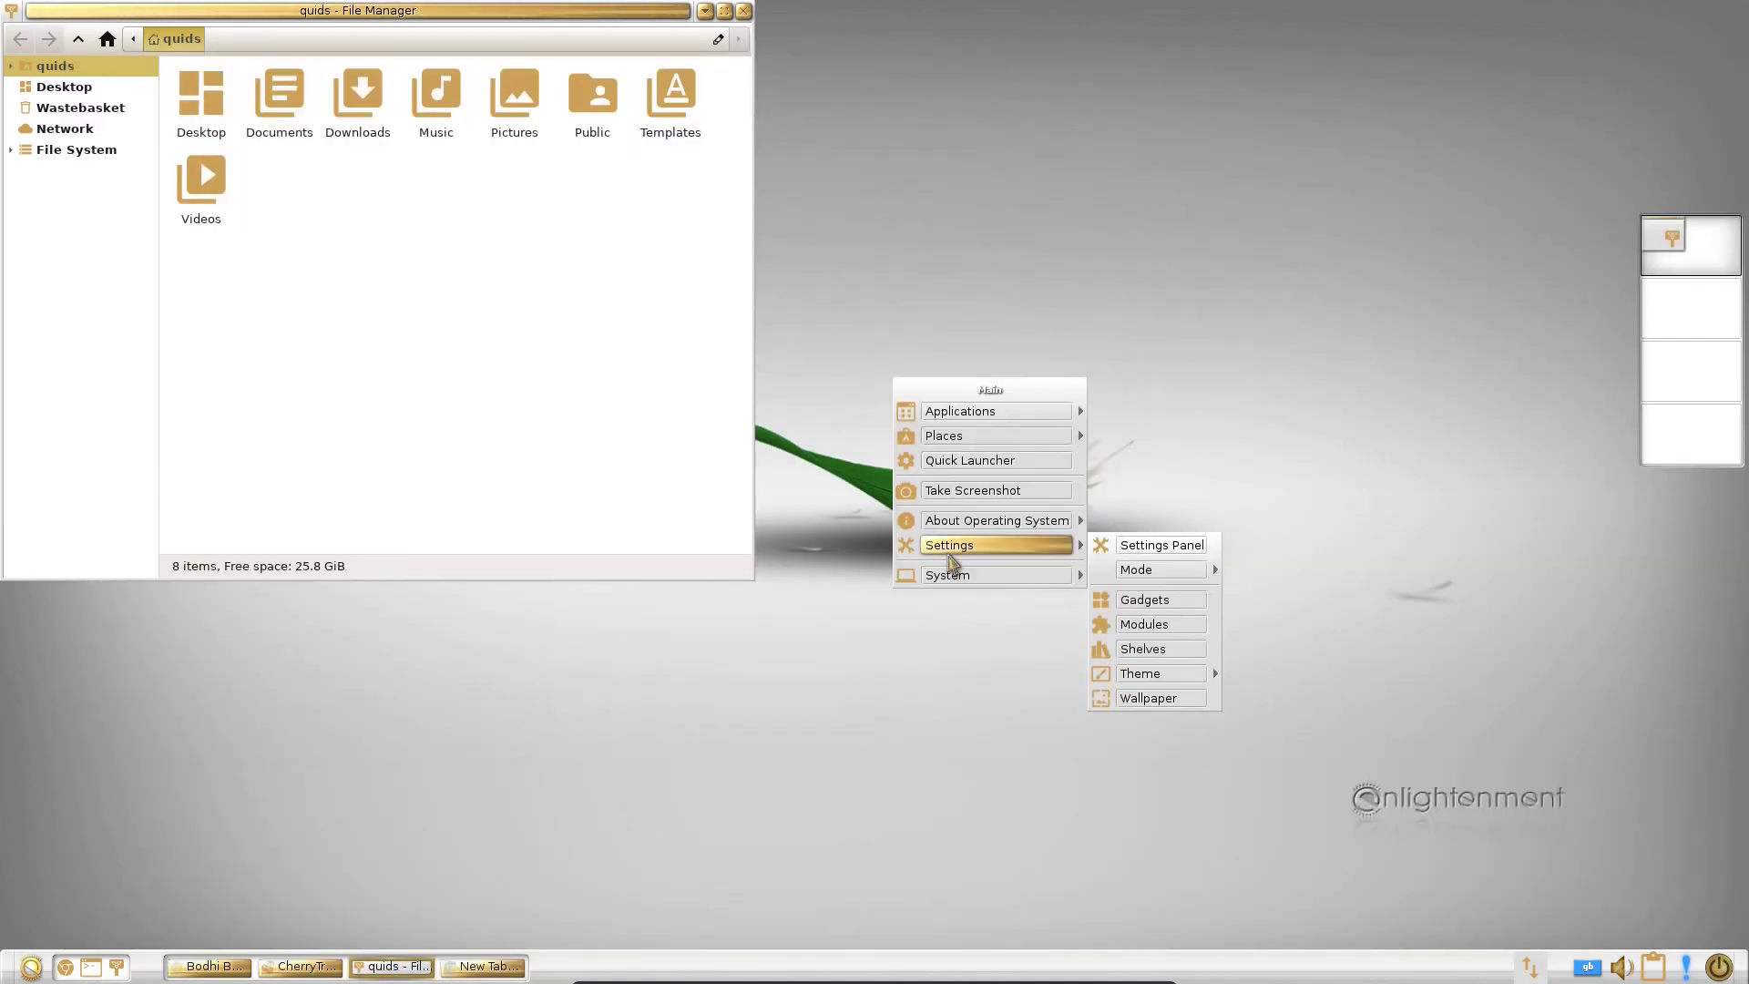
mouse_move(1047, 576)
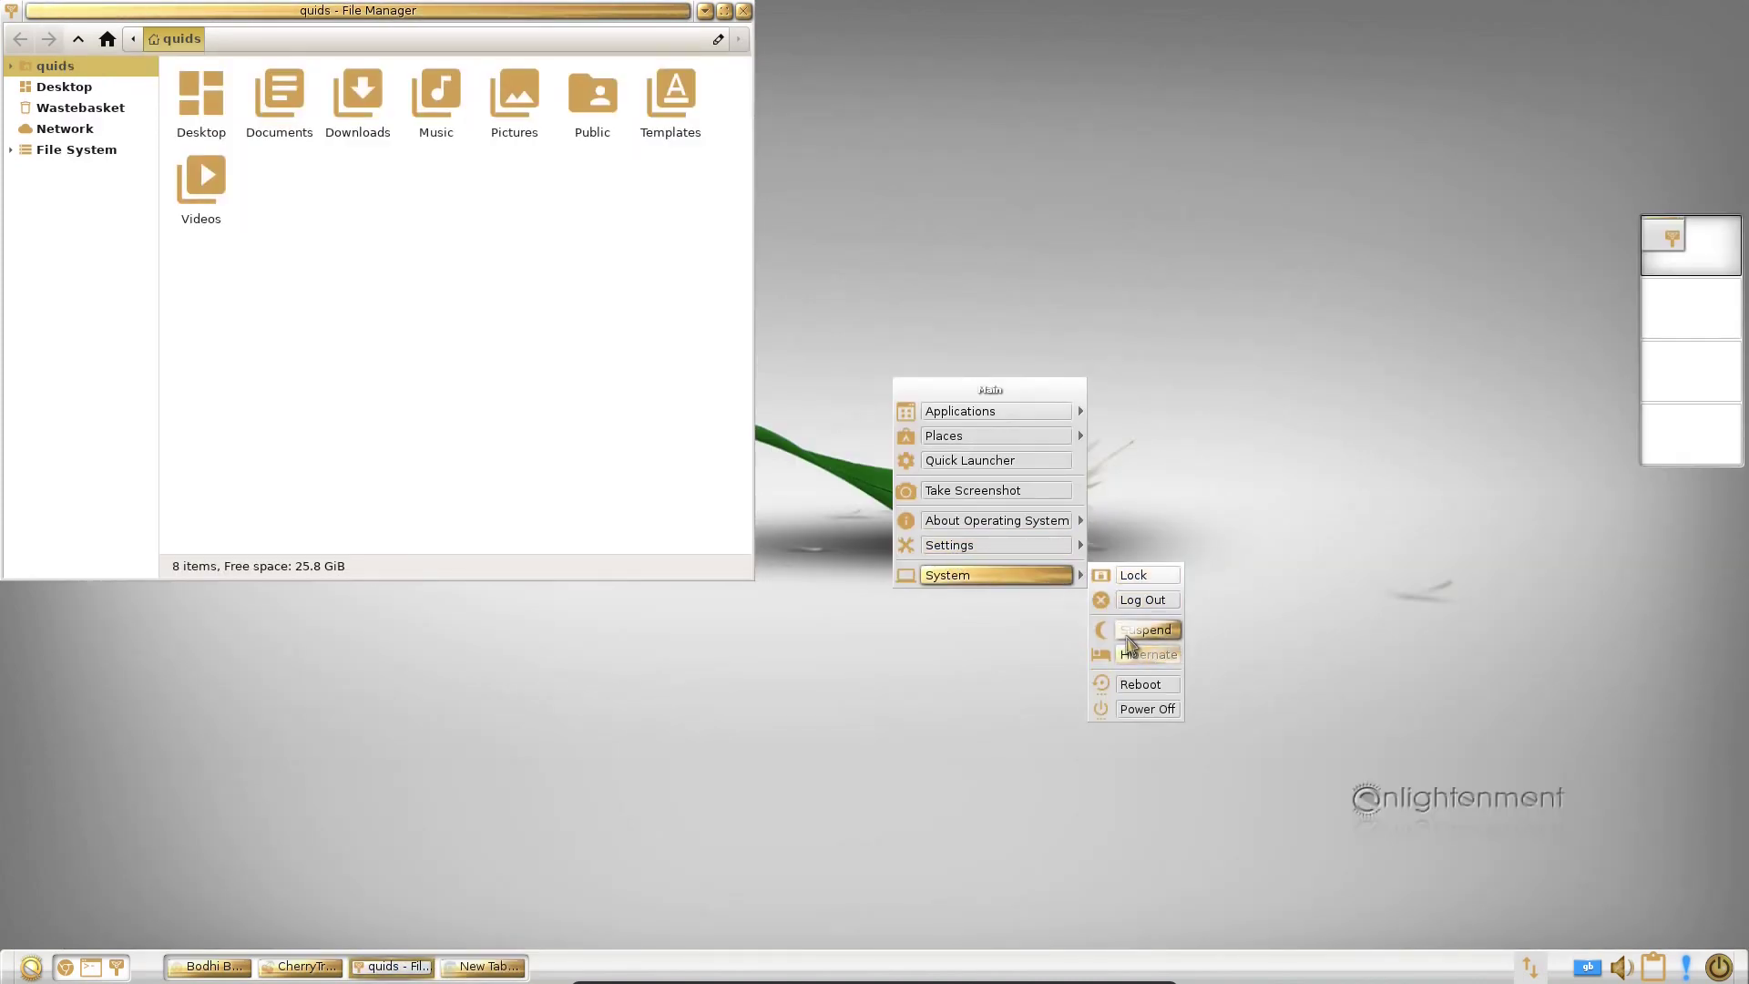
mouse_move(1039, 547)
mouse_move(1180, 673)
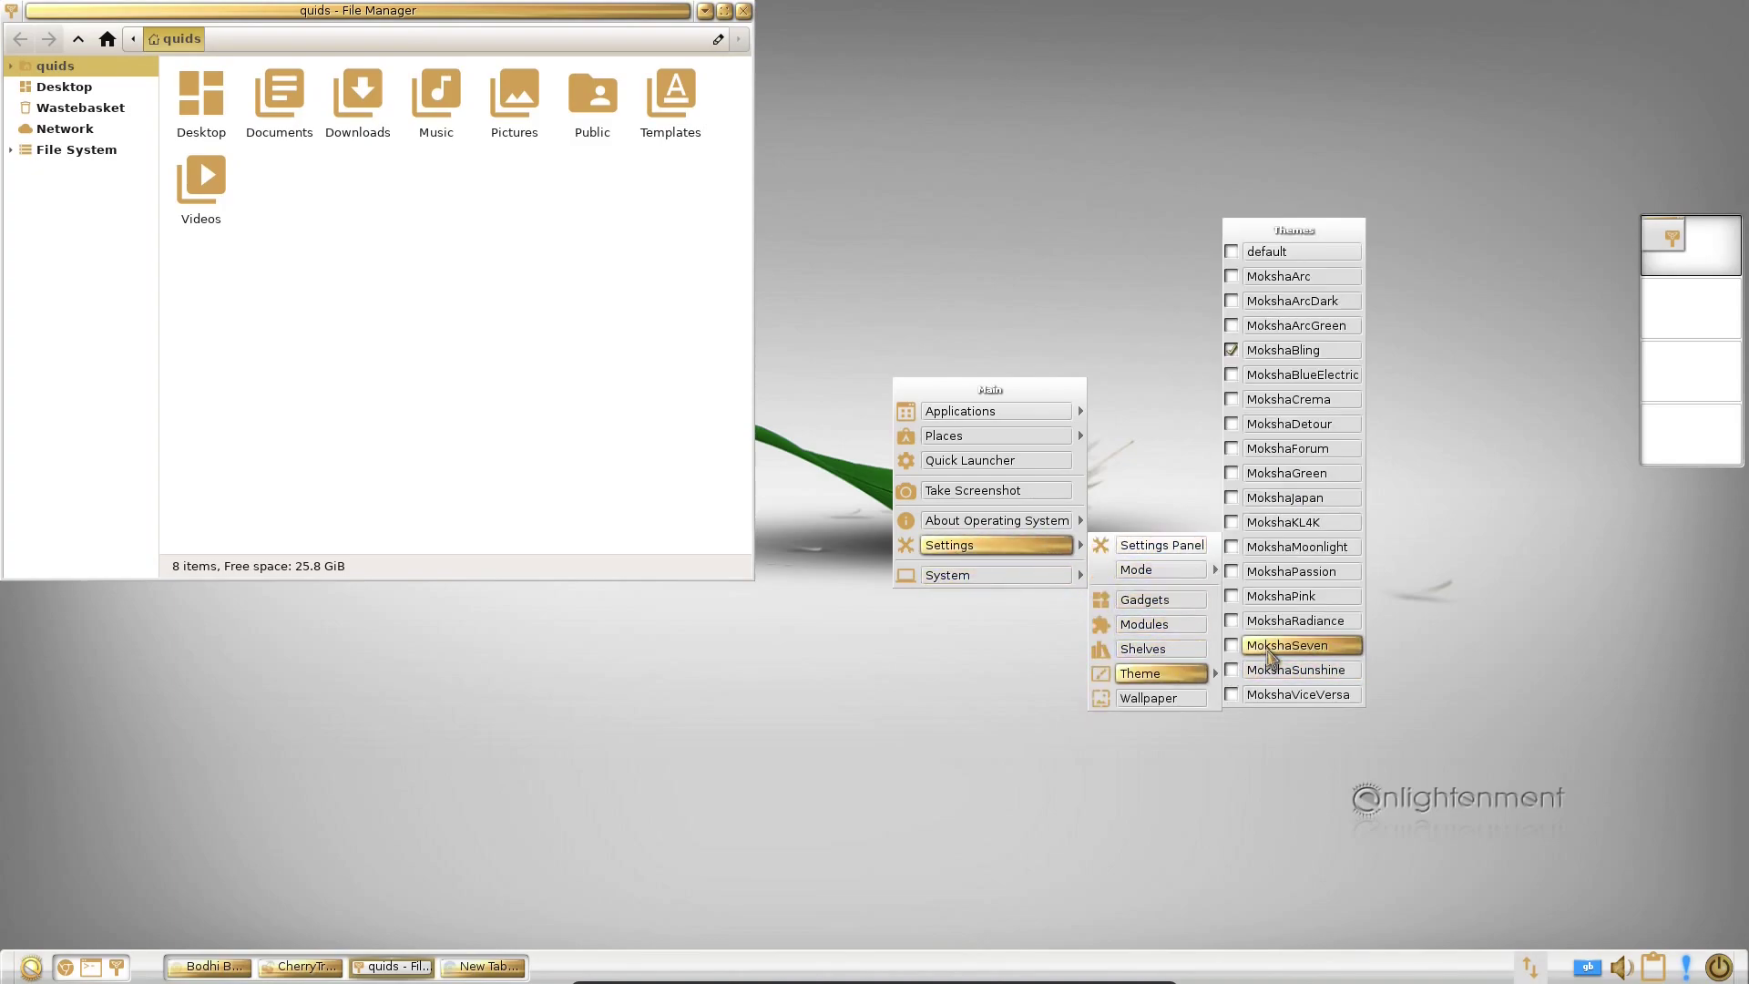
left_click(1298, 500)
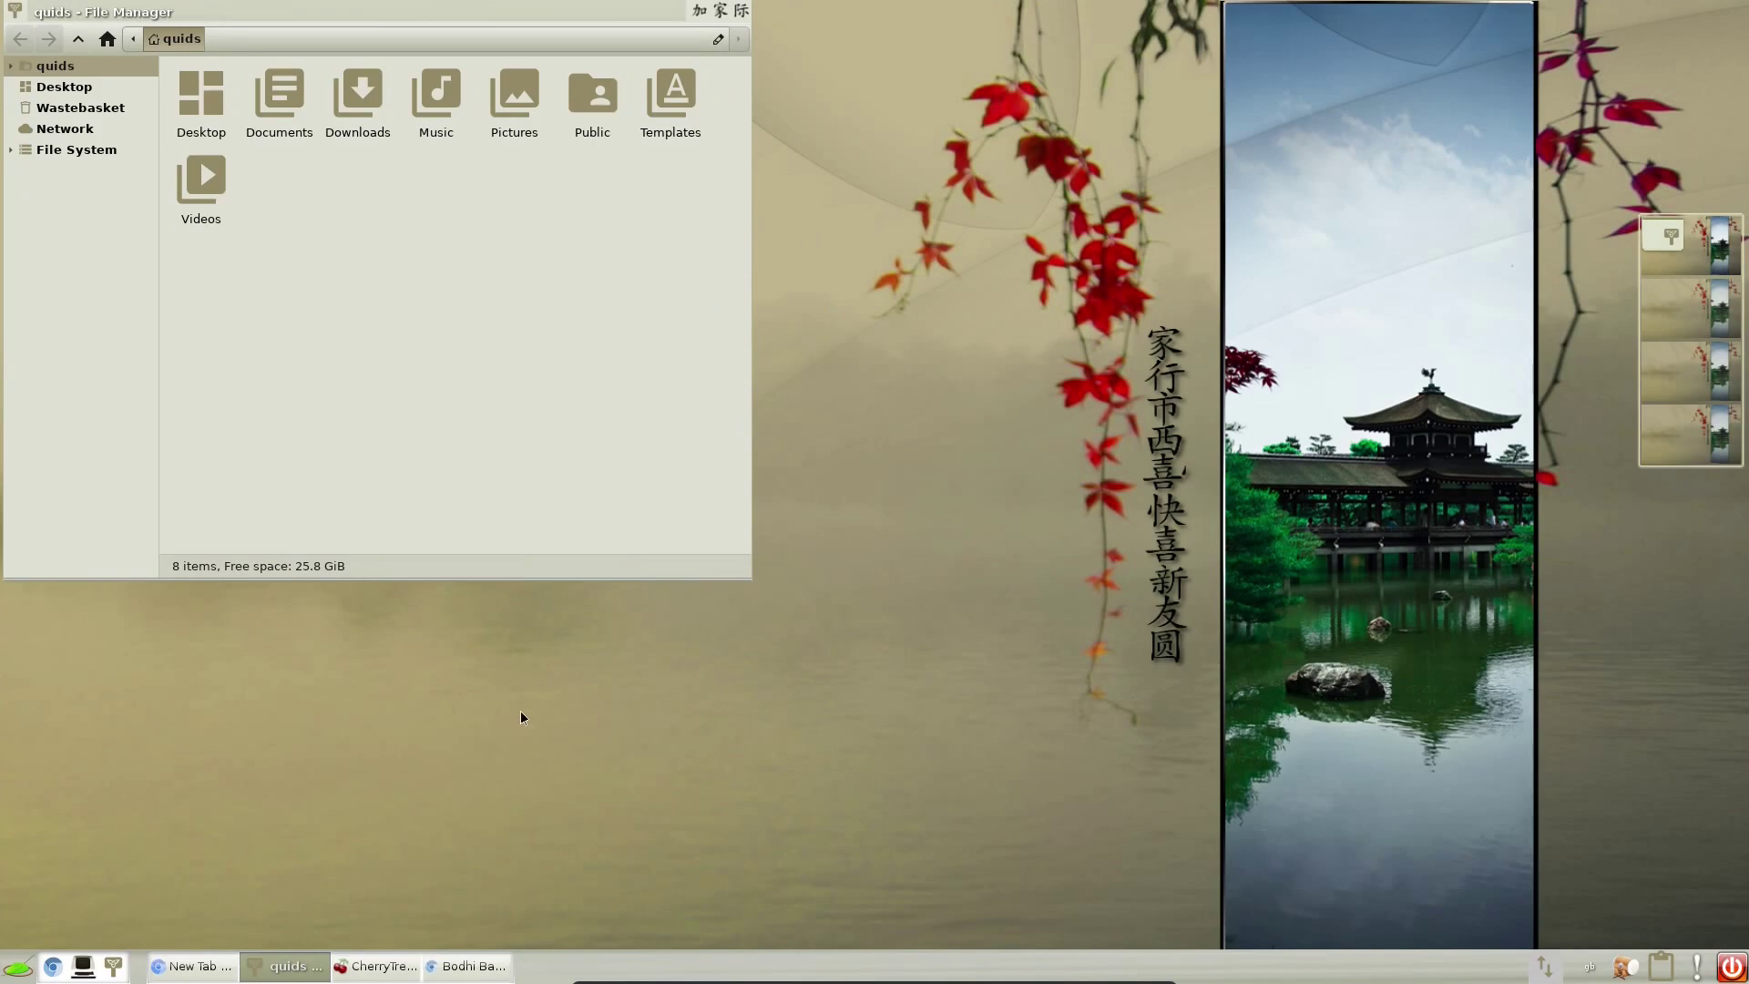
Raise and minimise the Bodhi Basics window, then show the main menu's Places list
left_click(465, 966)
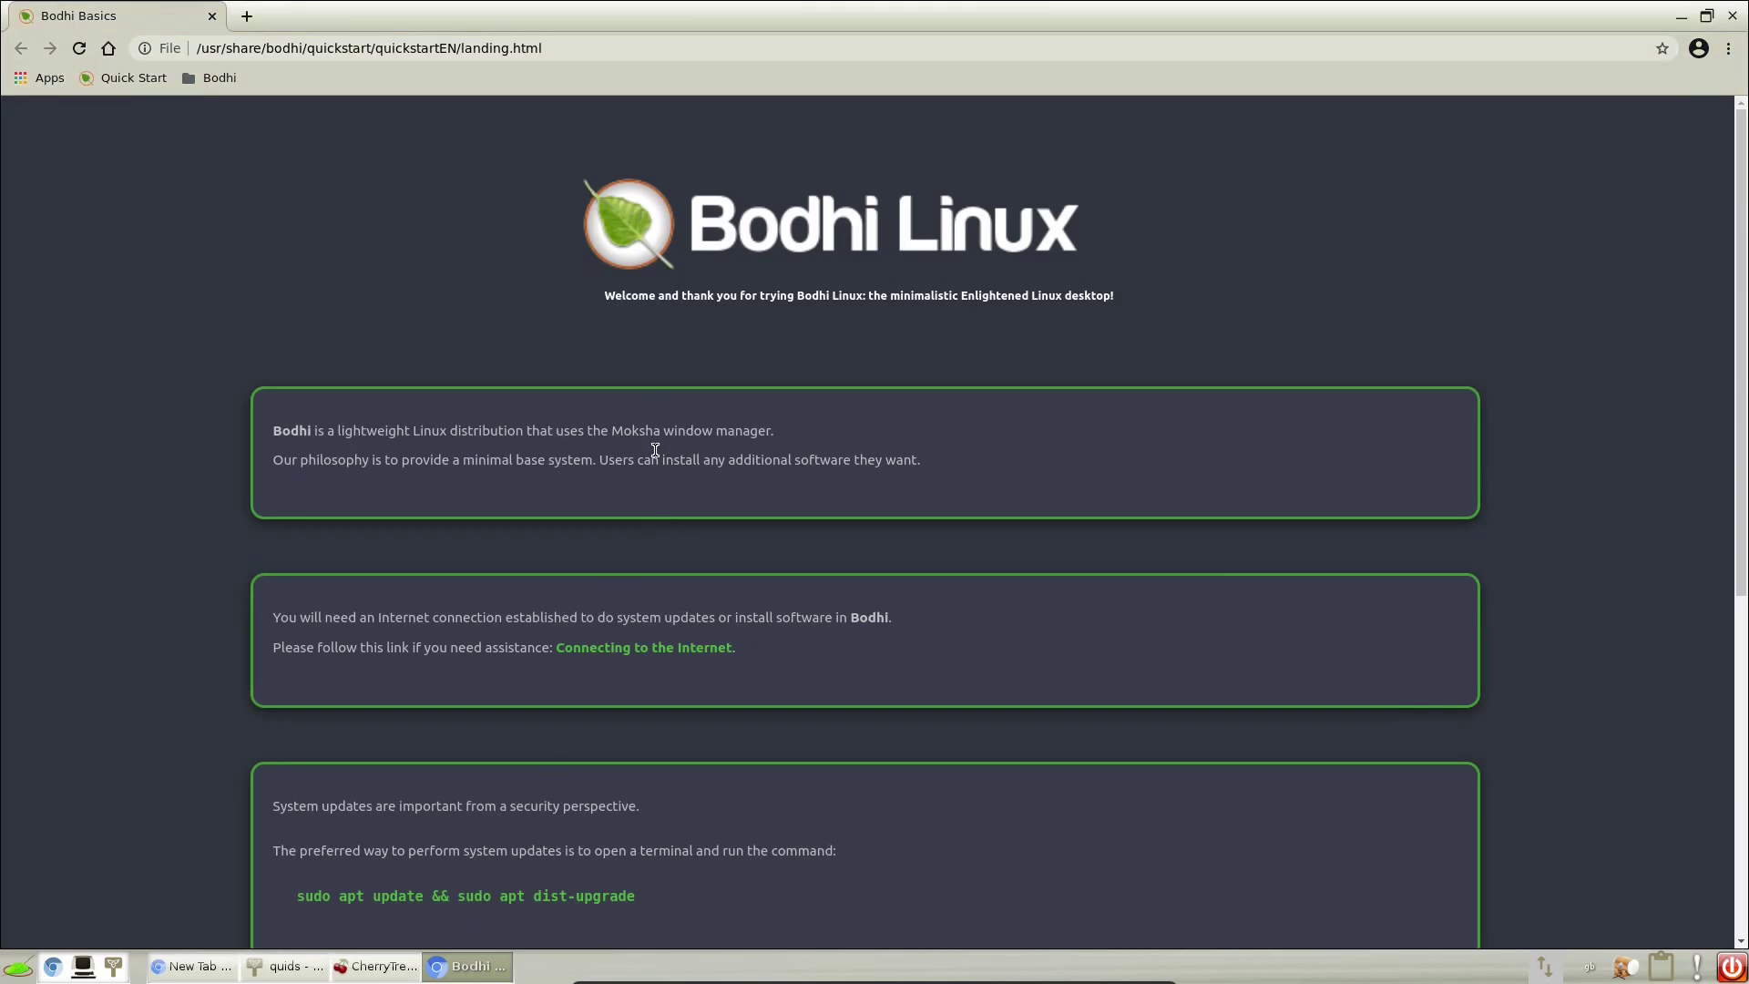
left_click(500, 971)
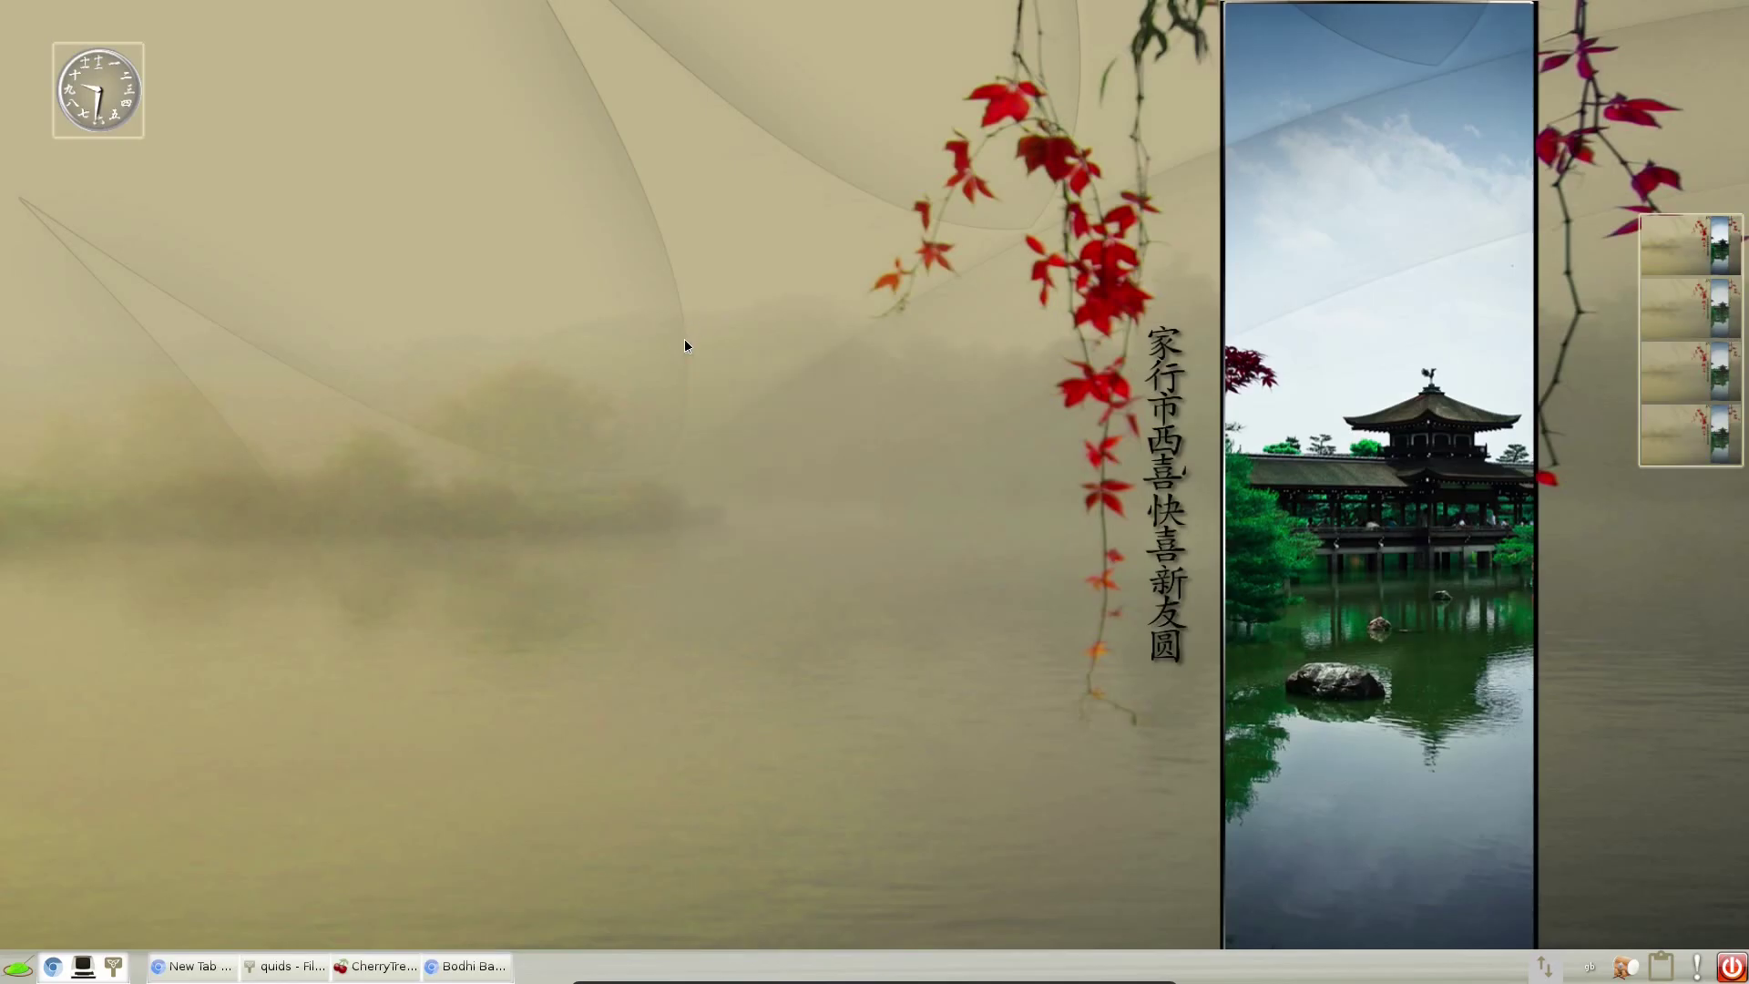
left_click(671, 398)
mouse_move(721, 441)
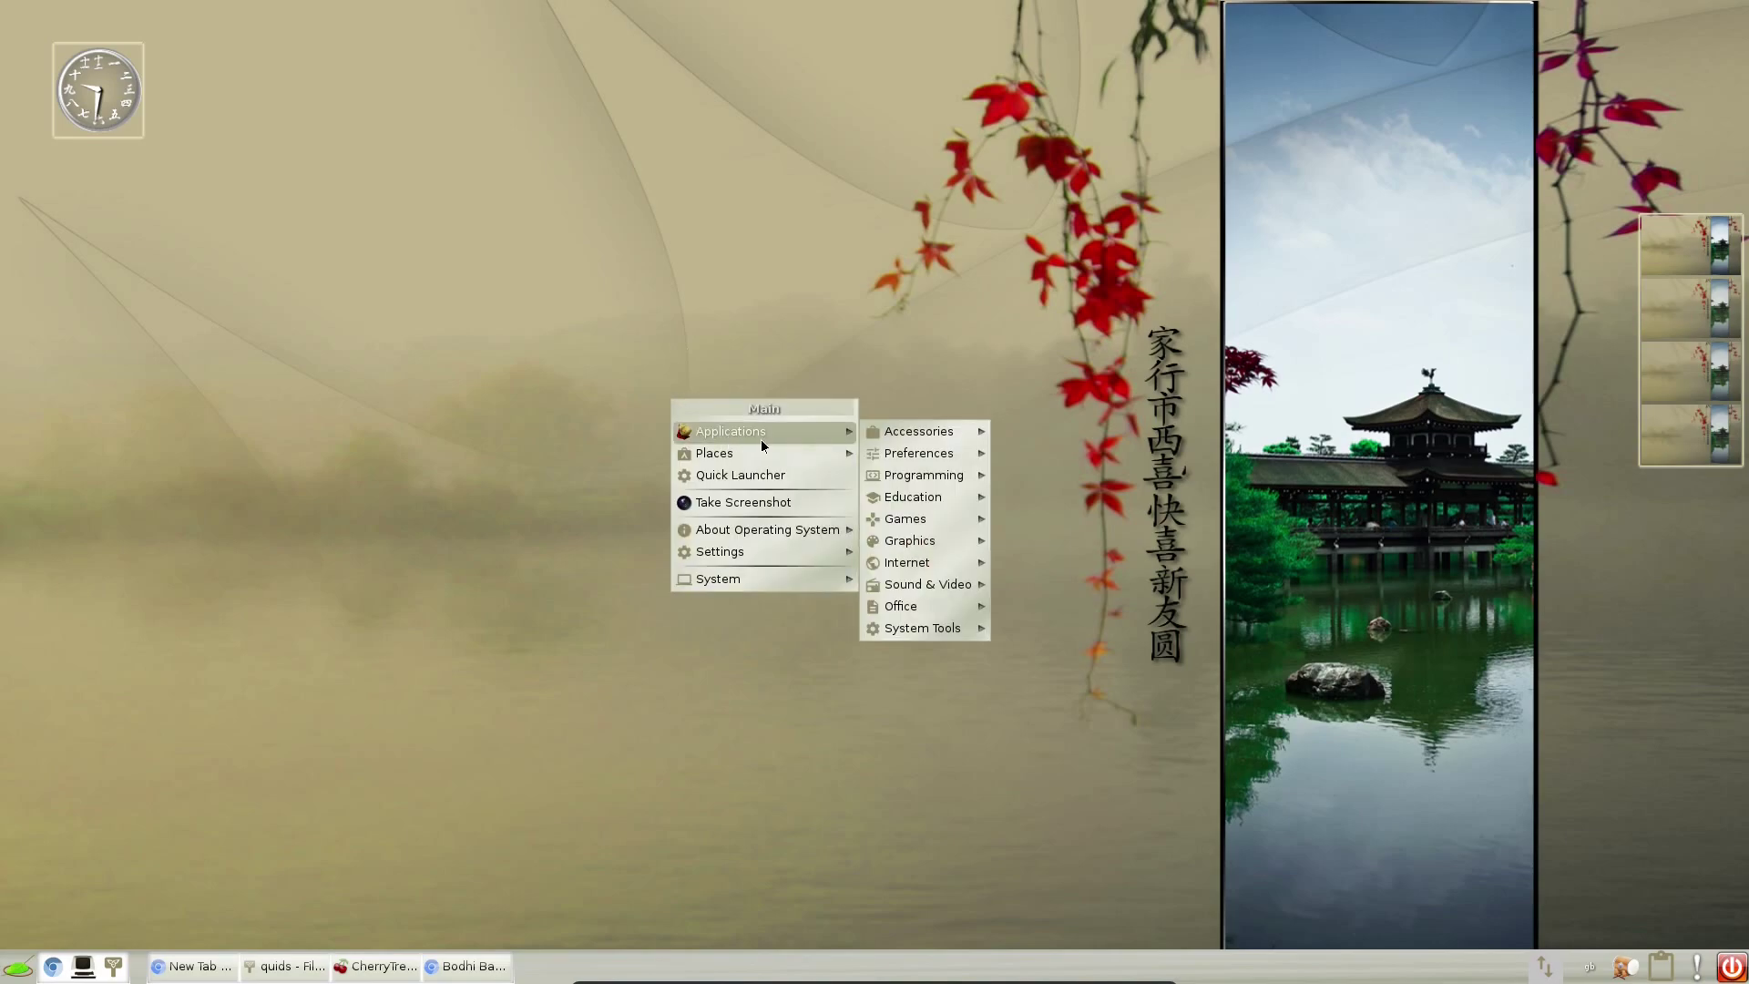
mouse_move(768, 464)
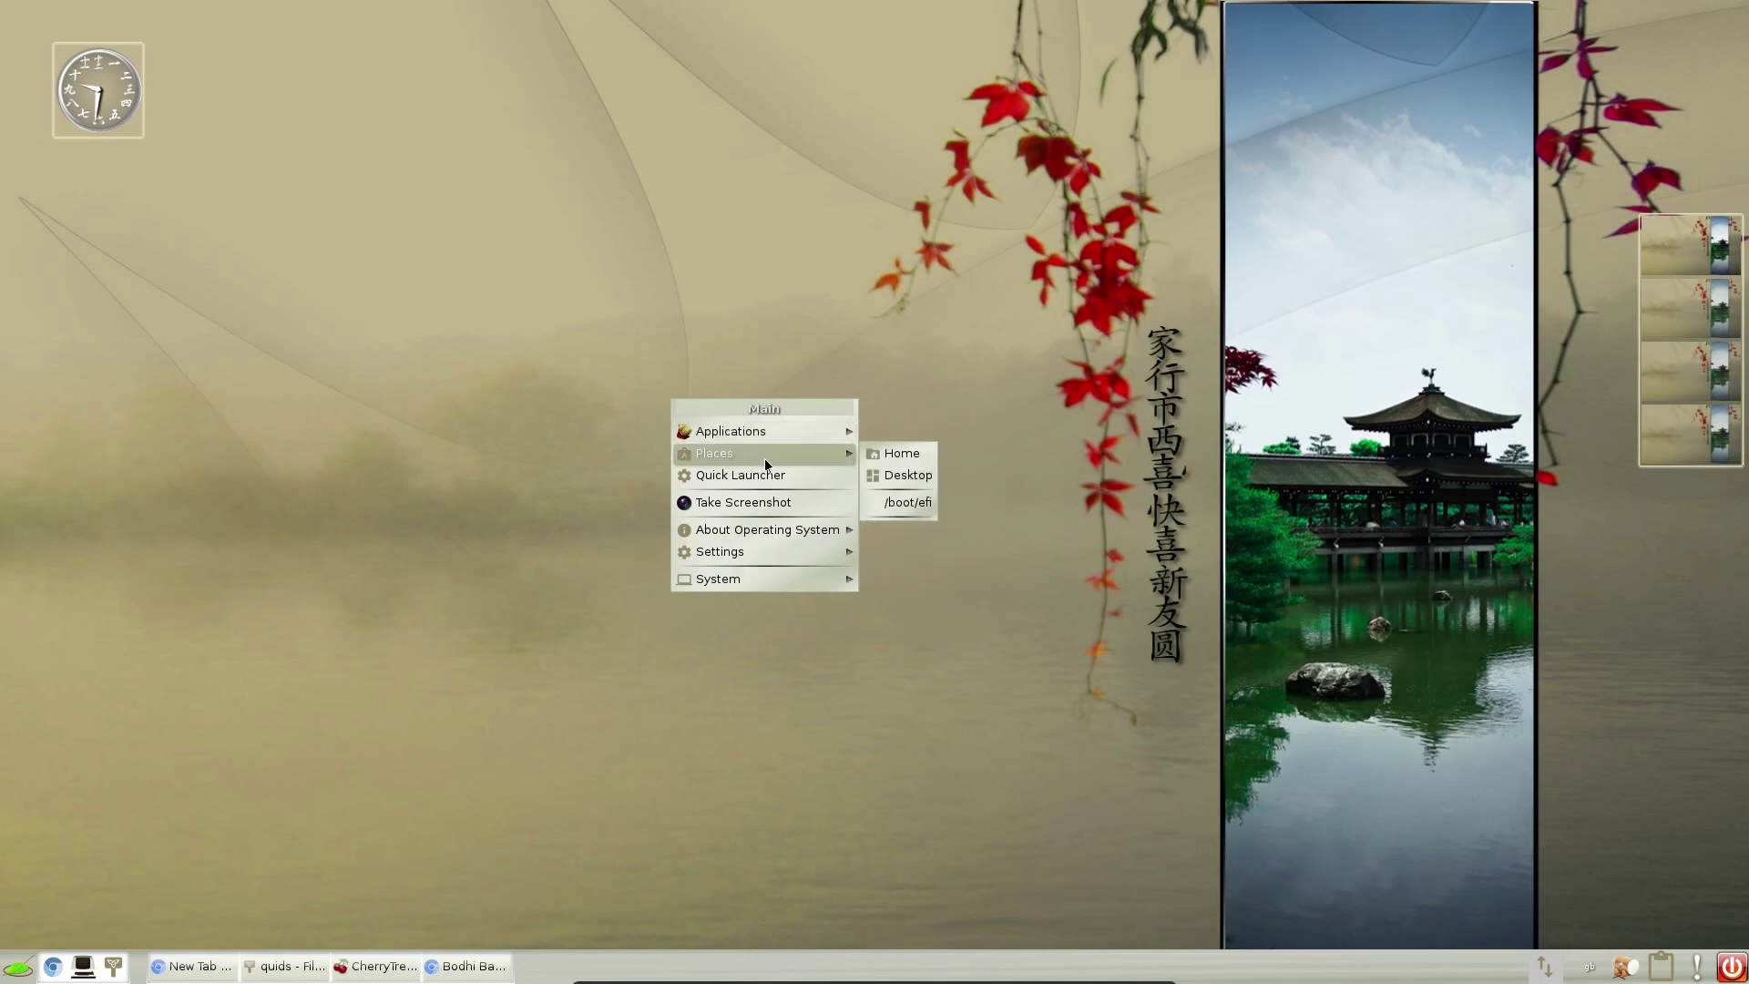
Launch Kdenlive via the quick launcher with 'kde', set an in point, then close it
left_click(816, 476)
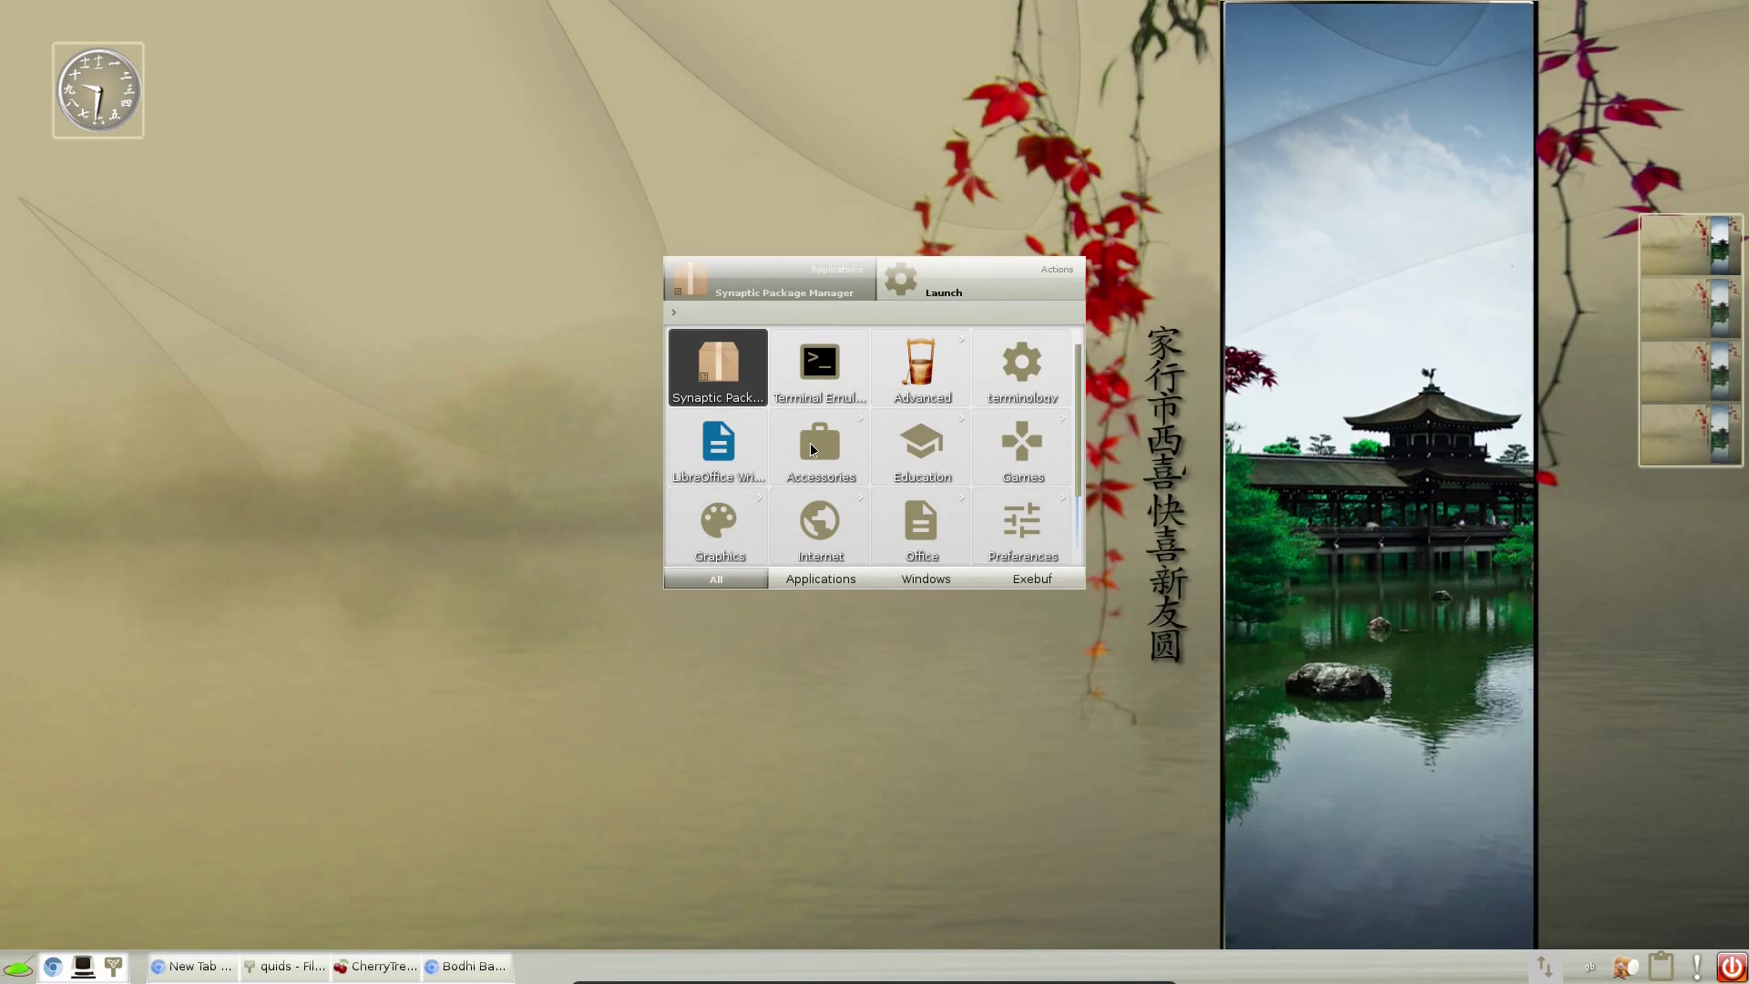
type("kde")
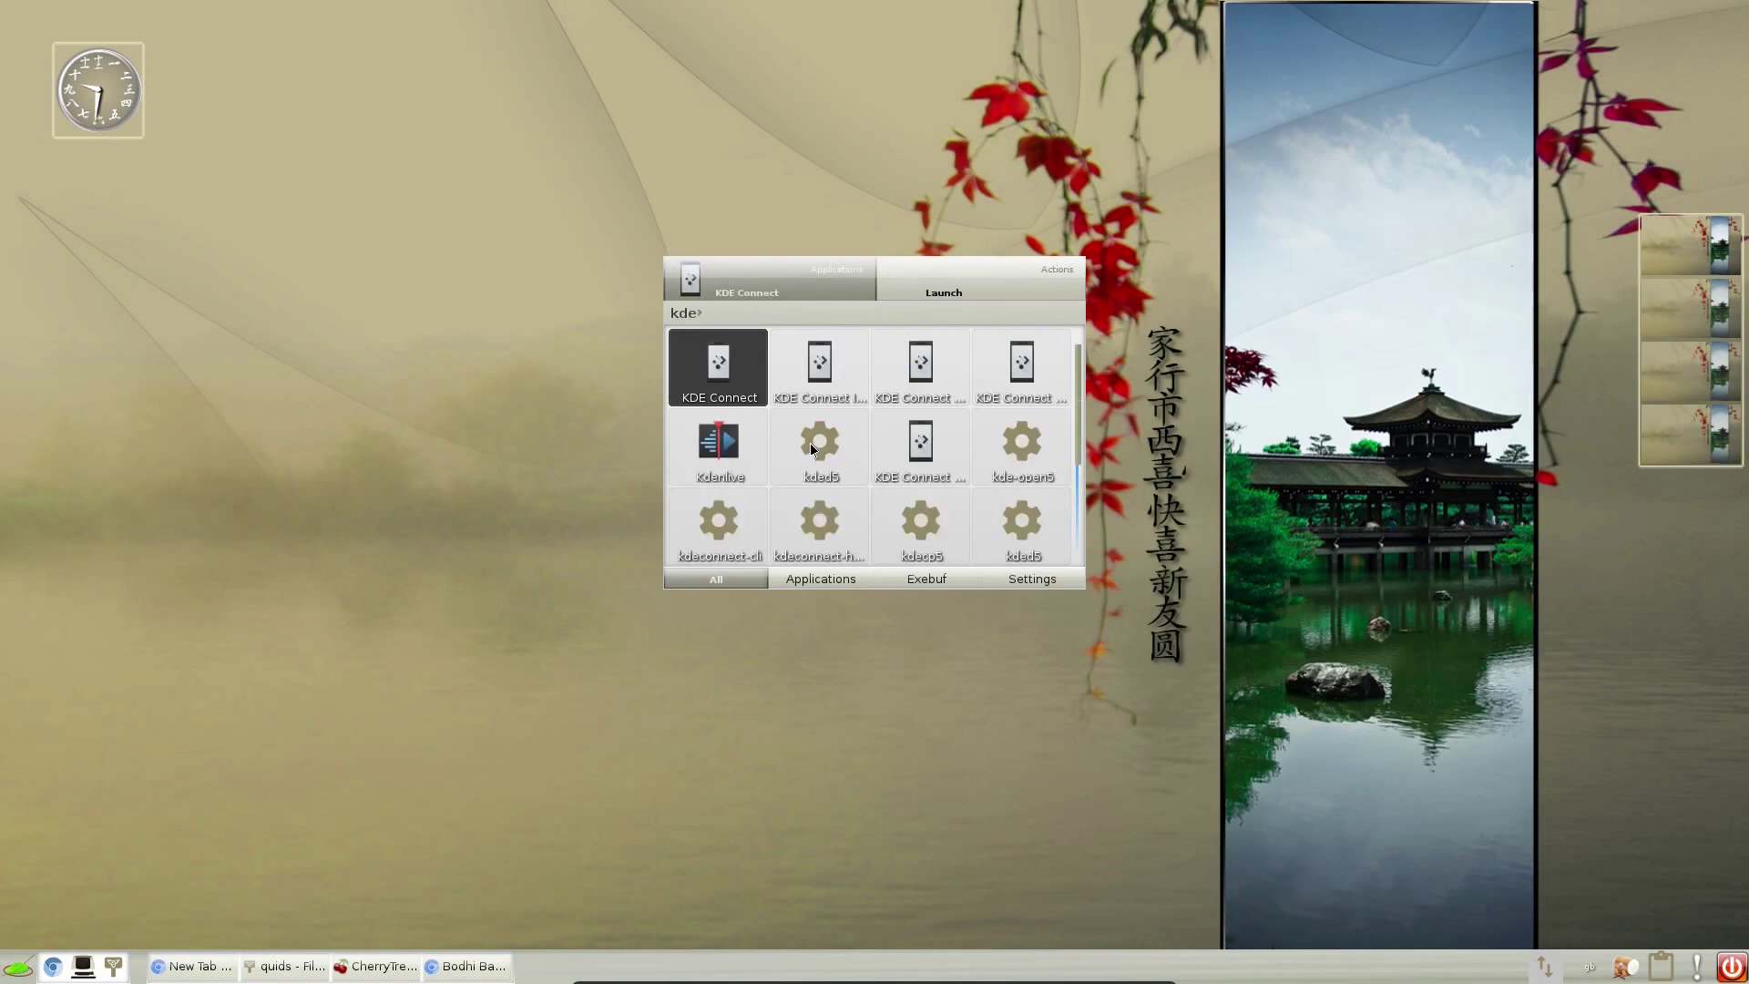
left_click(720, 456)
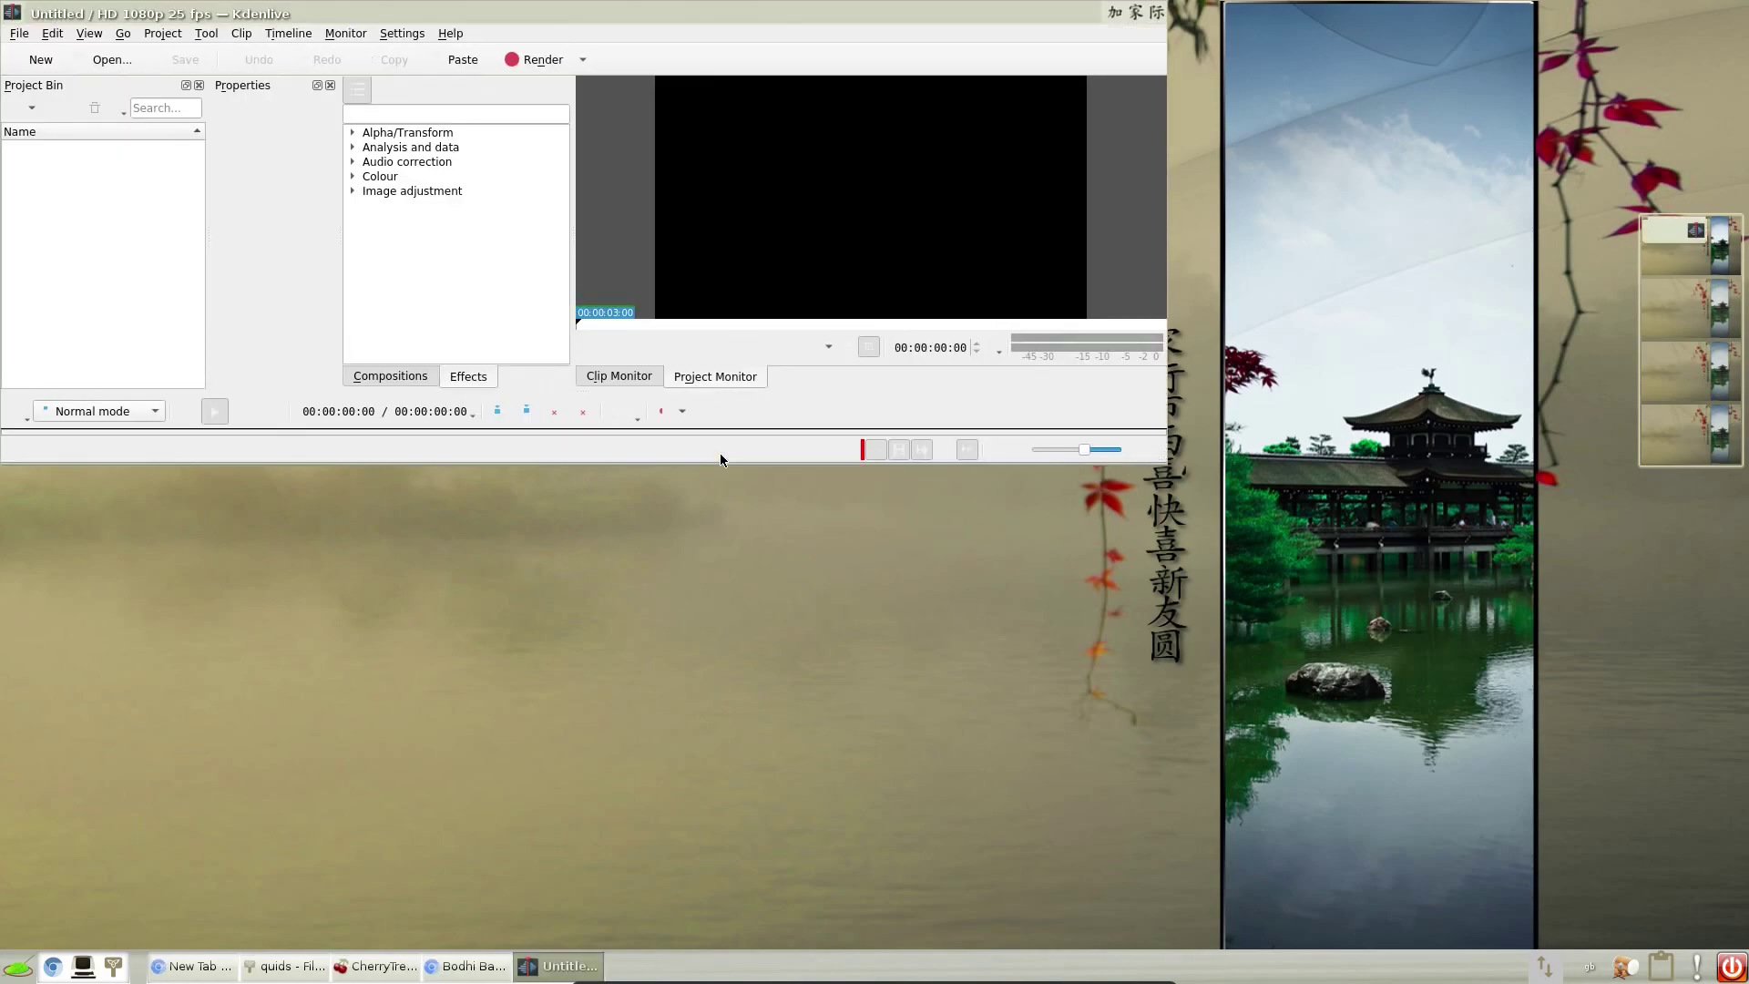
key("i")
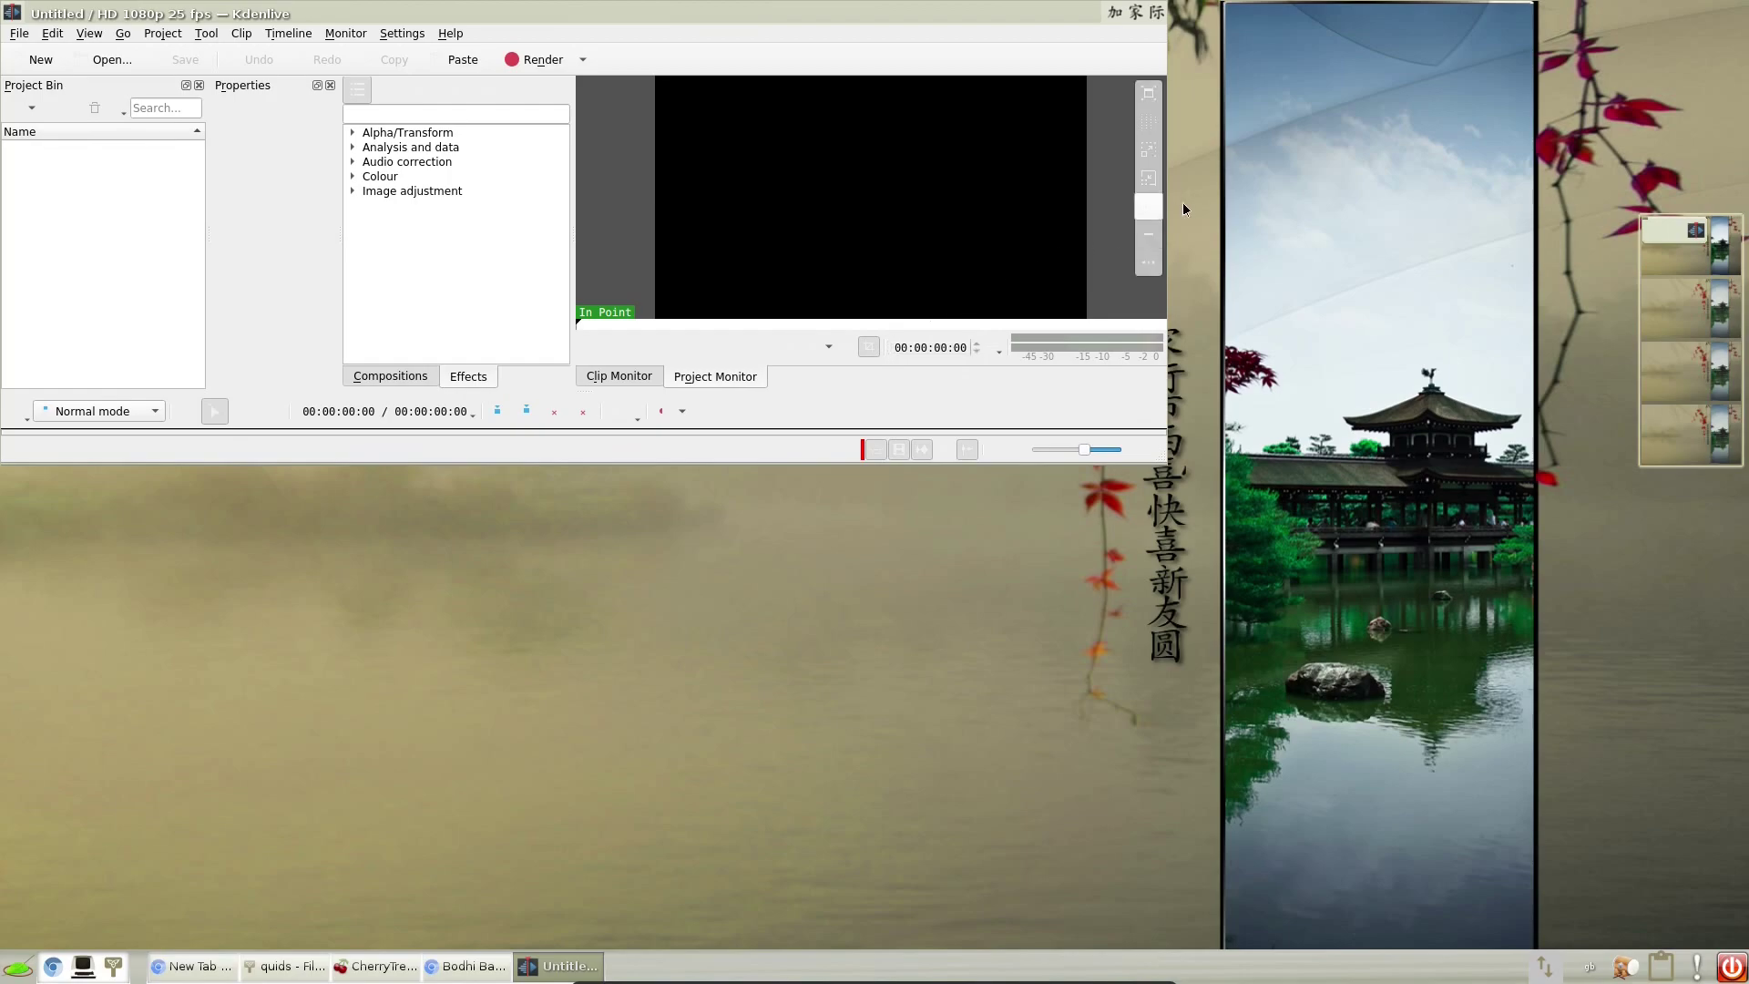
left_click(1163, 22)
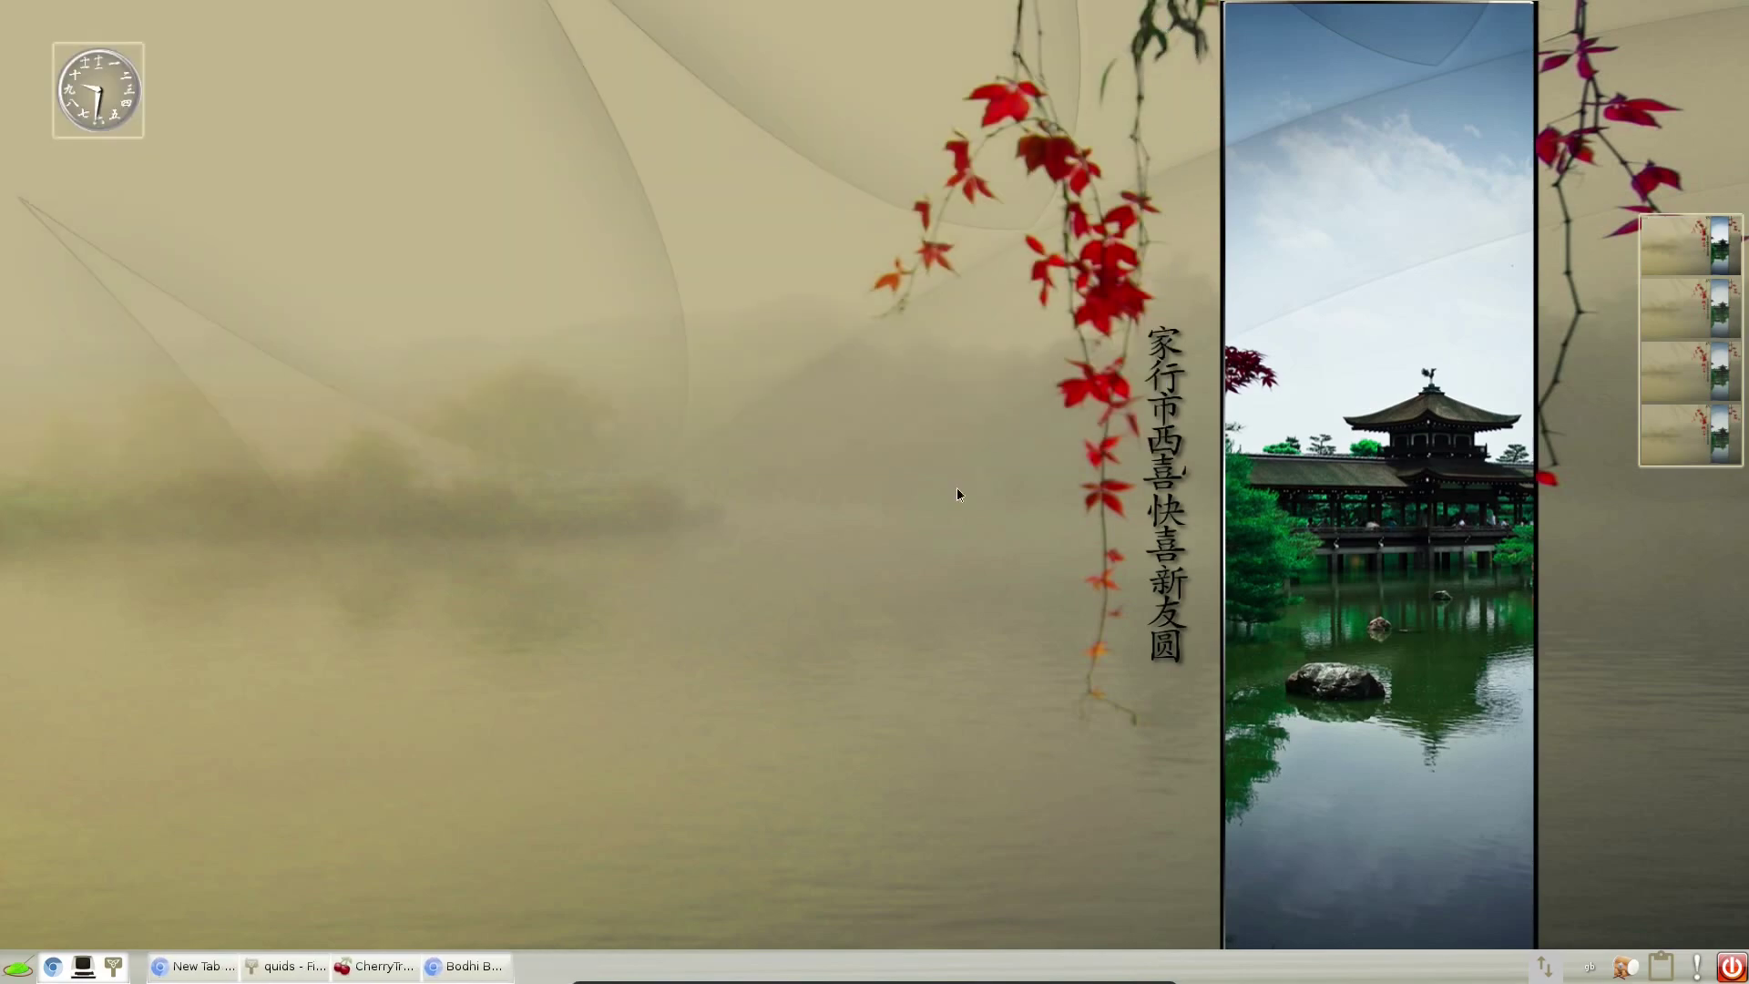
Bring up the desktop main menu showing its Settings submenu
left_click(28, 961)
mouse_move(86, 791)
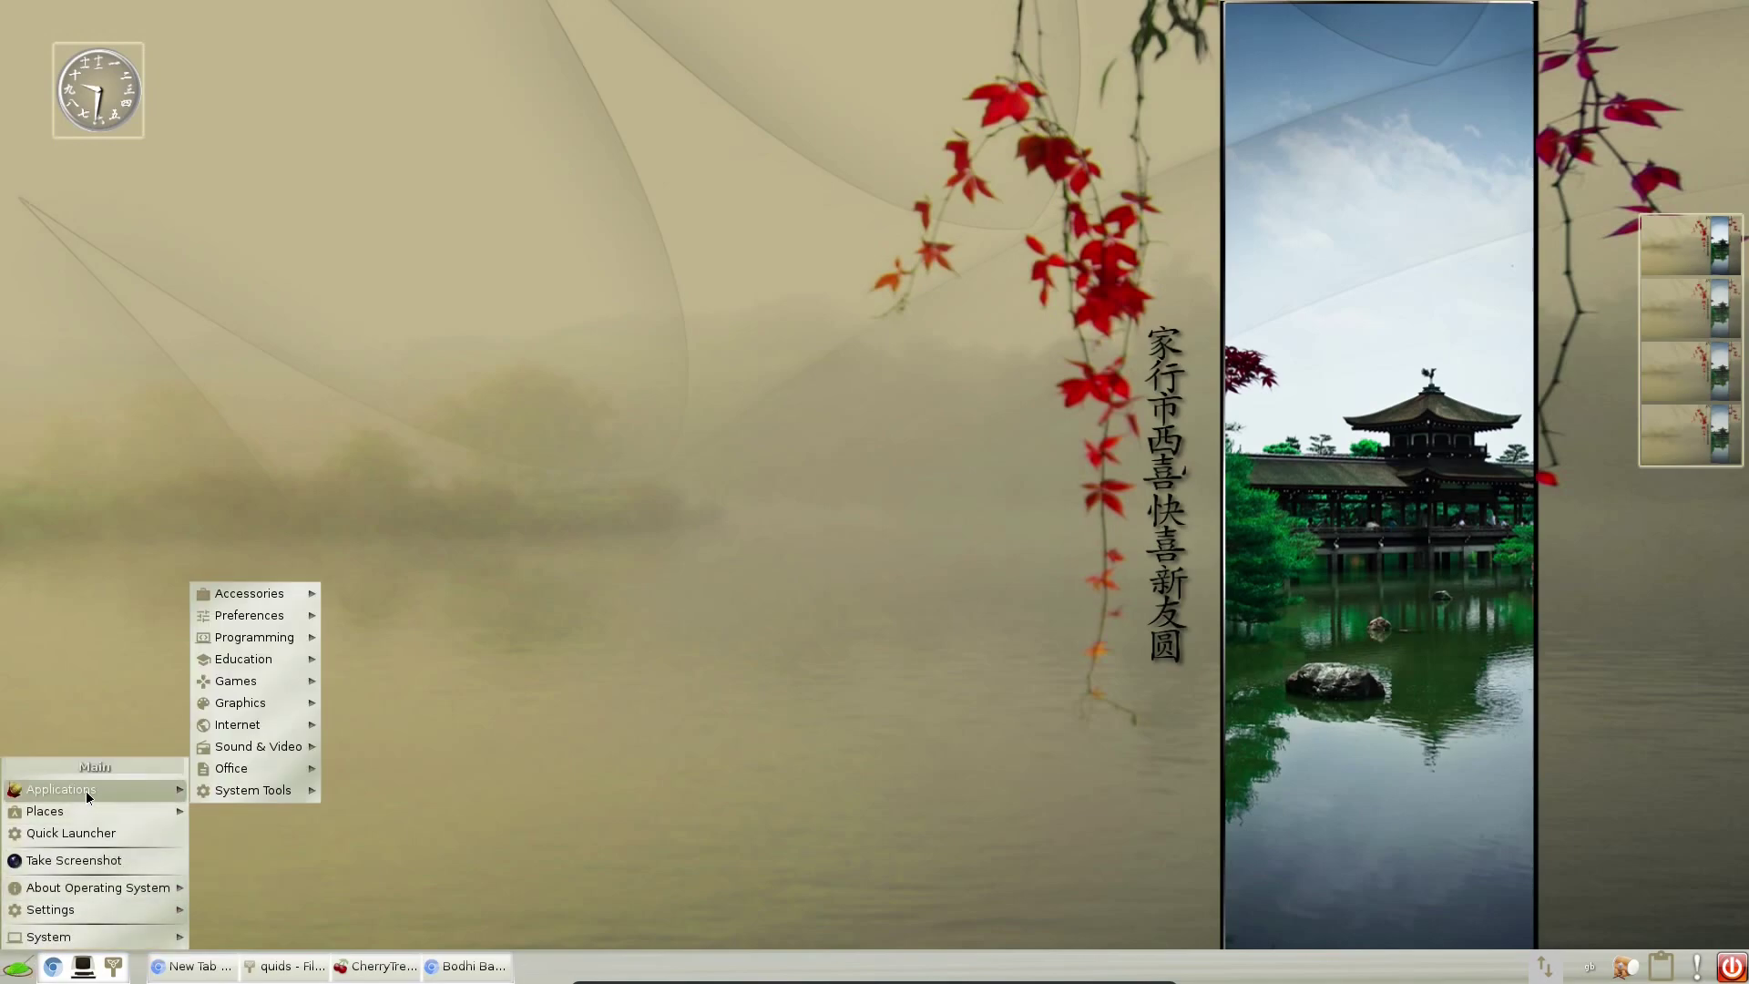
left_click(583, 381)
mouse_move(674, 528)
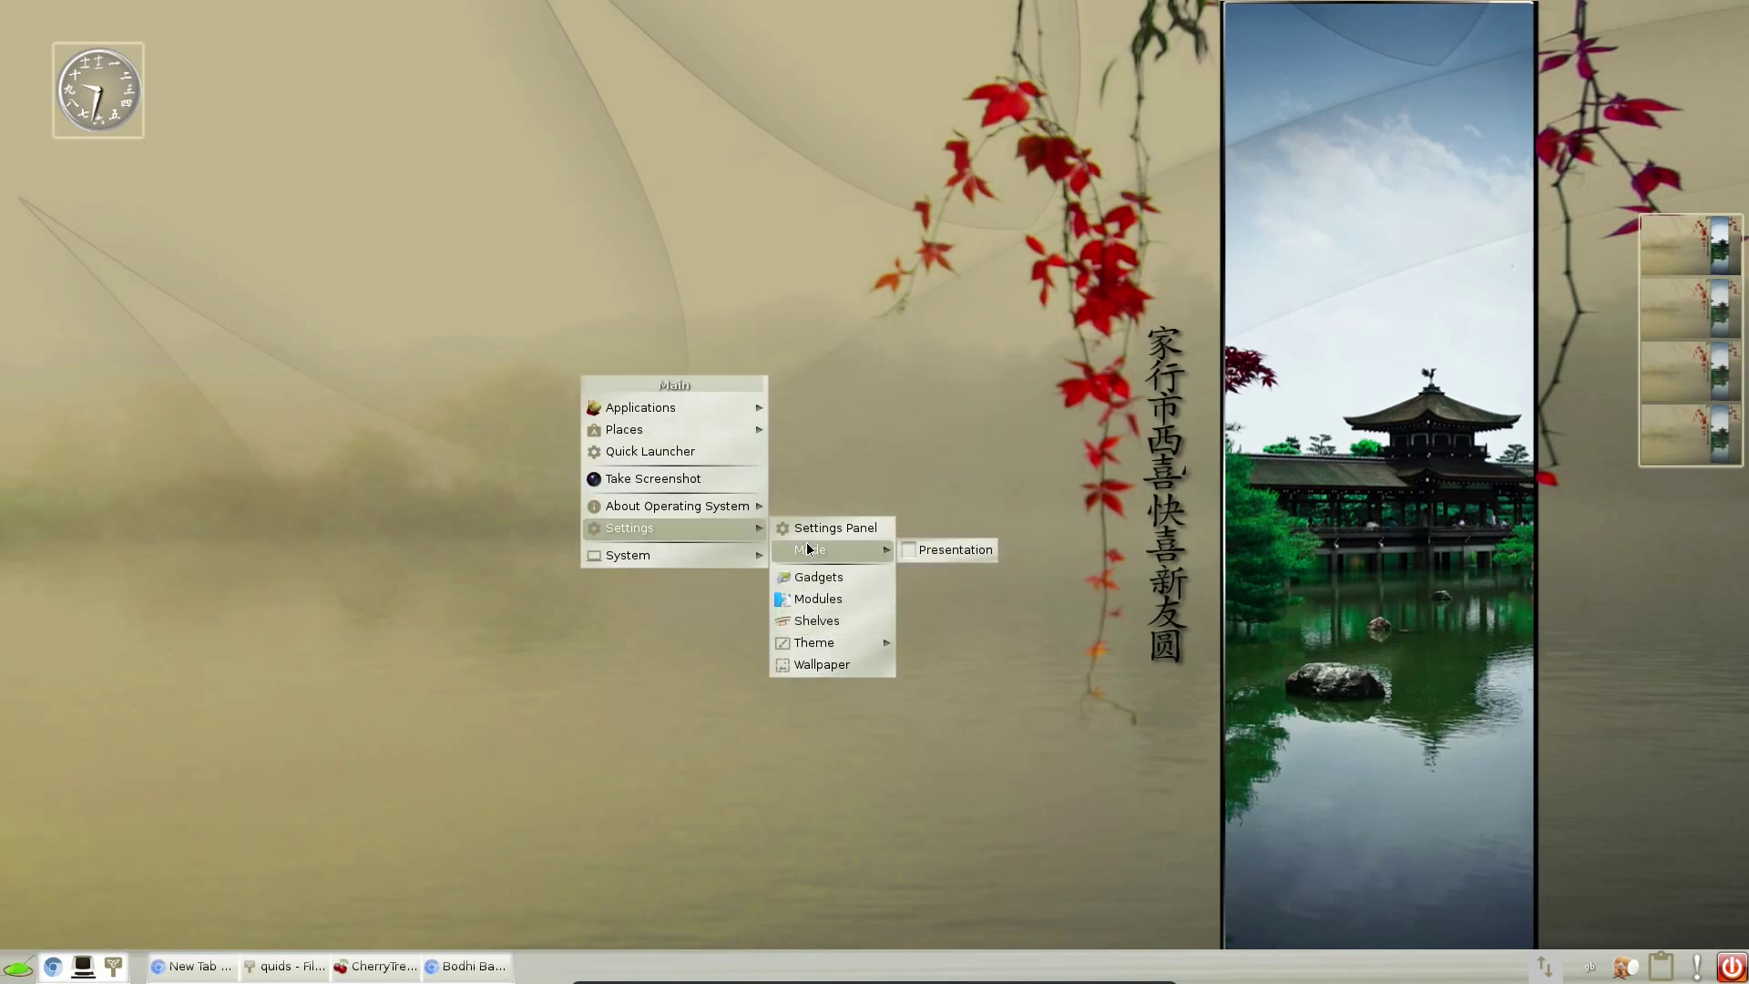
Open Shelf Settings from the Settings menu, view the single configured shelf, and close it
left_click(811, 623)
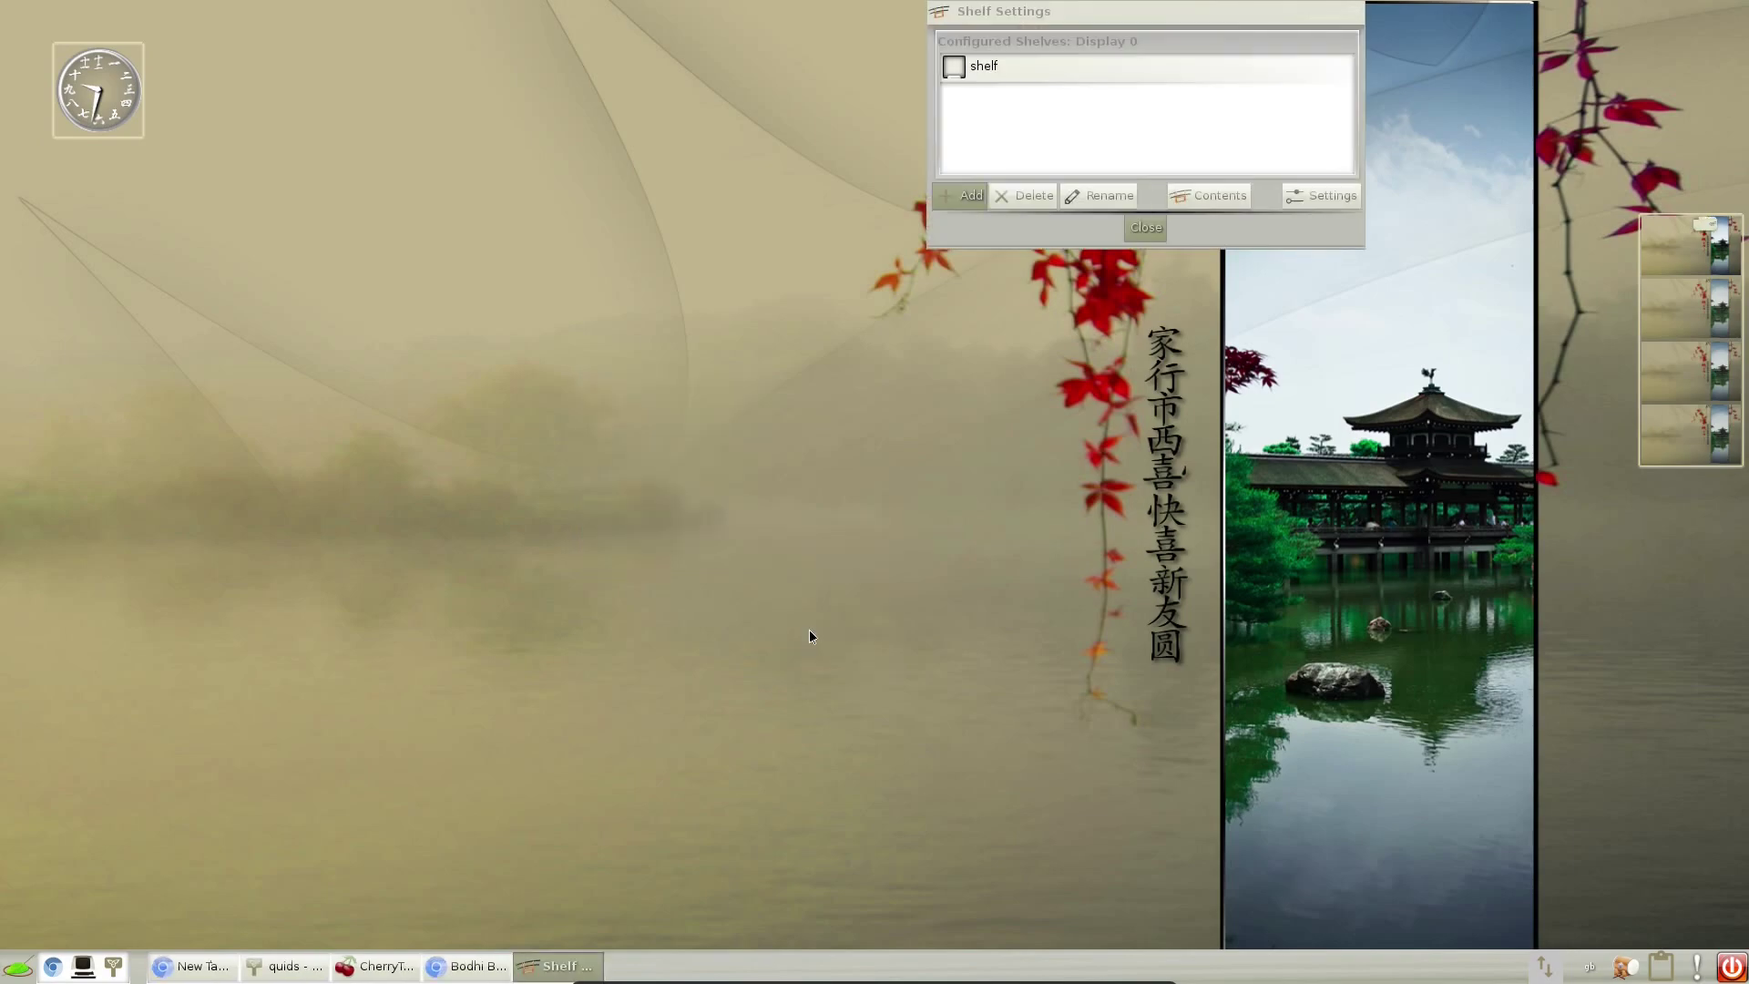
left_click(1150, 235)
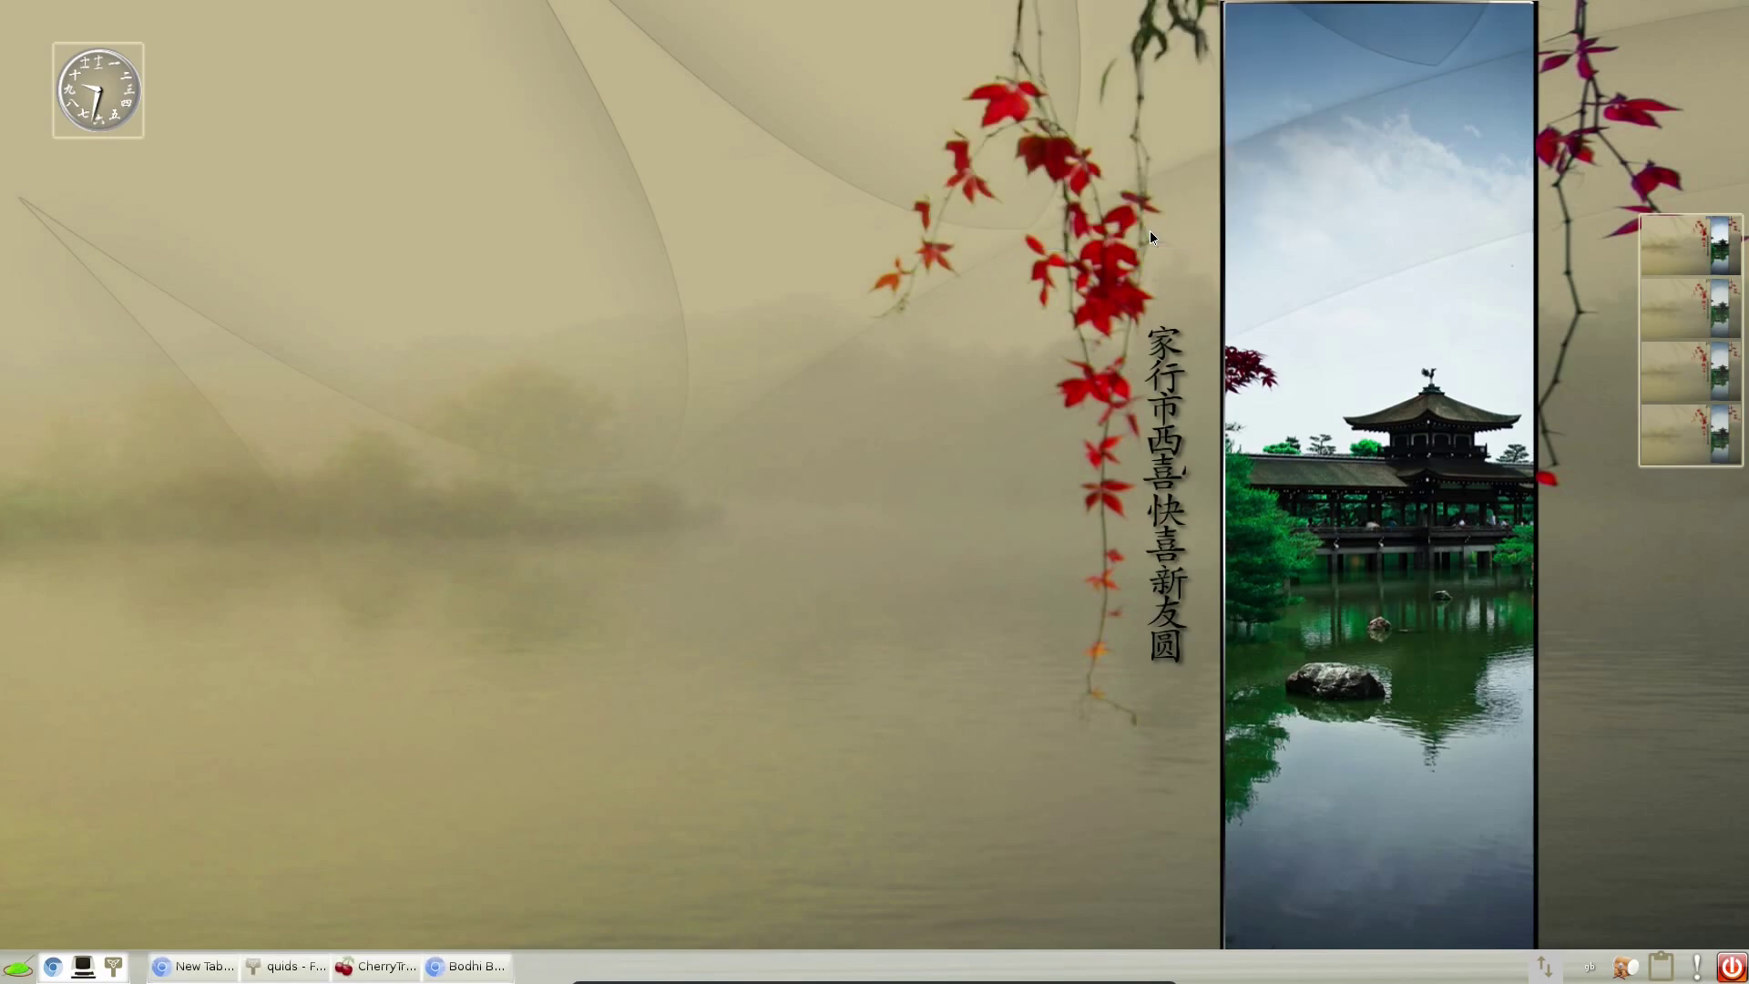
Review the bottom shelf's Position and Stacking settings, leave stacking at Below Windows, and close
right_click(908, 965)
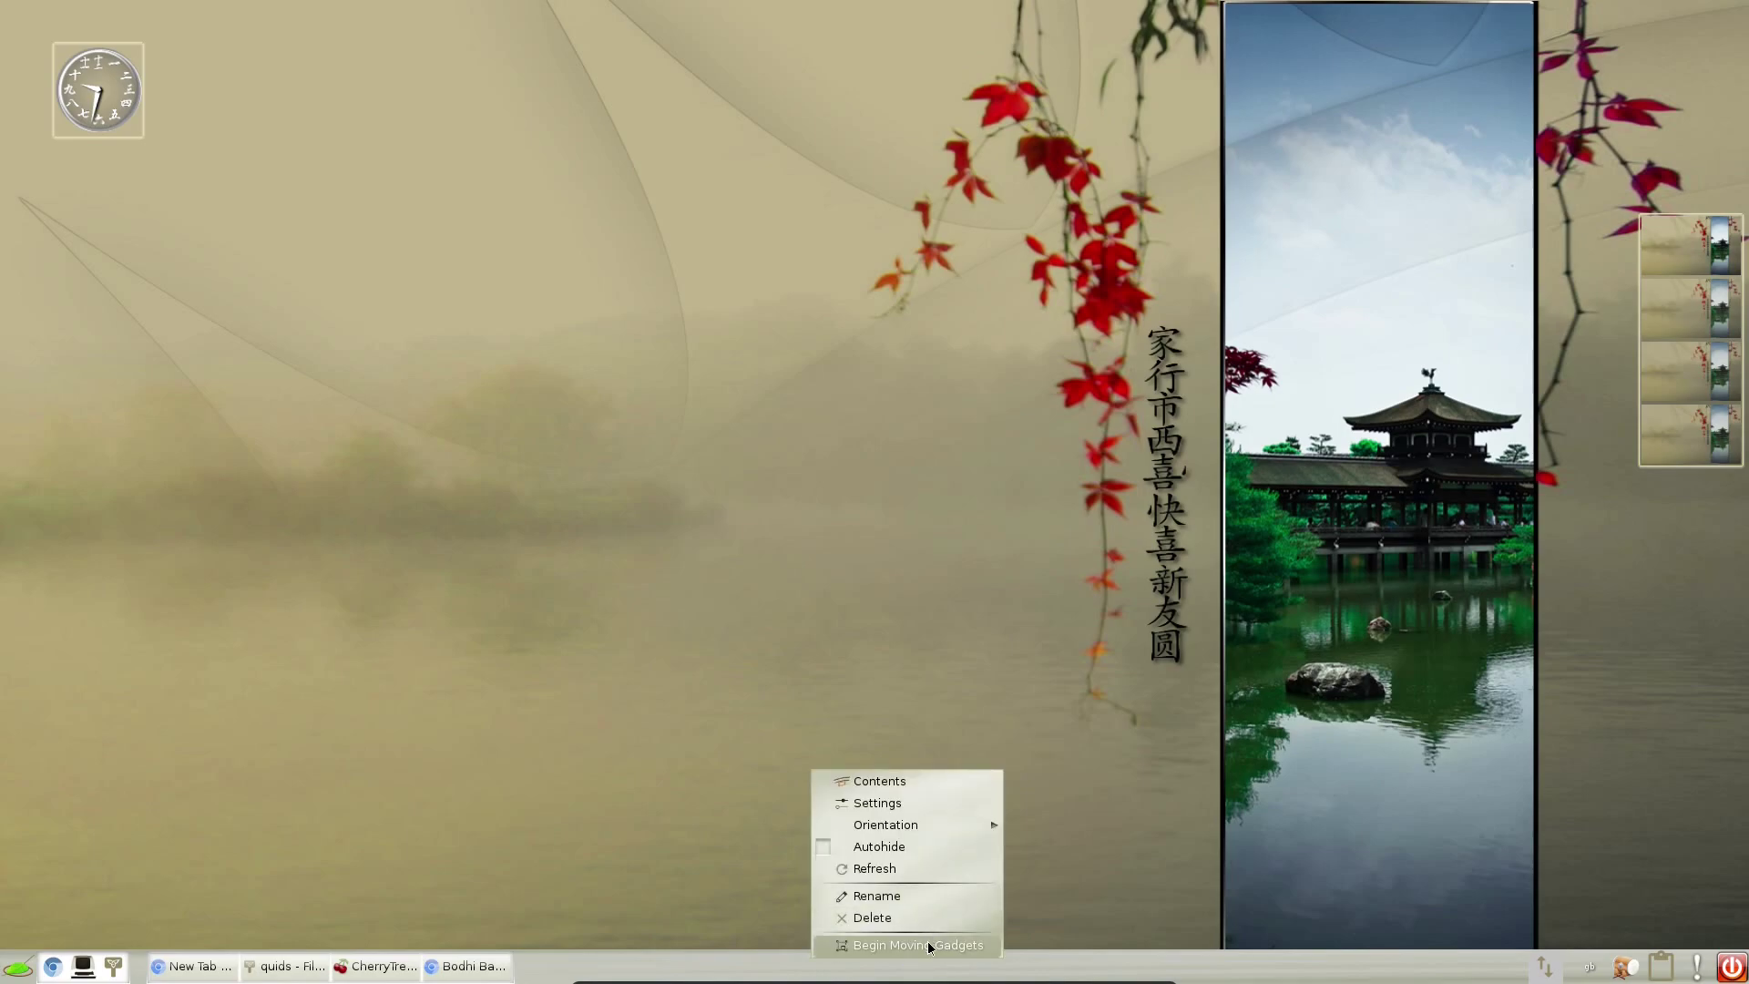
mouse_move(974, 828)
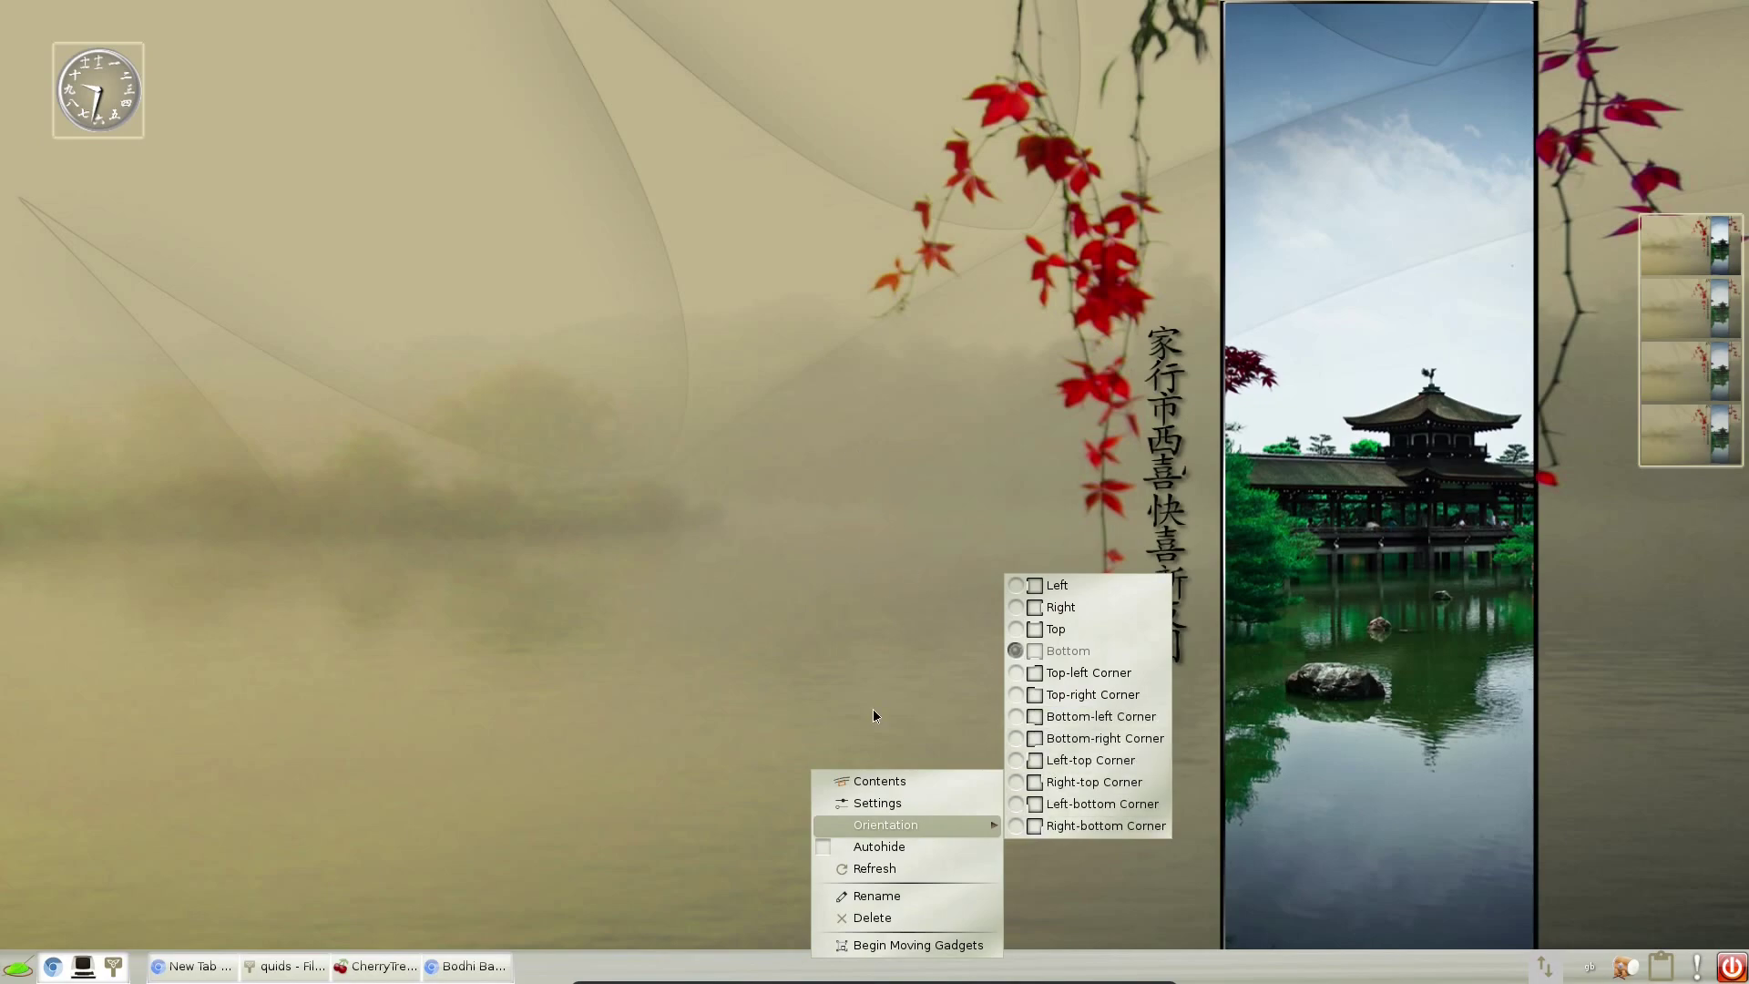
left_click(882, 802)
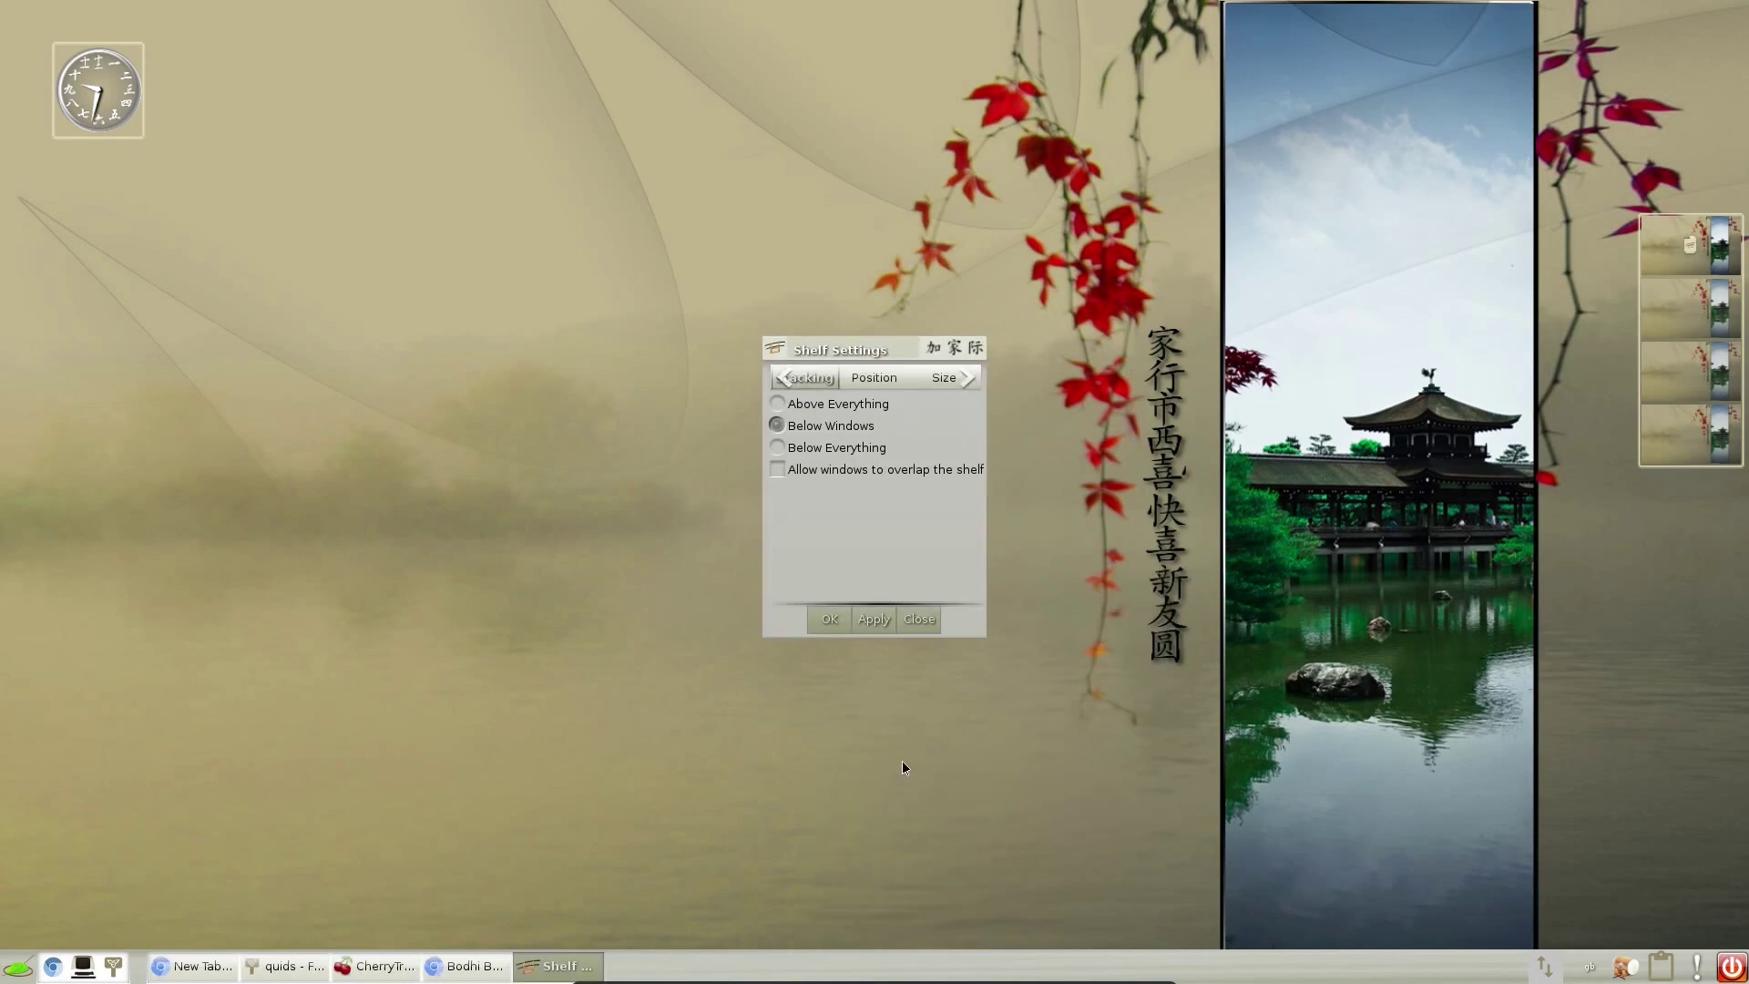
left_click(862, 380)
left_click(806, 376)
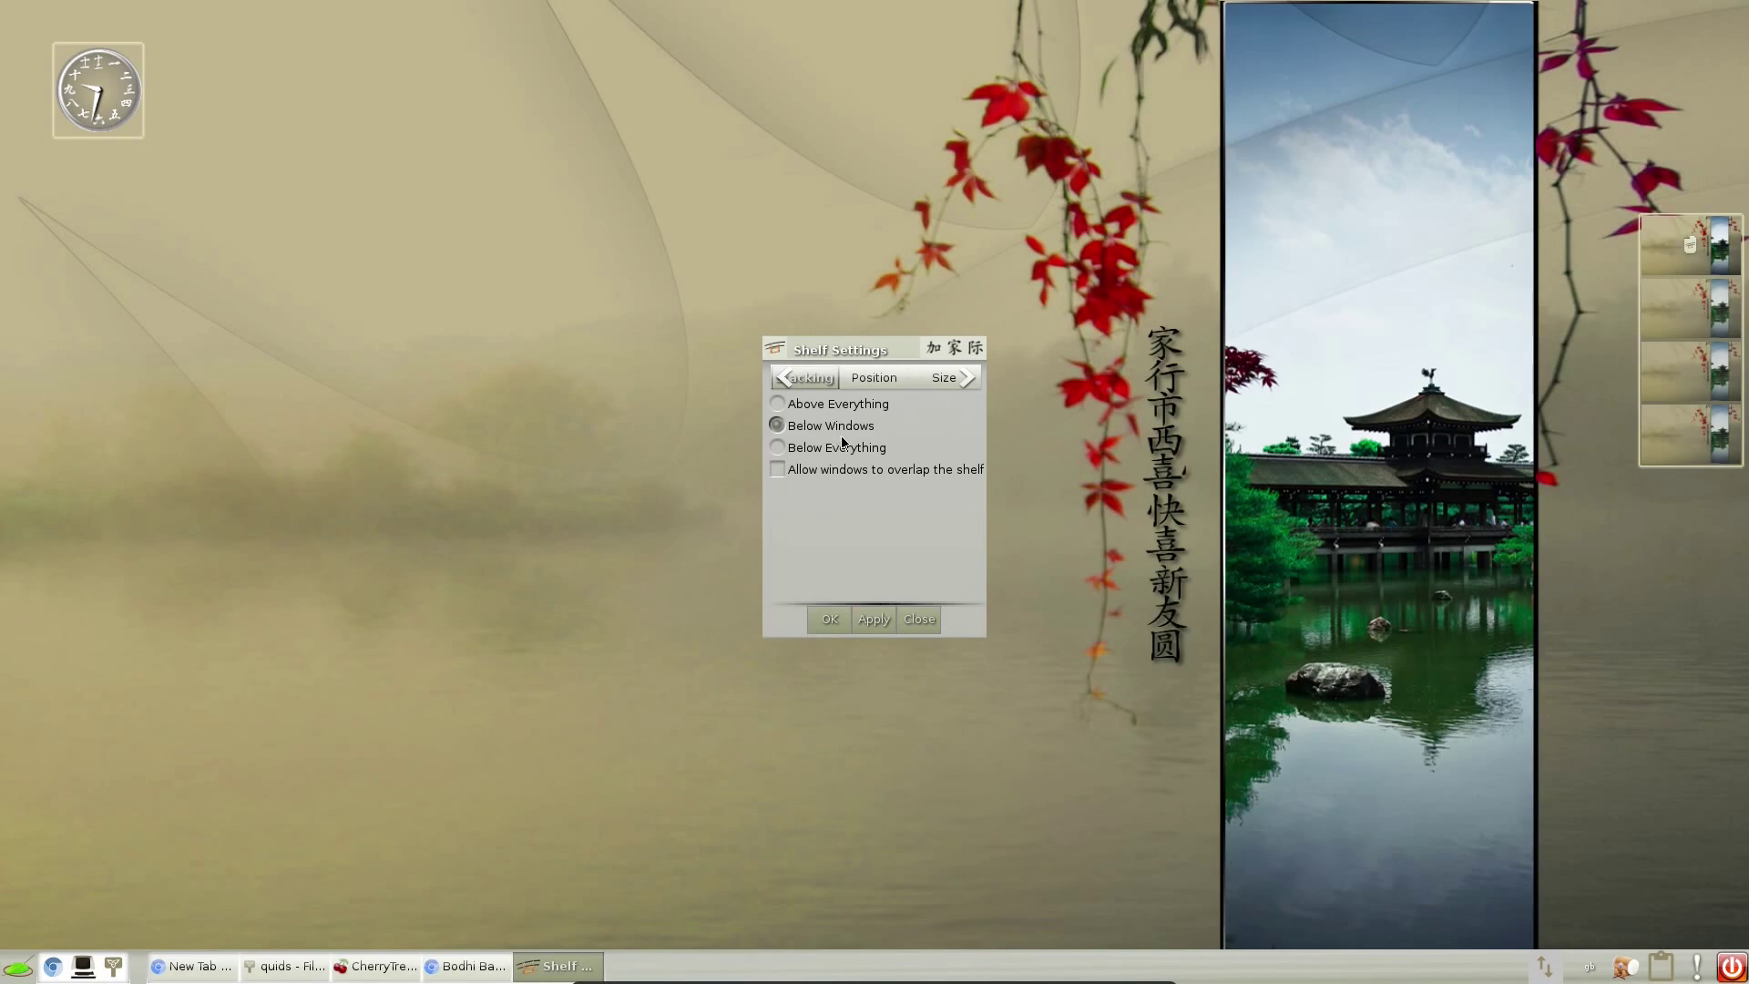
left_click(974, 352)
Open Module Settings and read the System module Mem's description
left_click(847, 297)
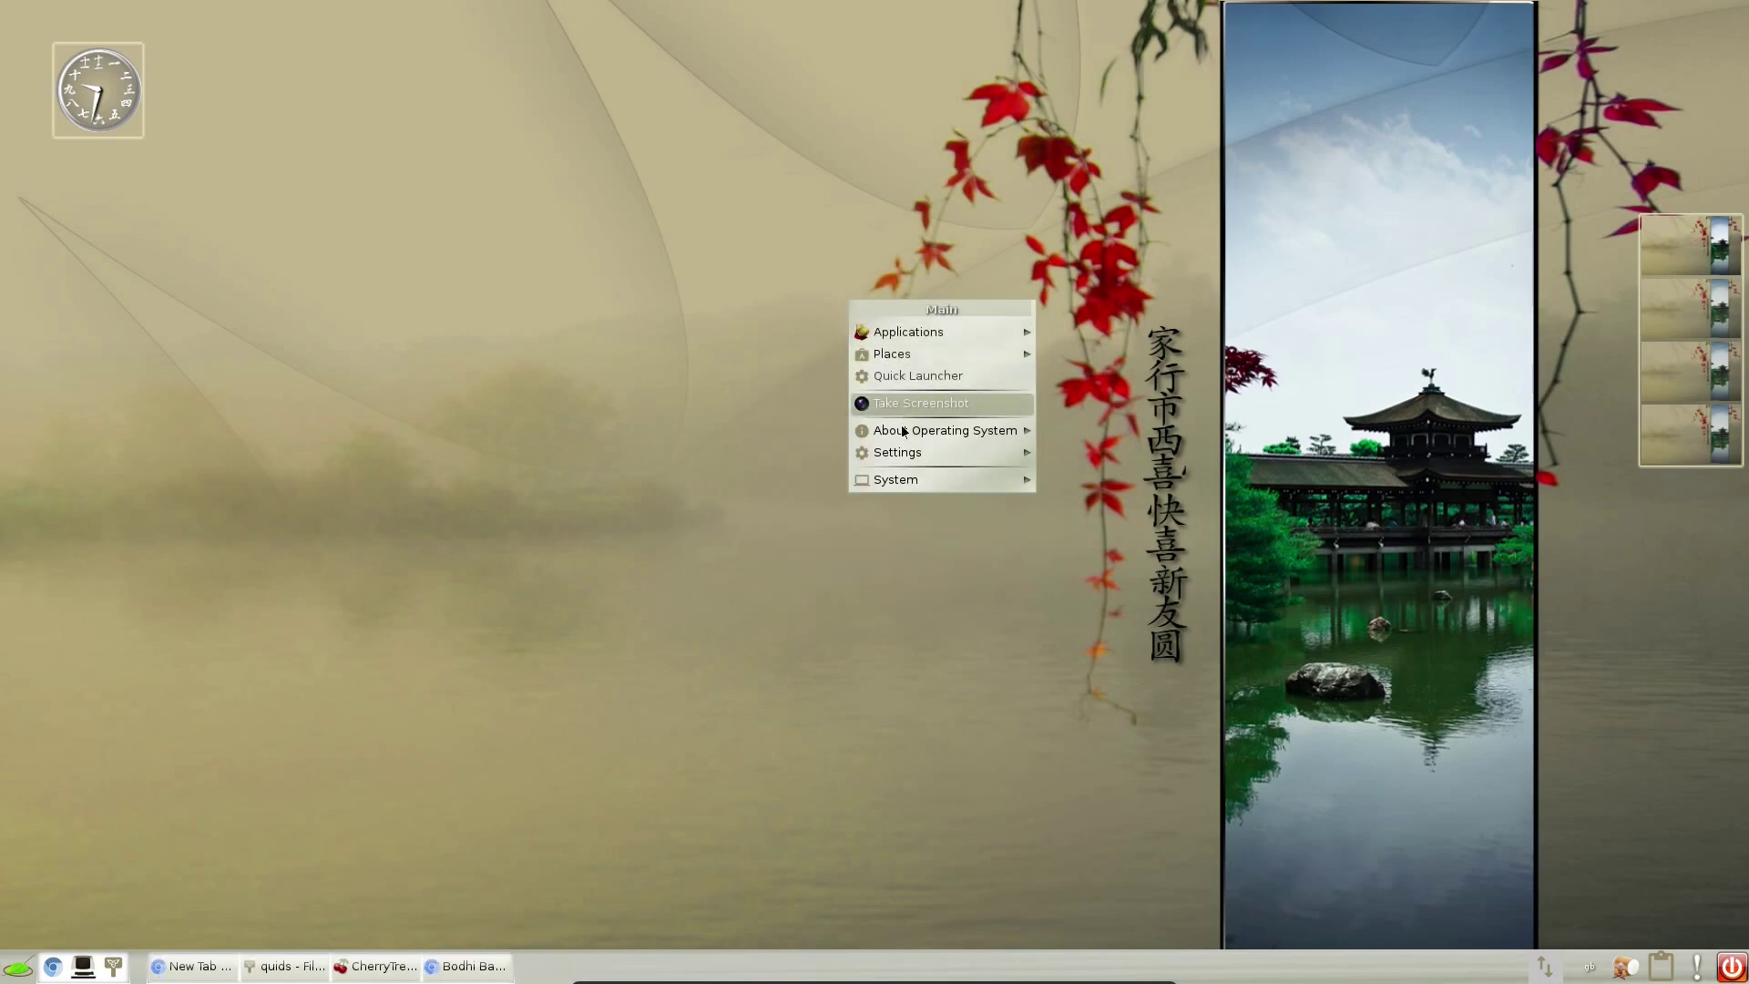
mouse_move(910, 448)
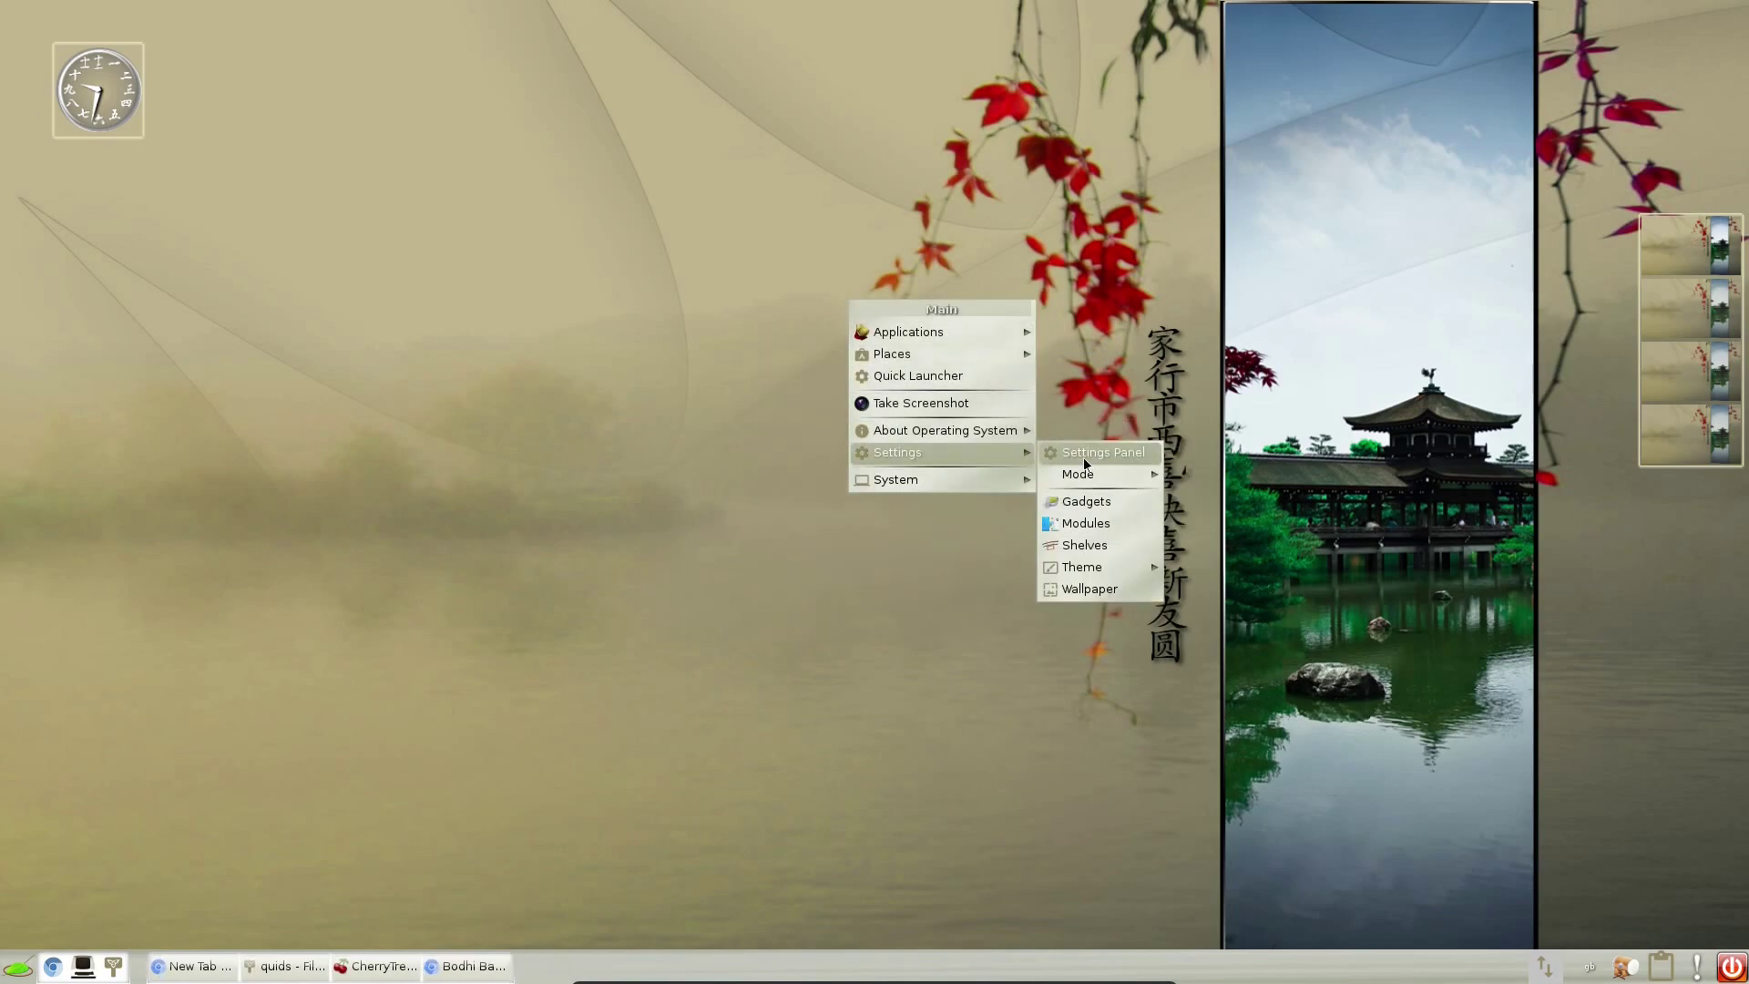
left_click(1086, 523)
left_click_drag(904, 346, 952, 622)
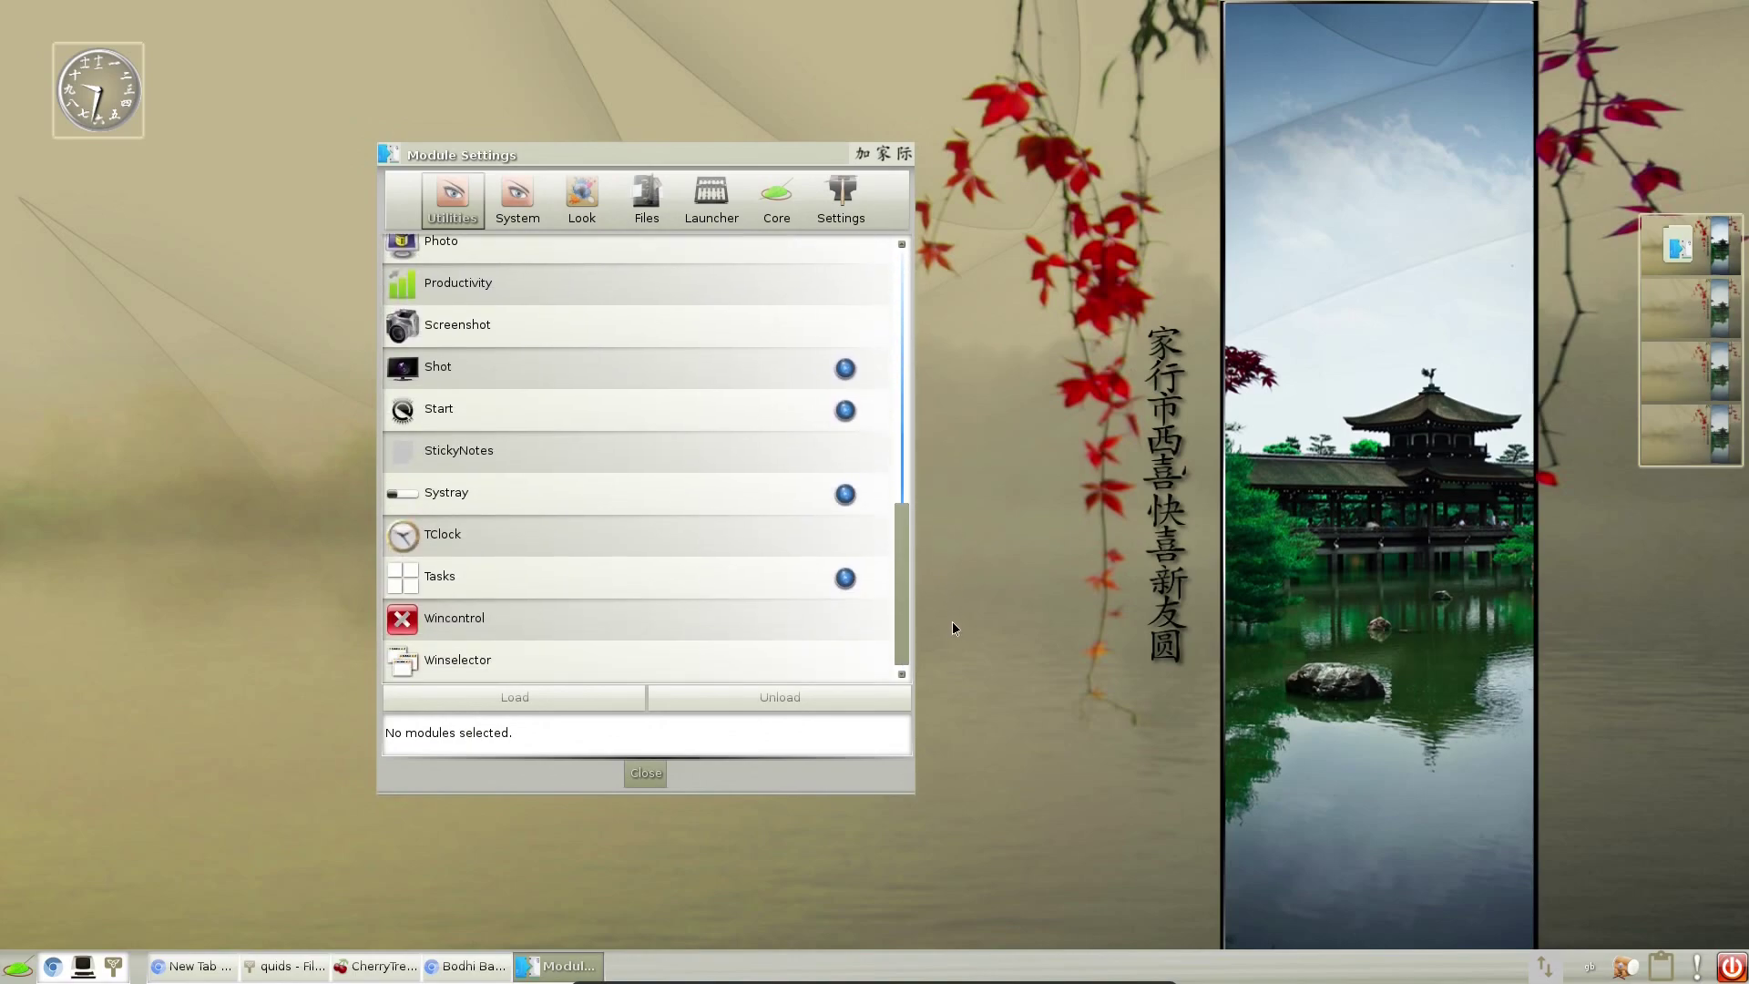
left_click(537, 198)
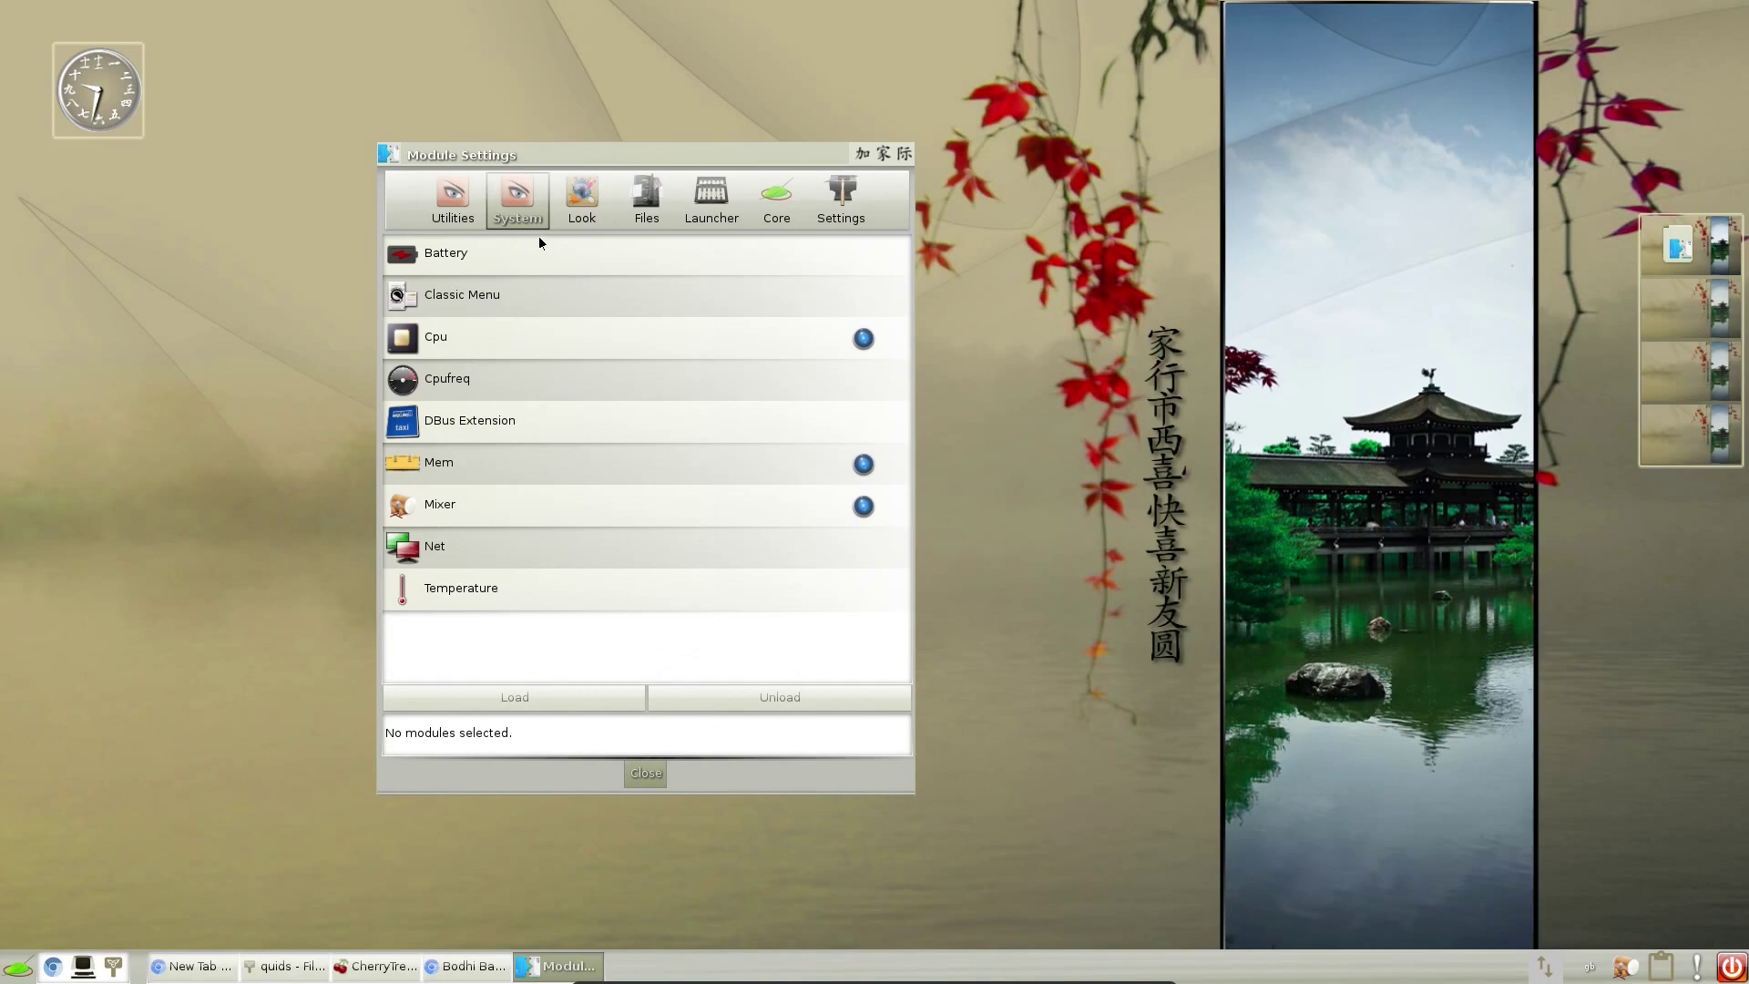
left_click(501, 464)
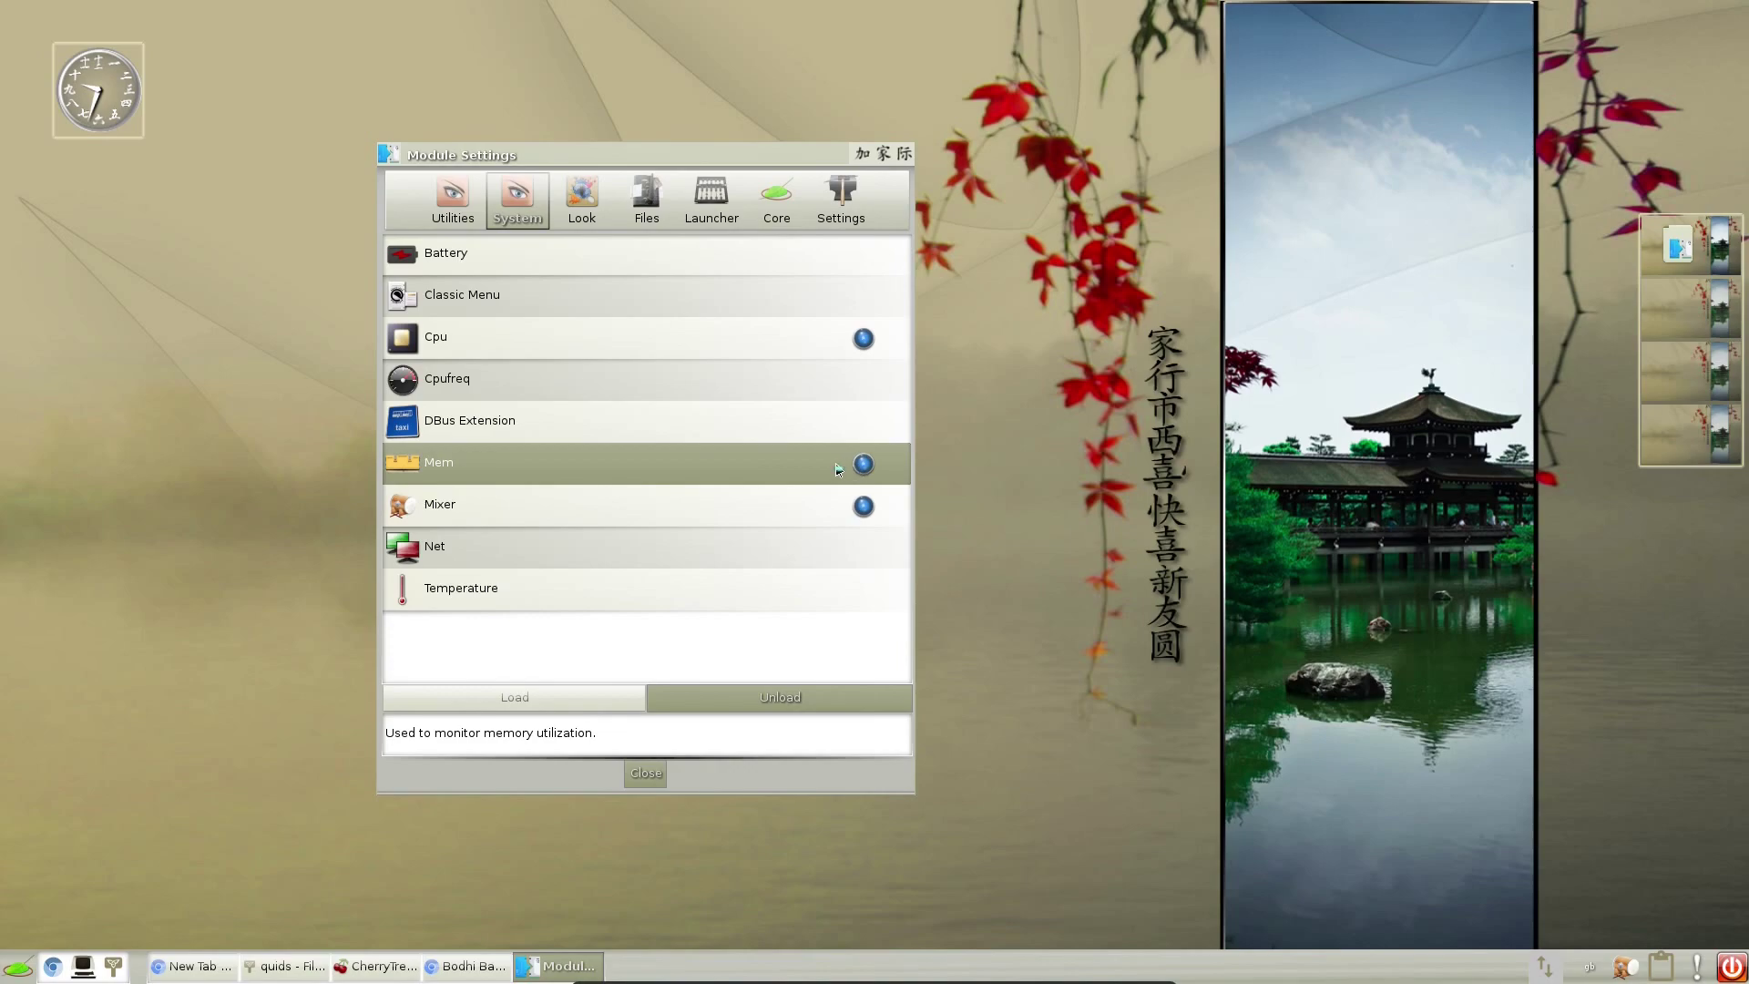
left_click(582, 200)
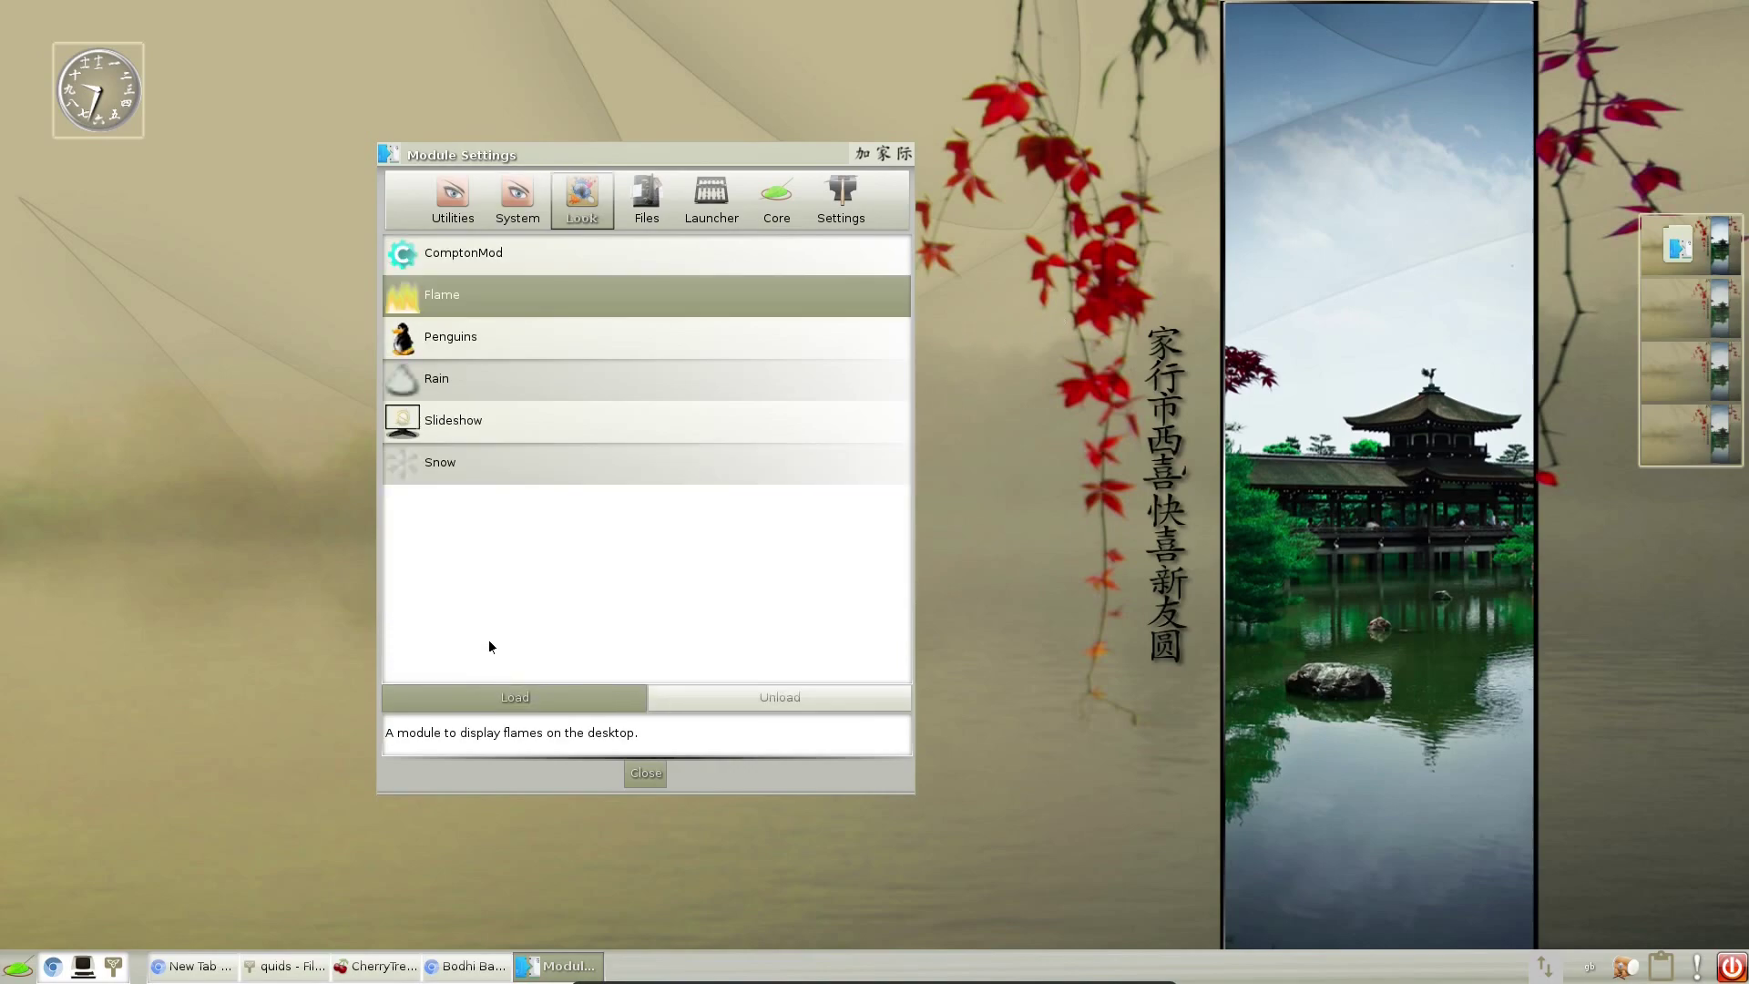
Load then unload the Flame and Rain effects, load Penguins, and move the window aside
left_click(527, 701)
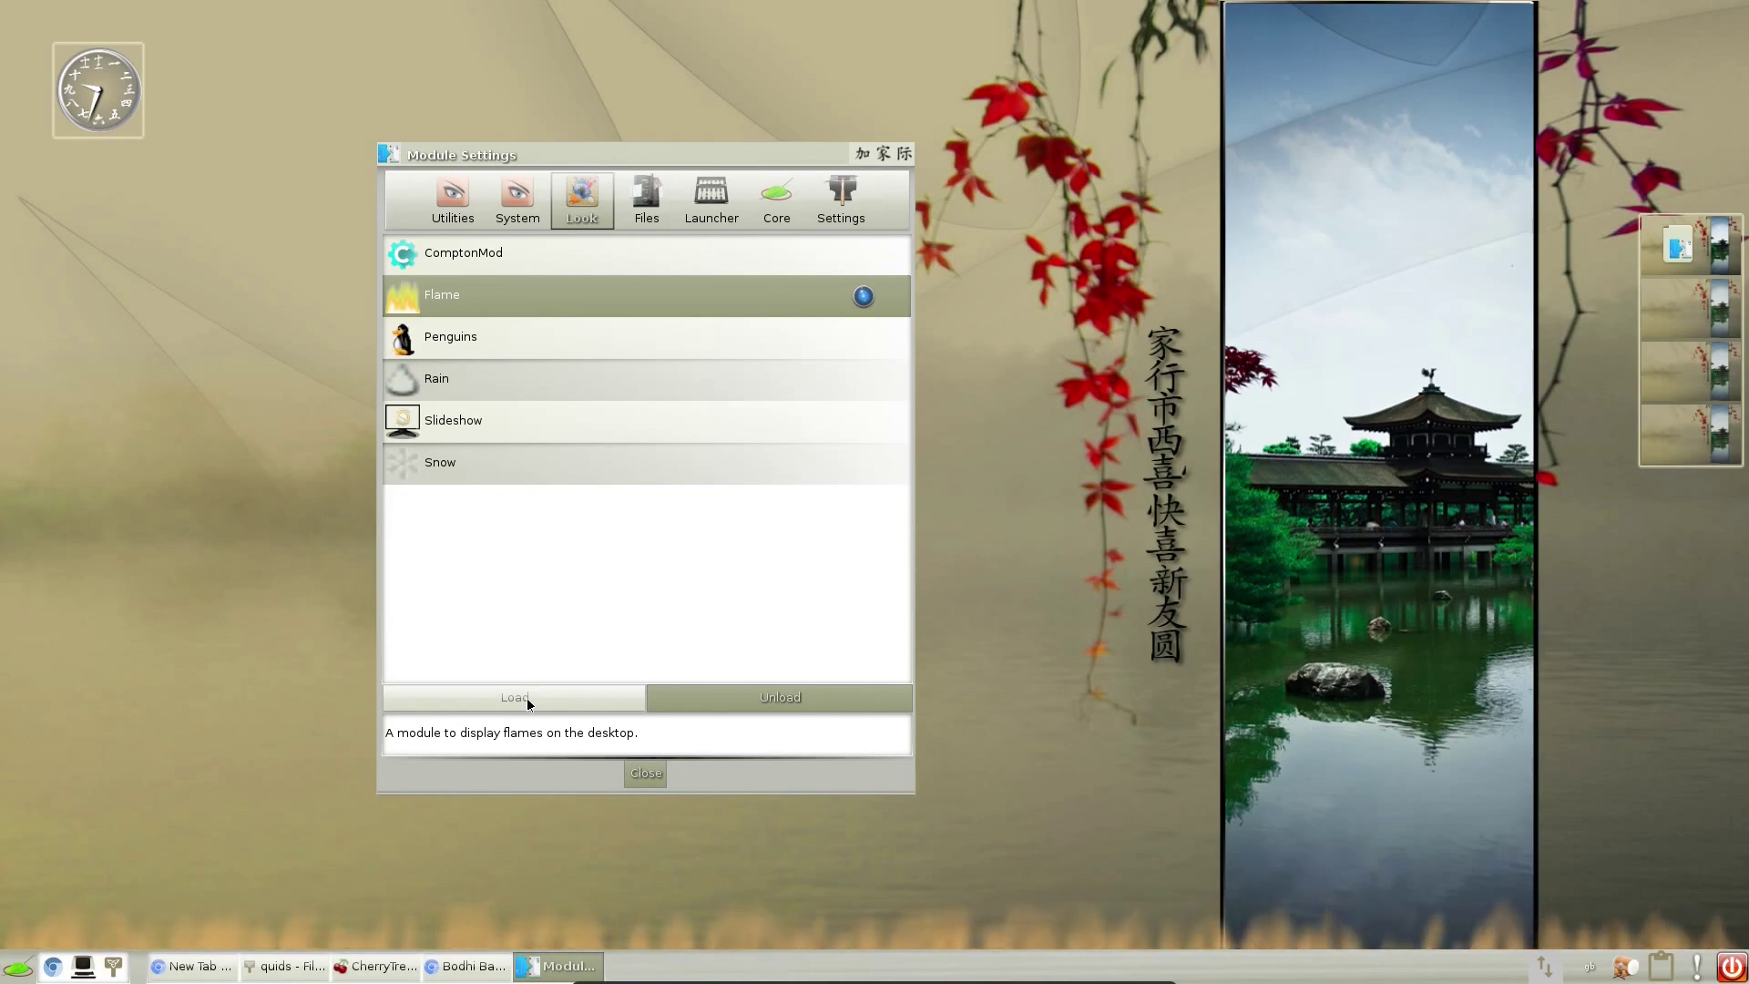
left_click(674, 694)
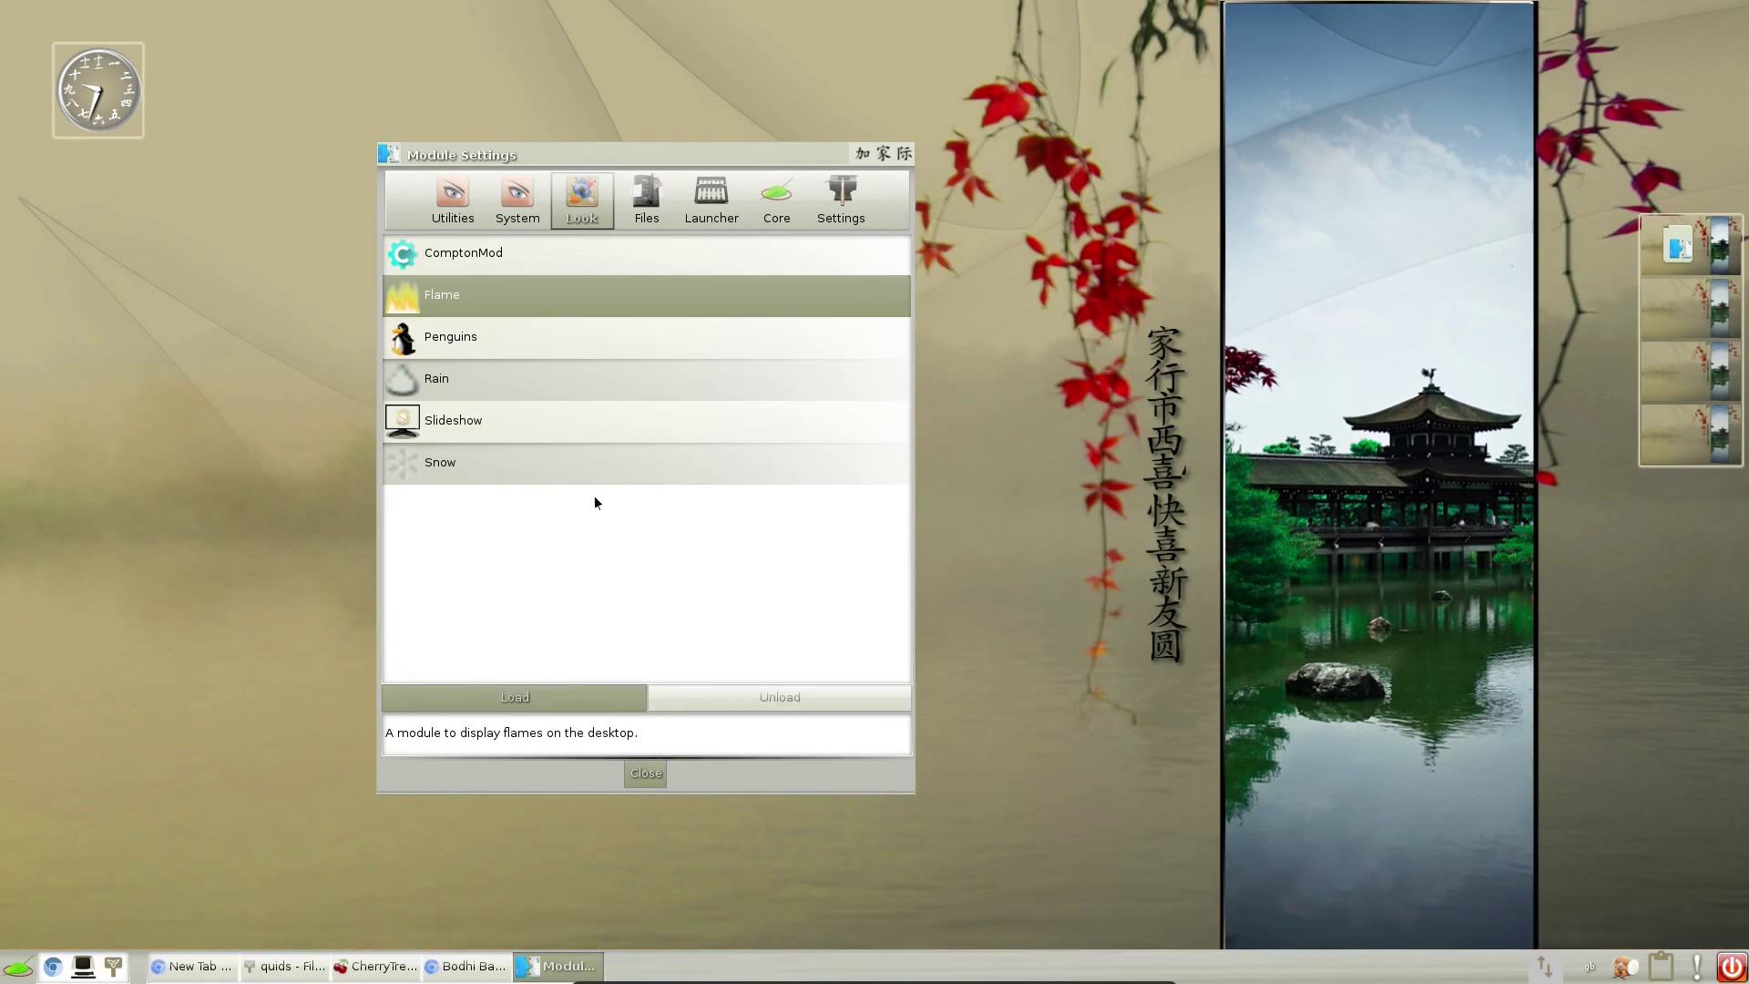
left_click(481, 393)
left_click(493, 698)
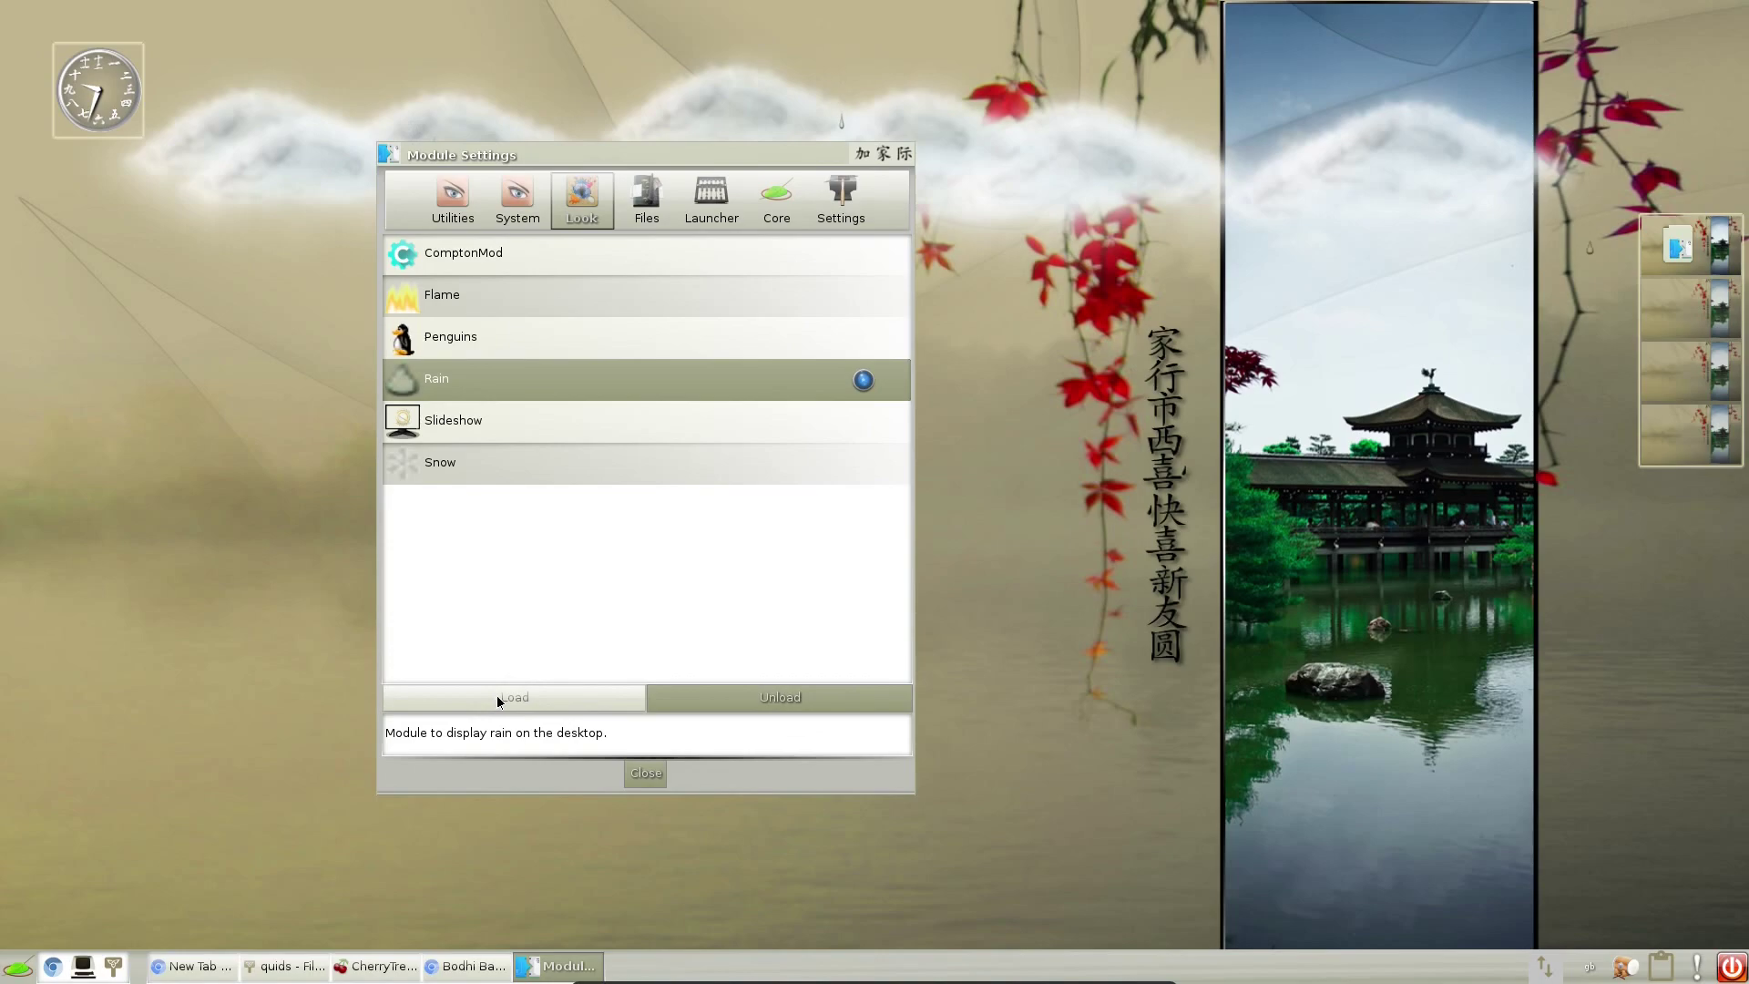
left_click(704, 708)
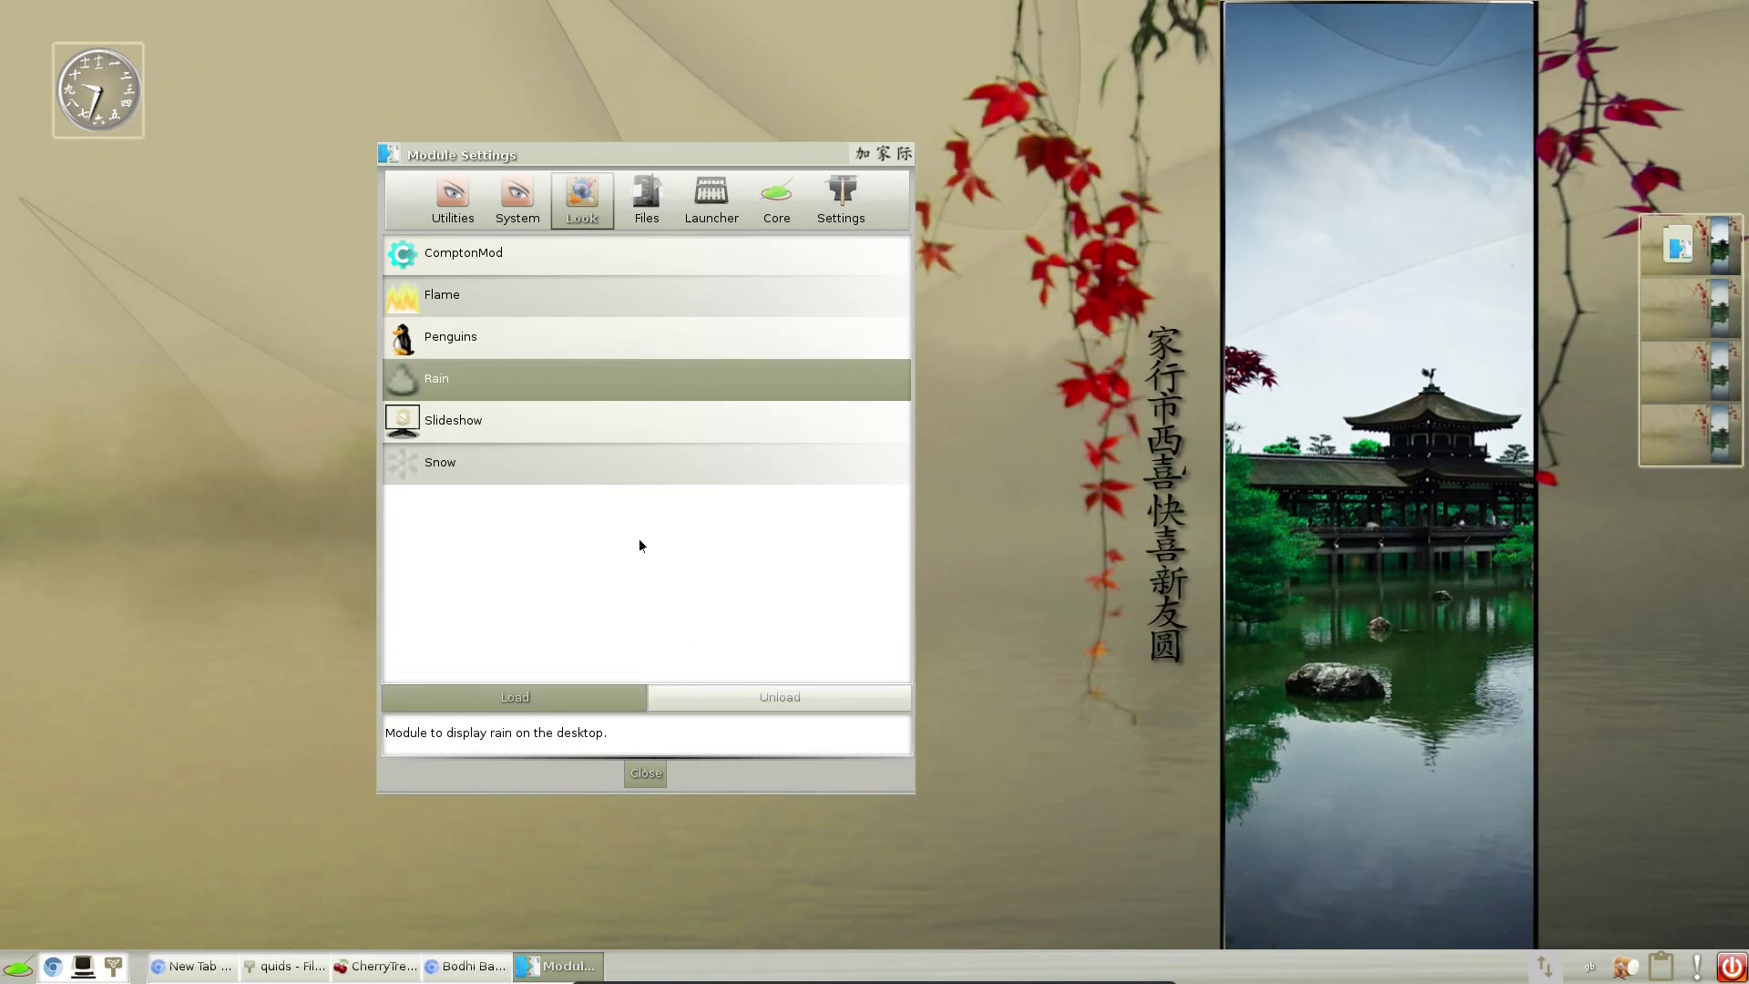
left_click(504, 349)
left_click(515, 696)
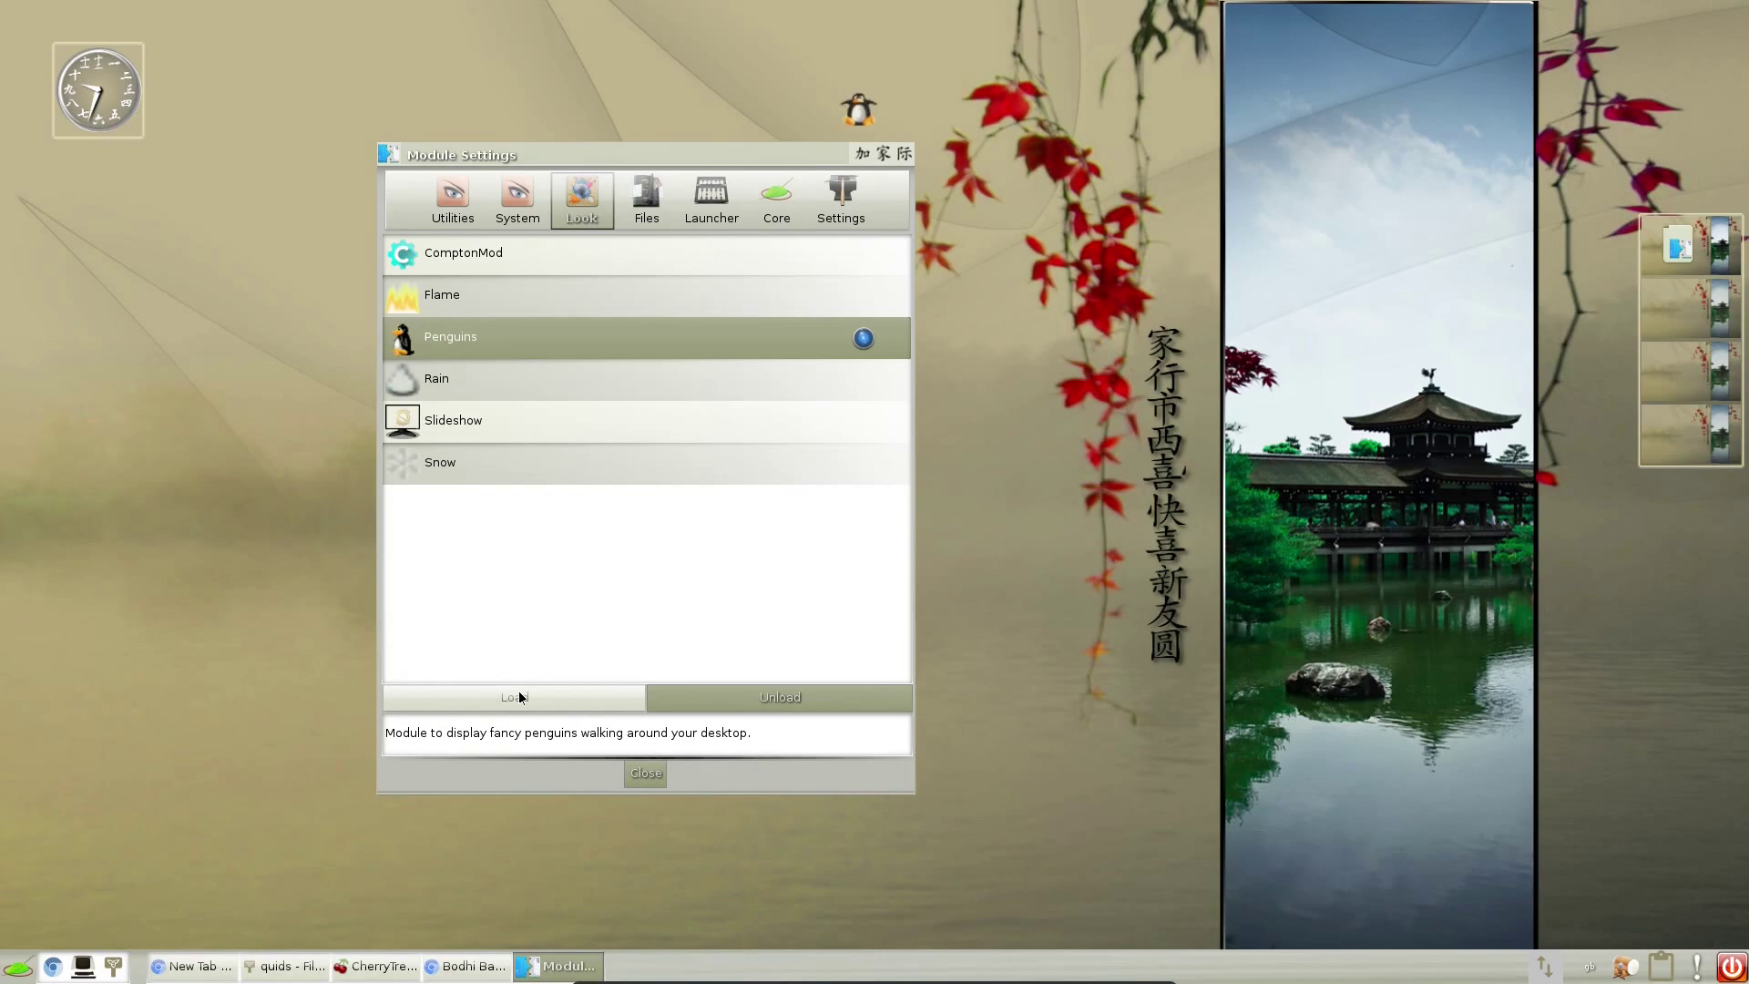
left_click_drag(687, 161, 795, 215)
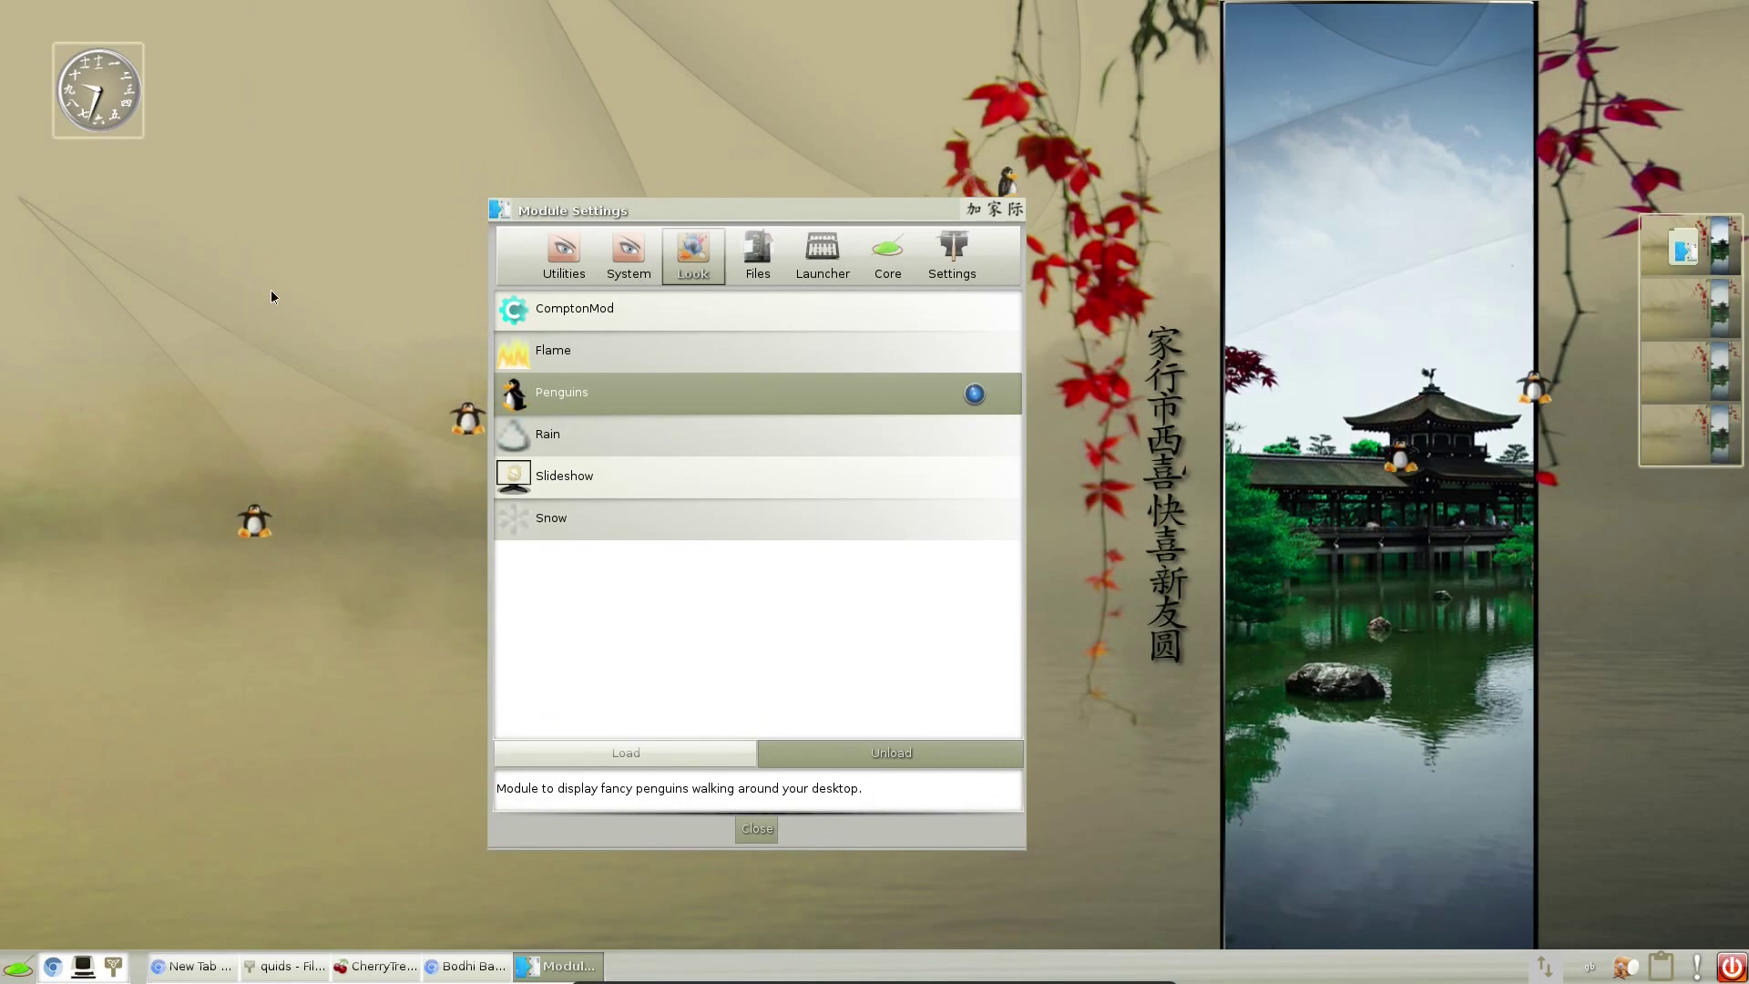
Open the full Settings panel from the desktop main menu
left_click(209, 263)
mouse_move(275, 415)
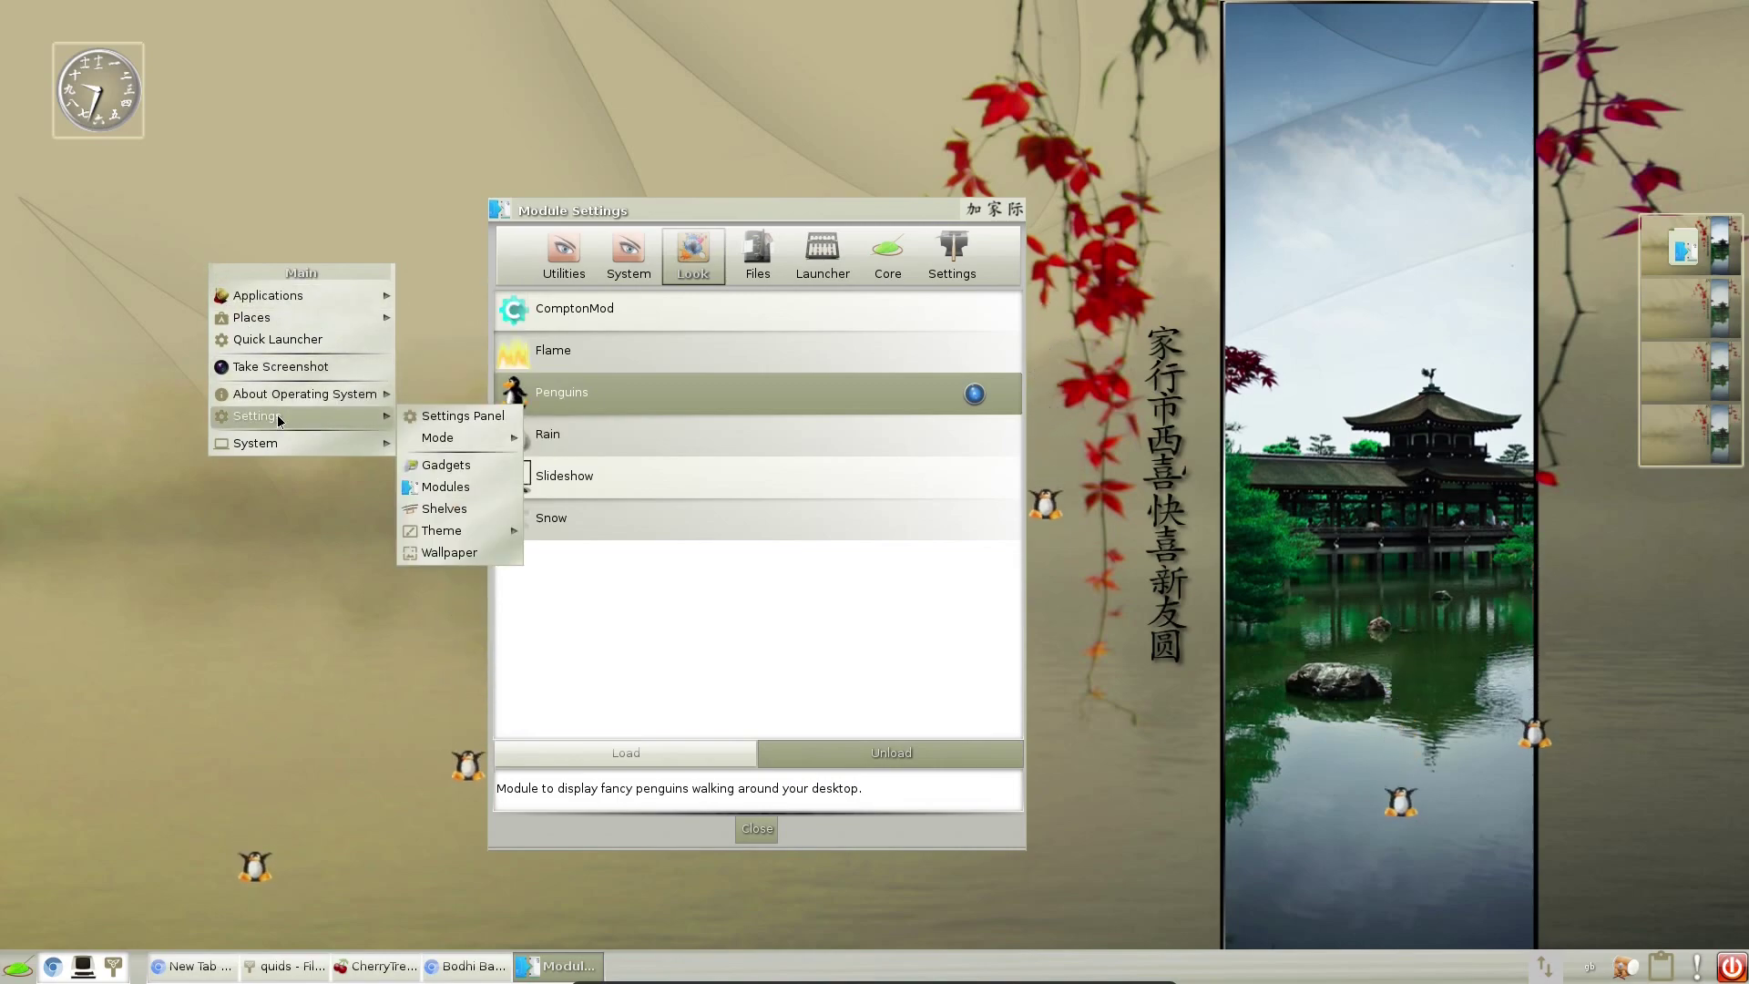
left_click(445, 421)
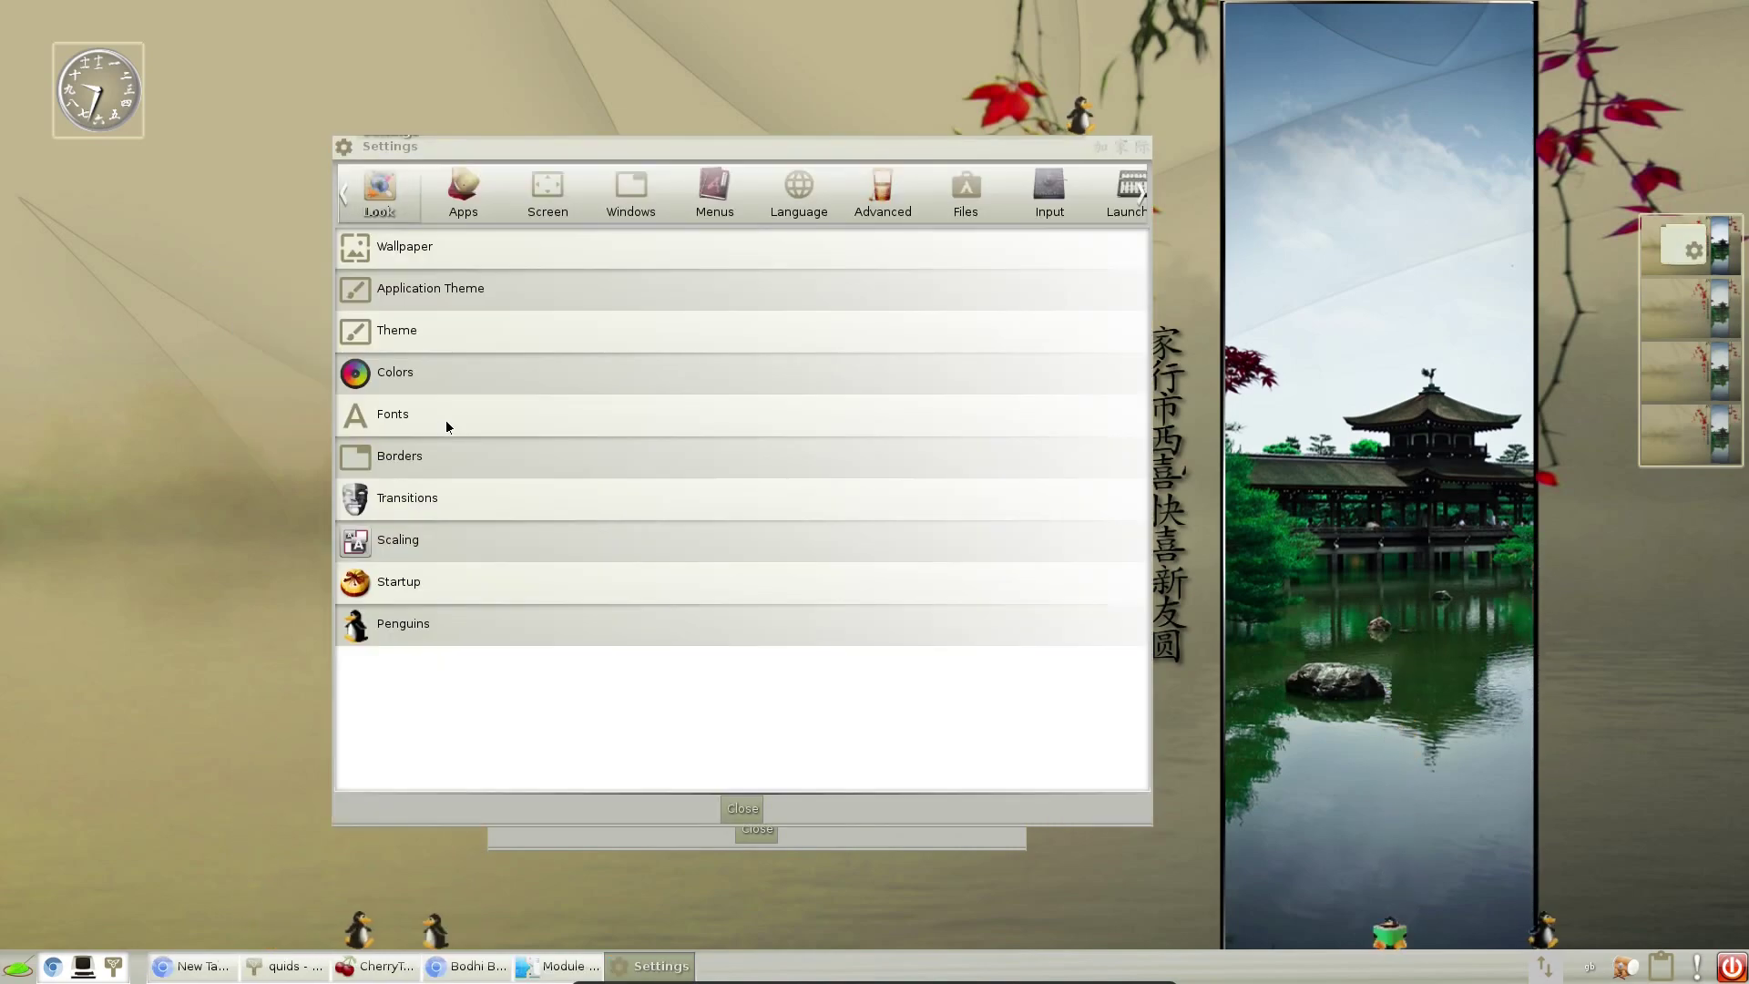
Raise the penguin population to 92 and apply, then drop it to the minimum and close
left_click(429, 627)
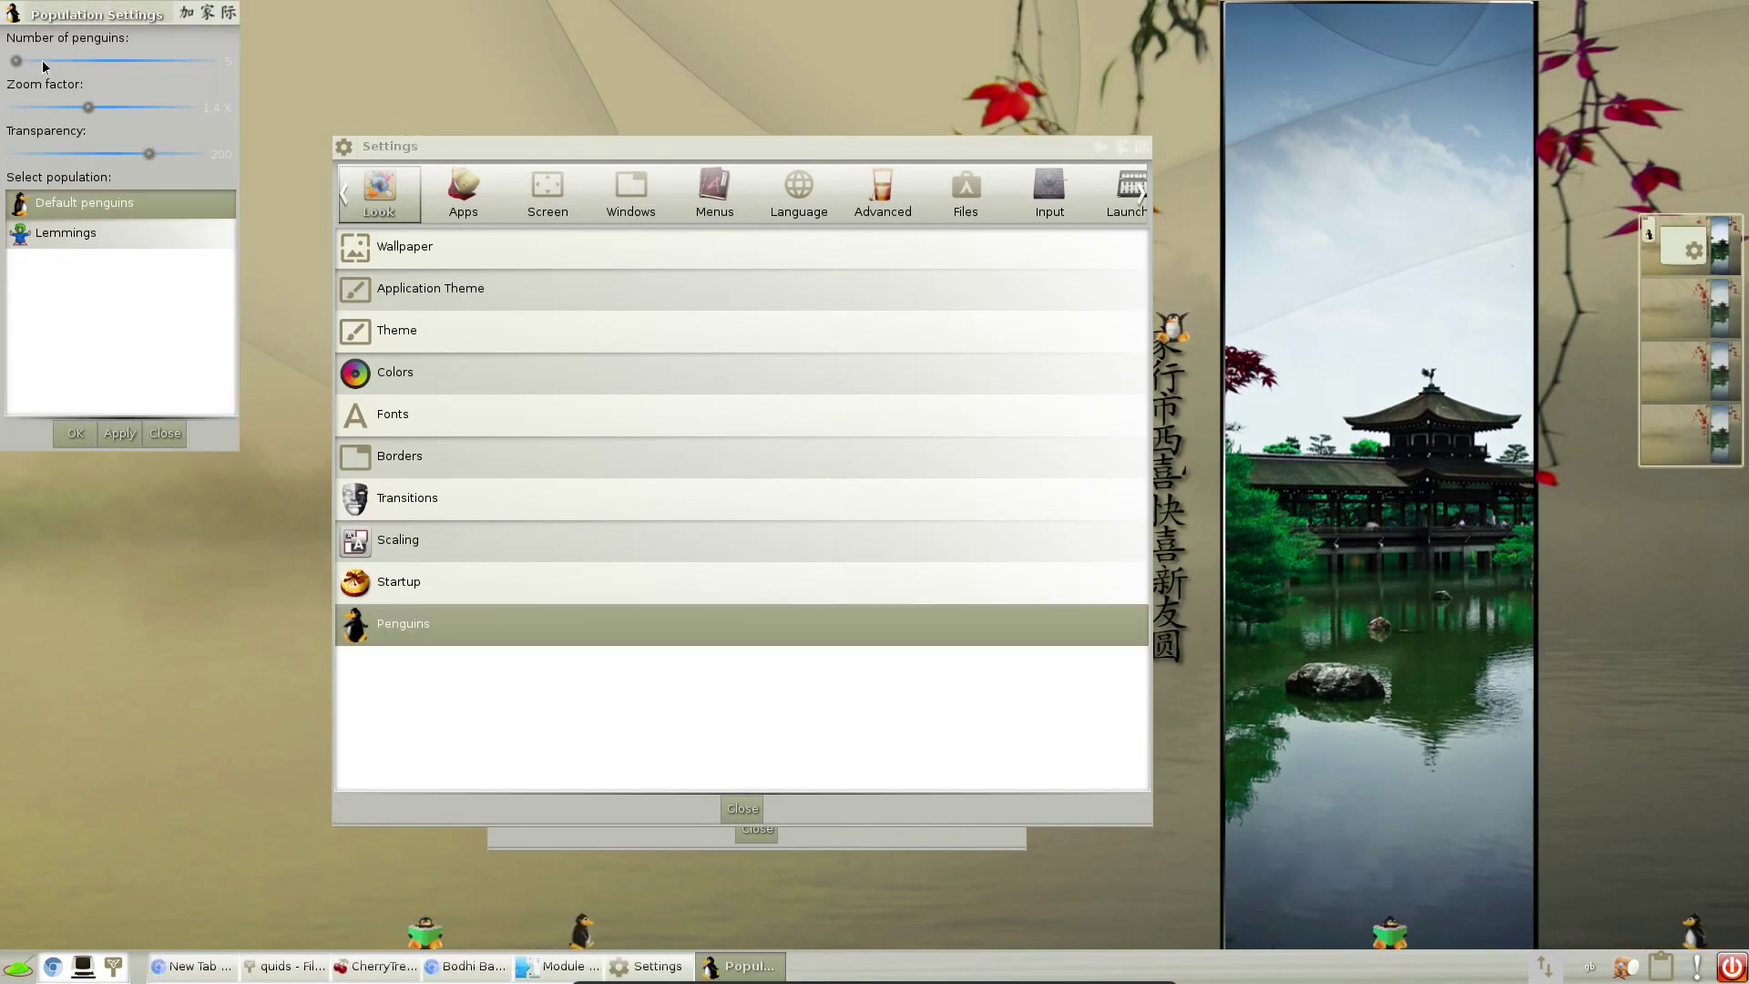
left_click_drag(19, 61, 86, 60)
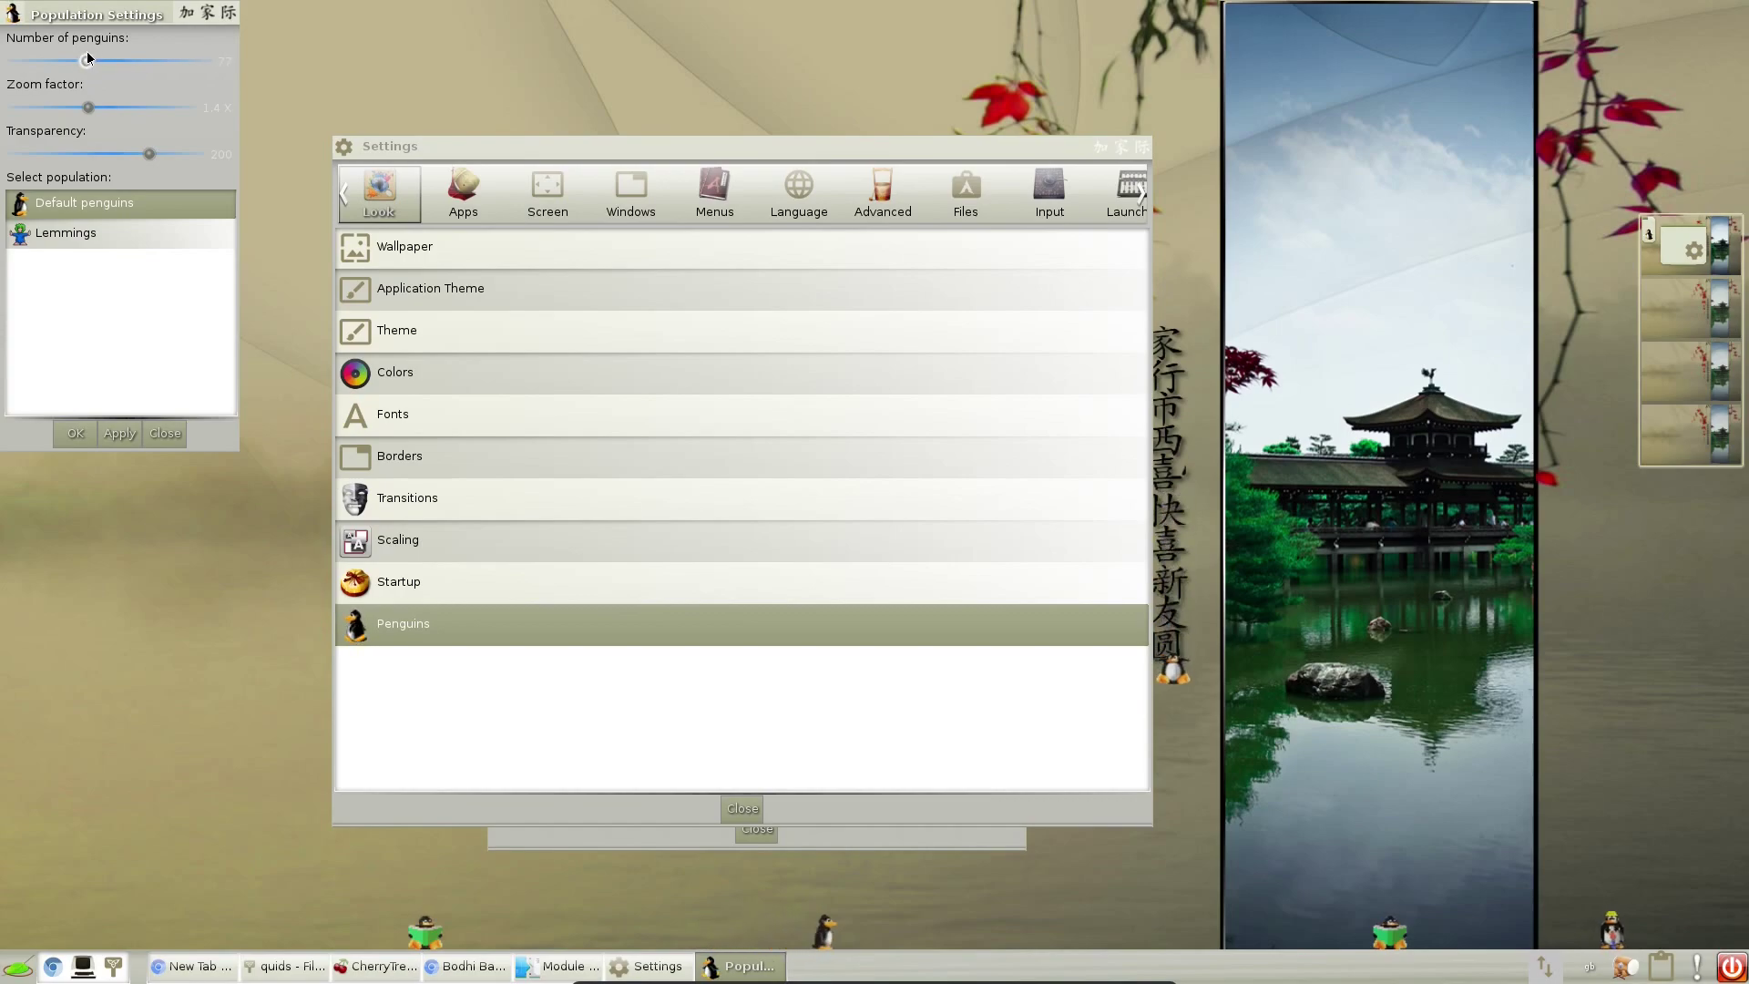
left_click(119, 441)
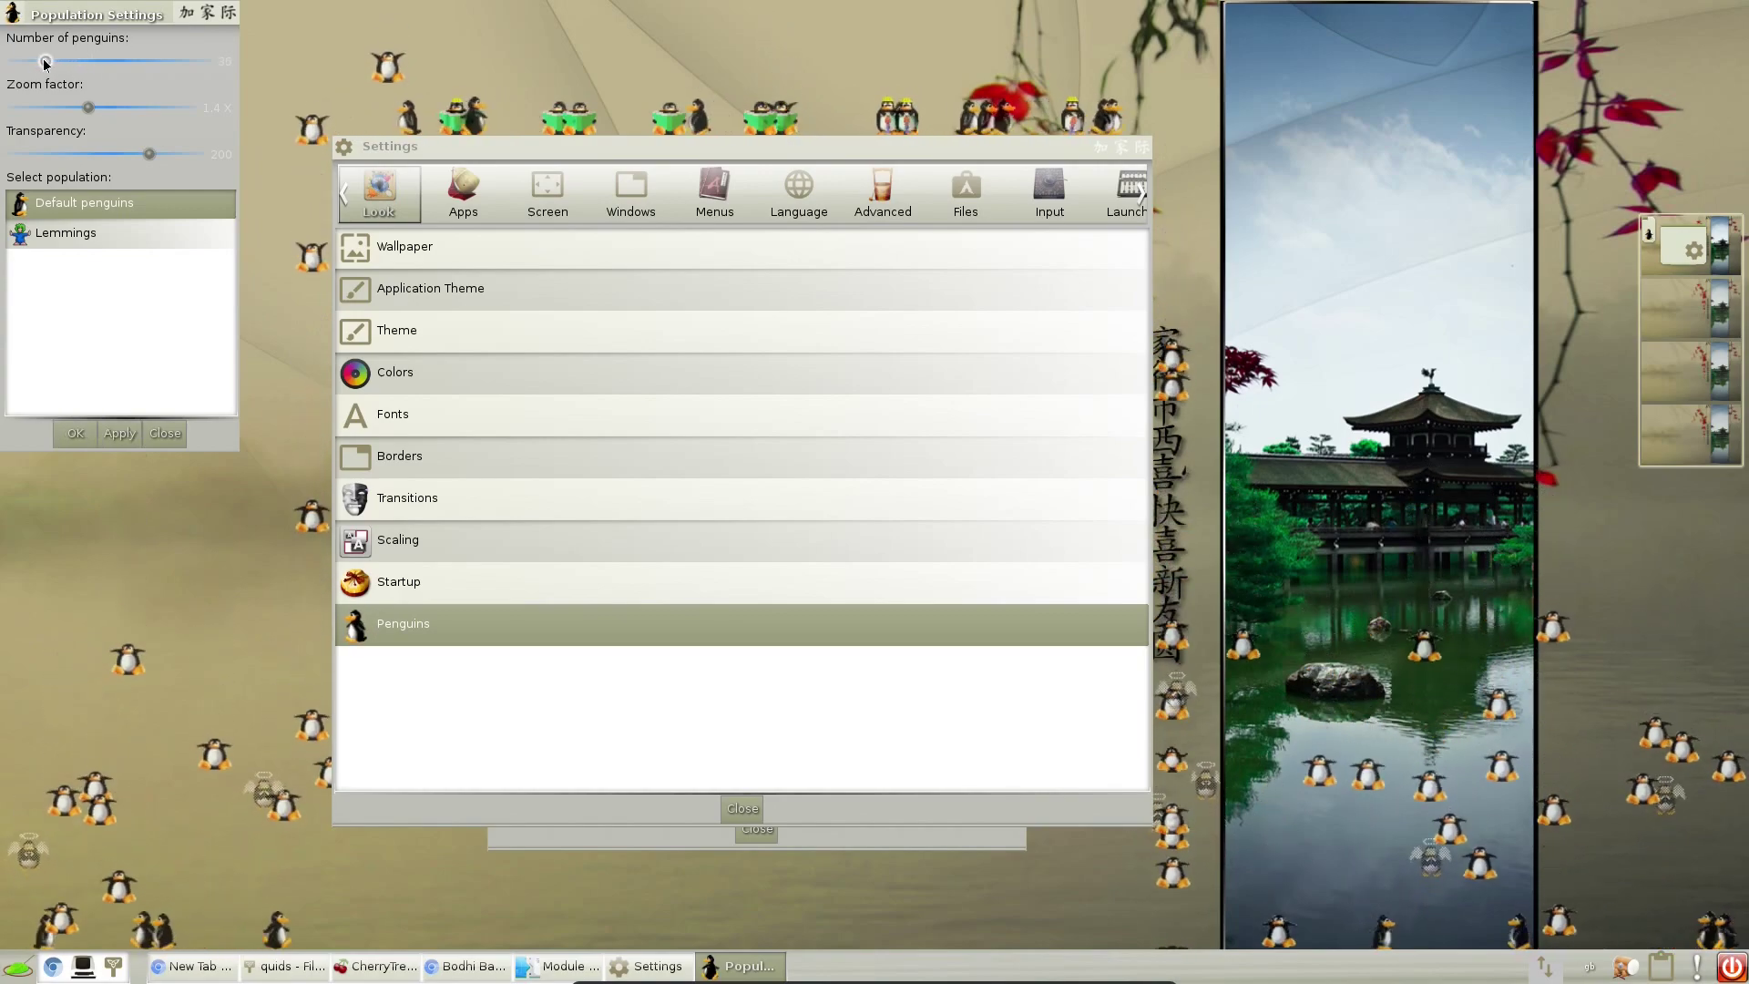
left_click_drag(85, 61, 15, 61)
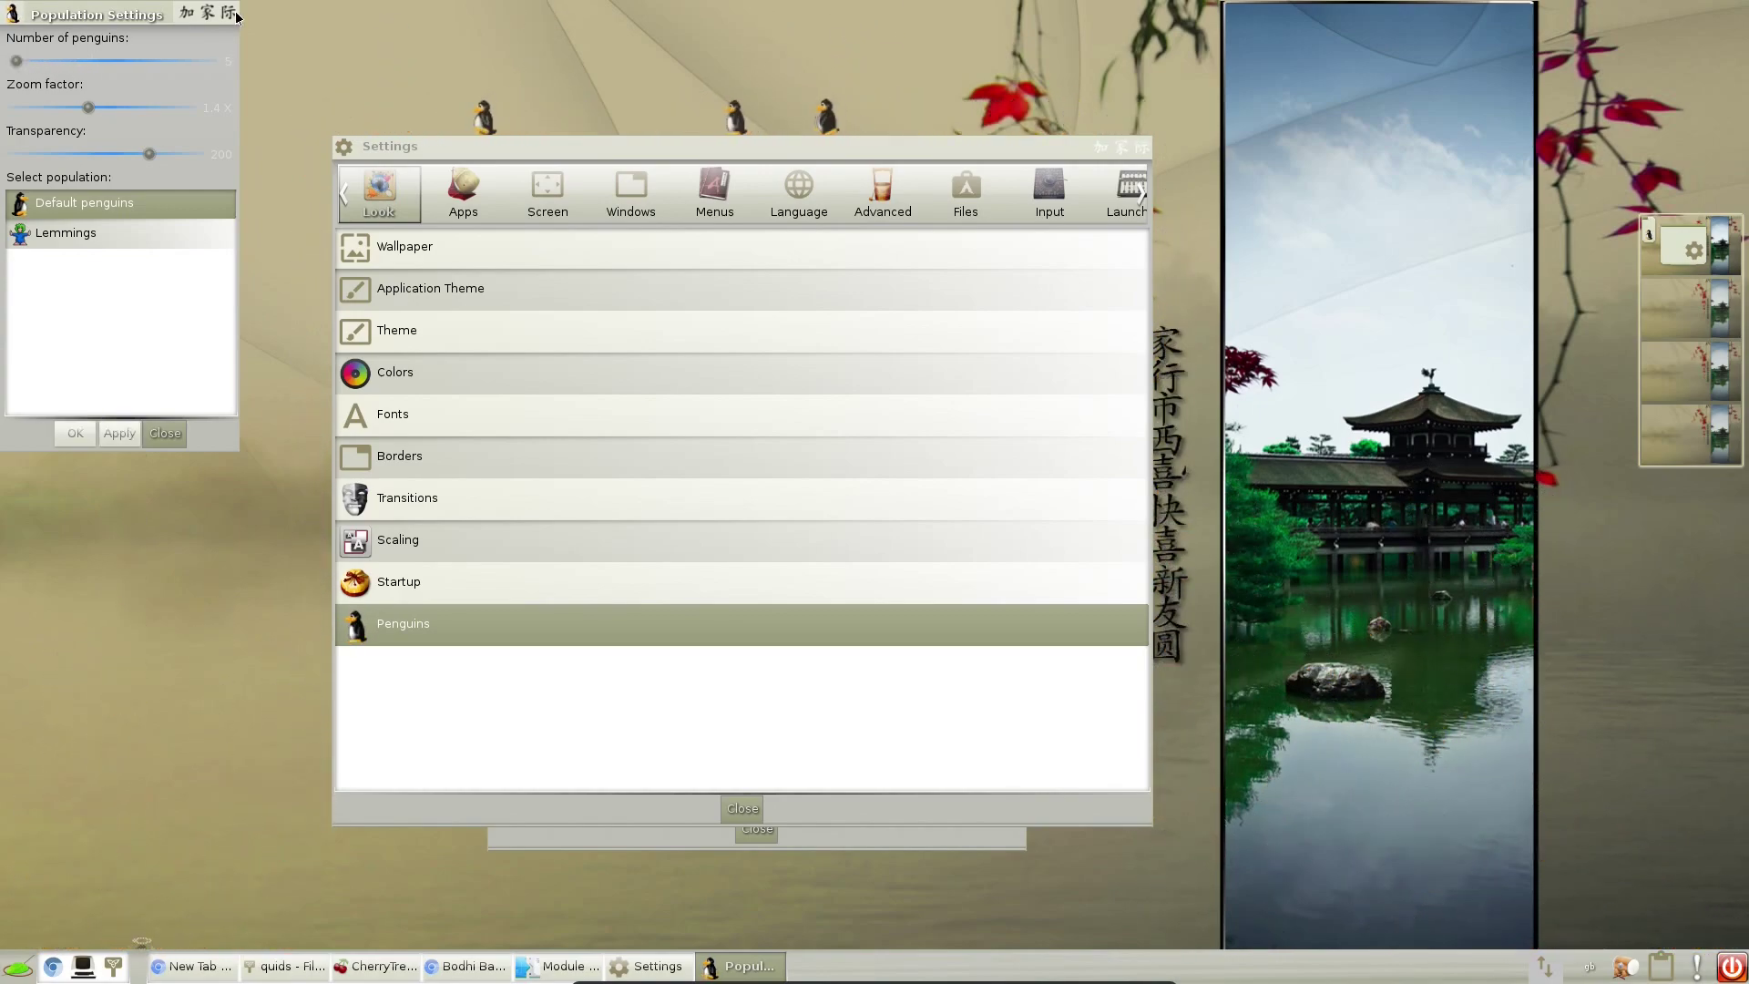
left_click(235, 14)
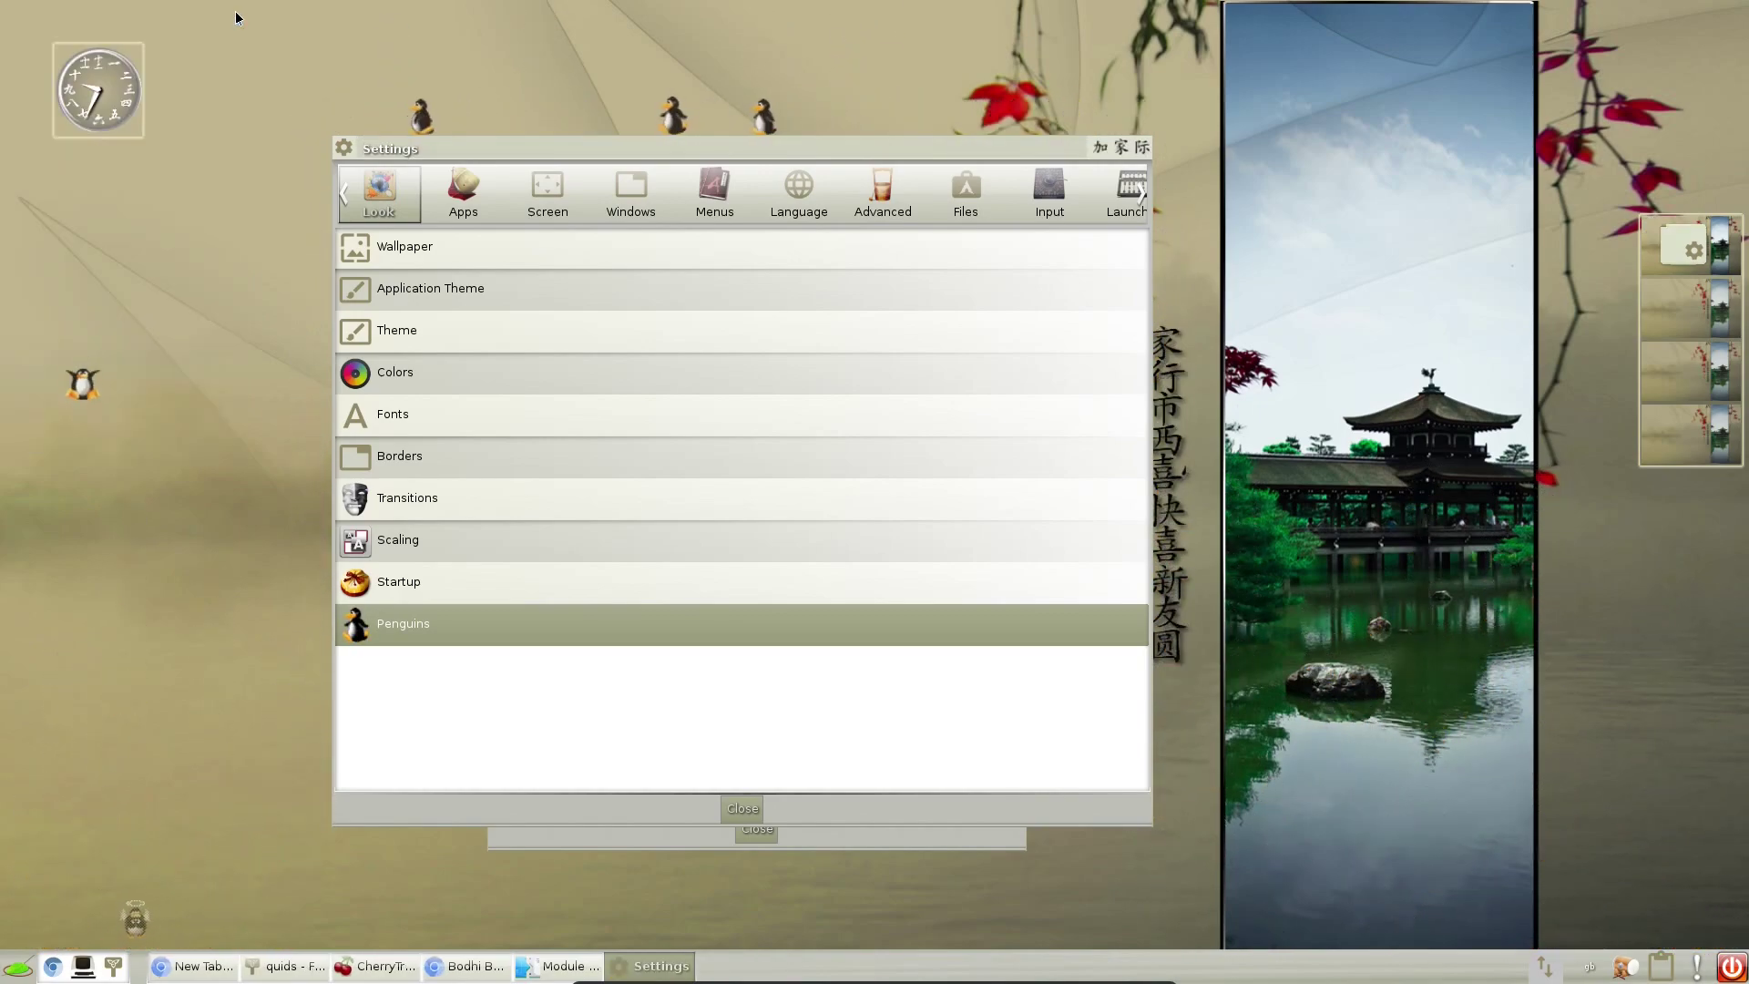
Open Screen > Virtual Desktops, switch to the second desktop via the pager and back, then close
left_click(554, 199)
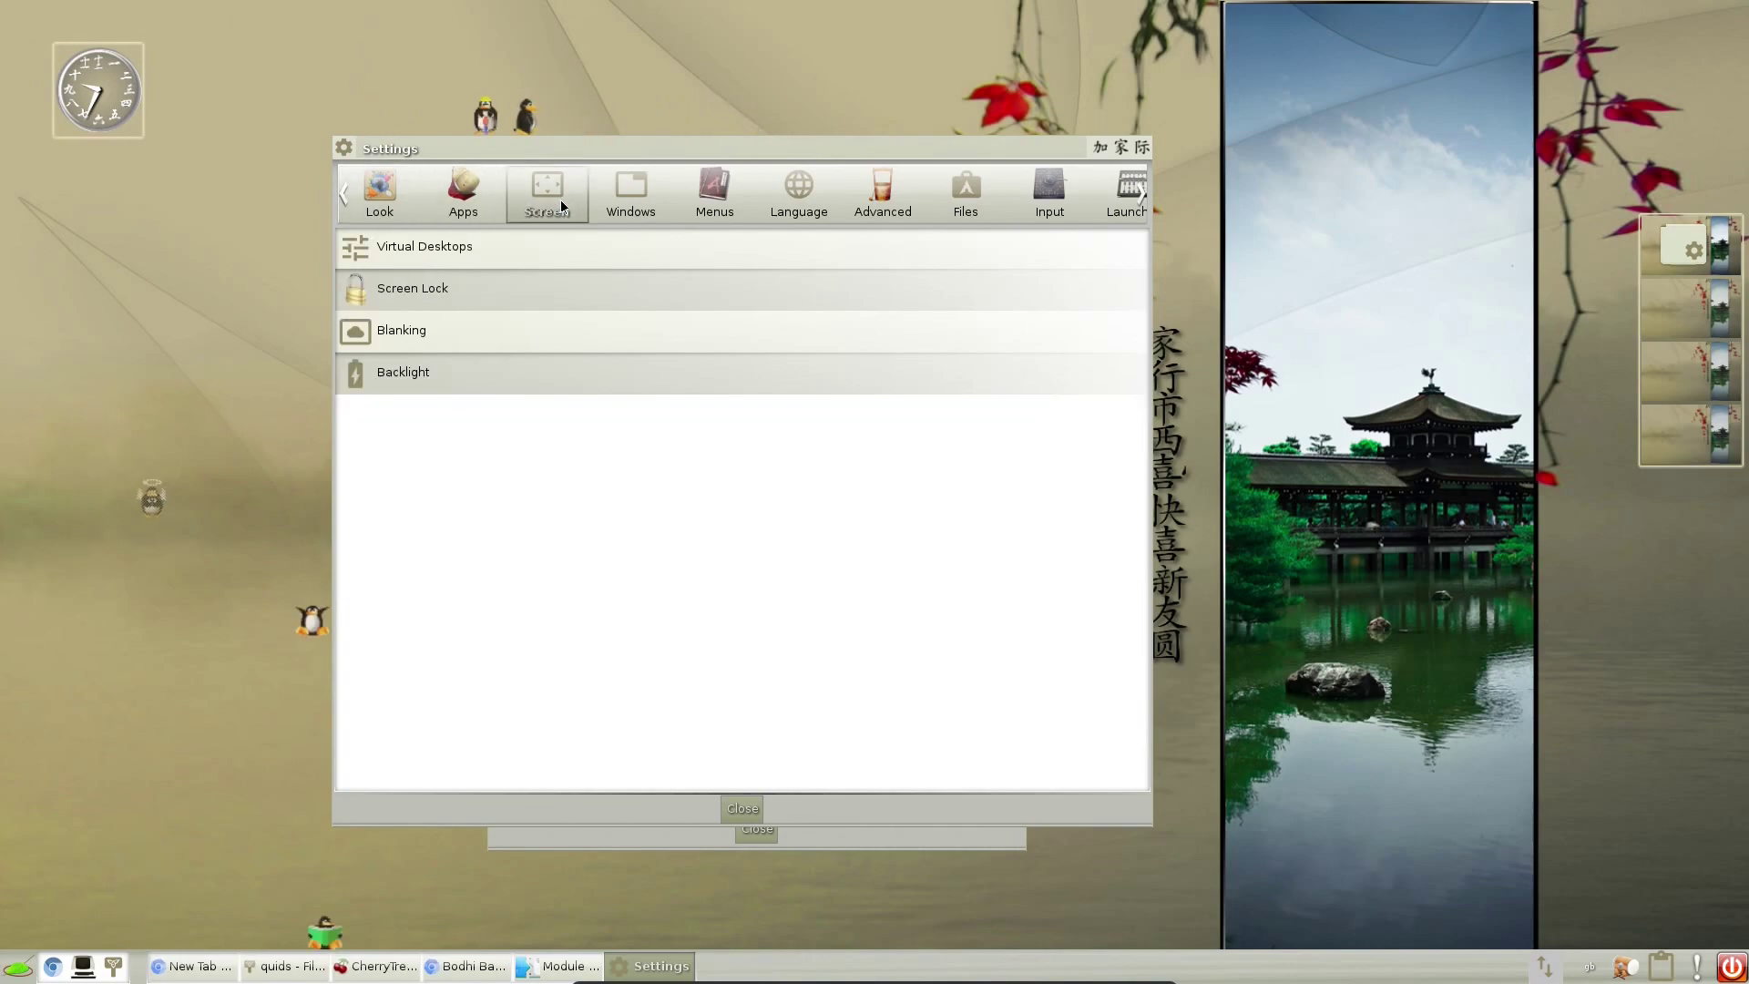
left_click(422, 258)
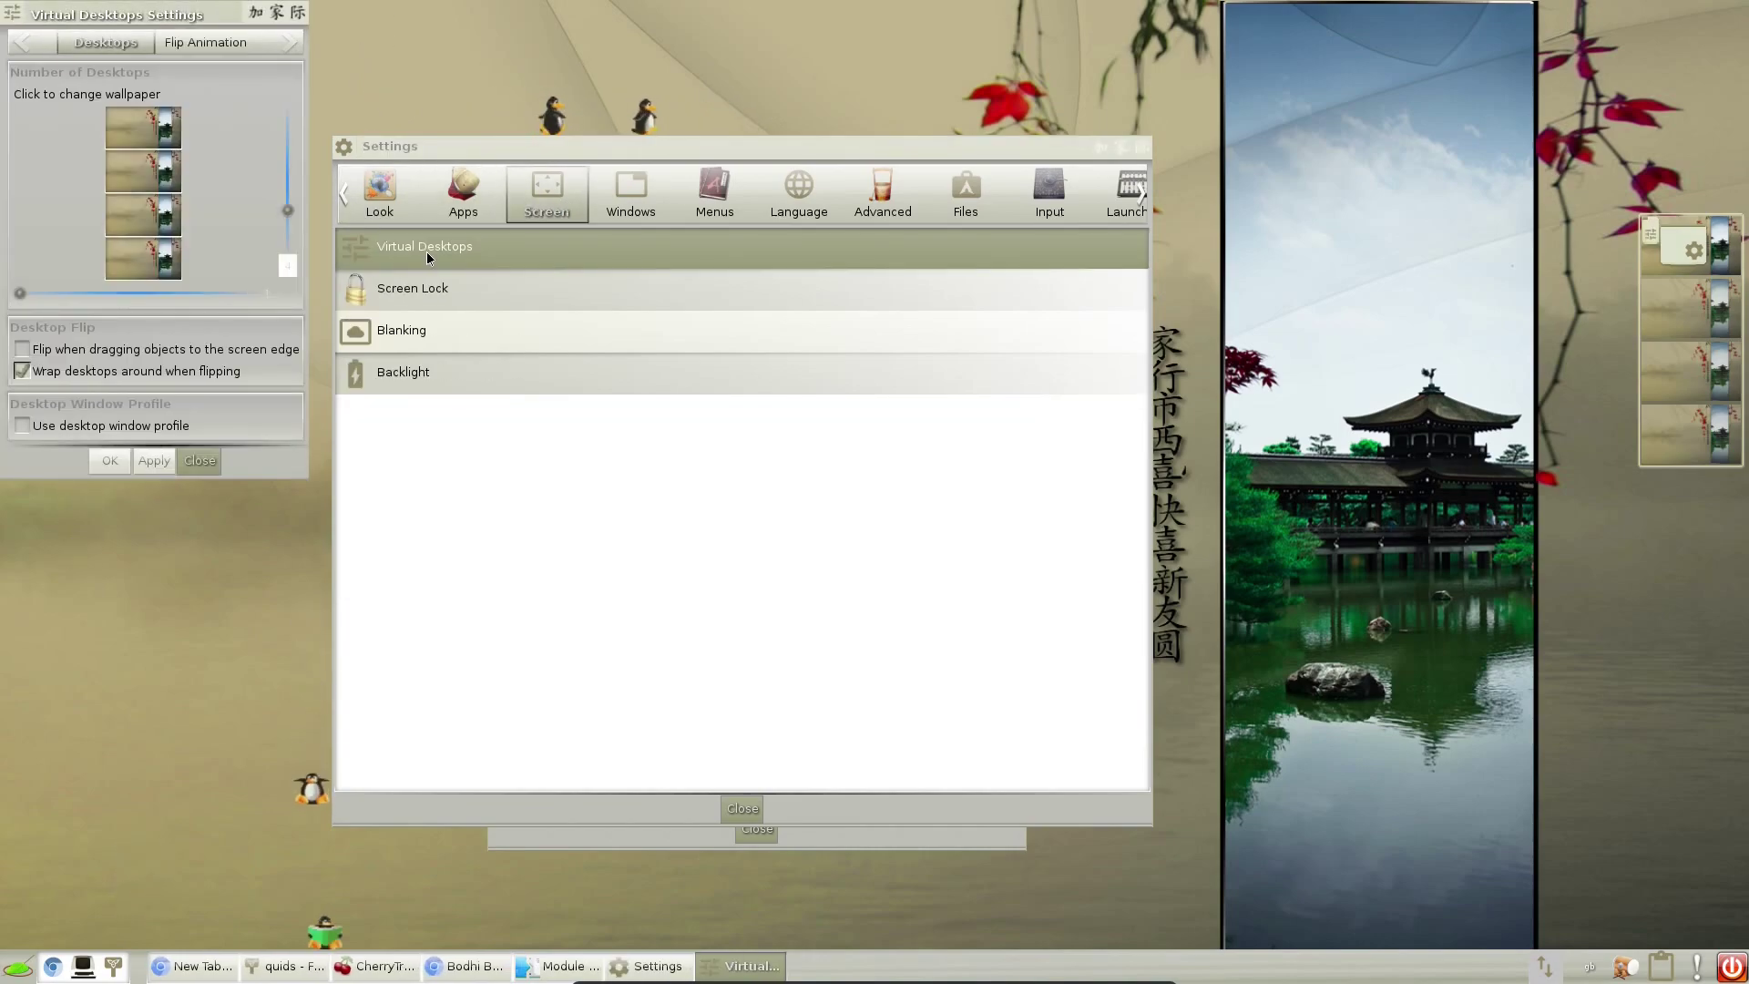
left_click(1676, 303)
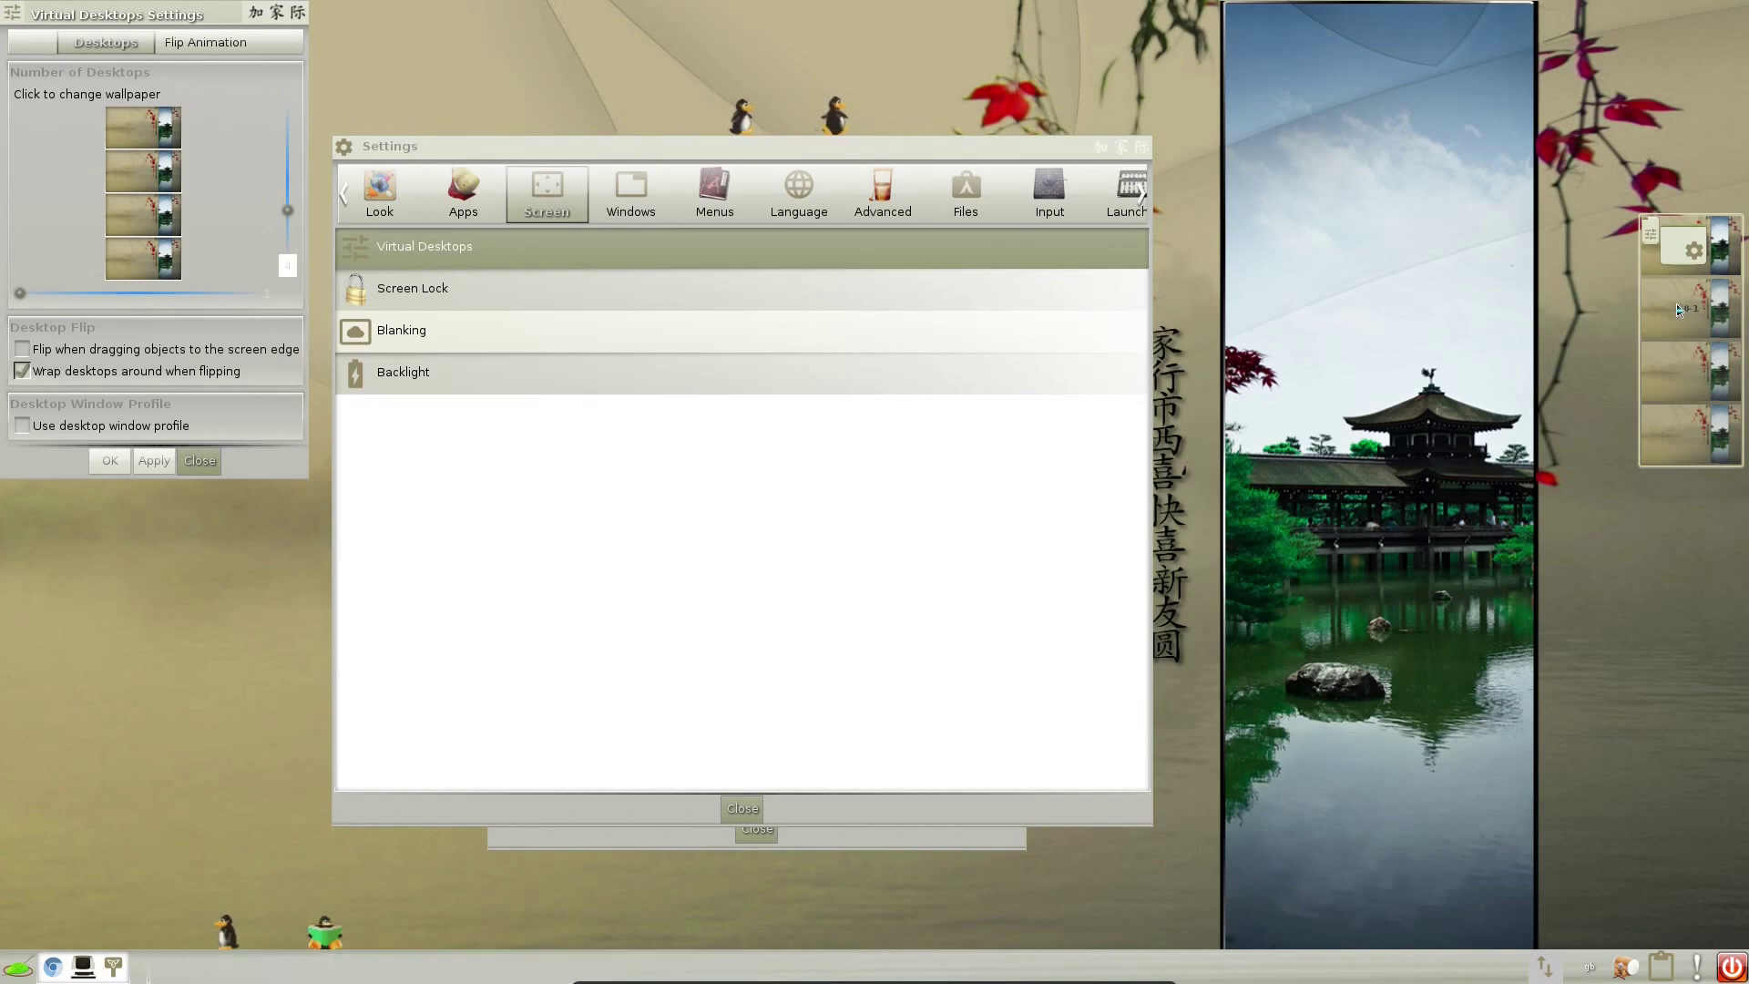
left_click(1683, 239)
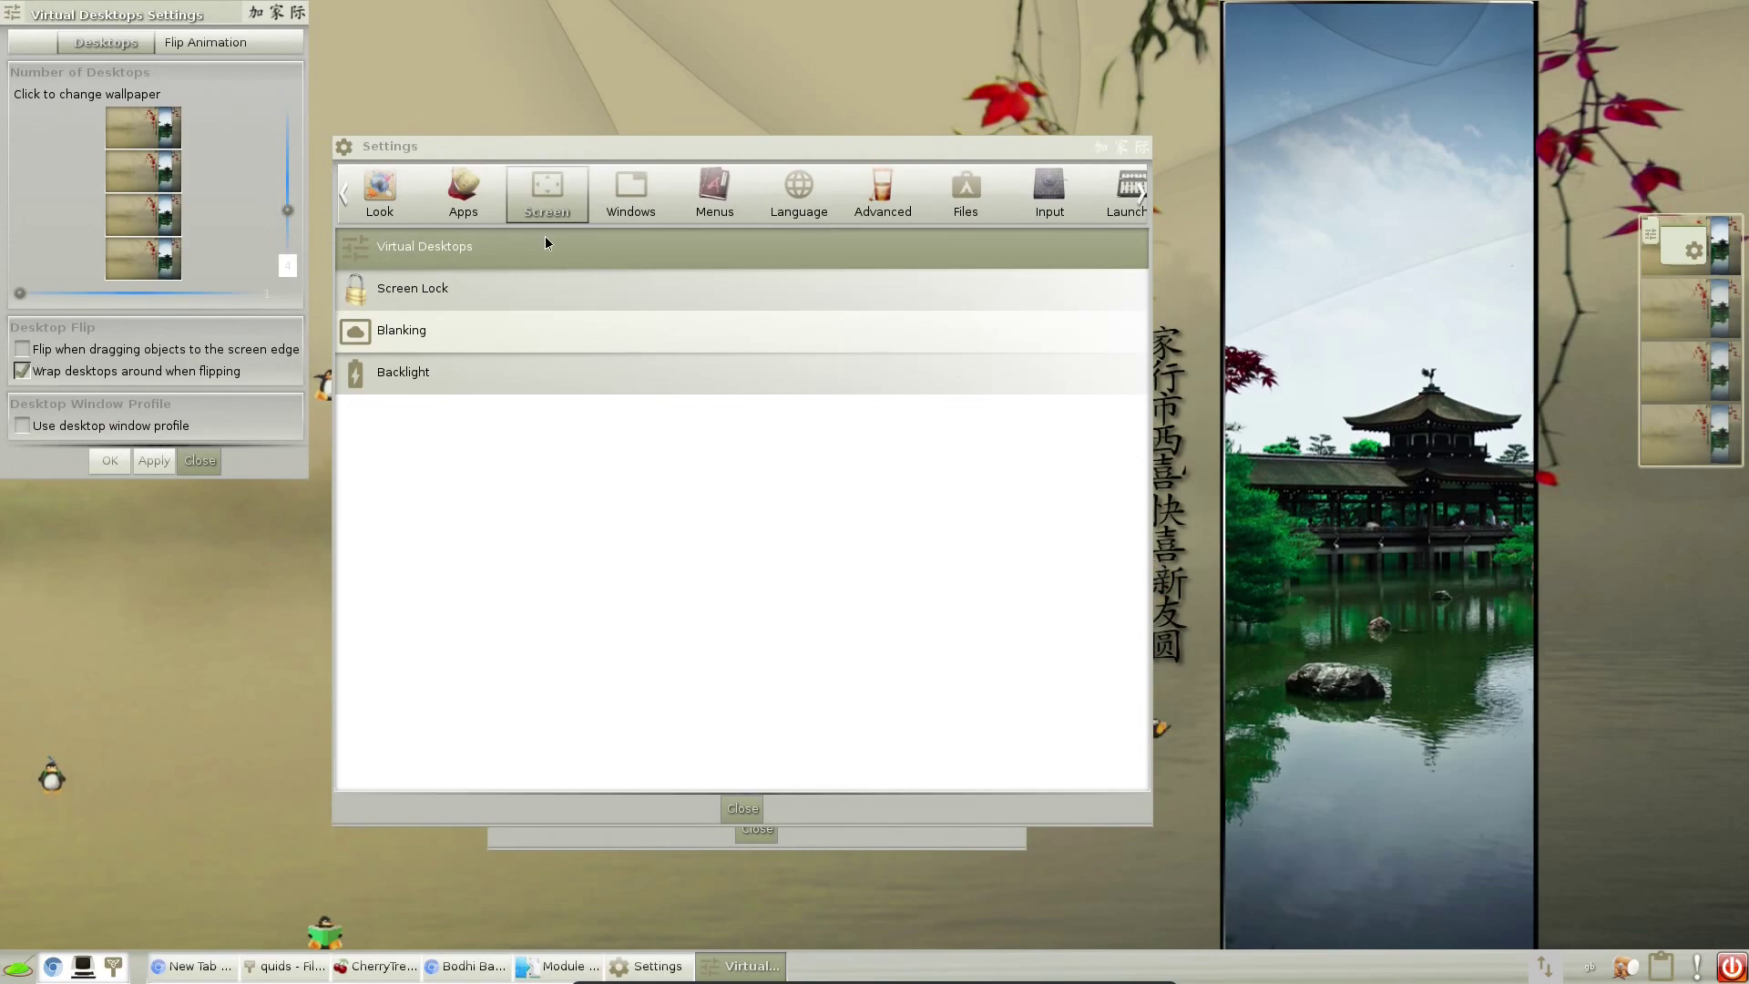
left_click(199, 461)
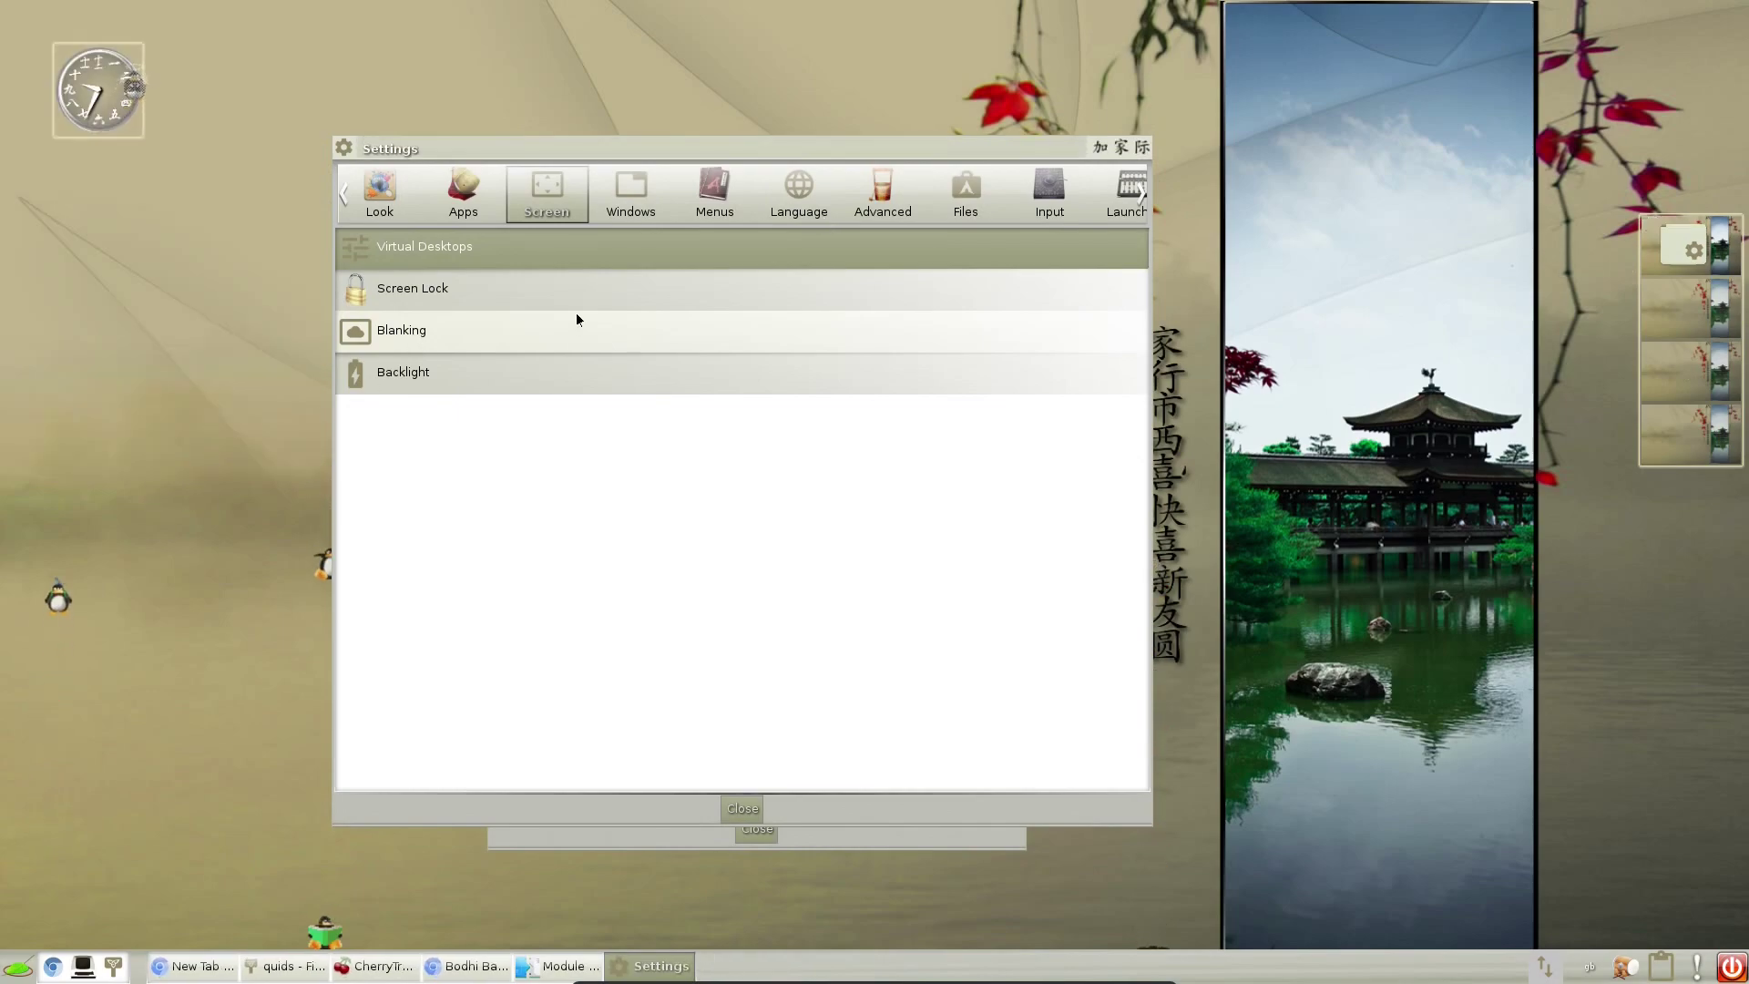
Open and close Screen Lock settings, then open the Windows > Tiling configuration
left_click(553, 290)
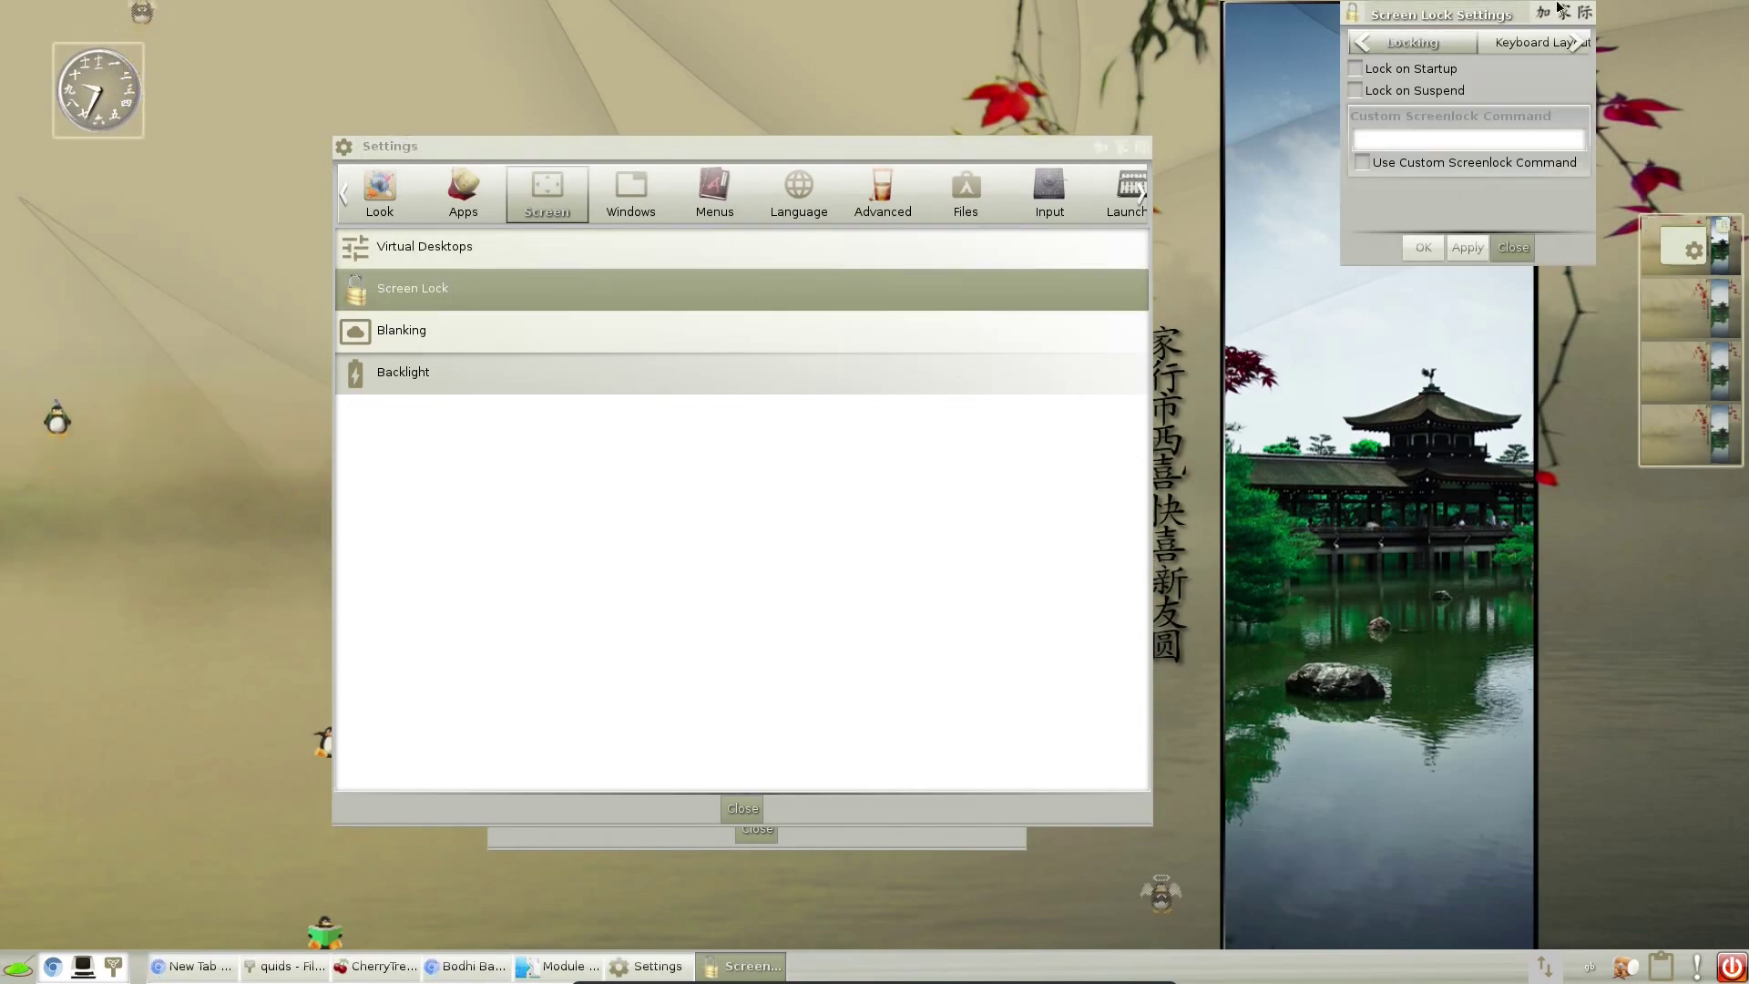
left_click(1587, 15)
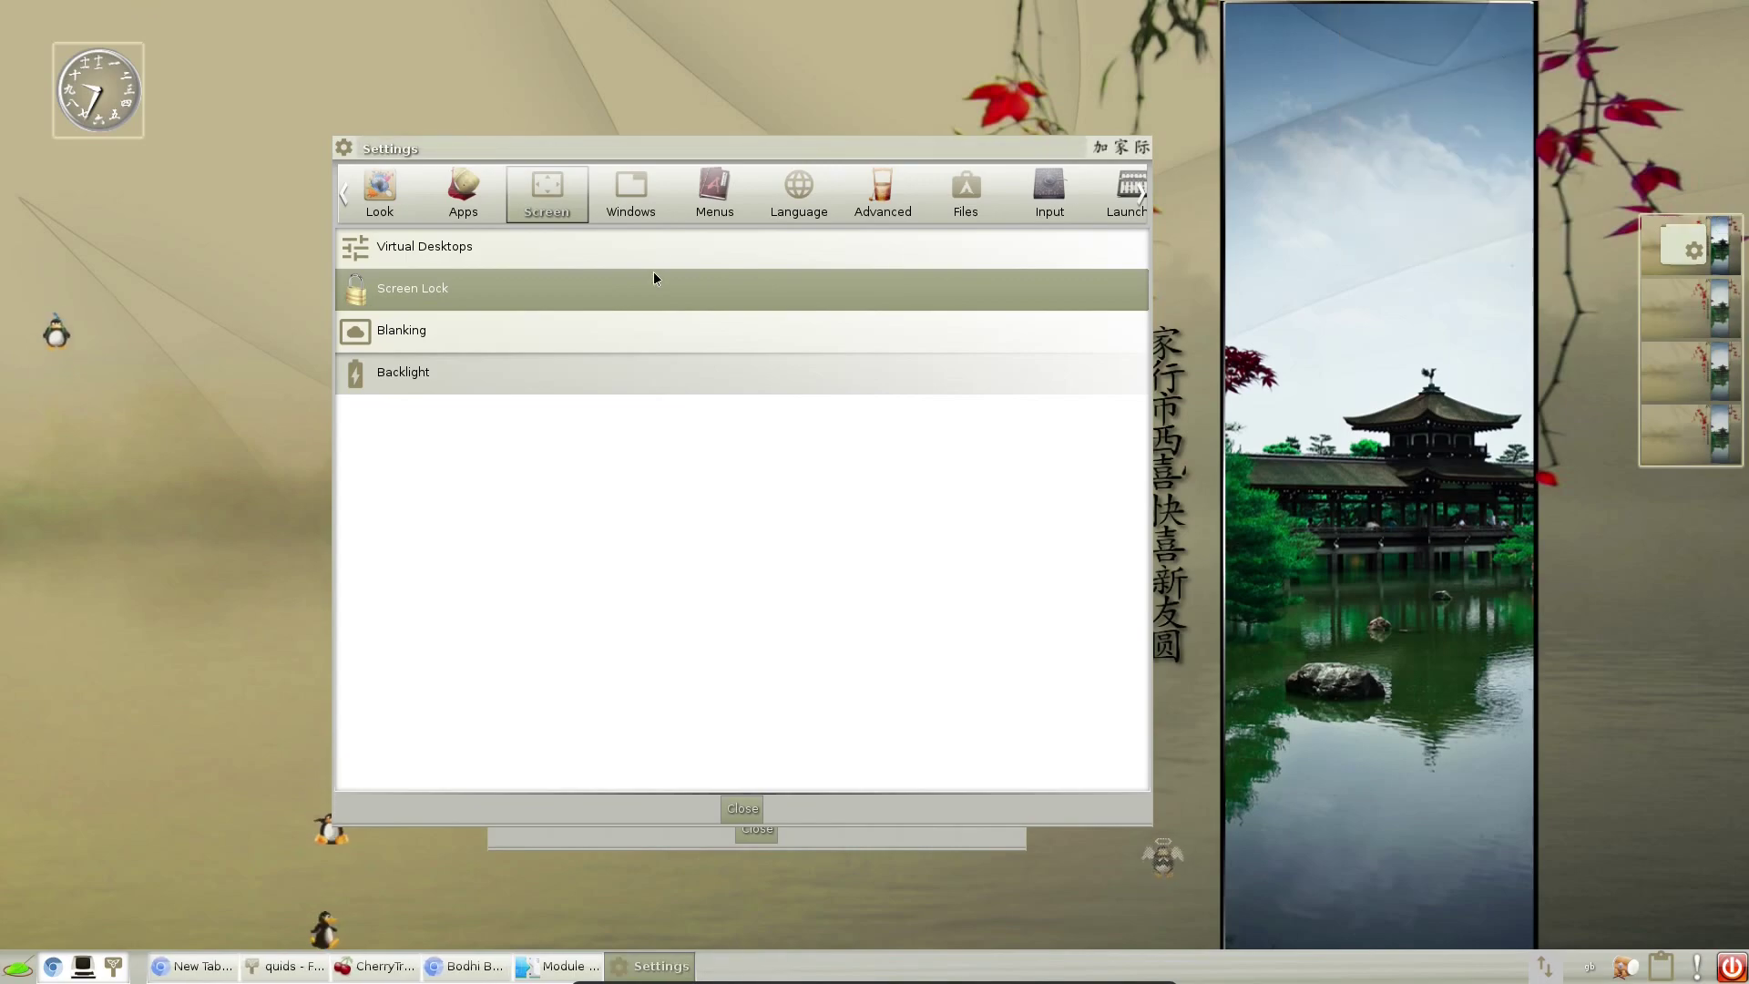
left_click(632, 213)
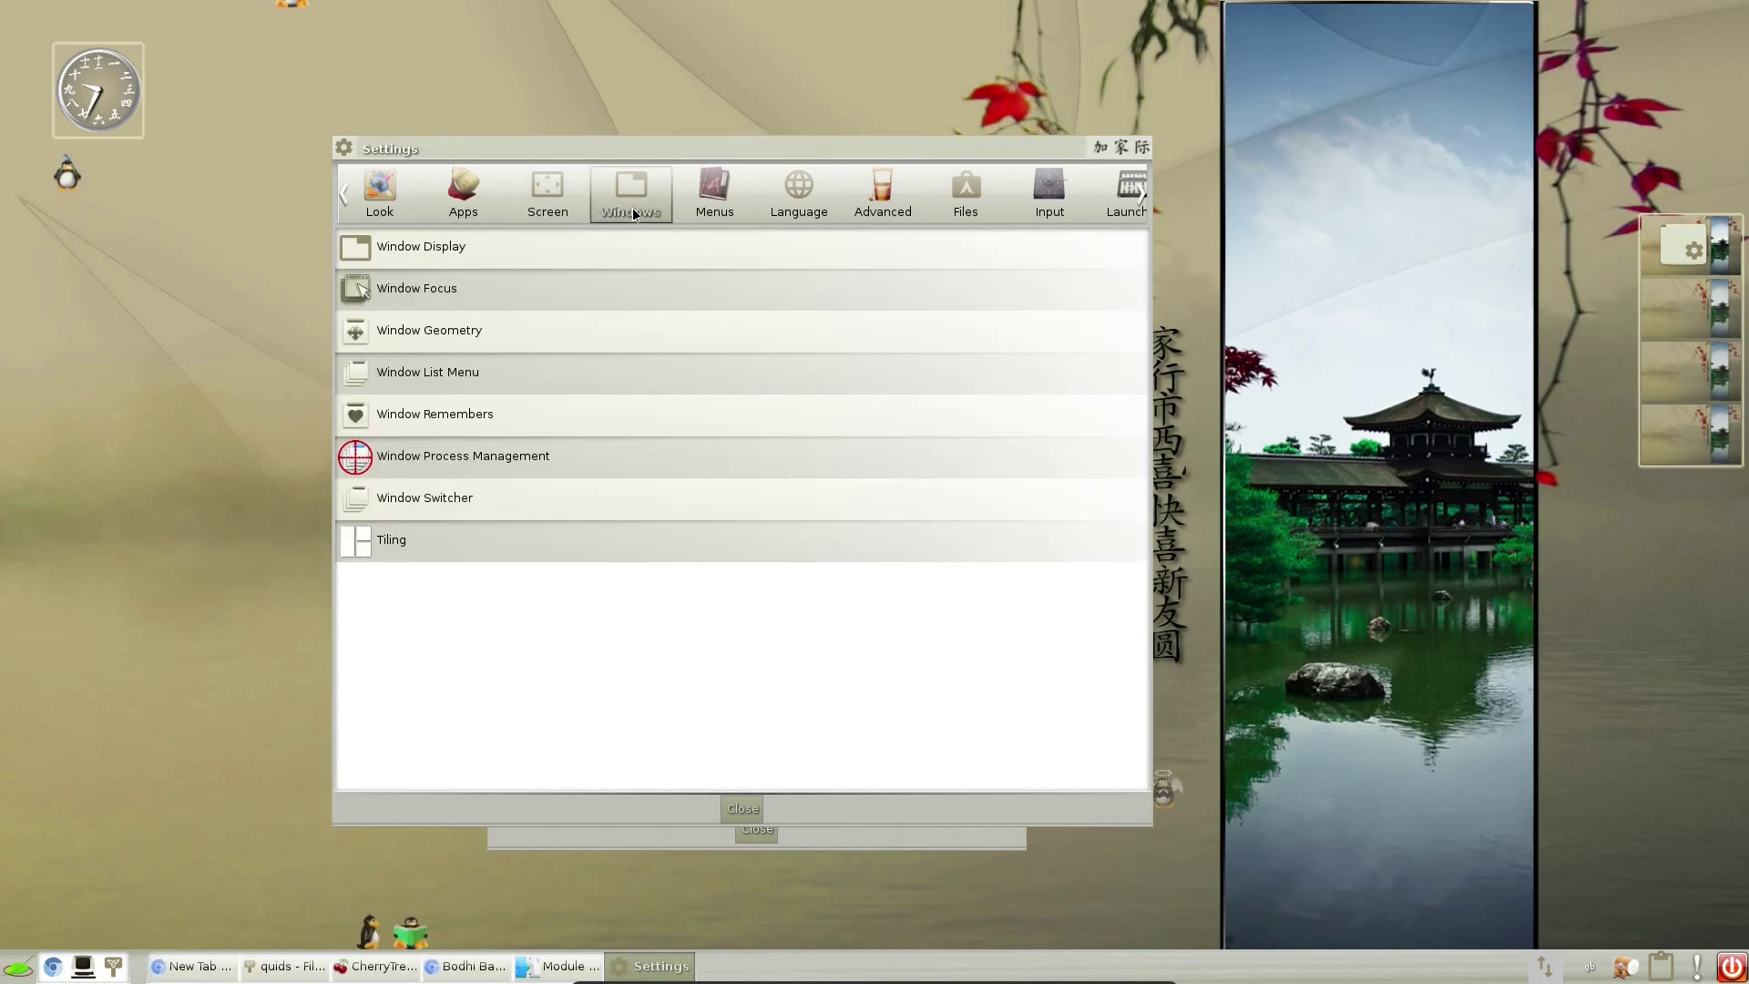
left_click(416, 544)
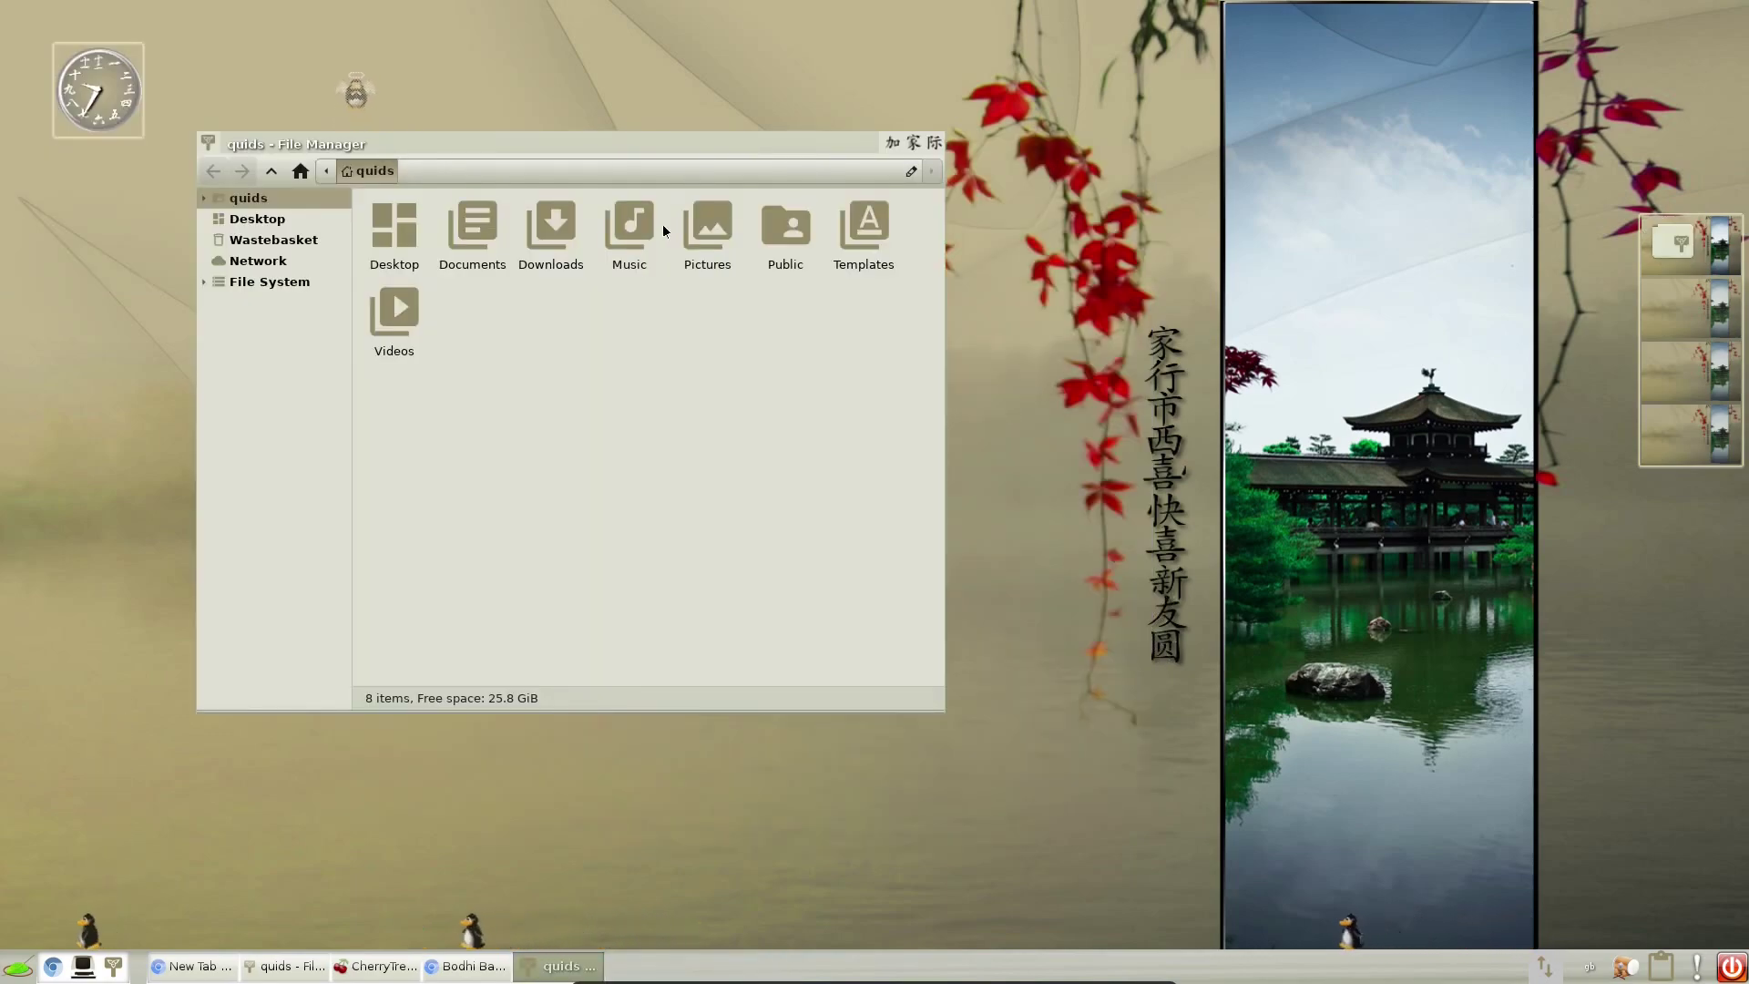
Browse the file manager's window options, then maximize it vertically and restore it with Alt+F10
right_click(607, 294)
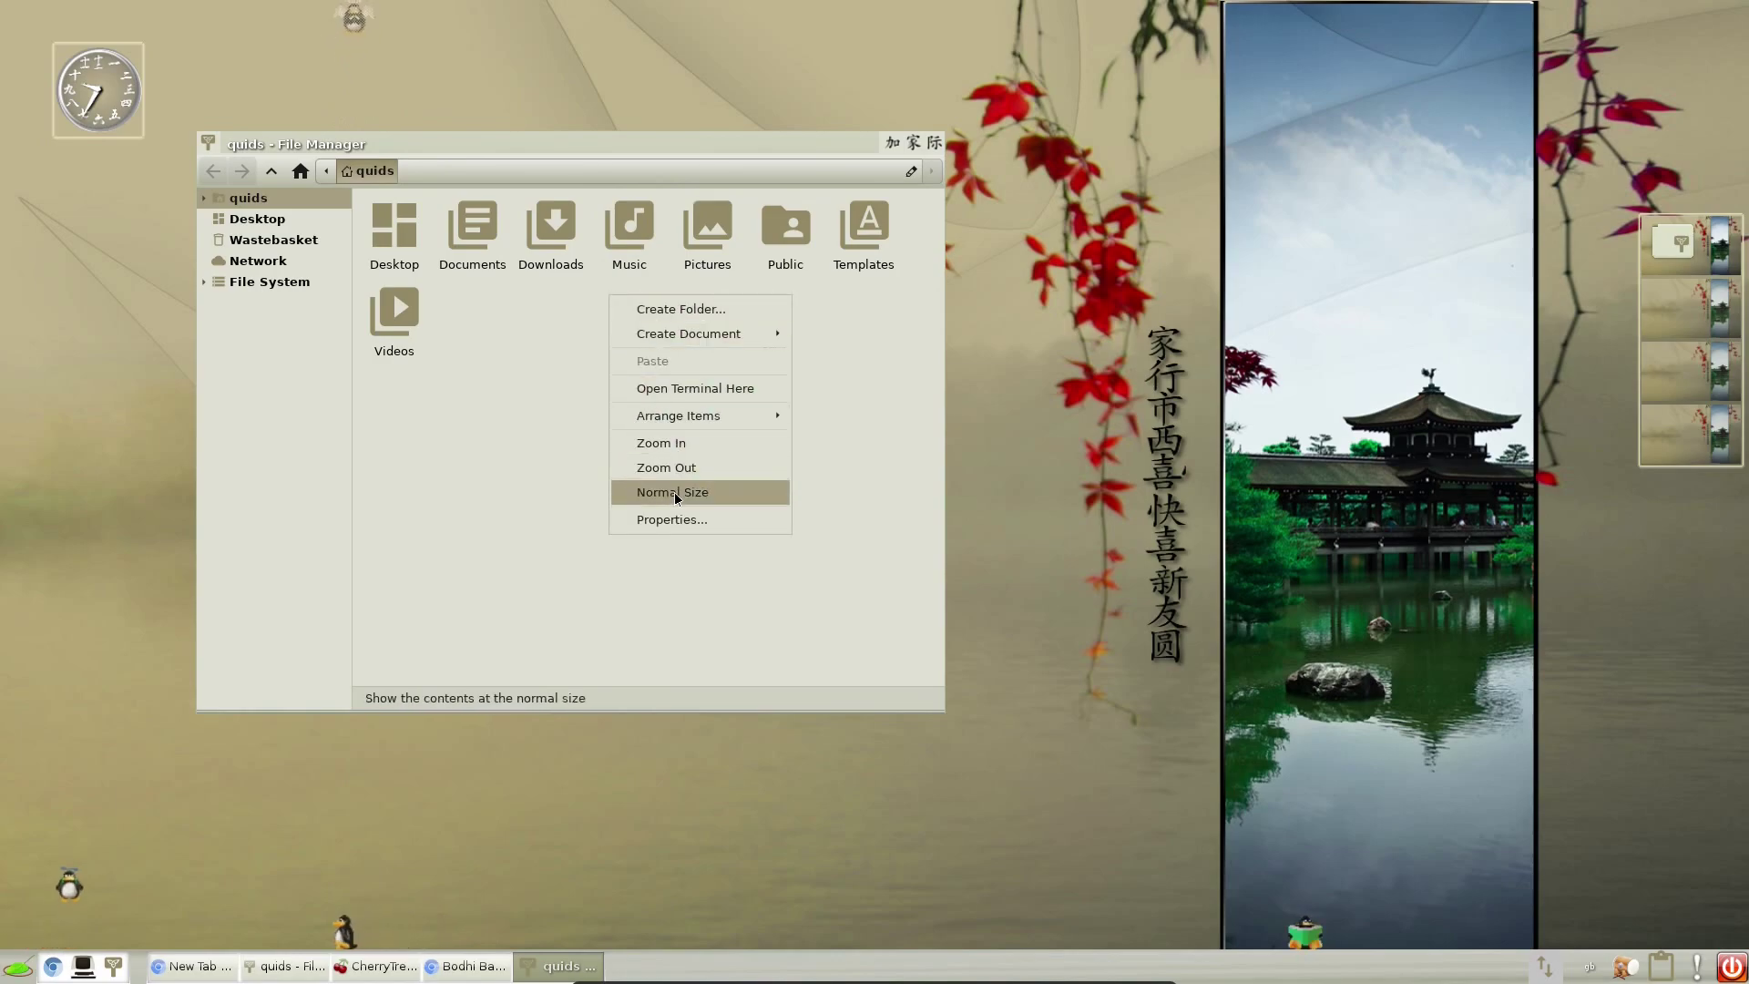
right_click(564, 146)
right_click(565, 145)
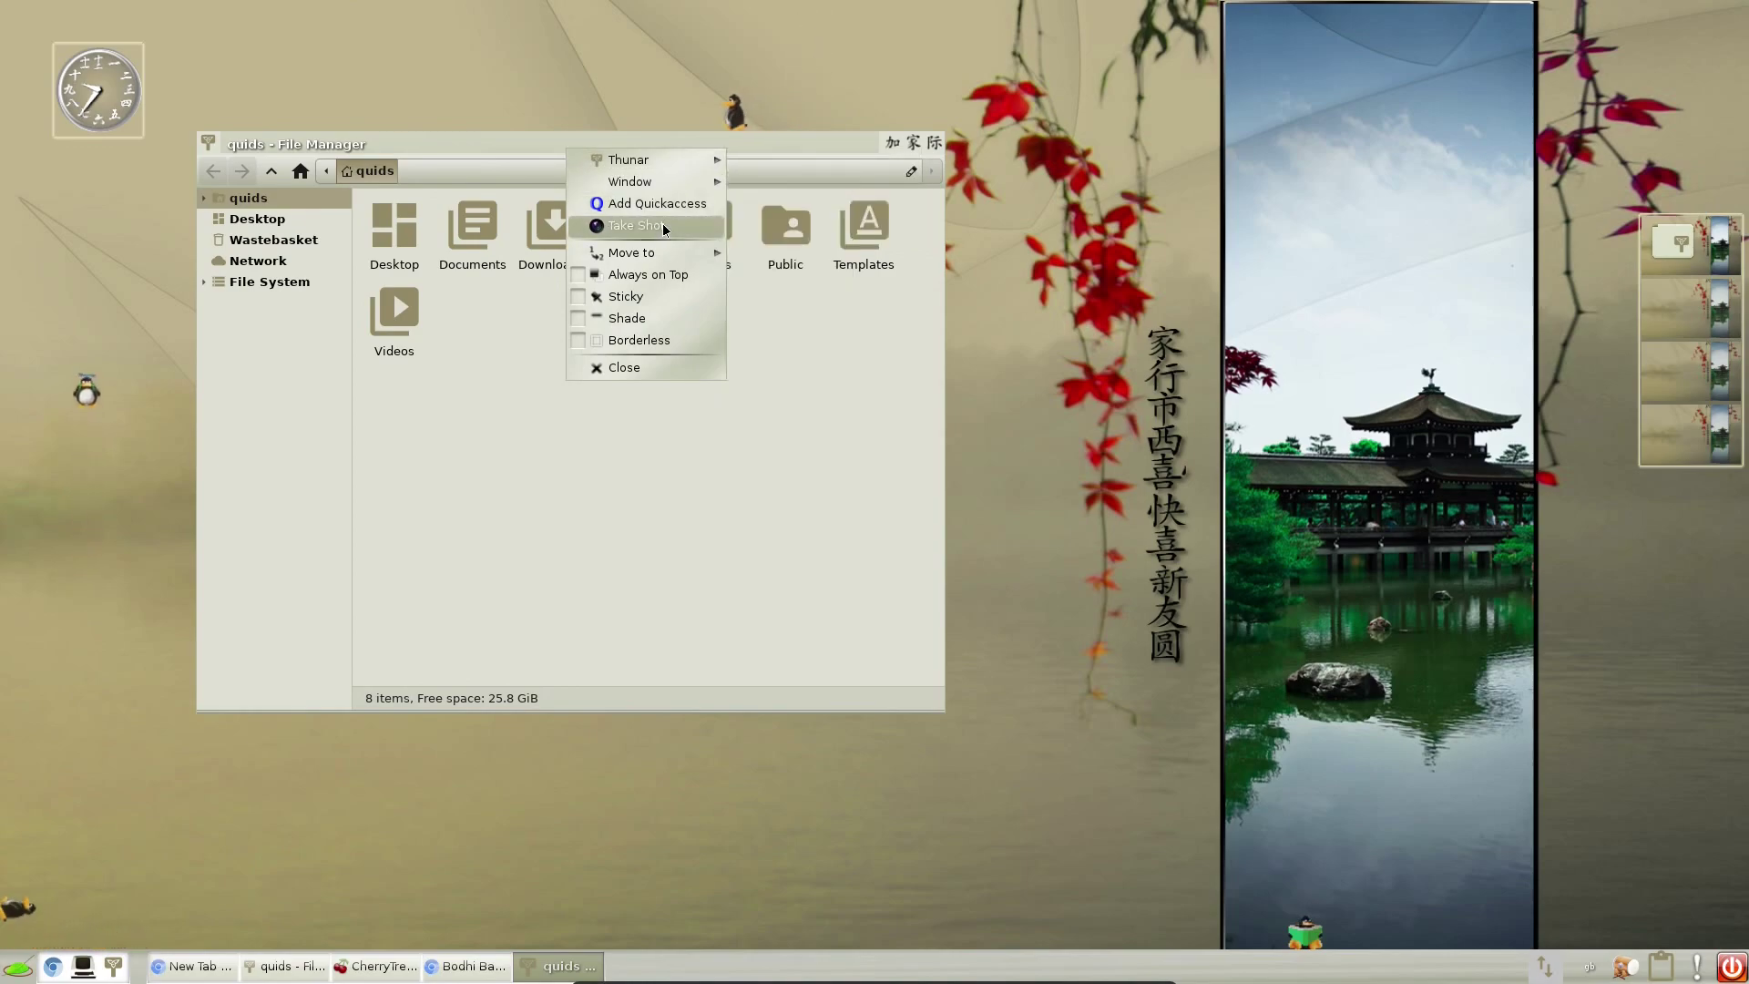
mouse_move(686, 159)
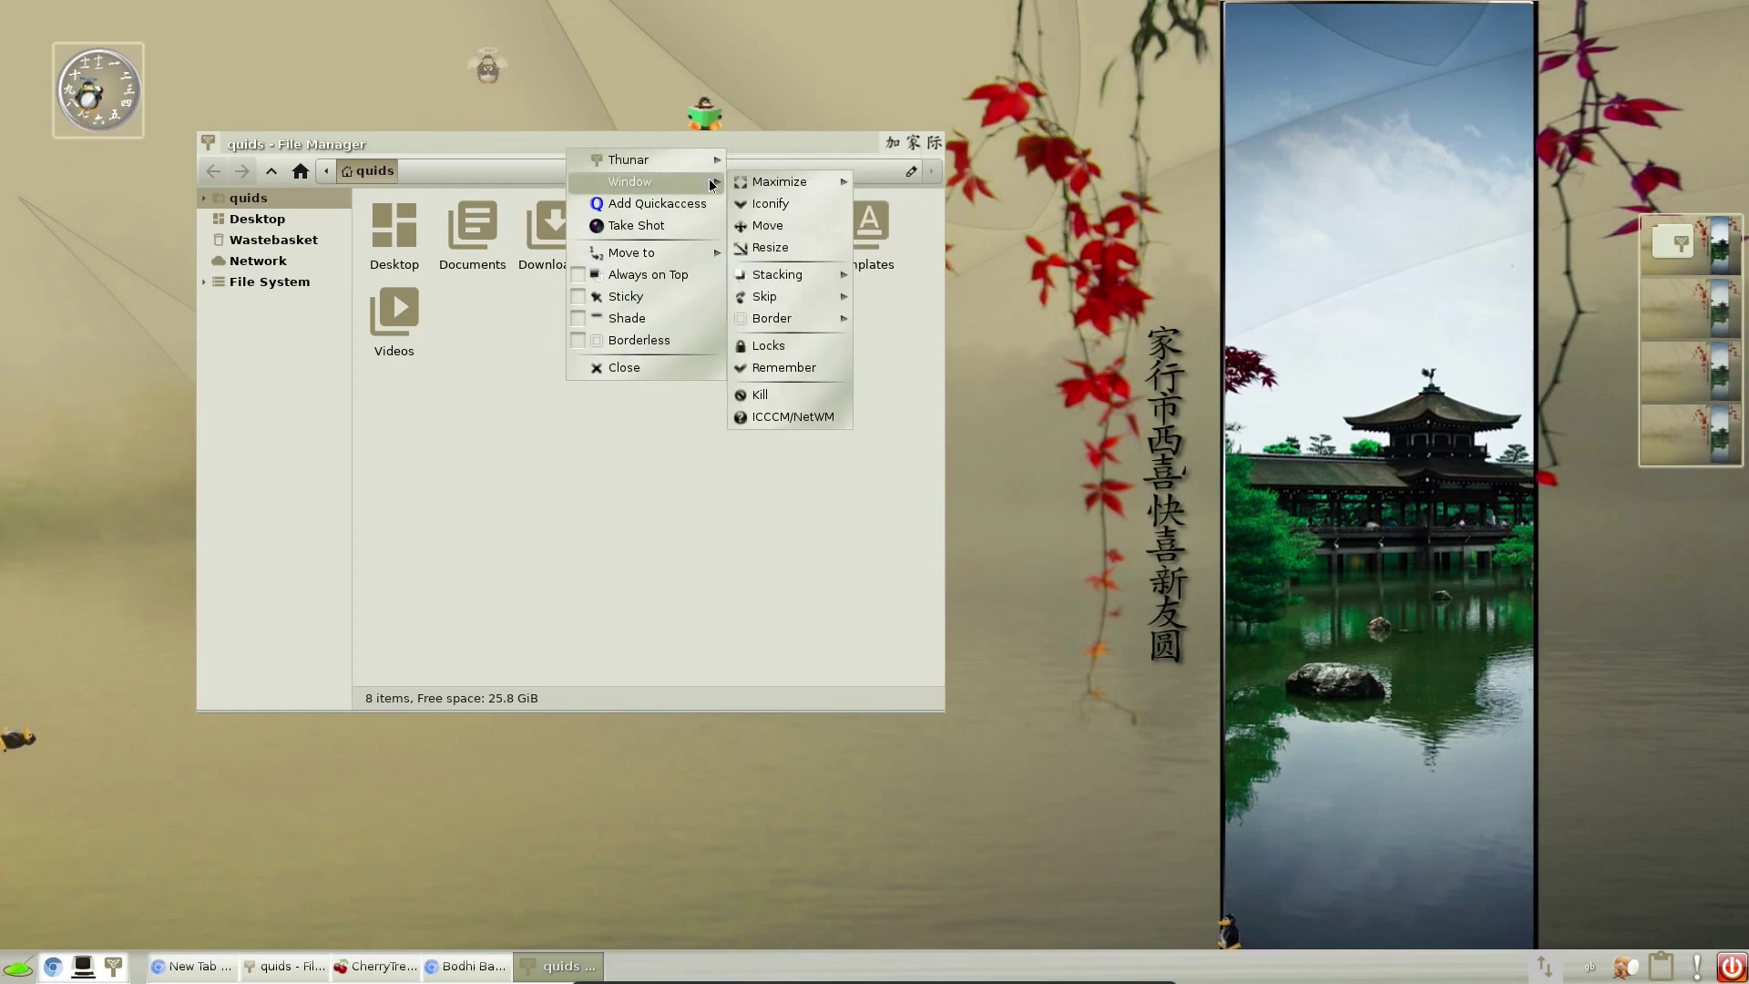
left_click(655, 478)
key("alt+F10")
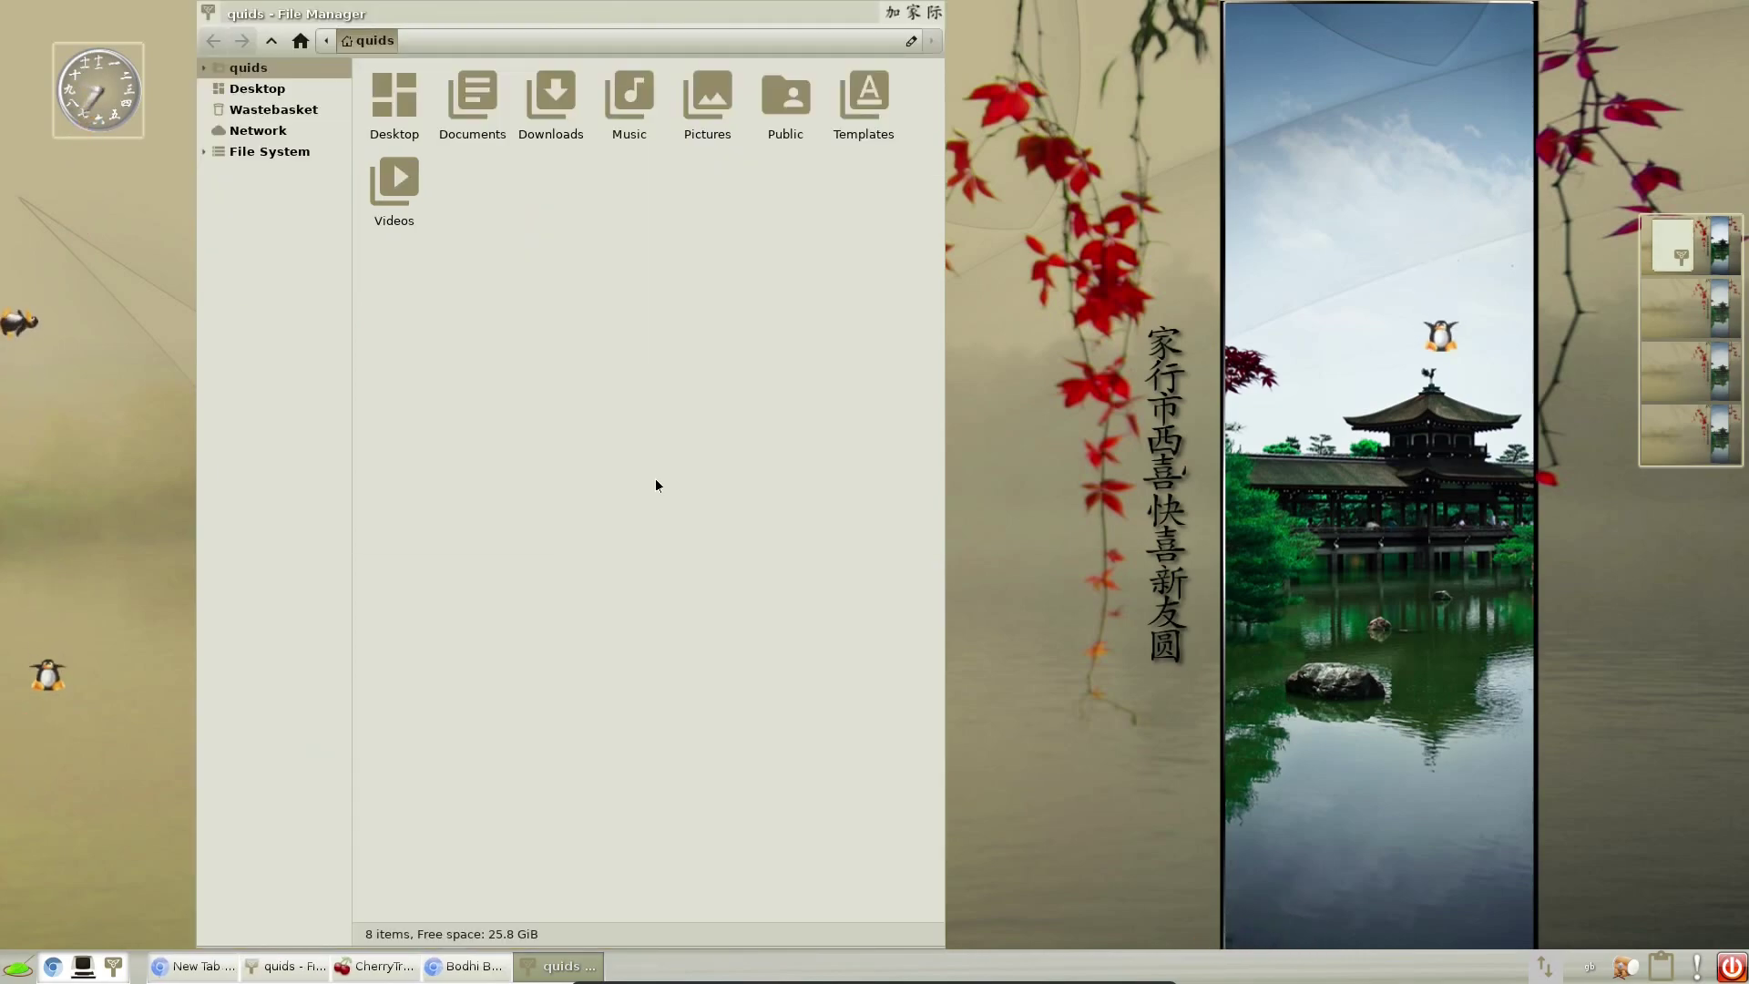
key("alt+F10")
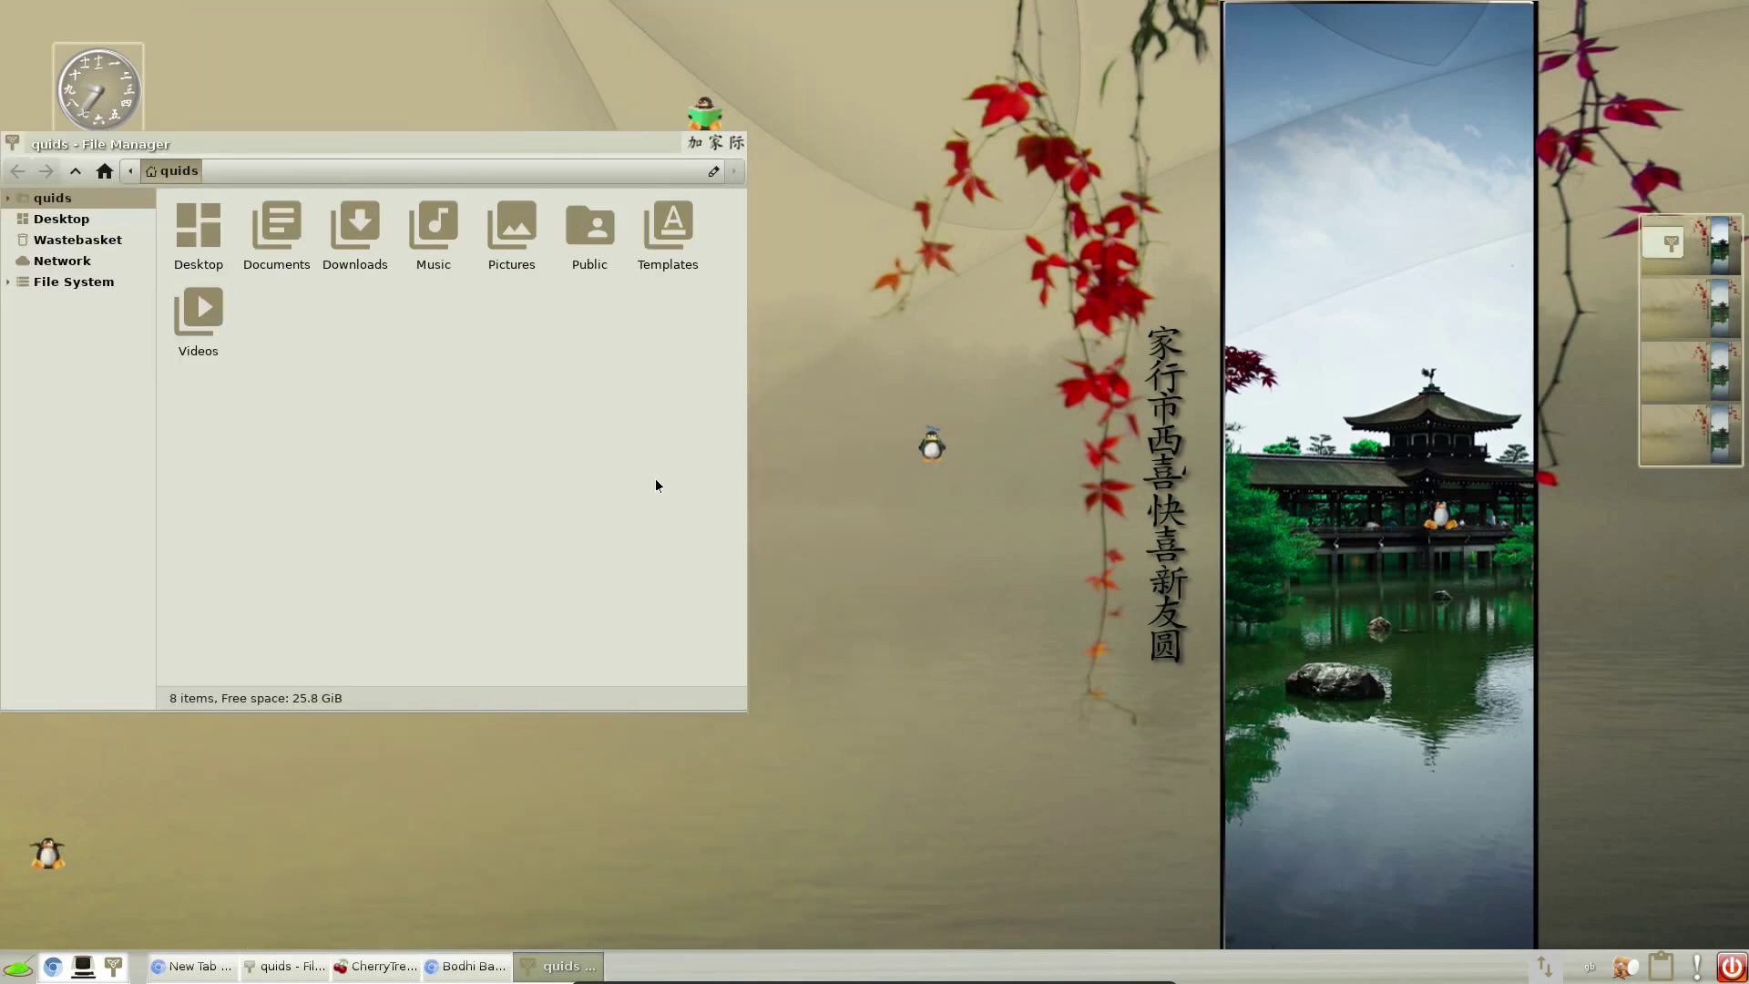
key("alt+F10")
key("alt+F10")
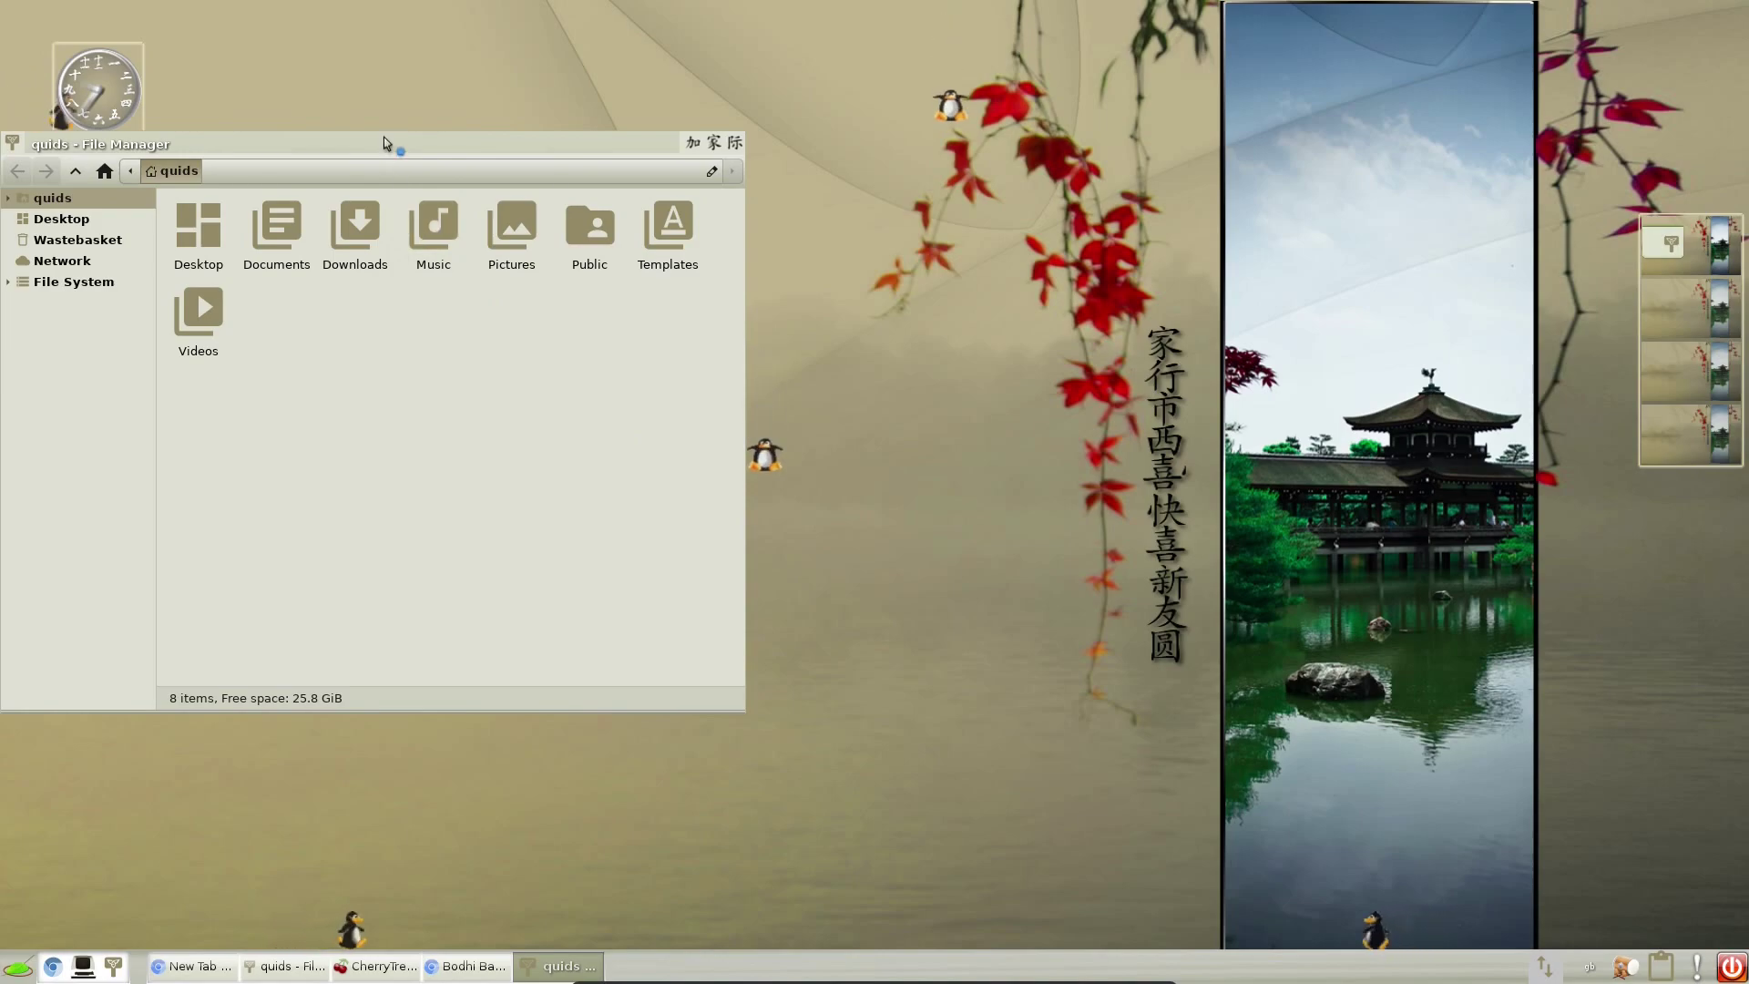
Move the file manager window toward the centre of the screen
left_click_drag(385, 137, 545, 226)
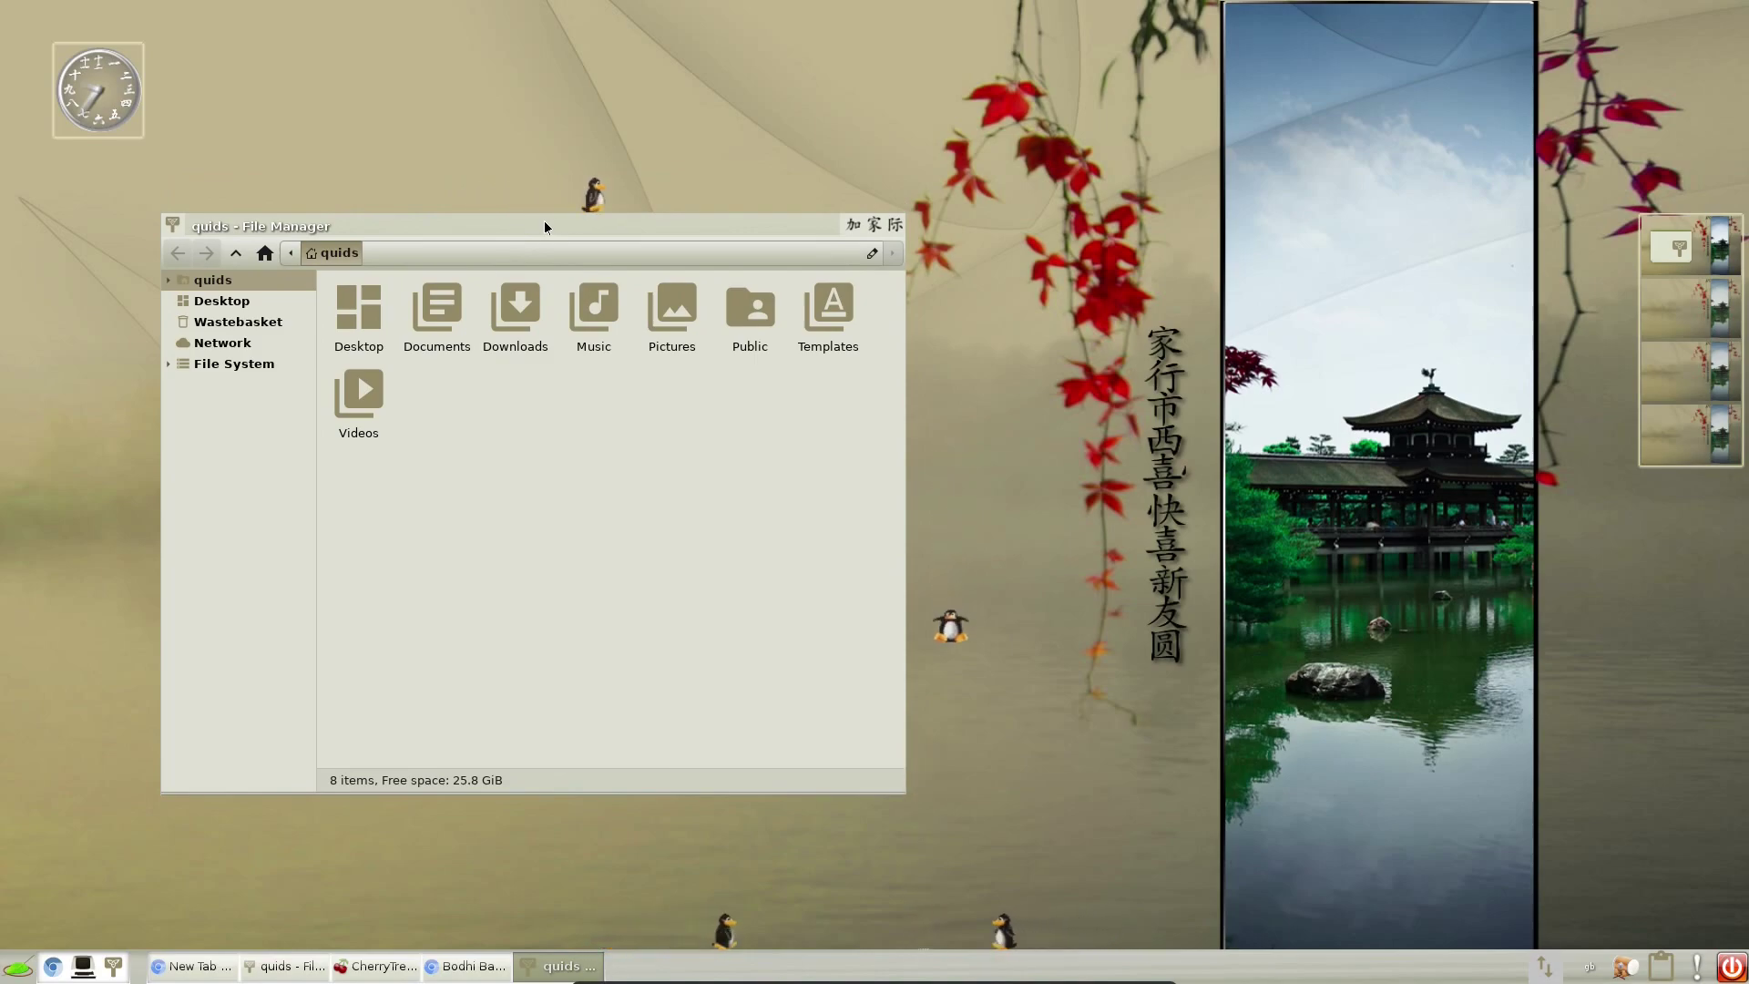
right_click(386, 230)
mouse_move(477, 242)
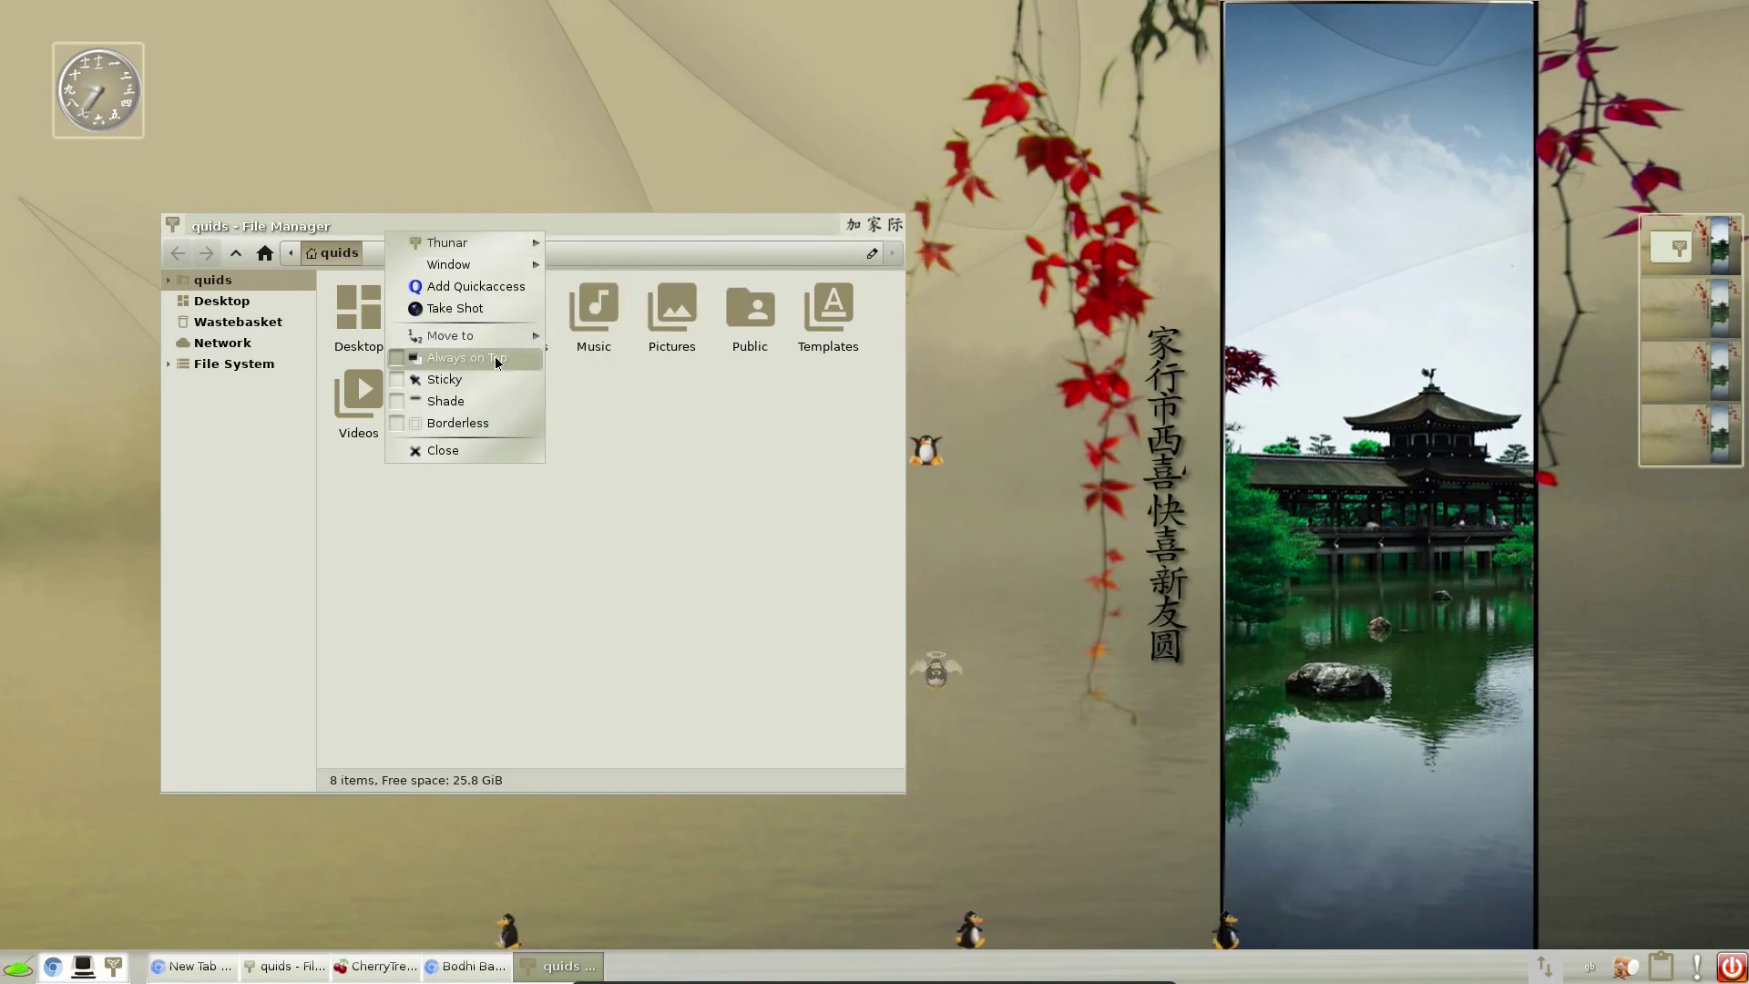
left_click(641, 417)
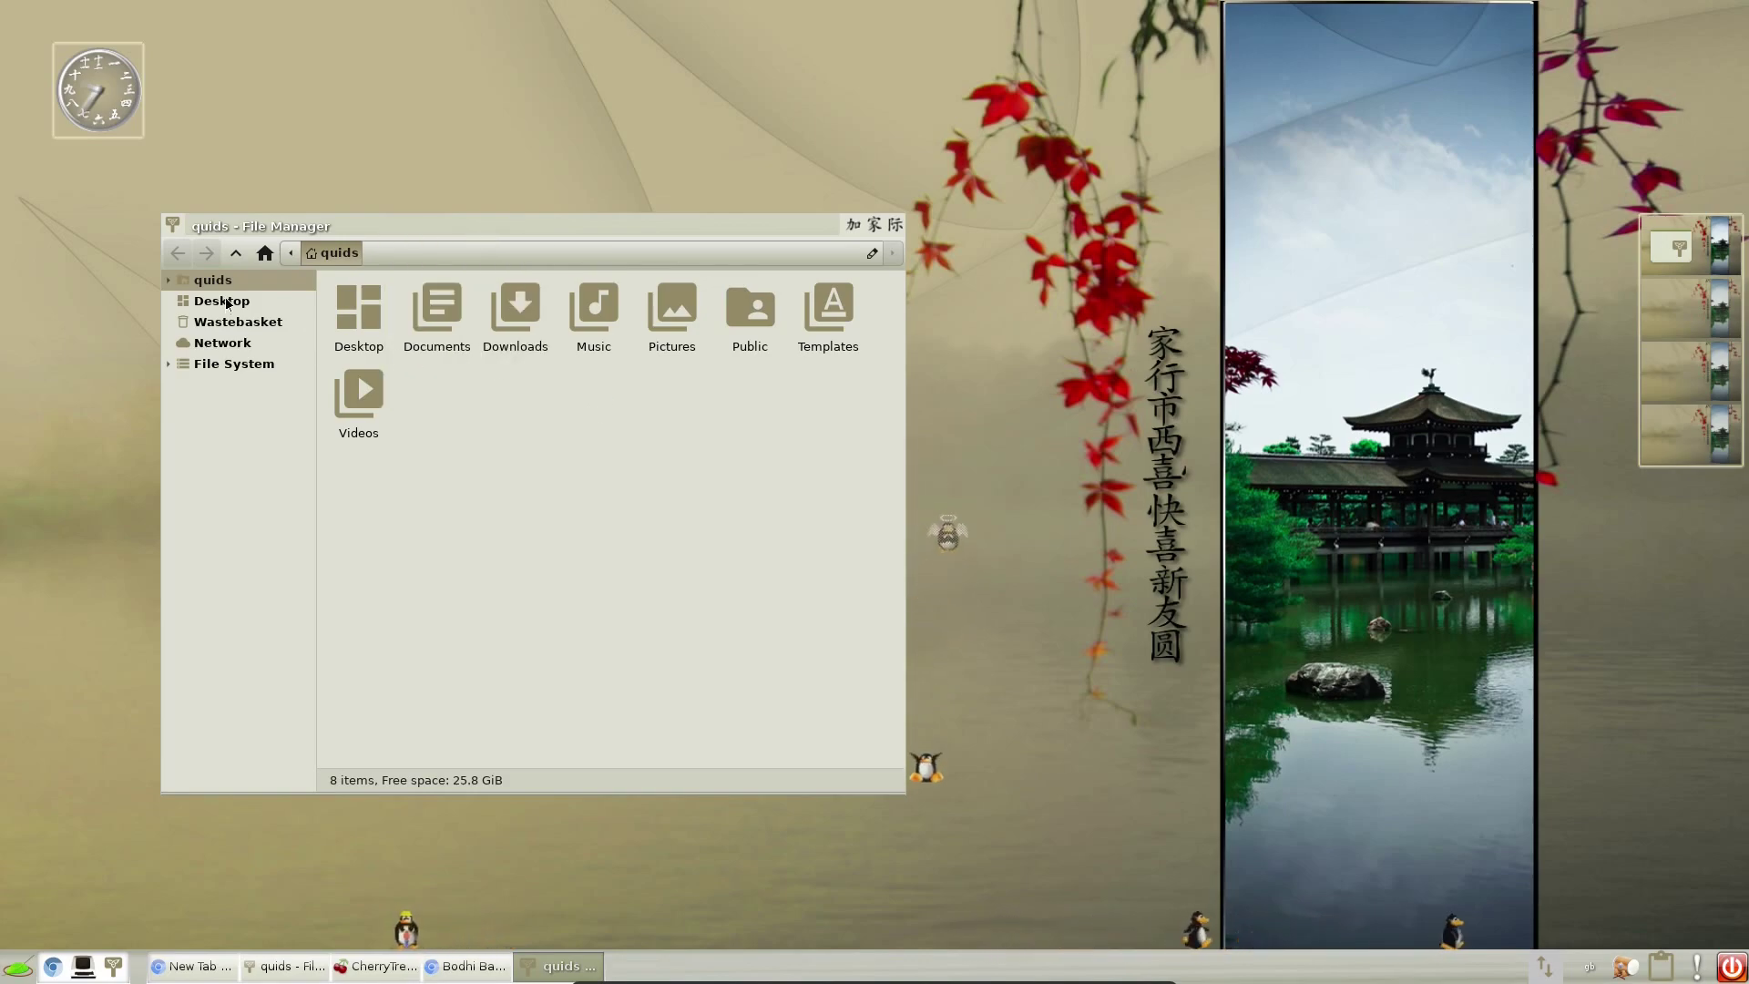
In Documents, cancel importing tld.csv, then open Snaps.odp in LibreOffice Impress
double_click(438, 309)
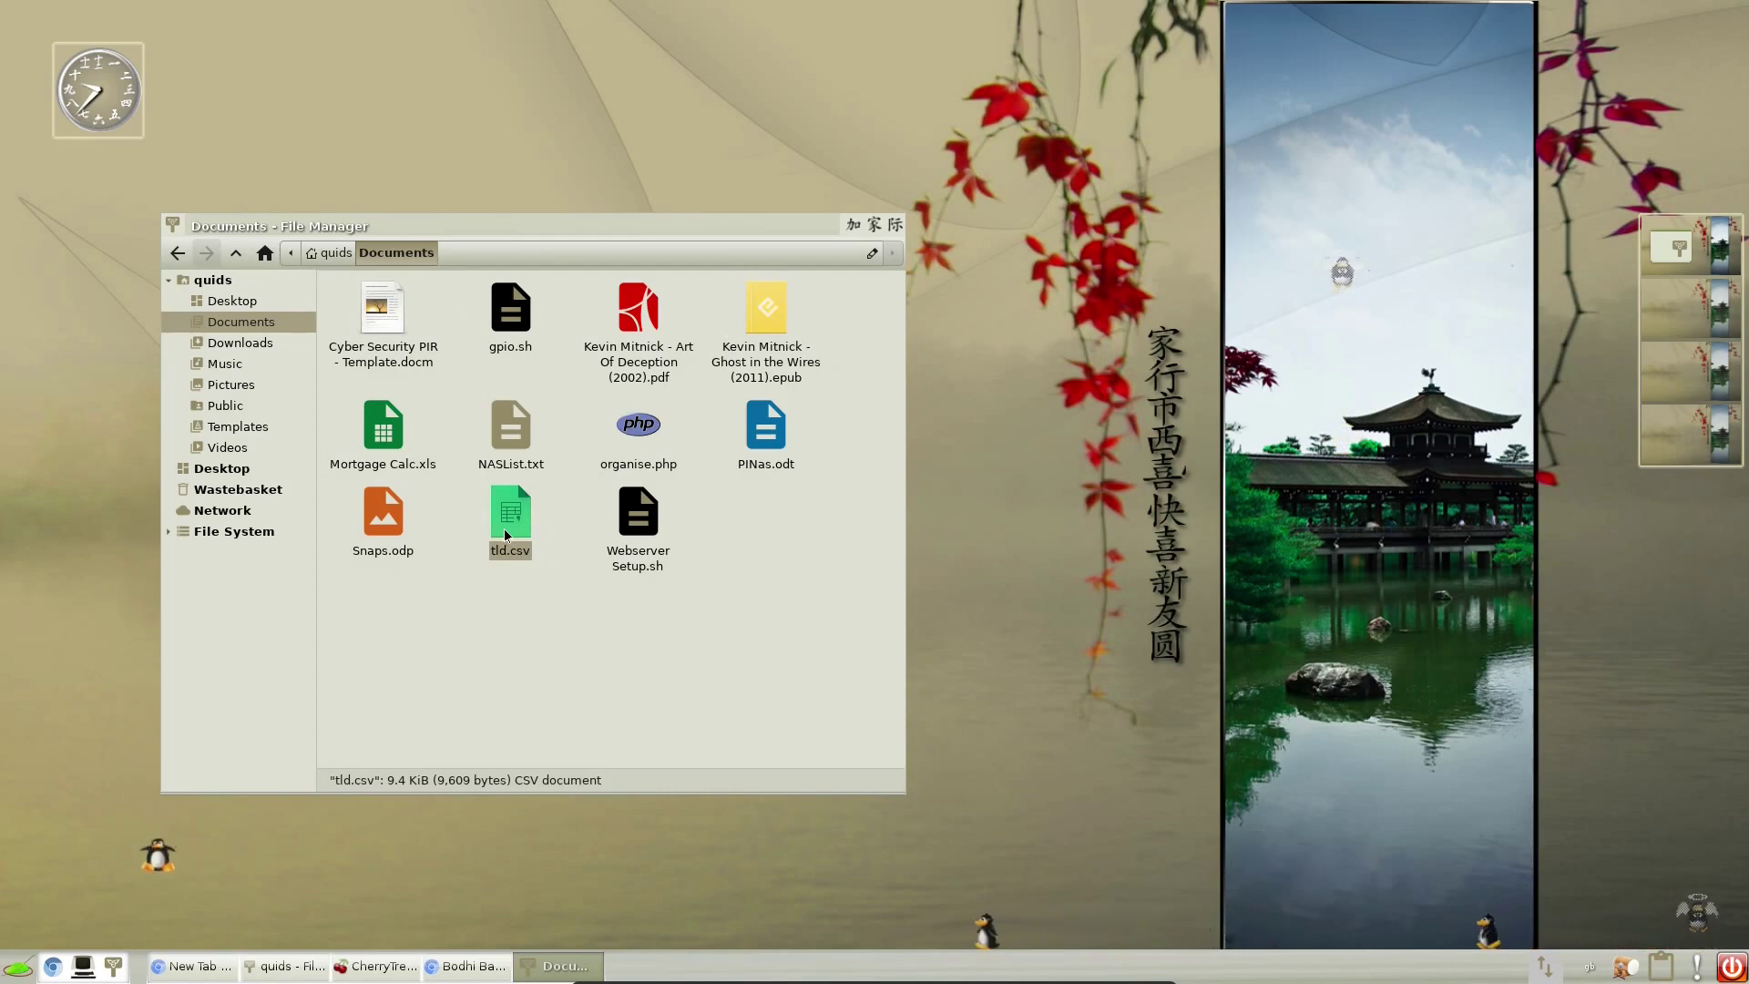
left_click(556, 508)
left_click(396, 425)
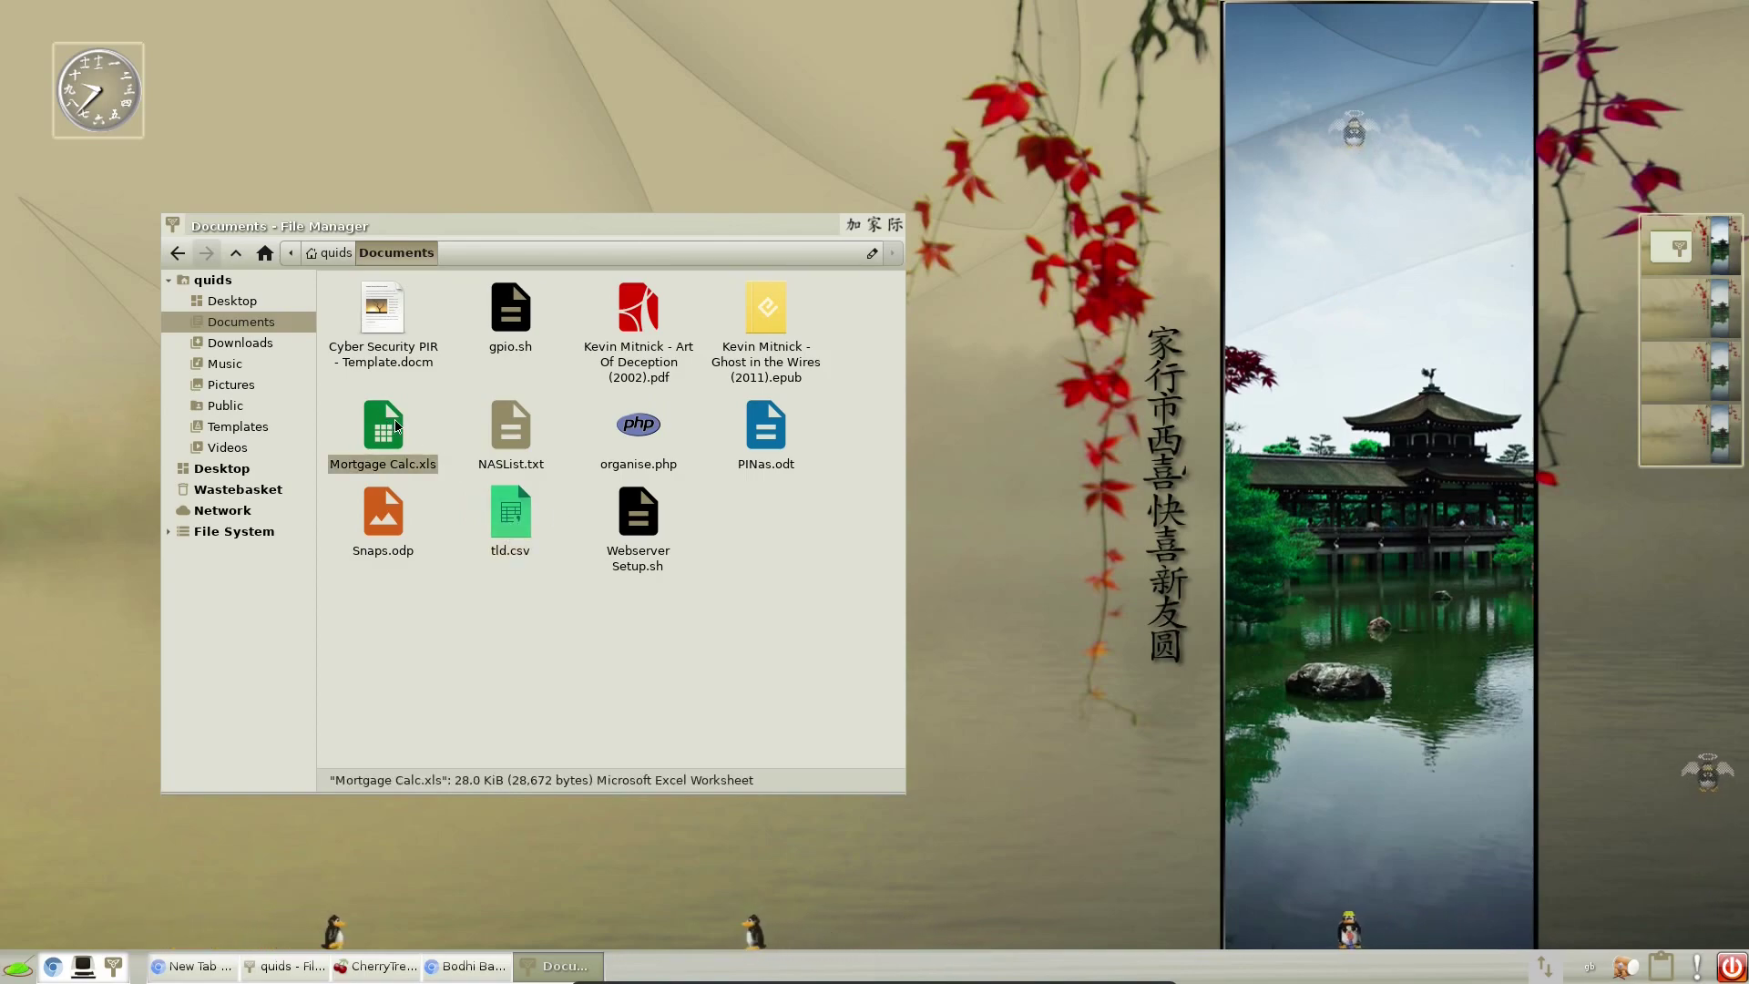
double_click(524, 515)
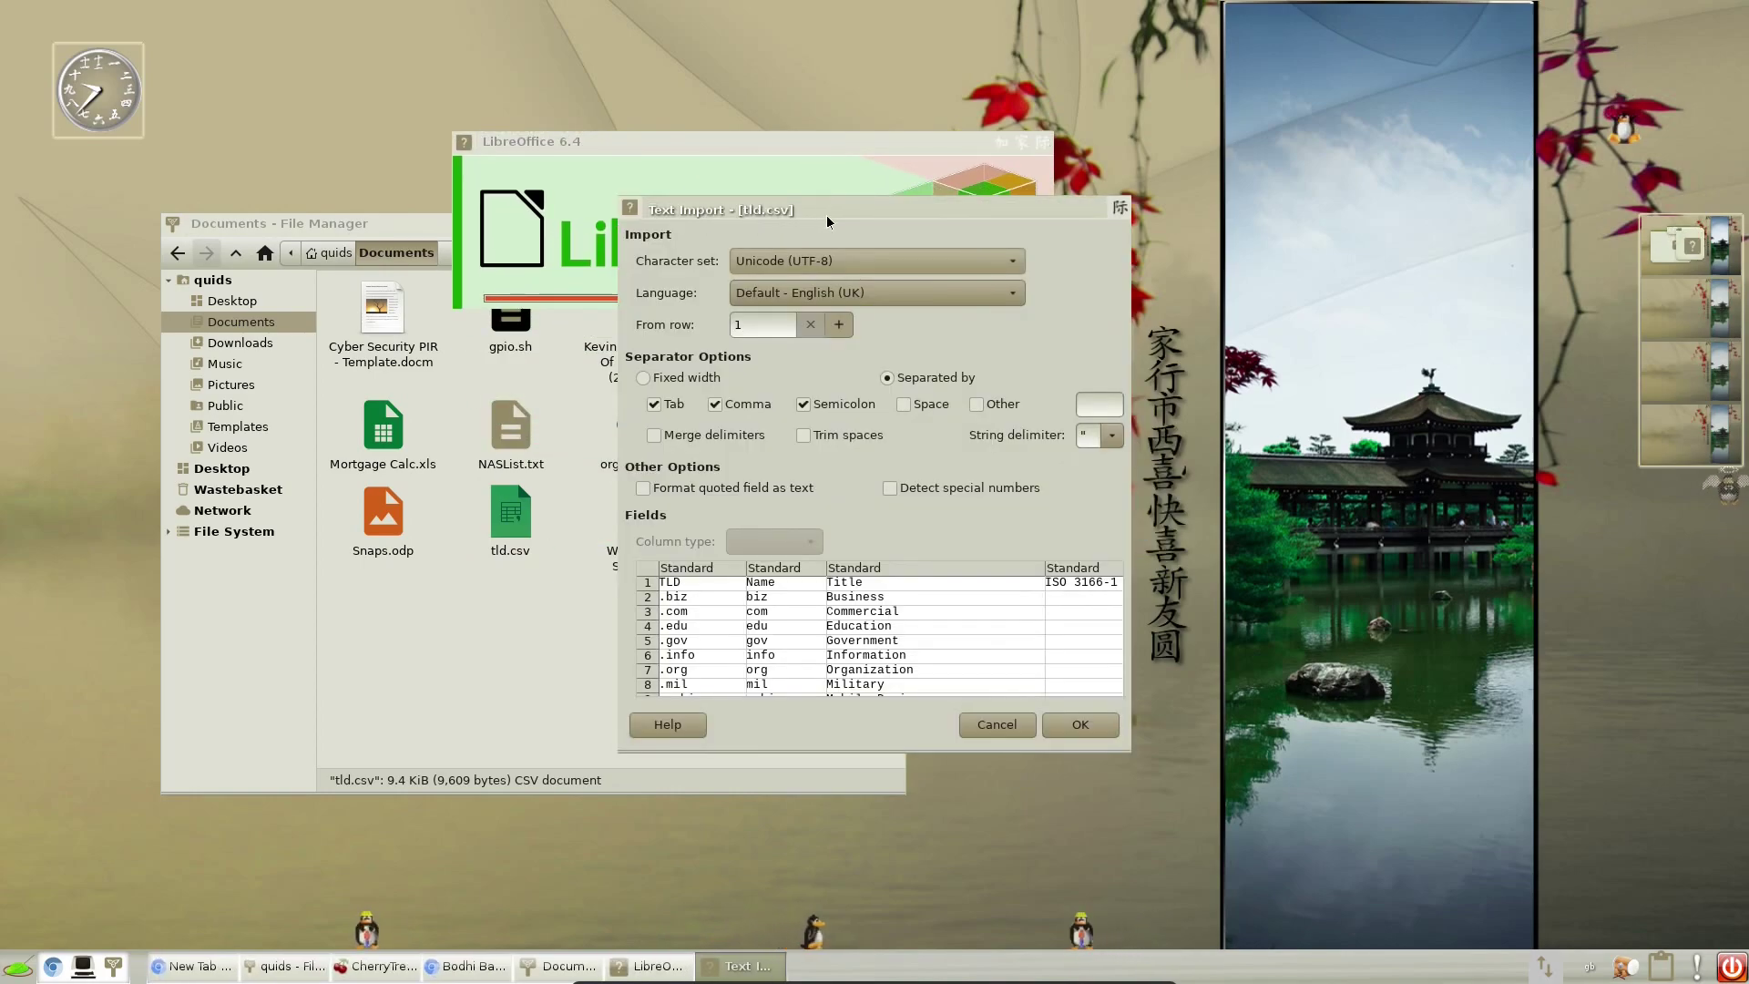
left_click(1017, 732)
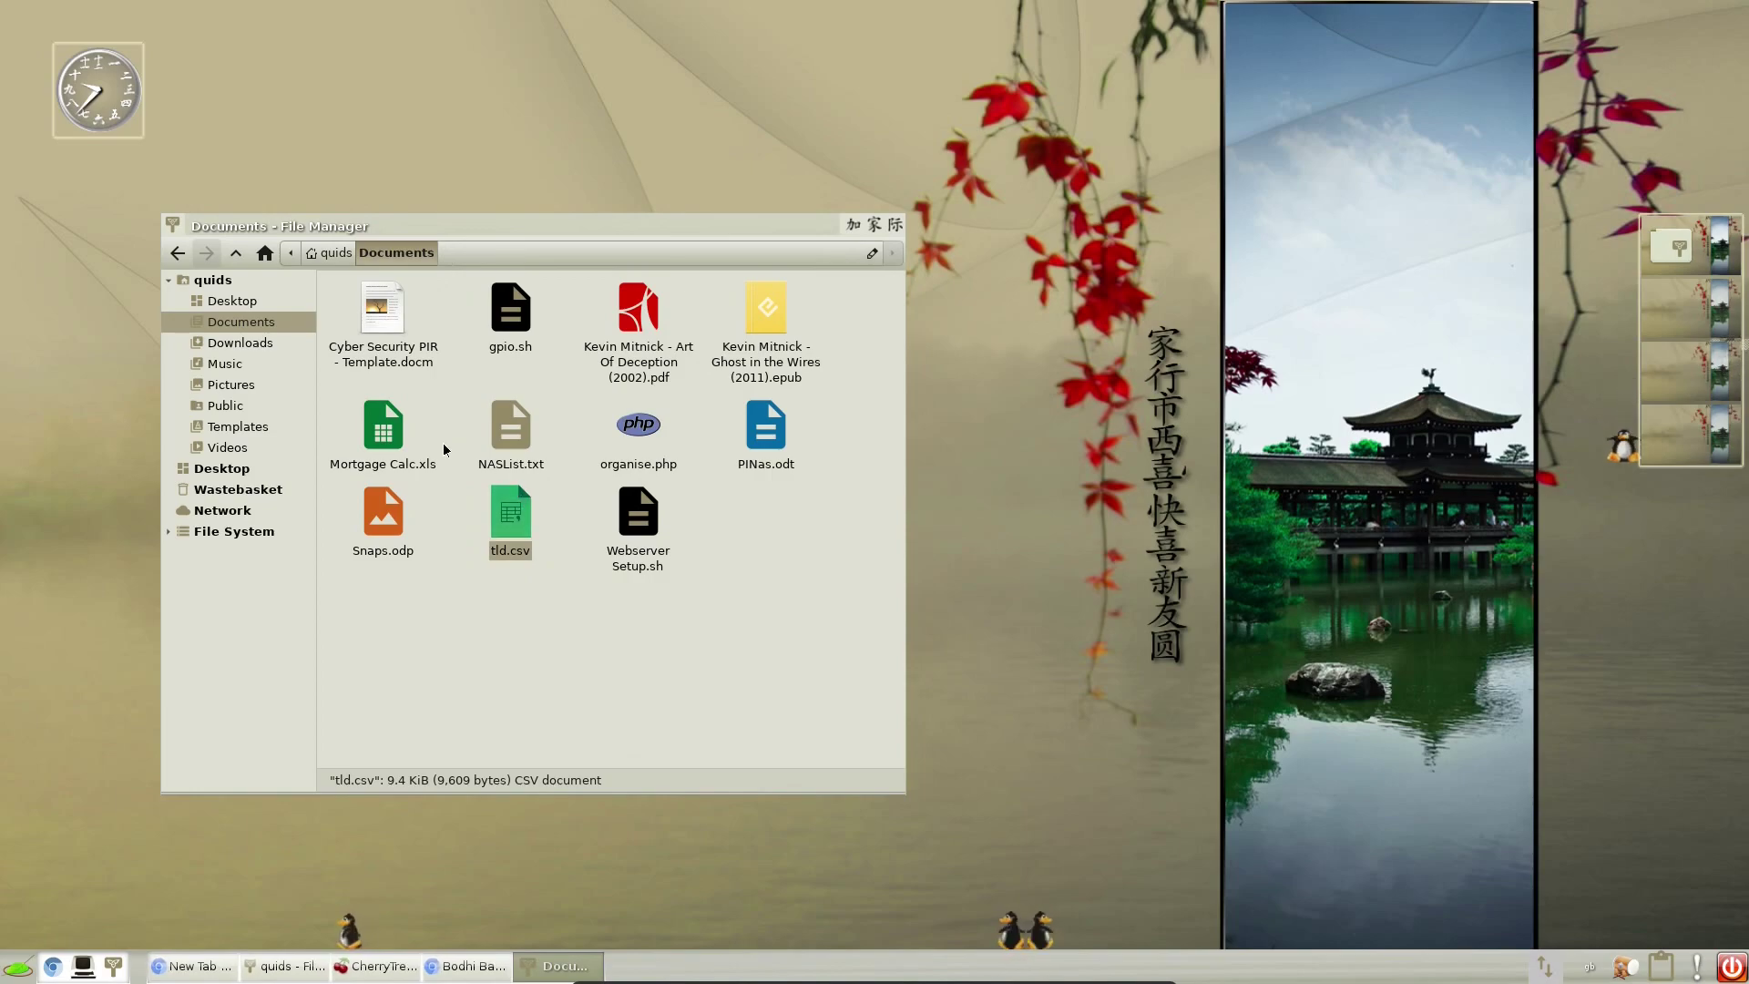
left_click(399, 511)
double_click(399, 510)
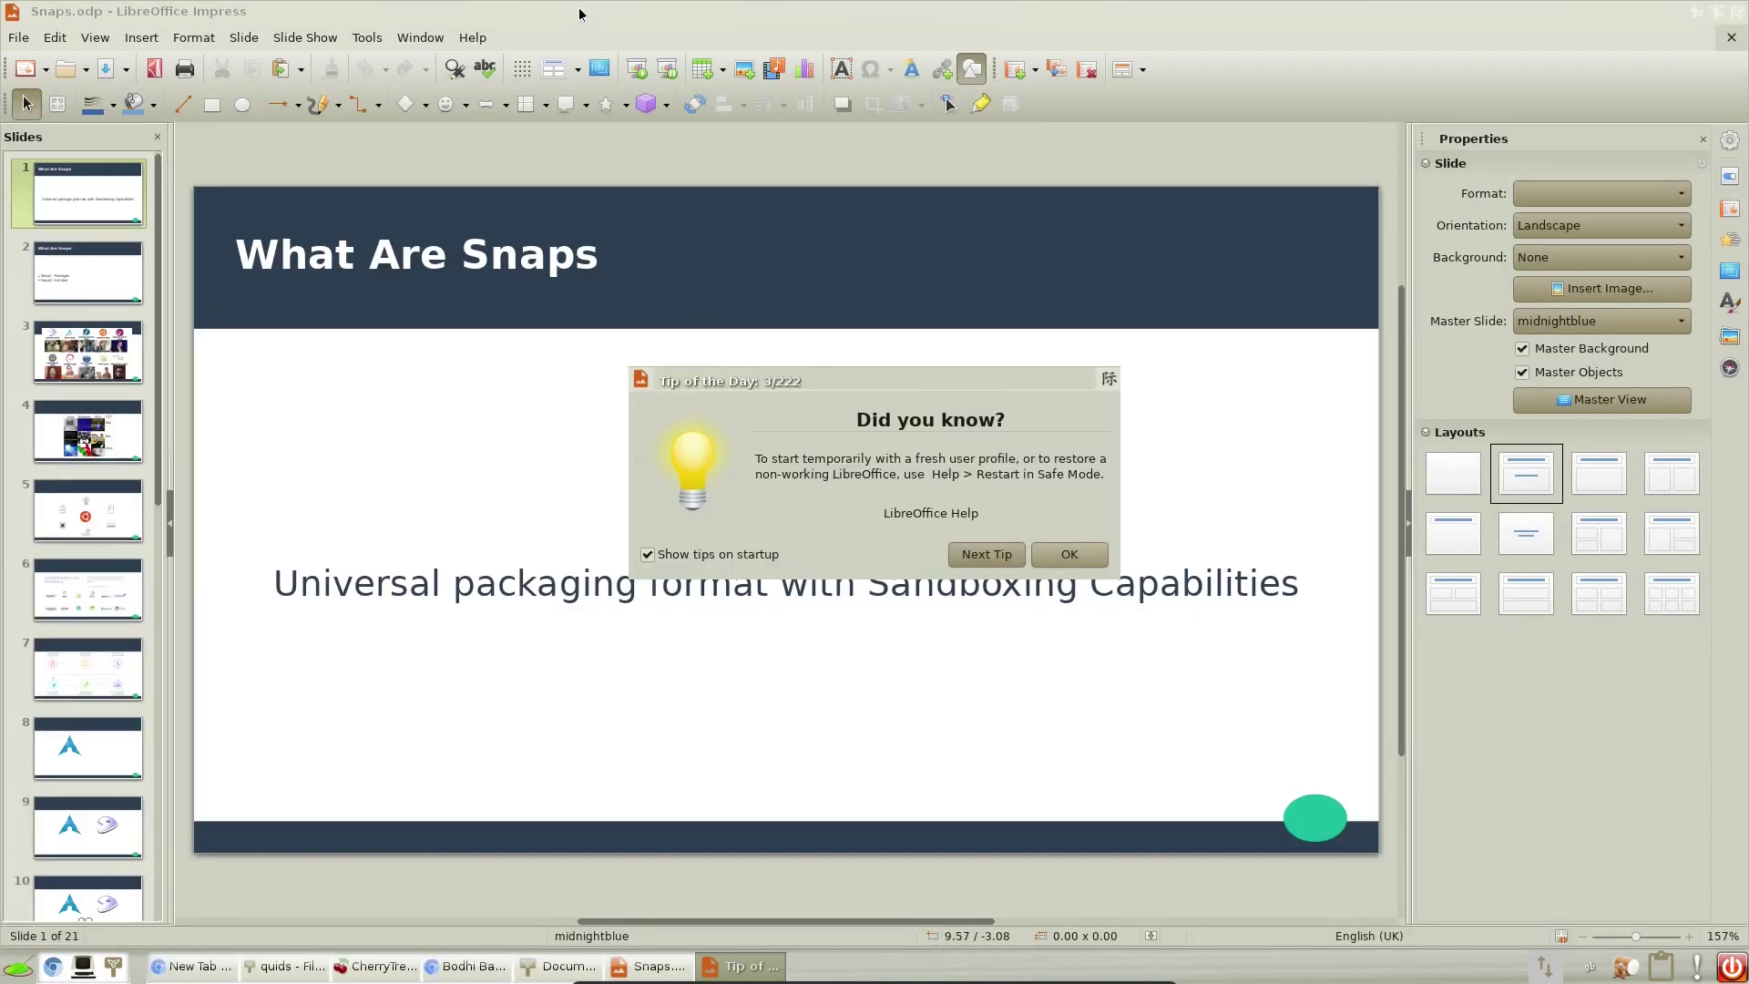
double_click(584, 13)
double_click(1019, 149)
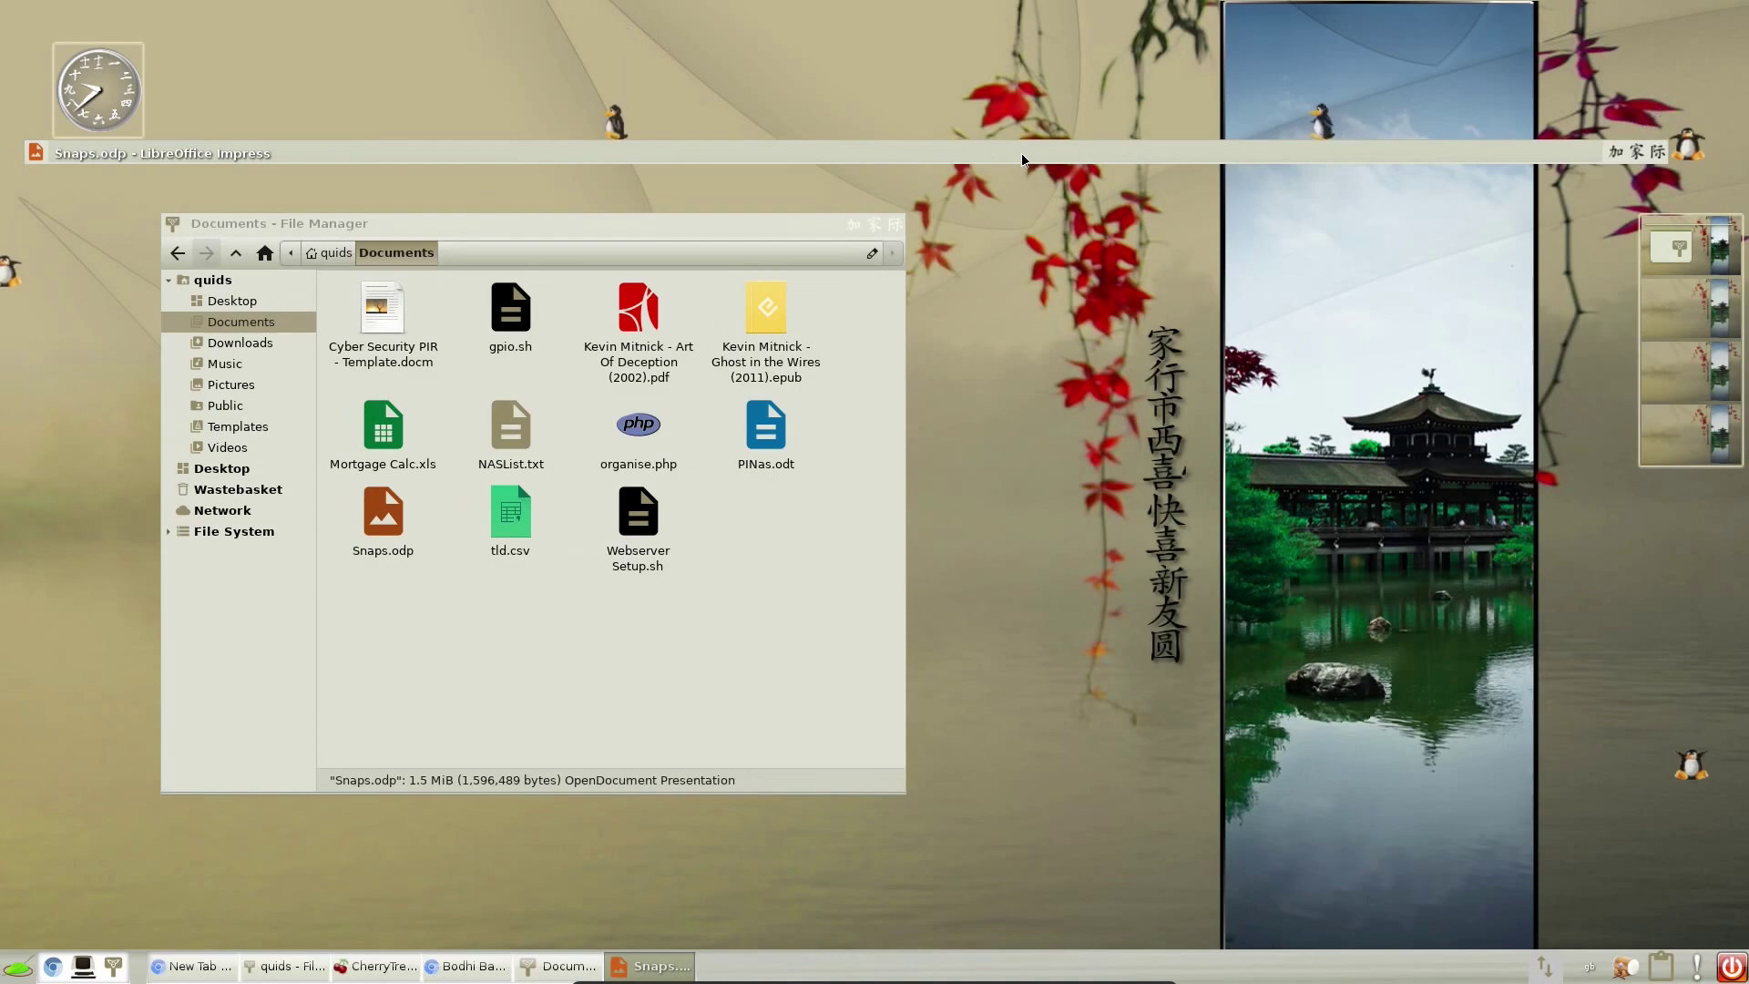
double_click(1021, 155)
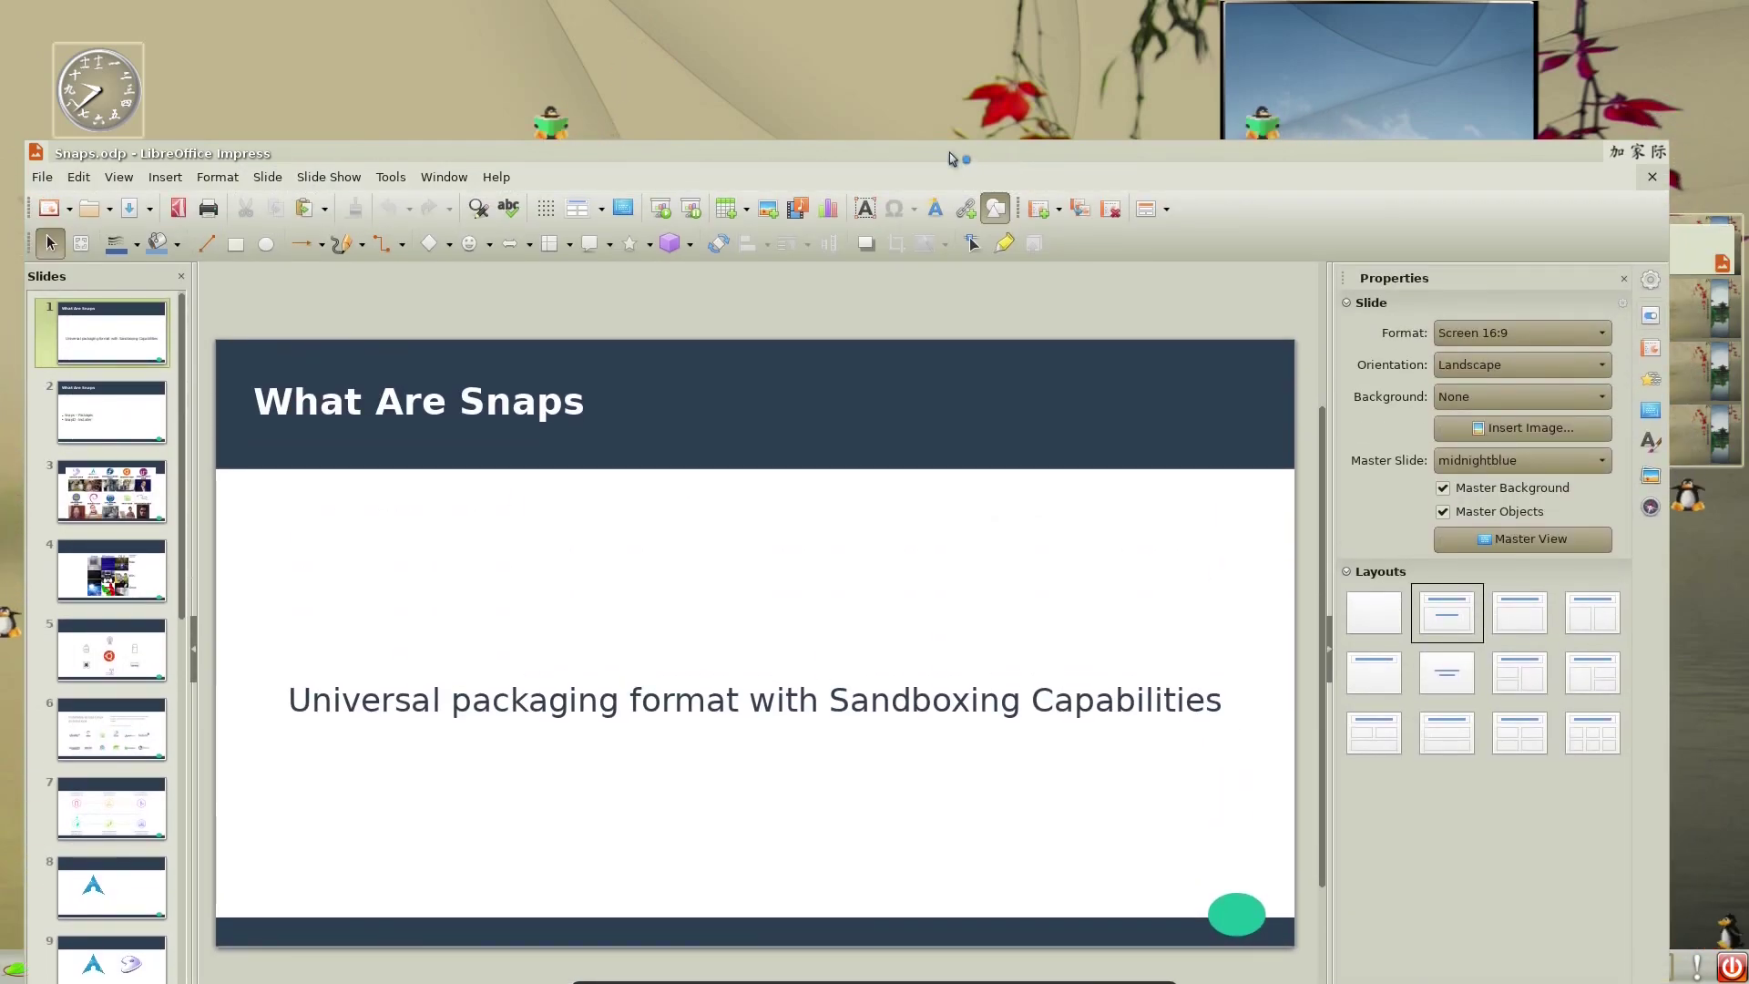
left_click_drag(949, 154, 4, 496)
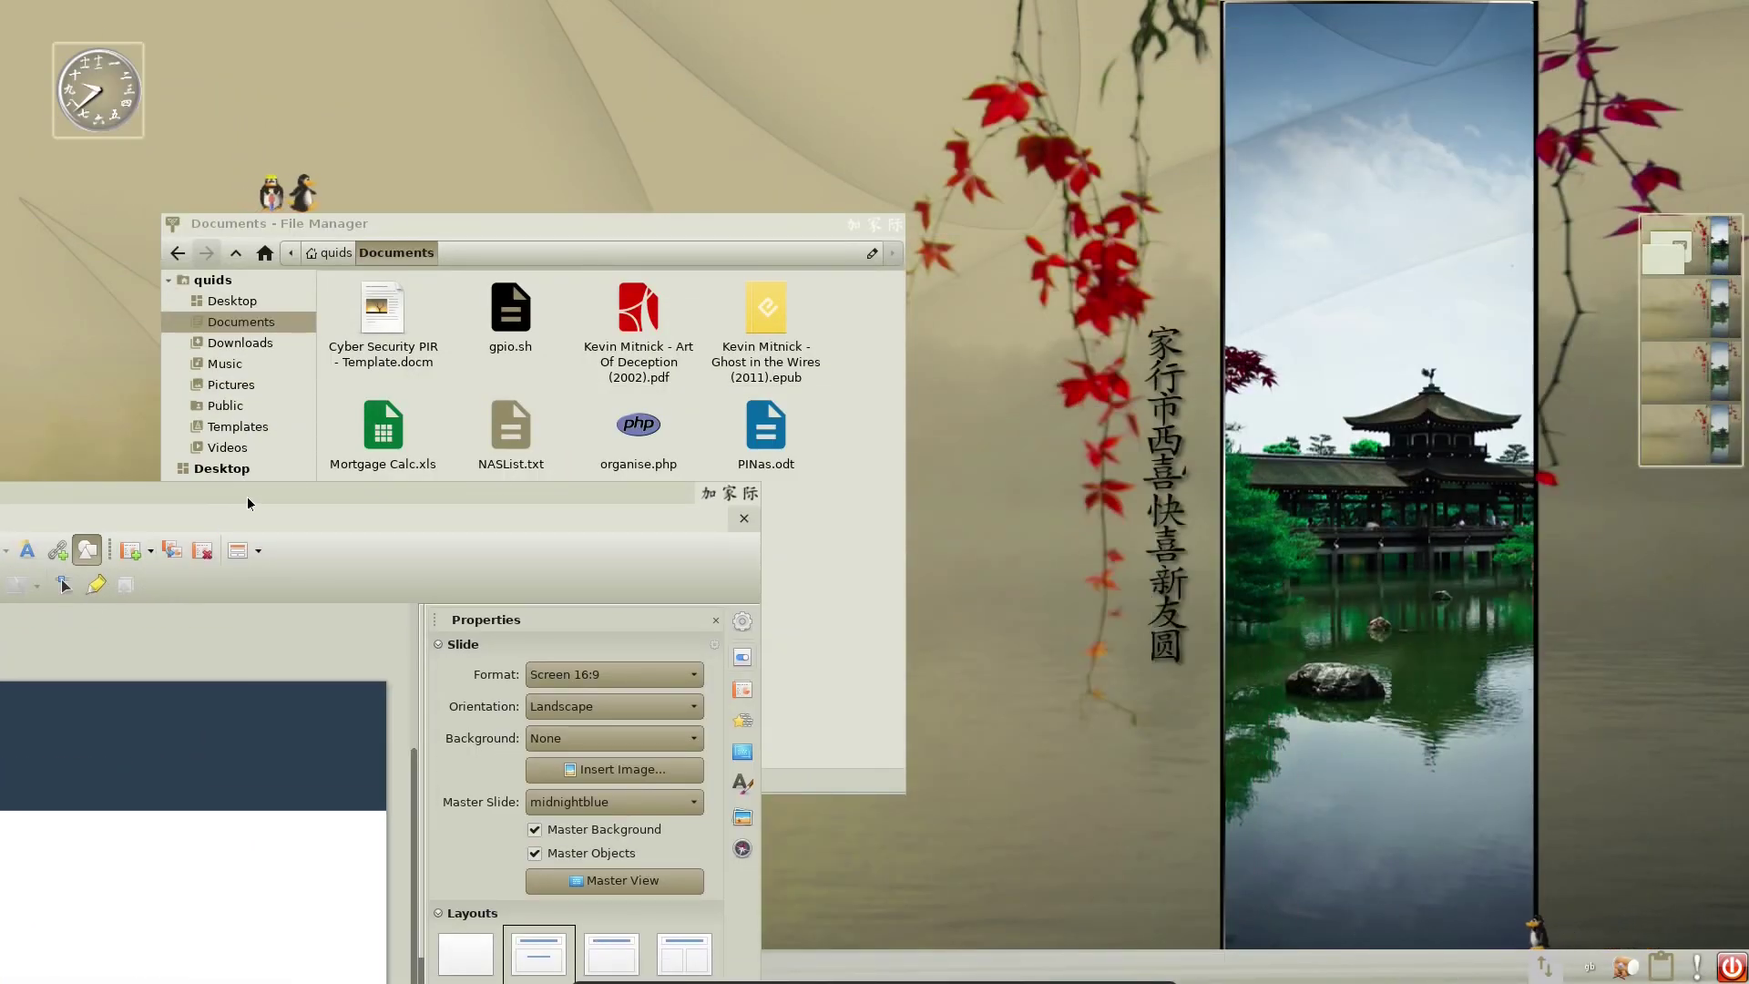
left_click_drag(347, 511, 1181, 67)
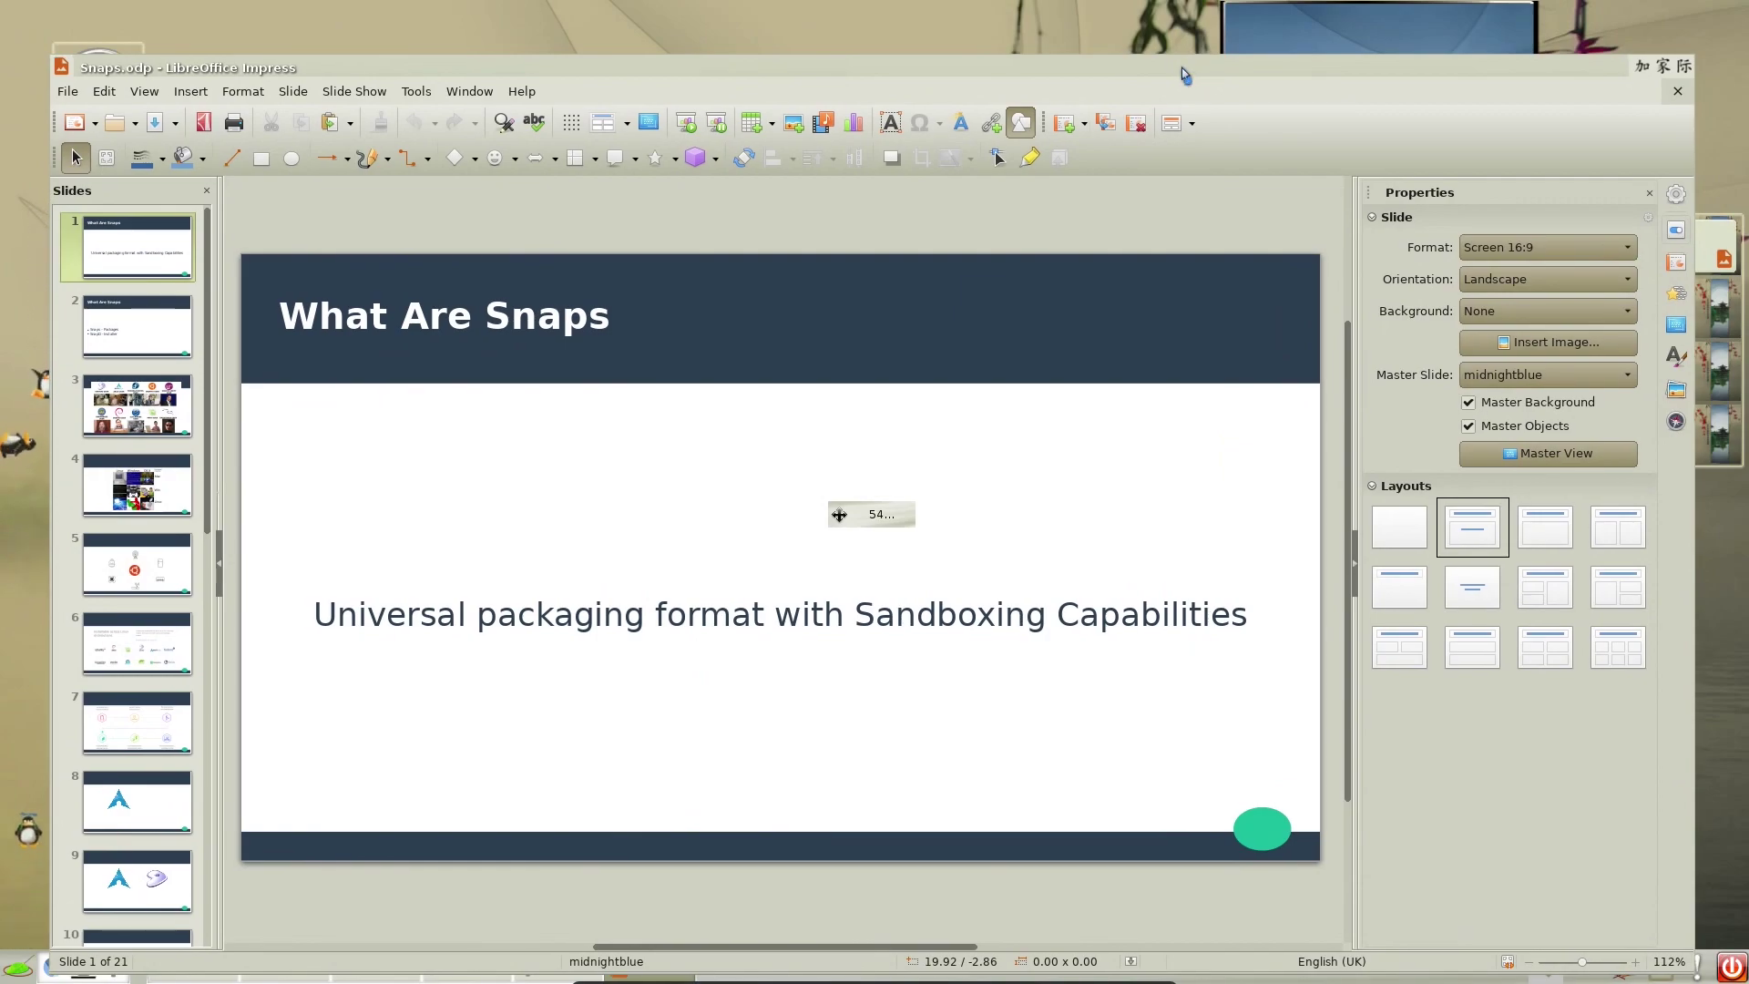
left_click(1663, 67)
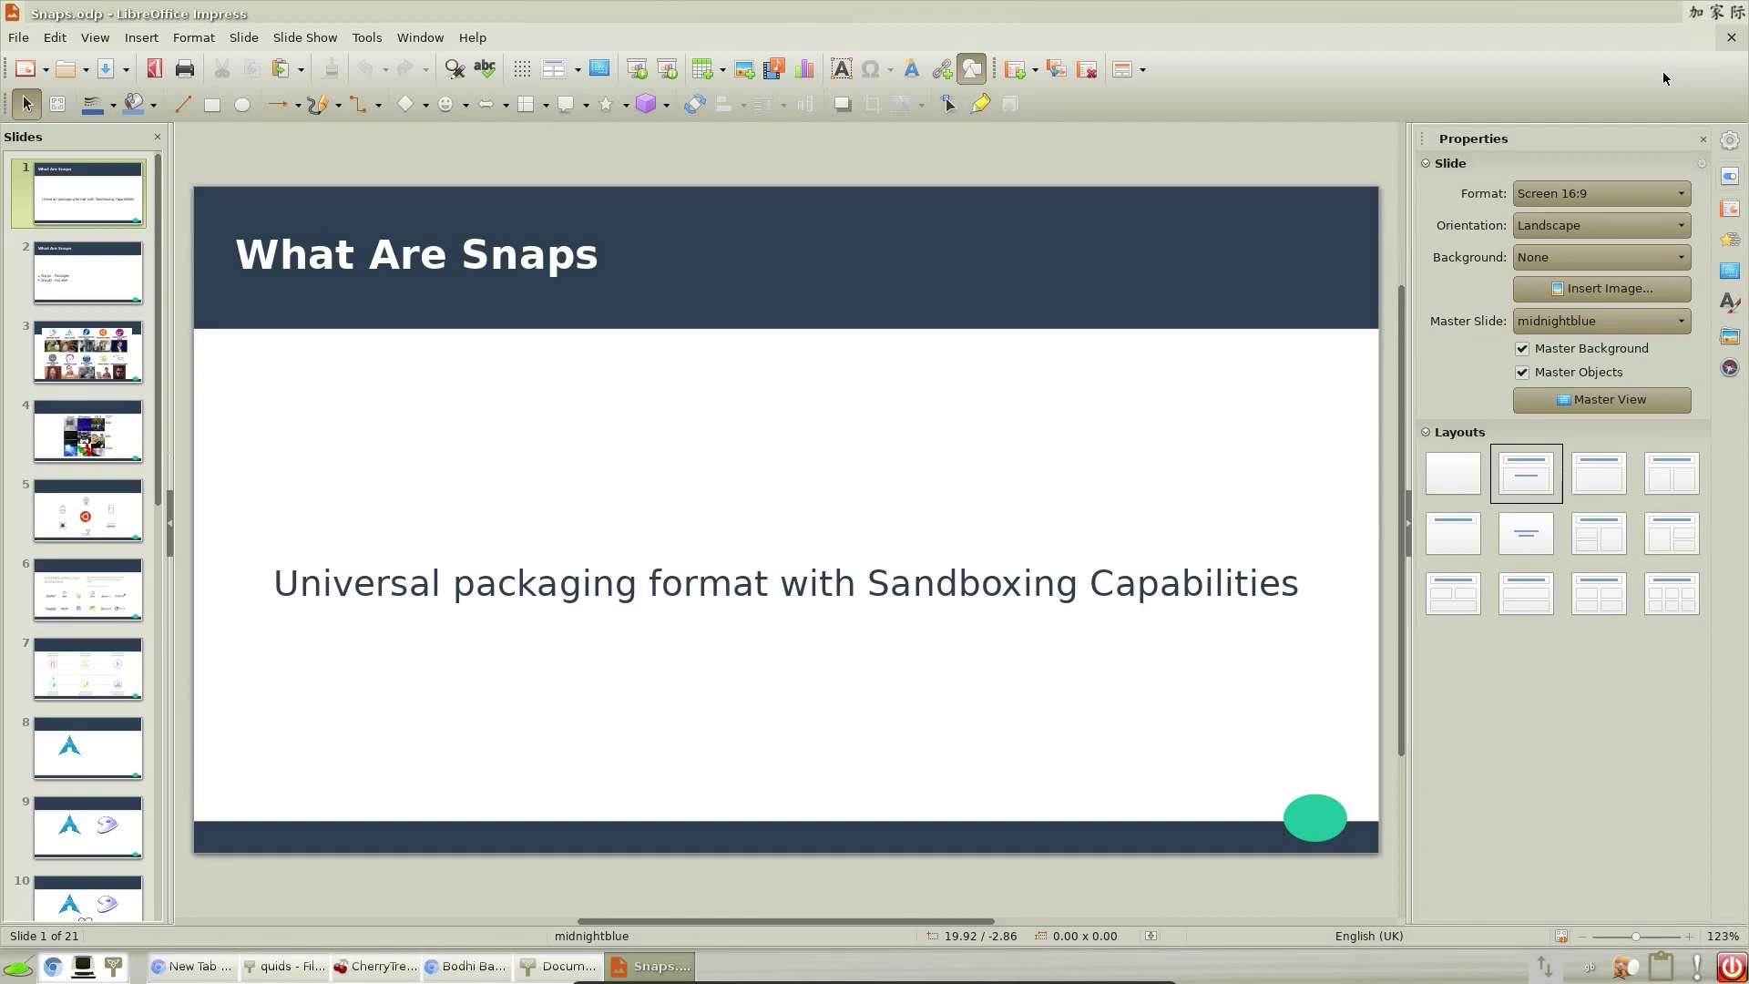
Minimize Impress and scroll through the Moksha Basics guide page in Chromium
left_click(1697, 14)
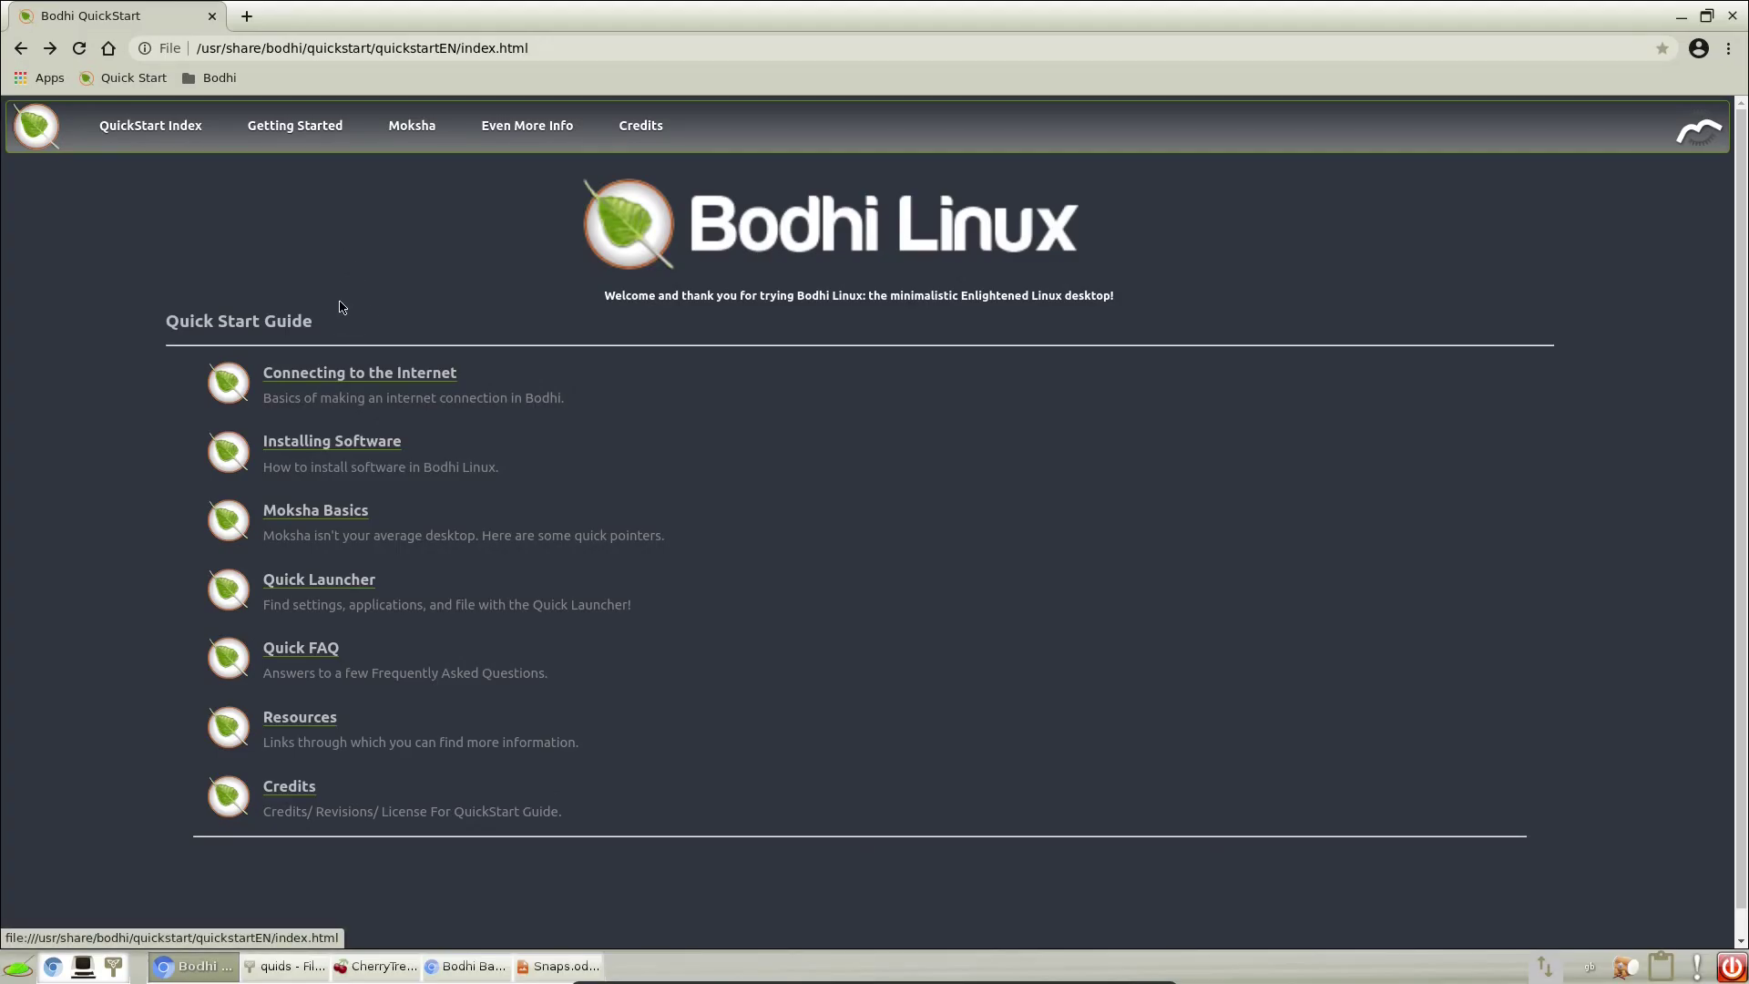
left_click(325, 520)
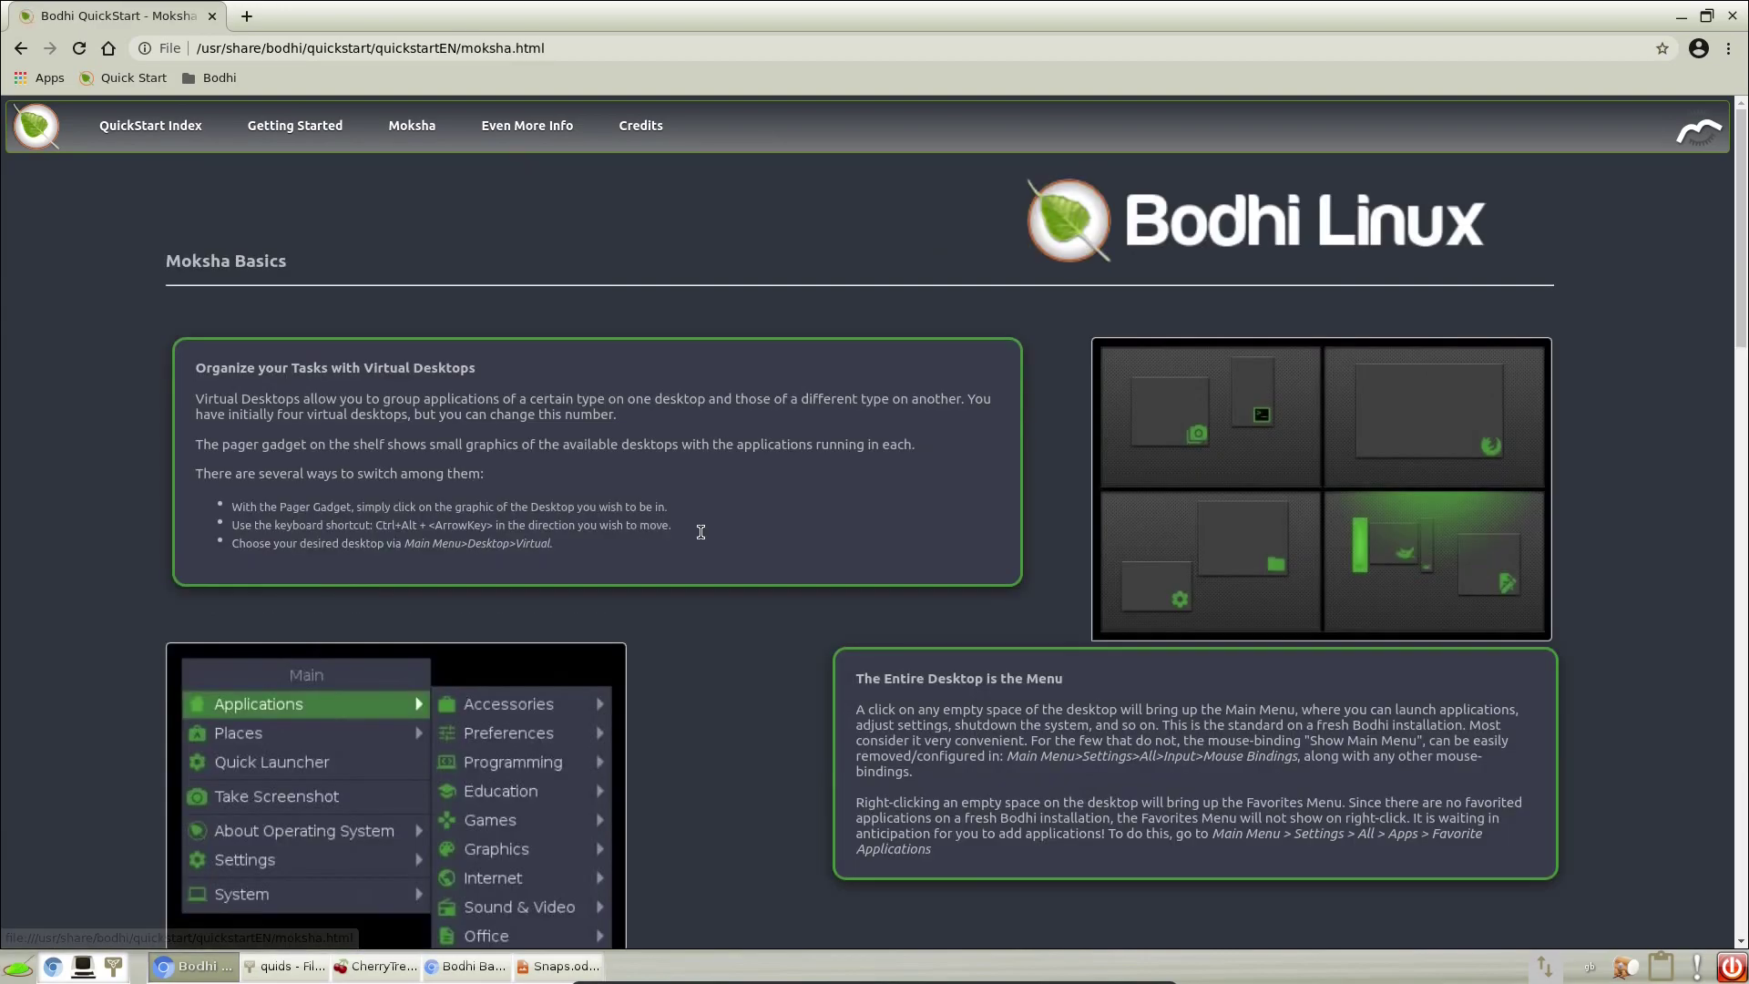
scroll(1743, 392, "down", 5)
left_click_drag(1745, 401, 1733, 716)
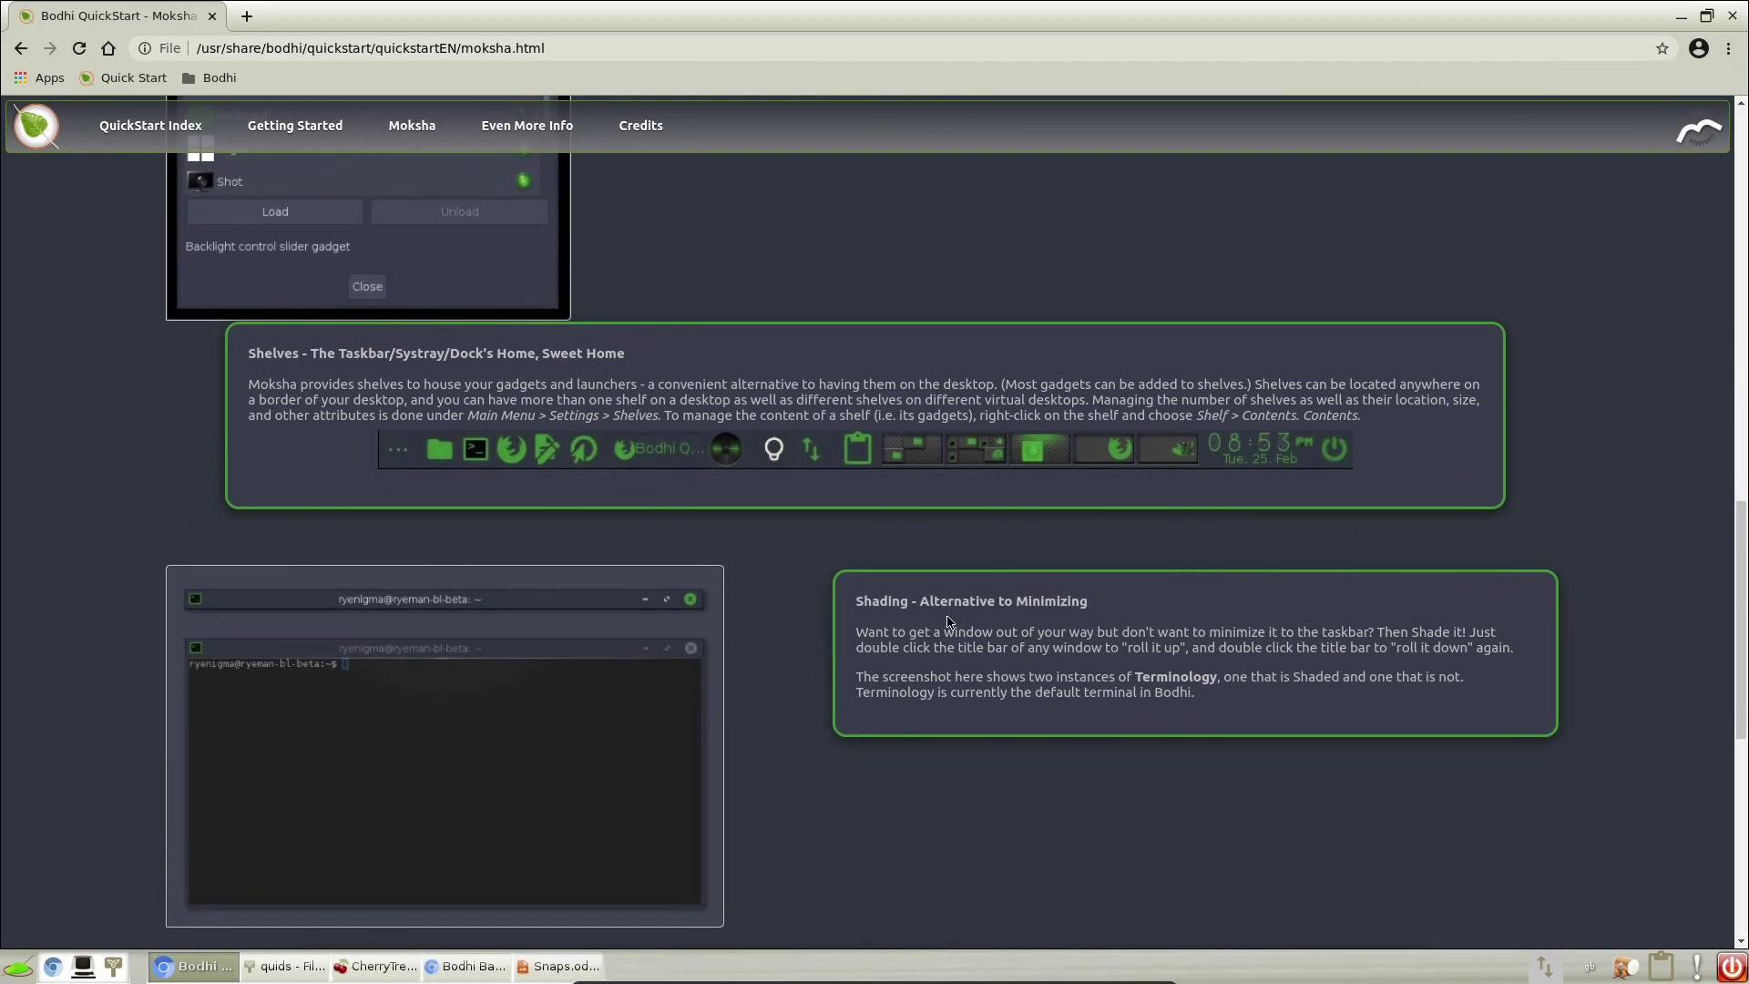
left_click_drag(1743, 684, 1744, 835)
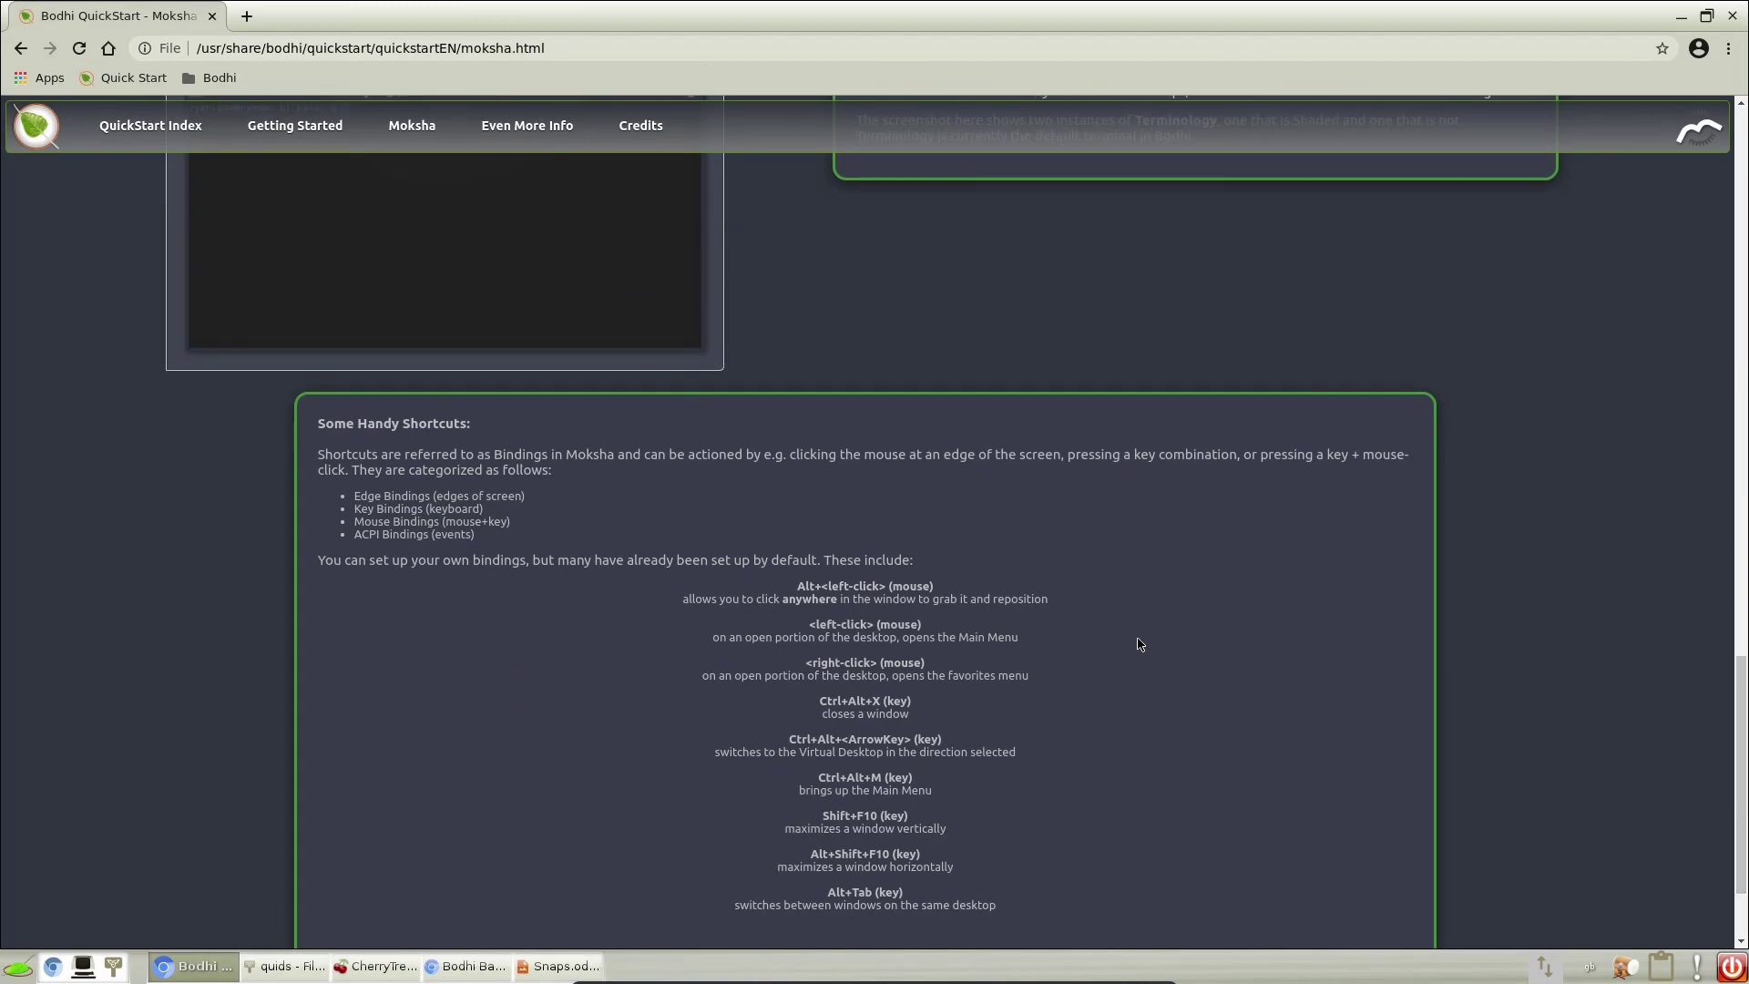
scroll(1020, 599, "down", 2)
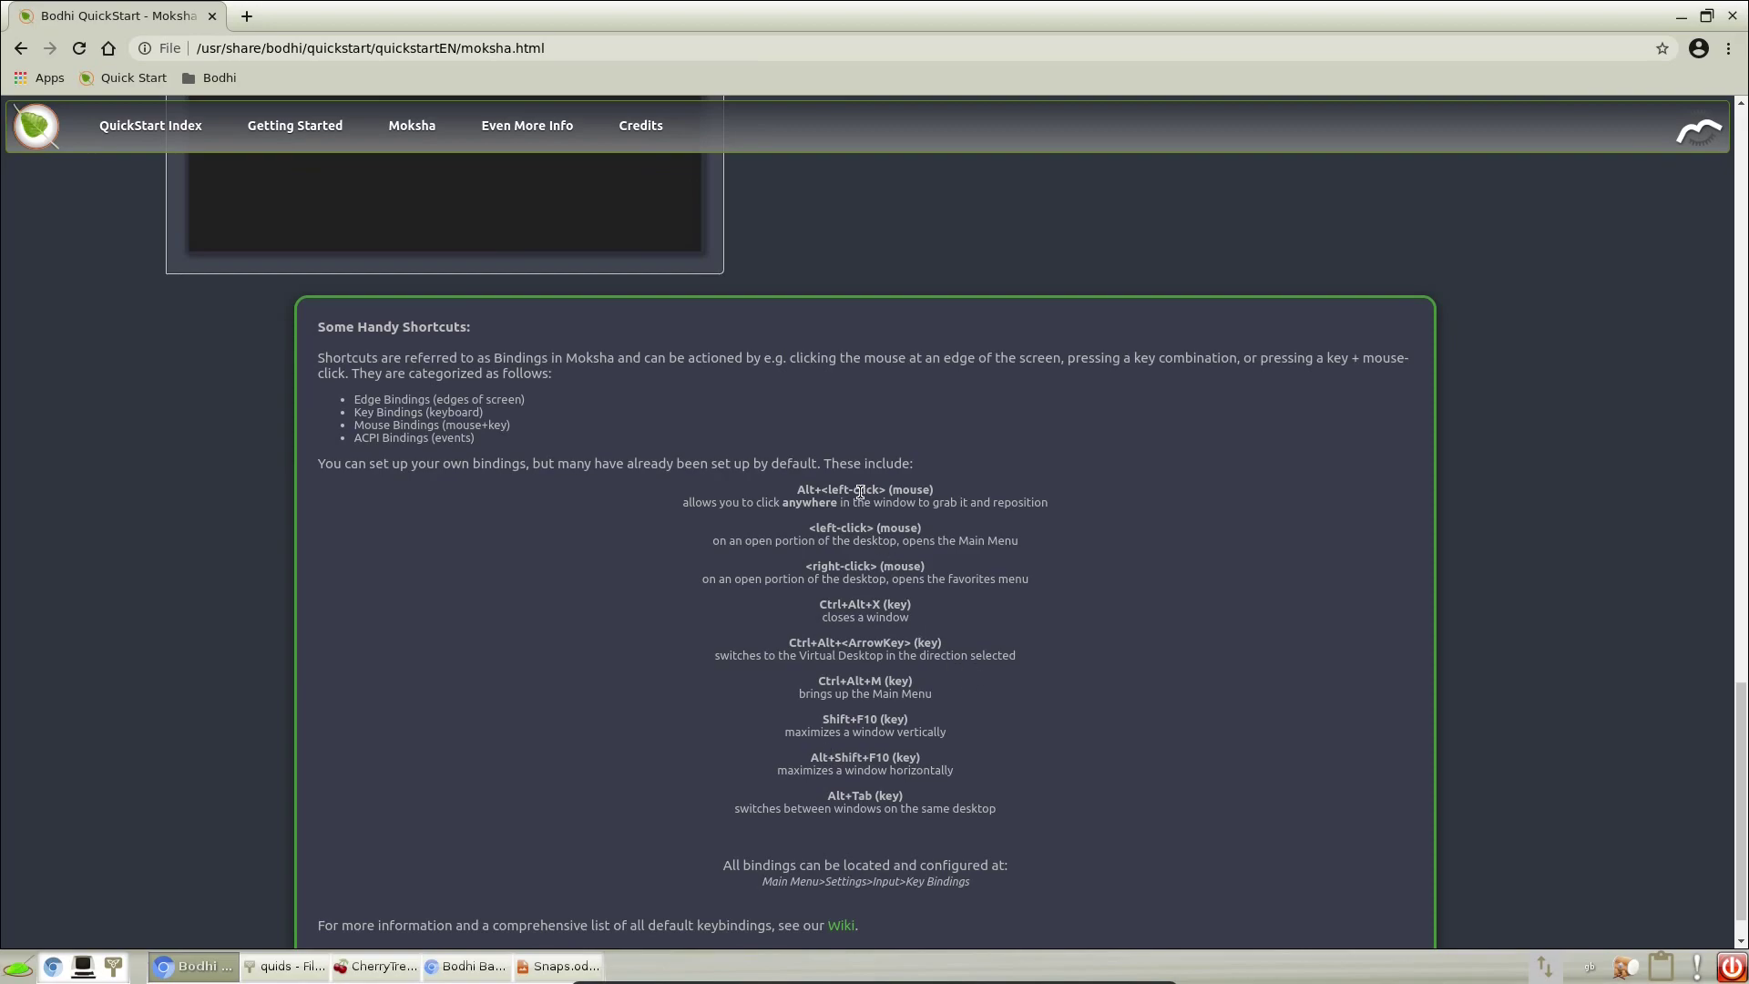
Try the Alt+Esc Everything launcher and Ctrl+Alt+M Main menu, then return to the QuickStart index
key("alt+Escape")
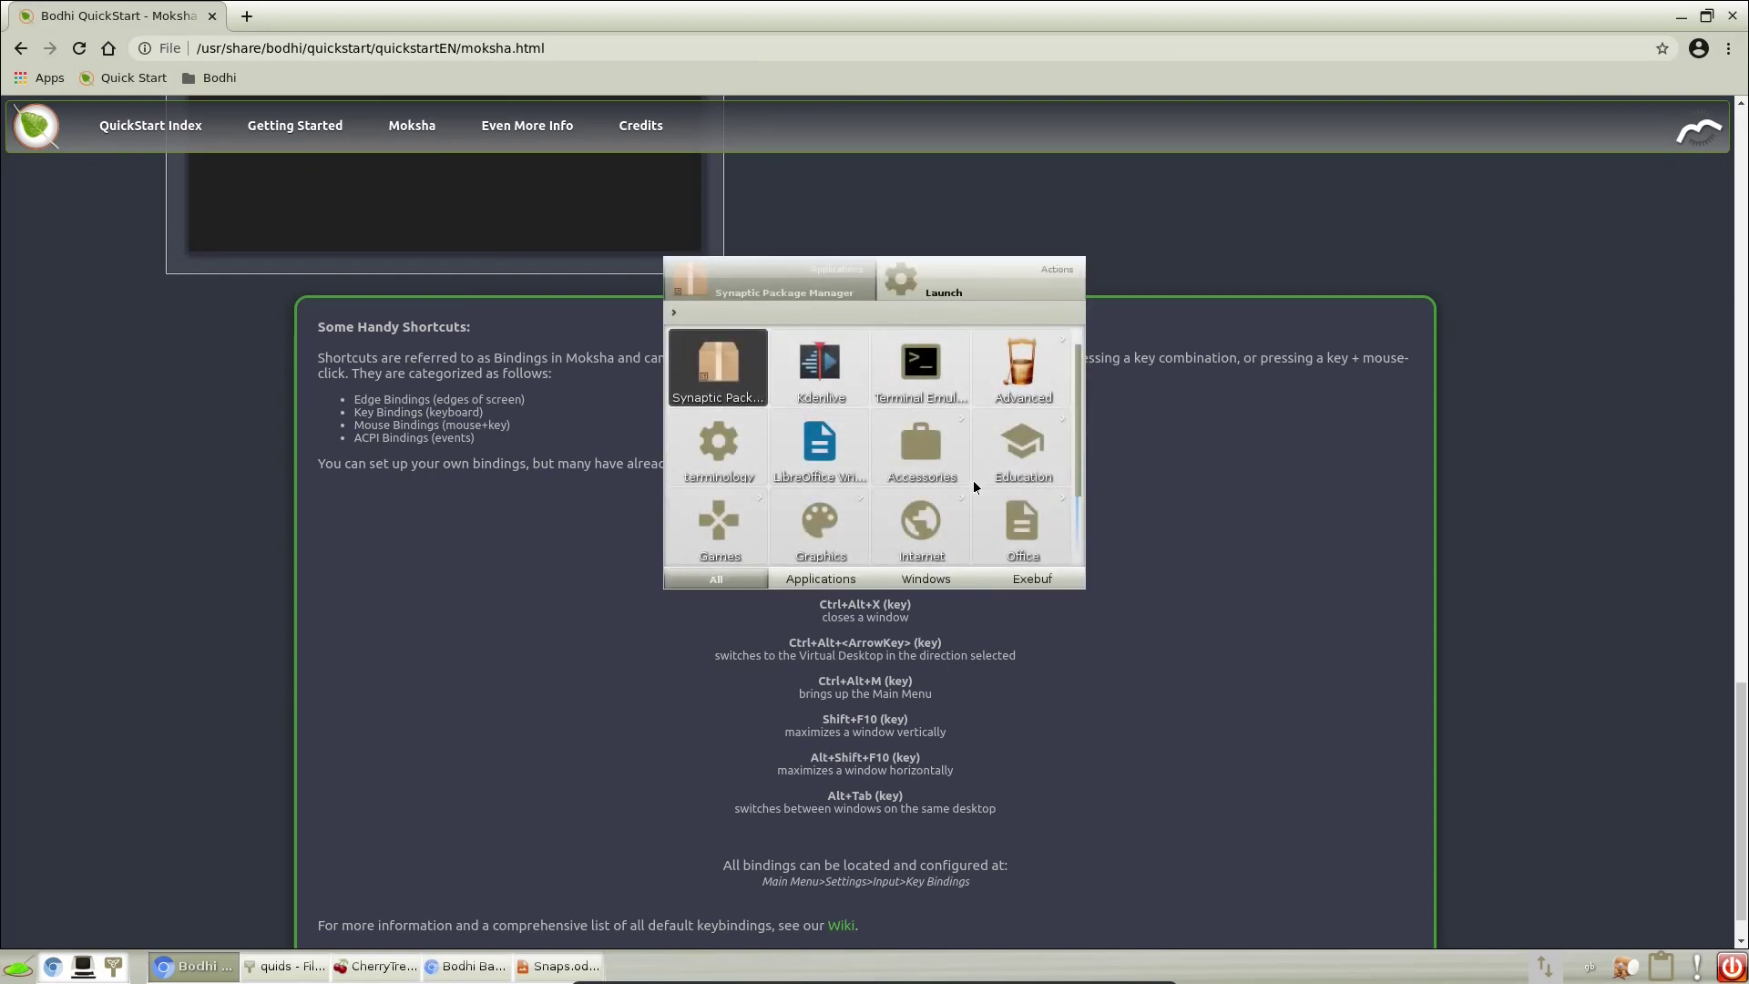
key("Escape")
key("ctrl+alt+m")
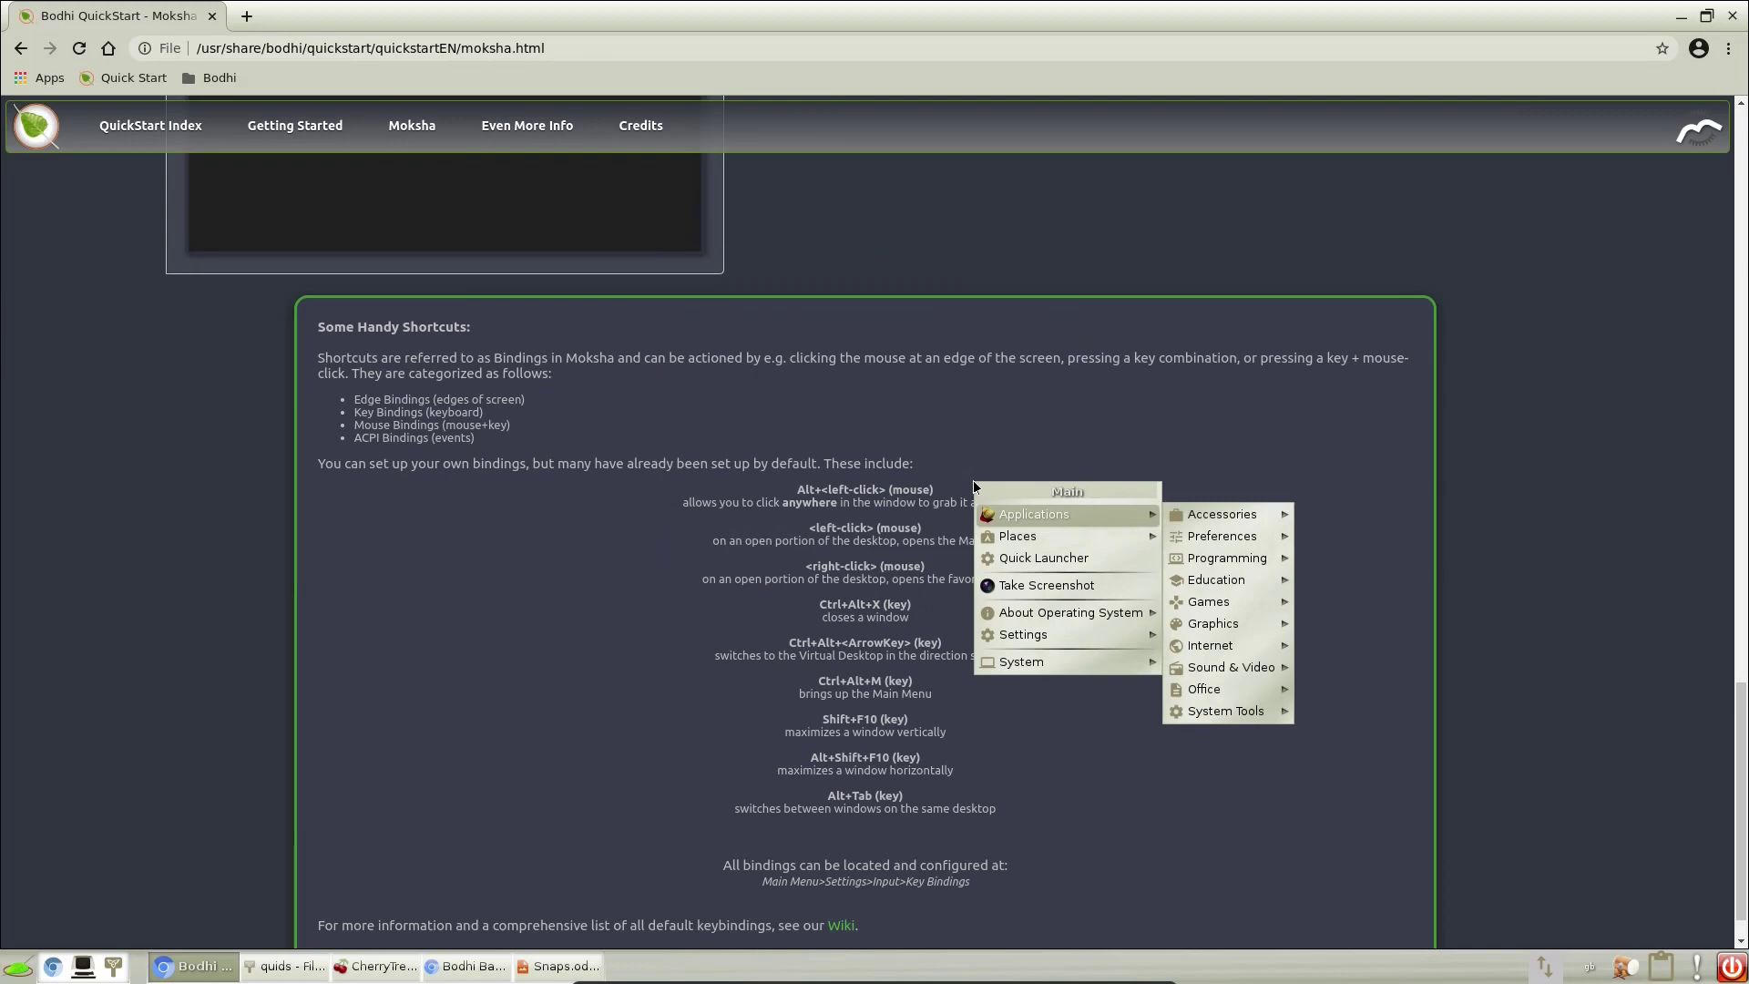
key("Escape")
scroll(701, 531, "down", 1)
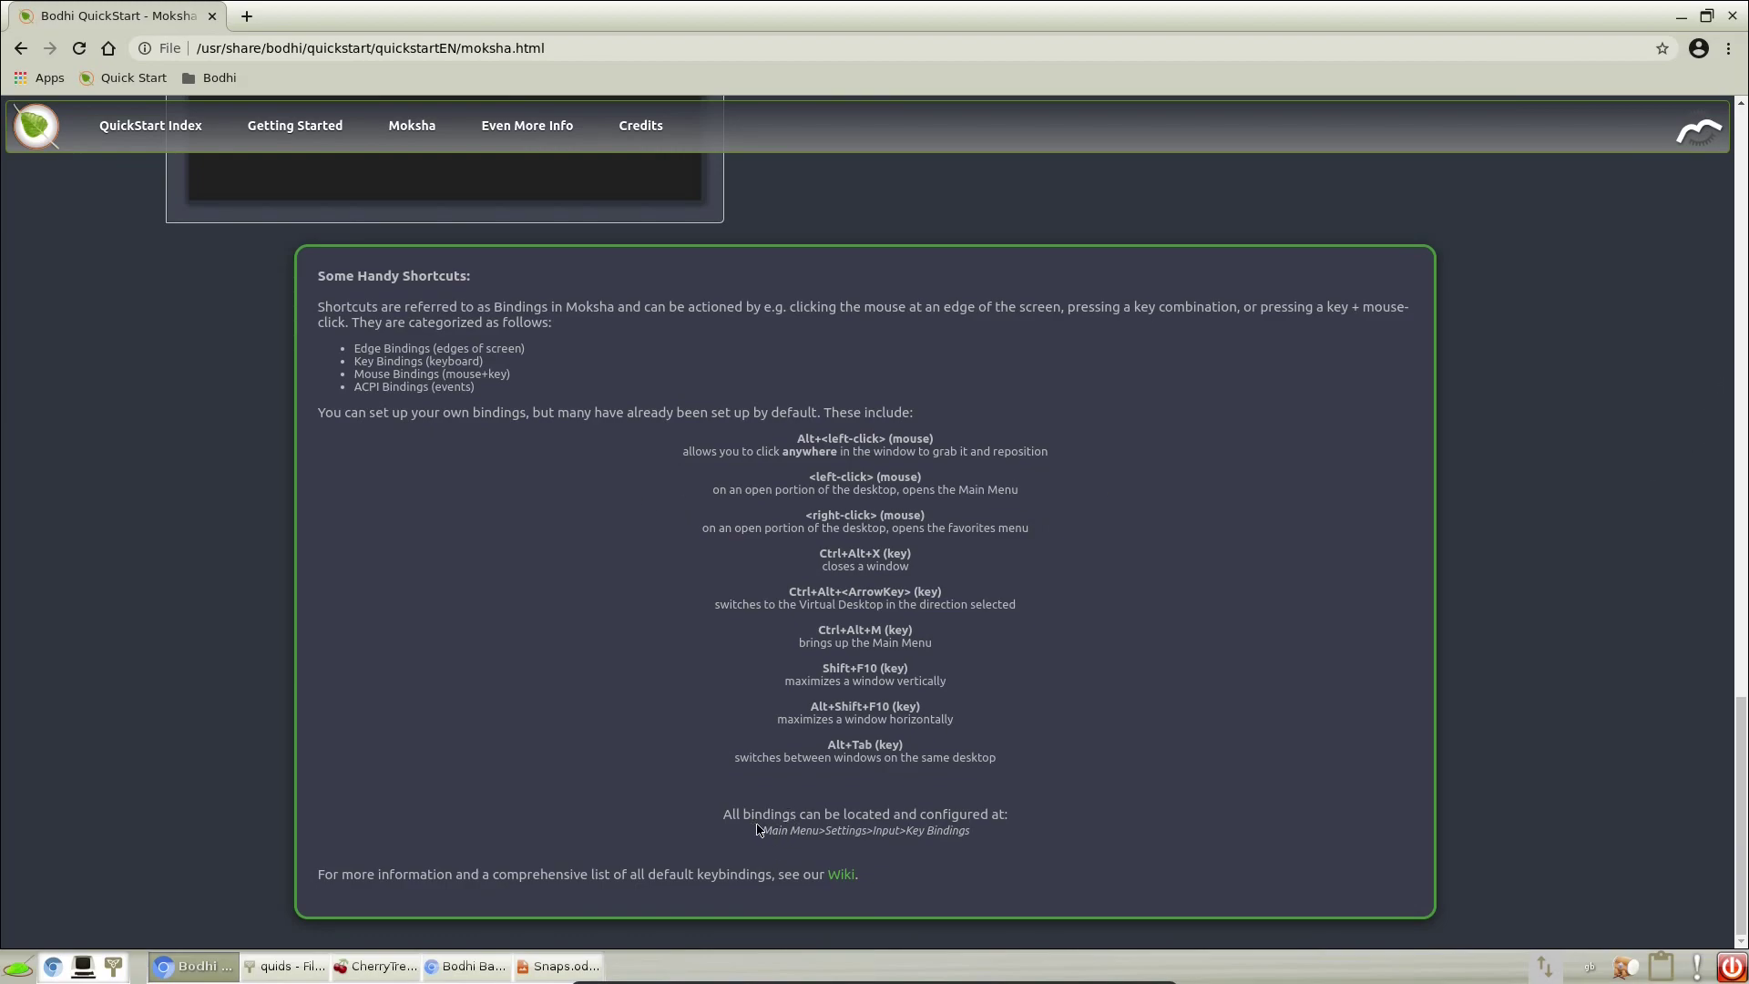
left_click_drag(757, 830, 1016, 845)
left_click(461, 489)
left_click(19, 48)
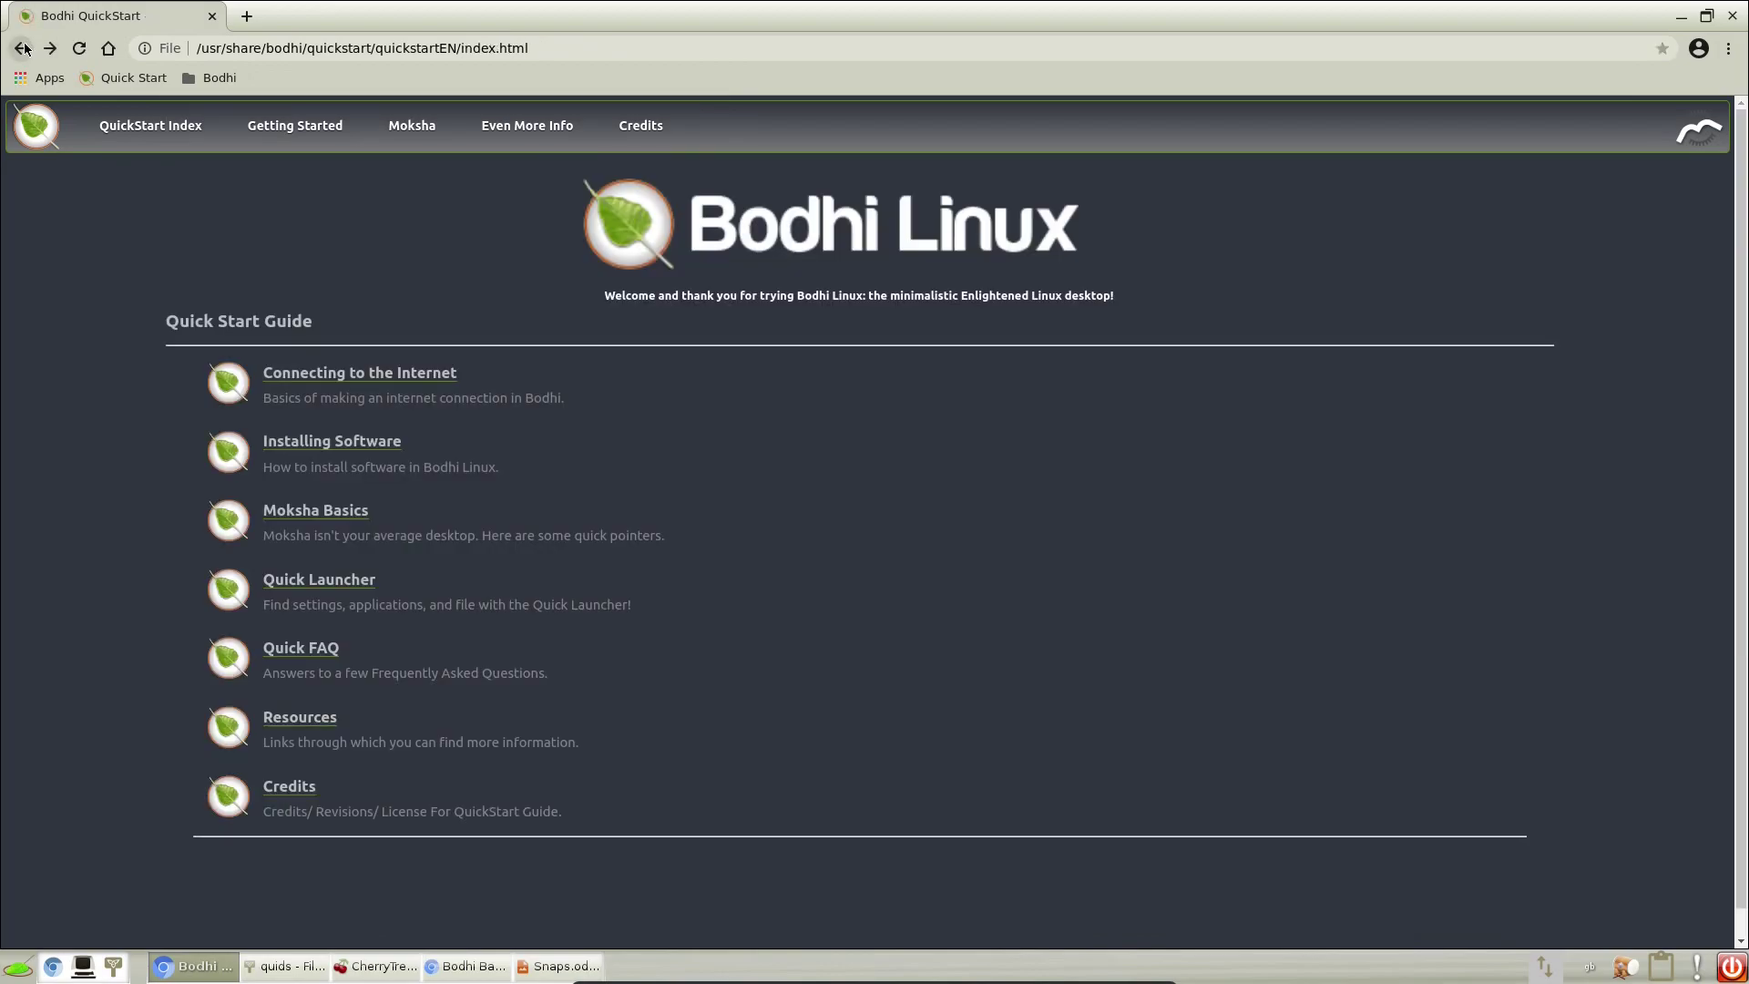
left_click(361, 444)
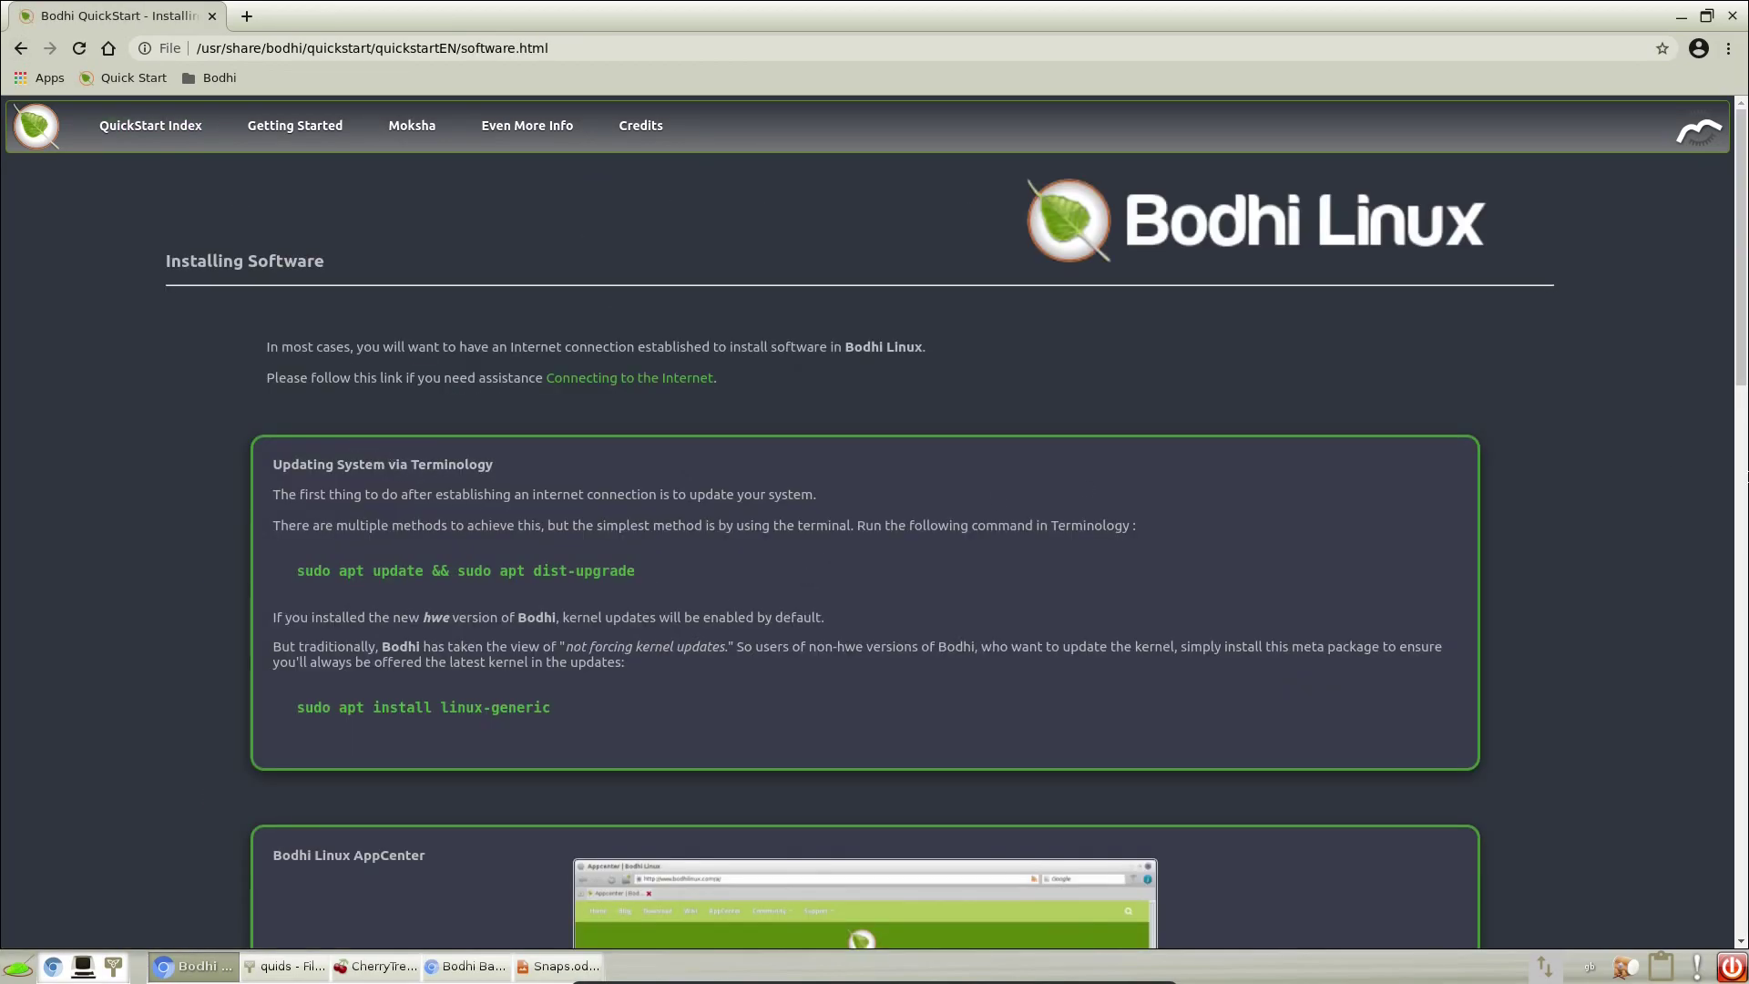
scroll(875, 528, "down", 8)
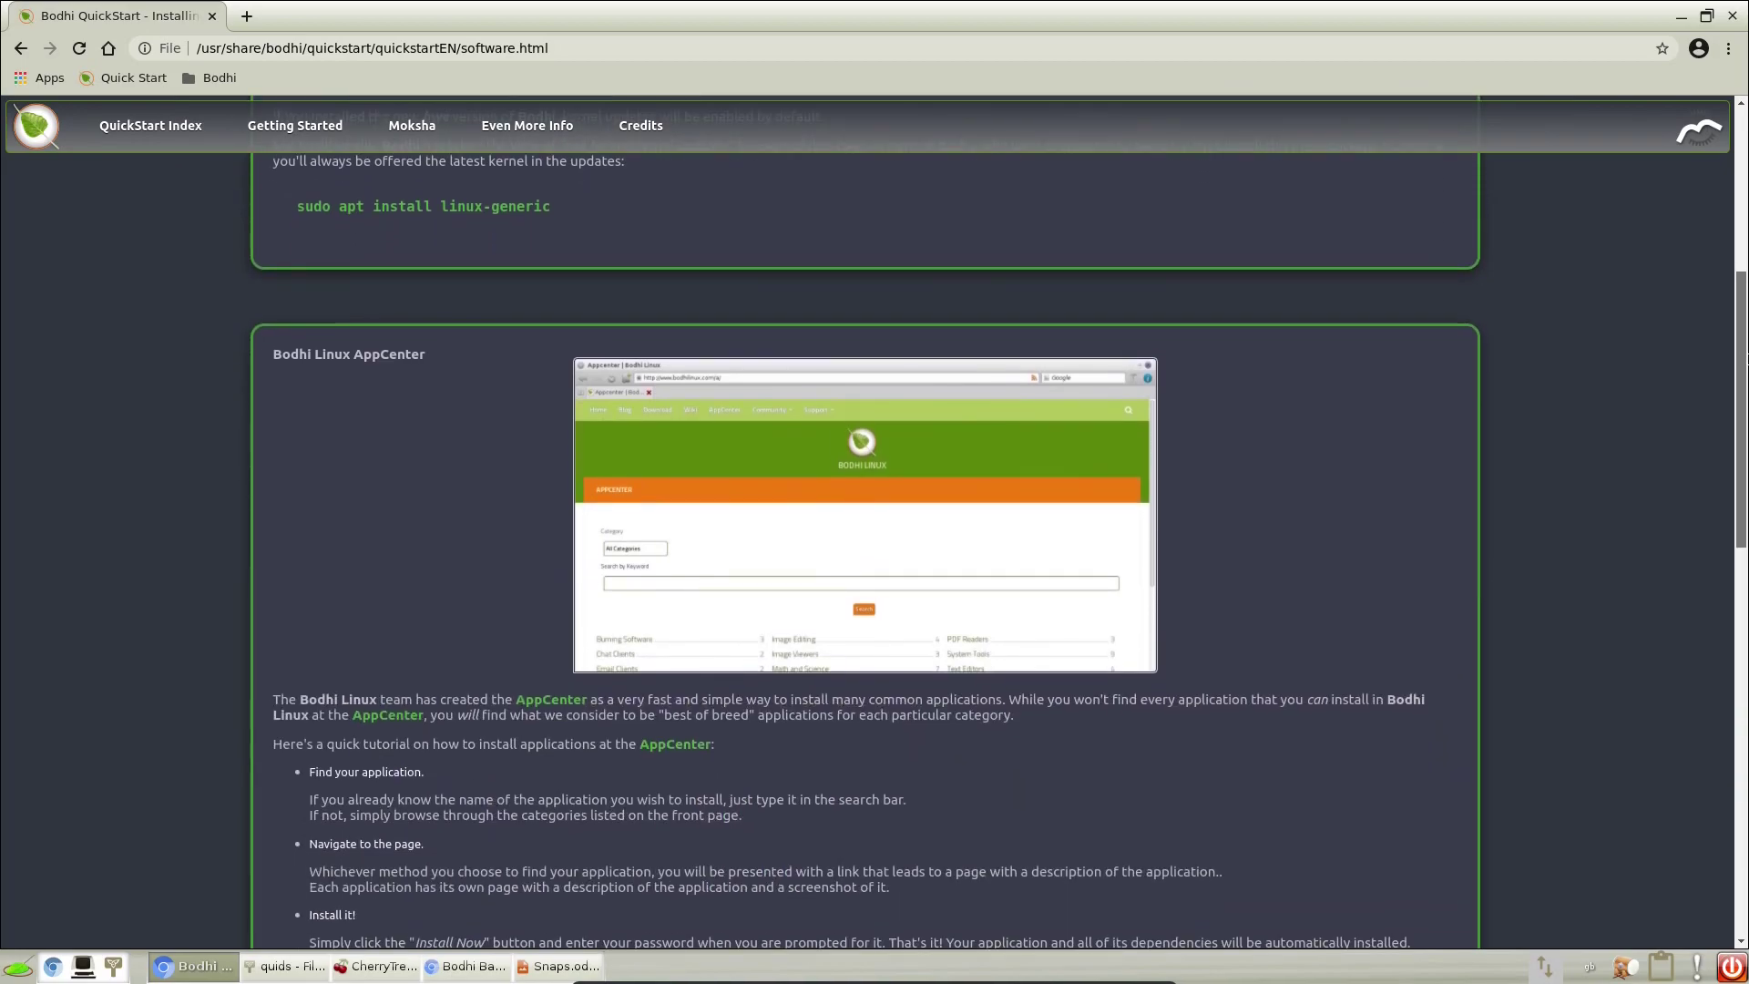
scroll(1739, 713, "down", 7)
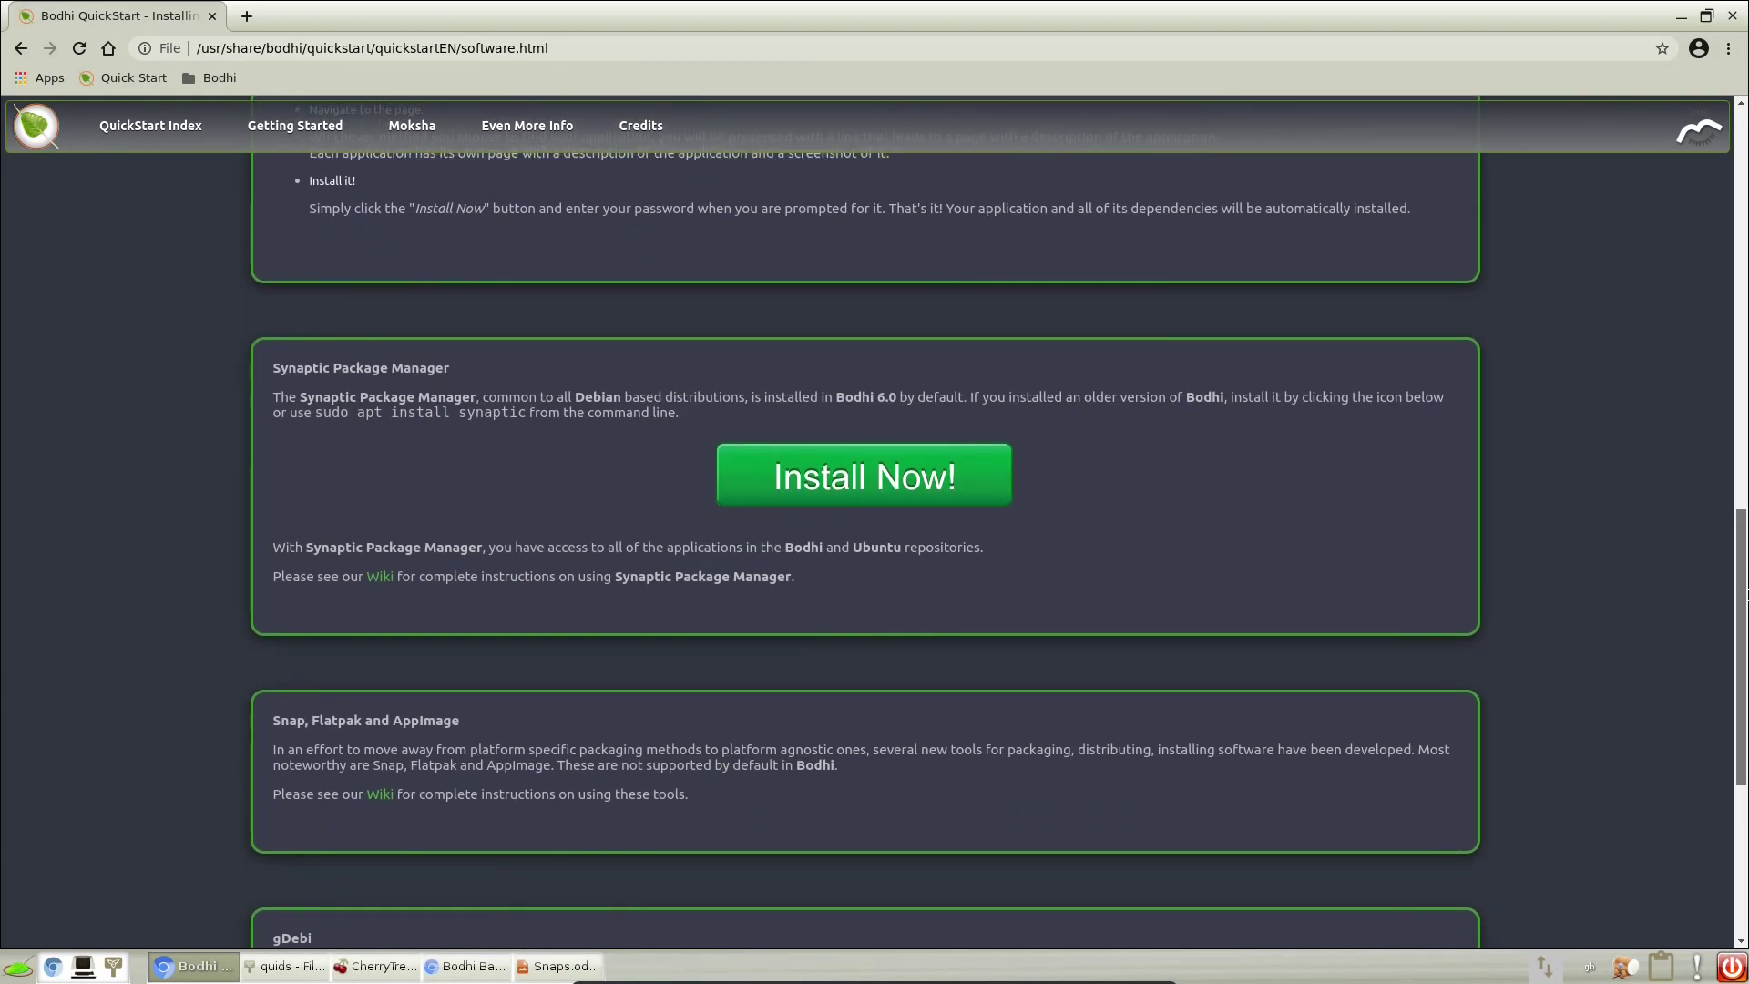
scroll(1738, 714, "down", 3)
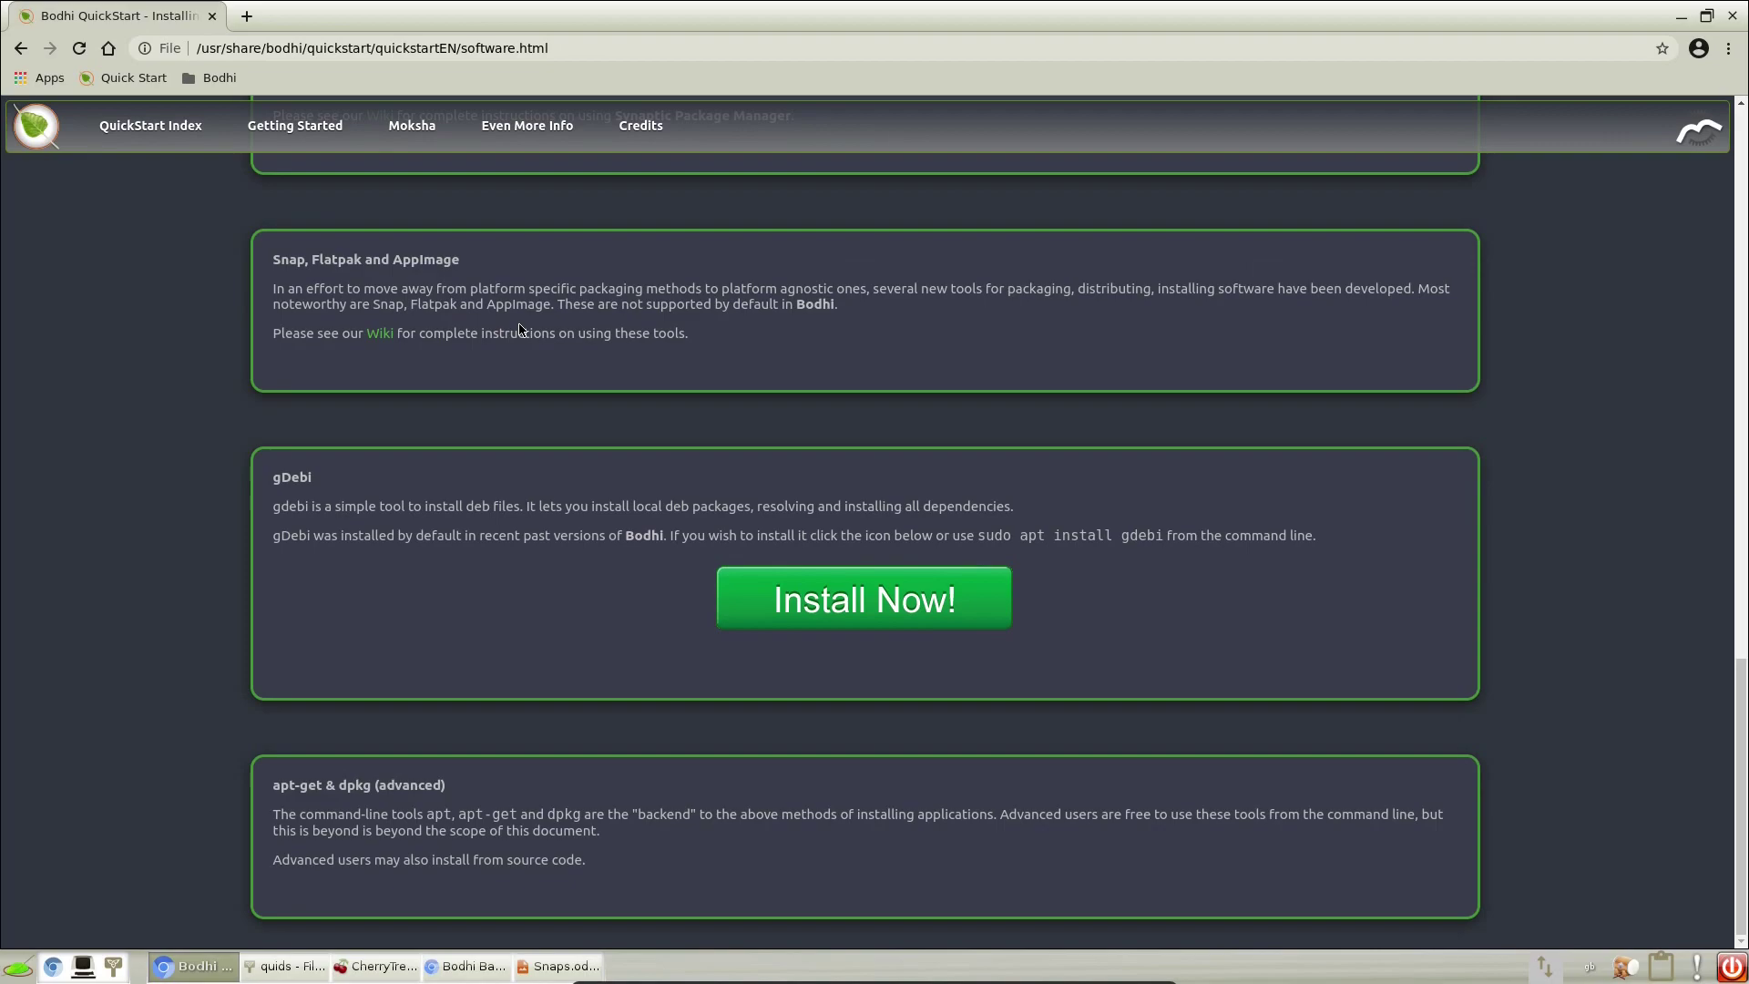
Open the Bodhi Wiki, run 'flatpak run org.inkscape.Inkscape', close Inkscape, and minimize Terminology
left_click(389, 339)
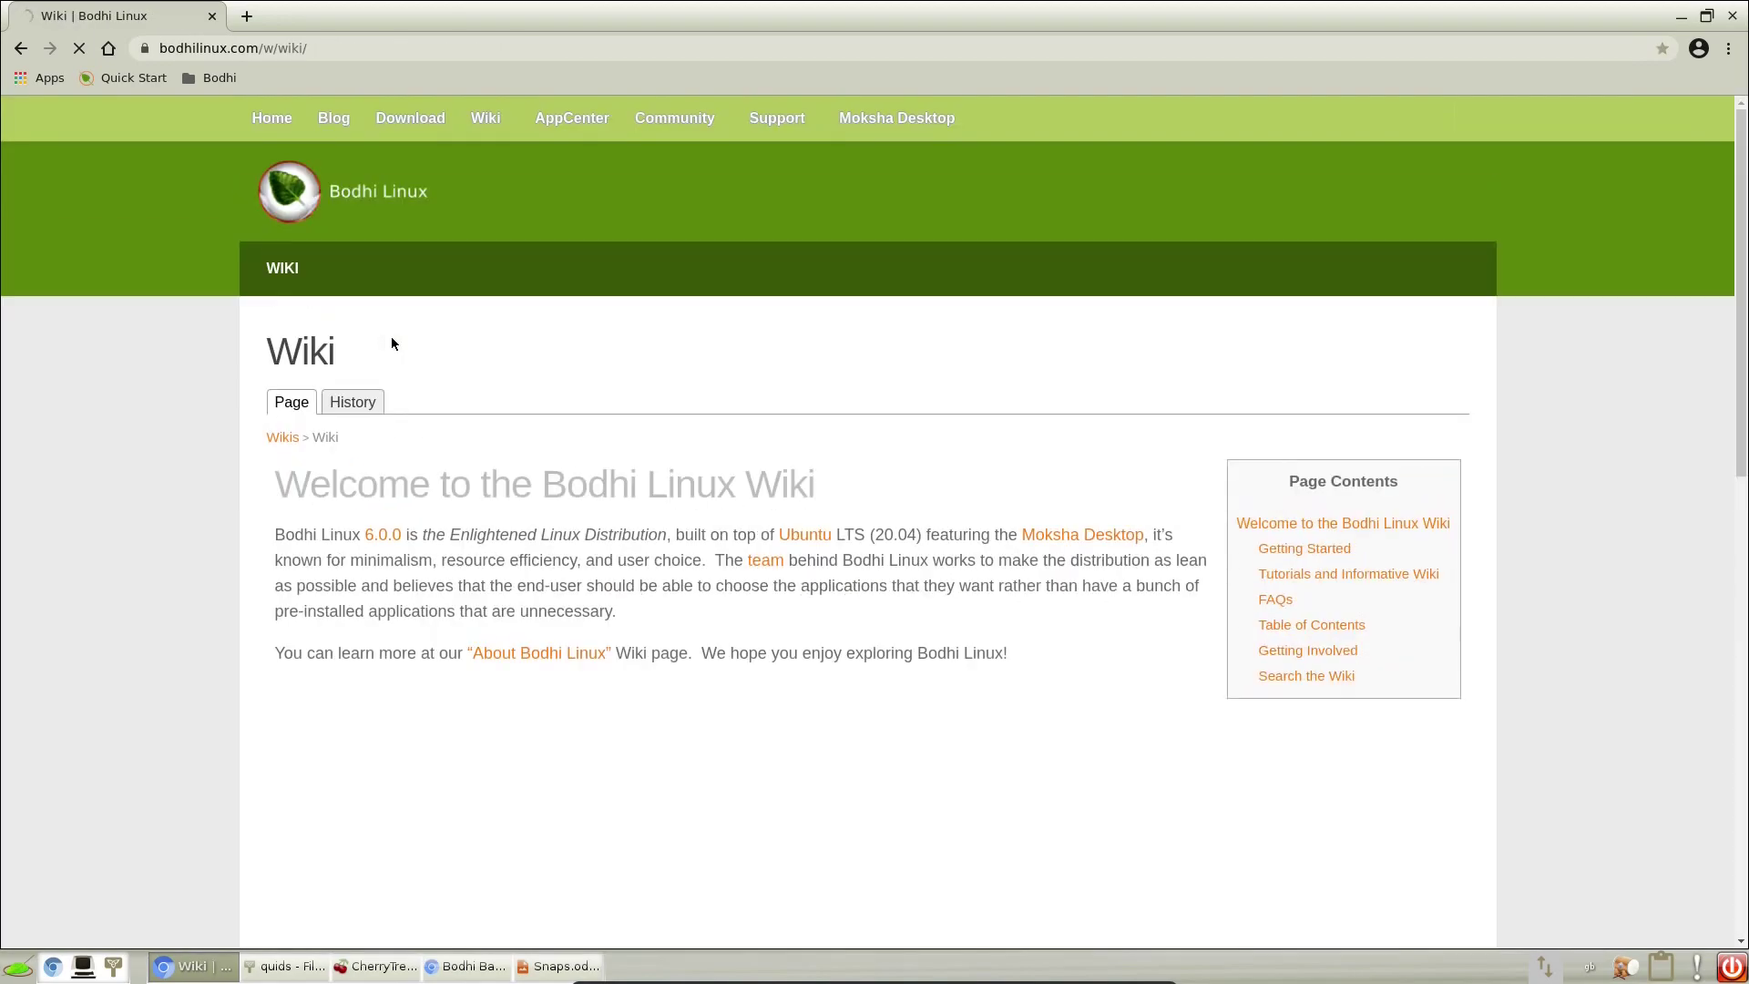
scroll(394, 349, "down", 3)
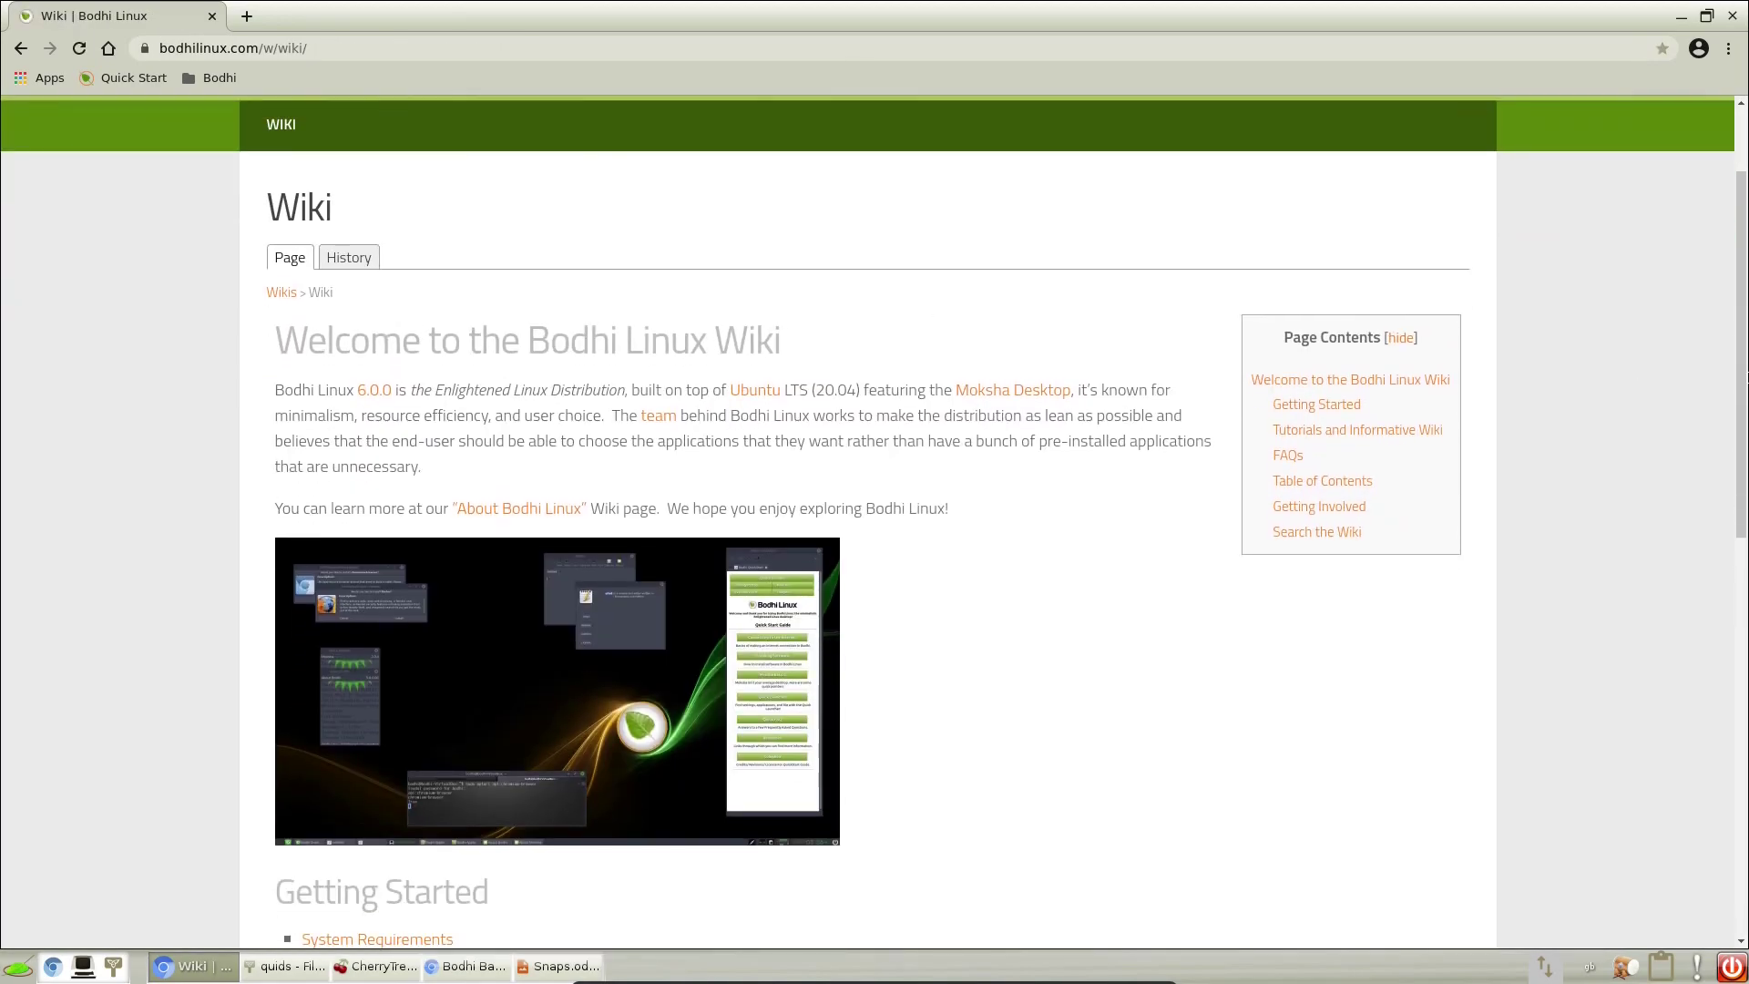
left_click_drag(1740, 328, 1720, 617)
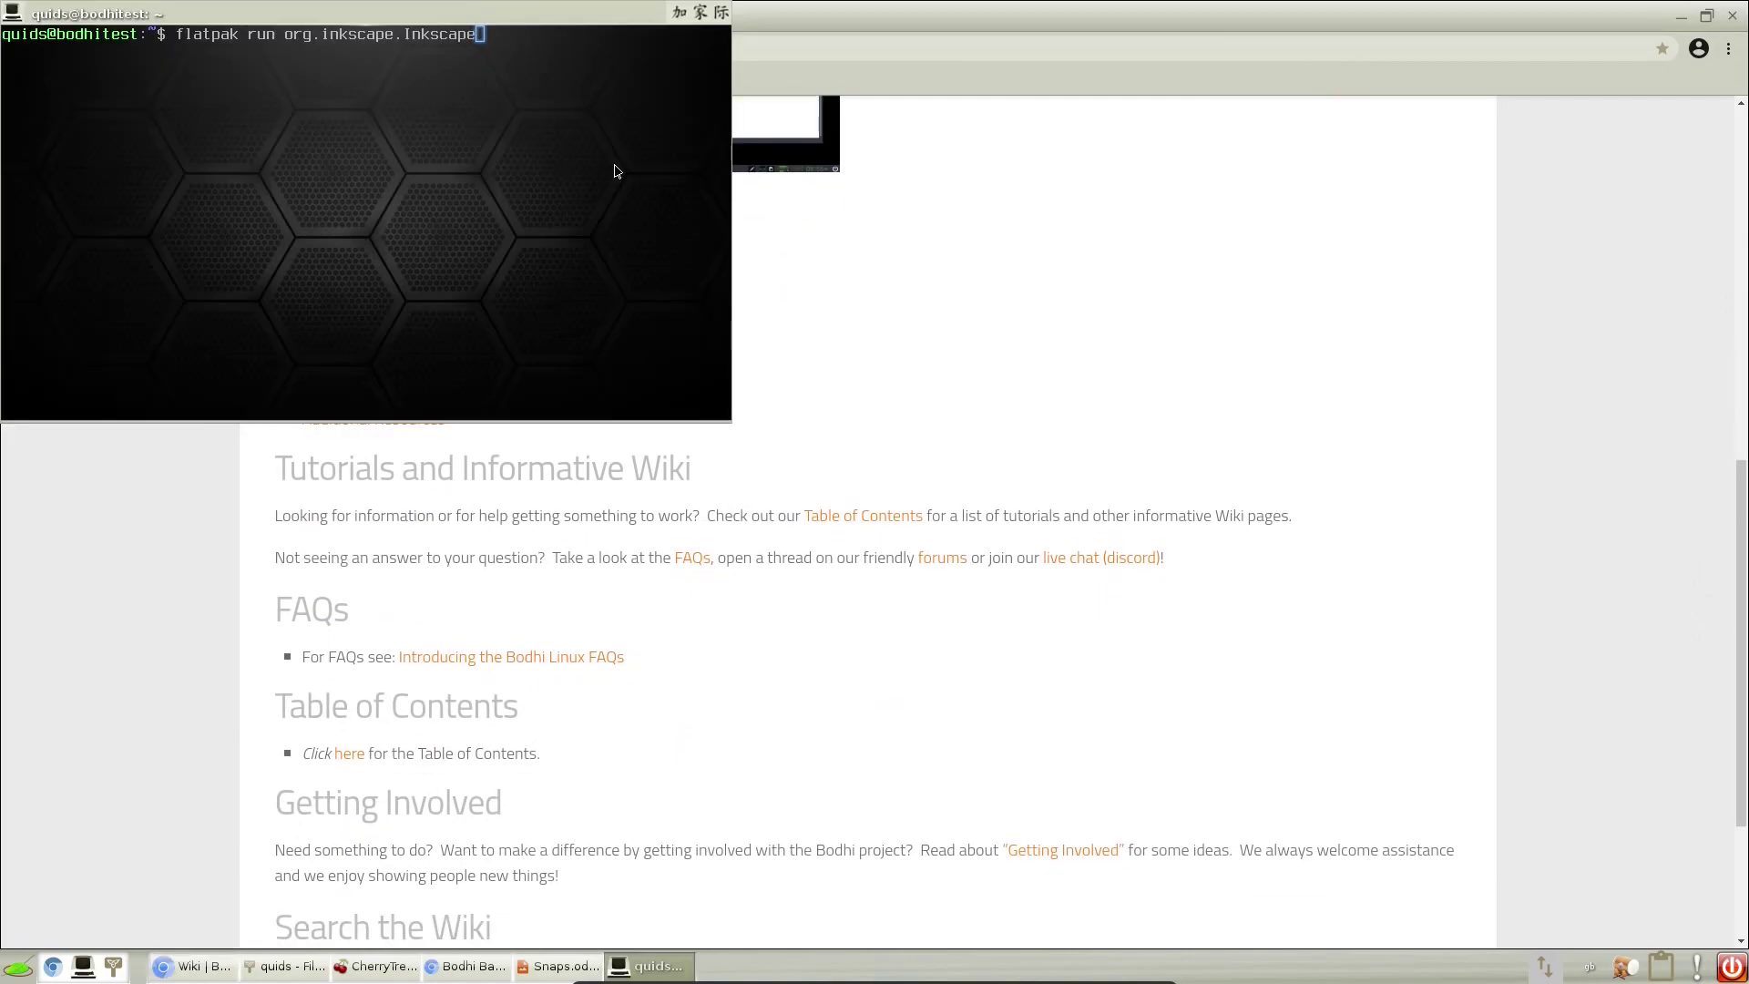
key("Return")
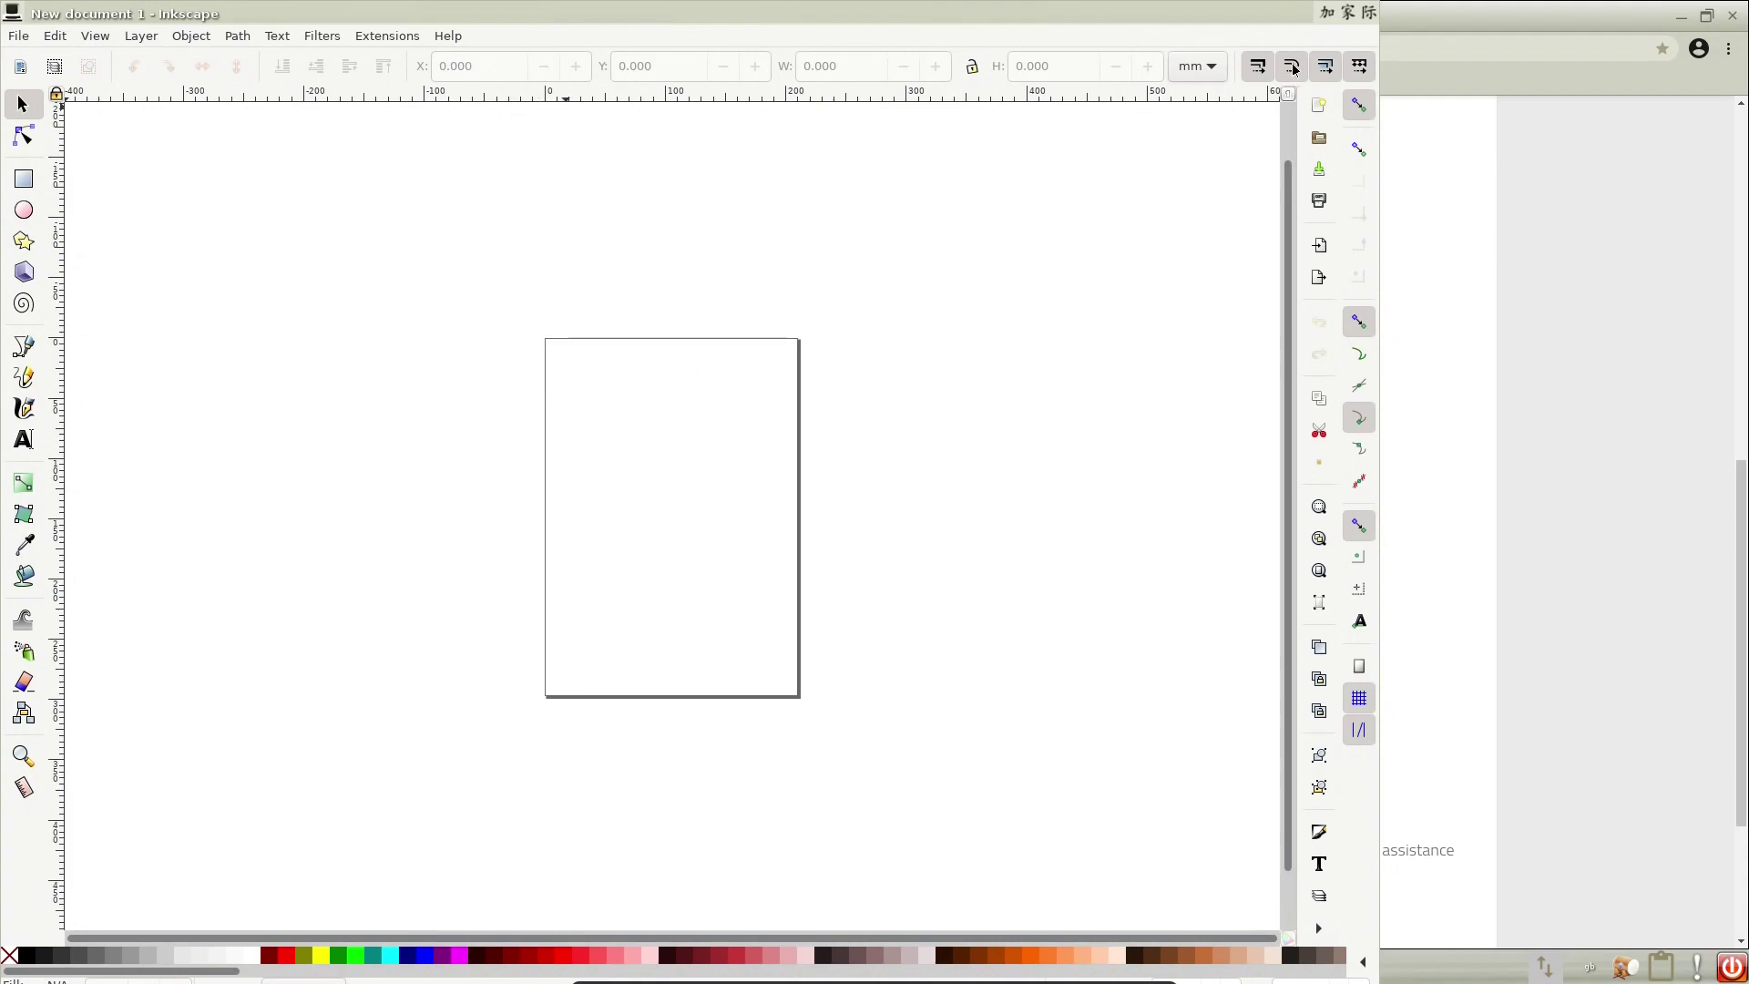
left_click(1370, 13)
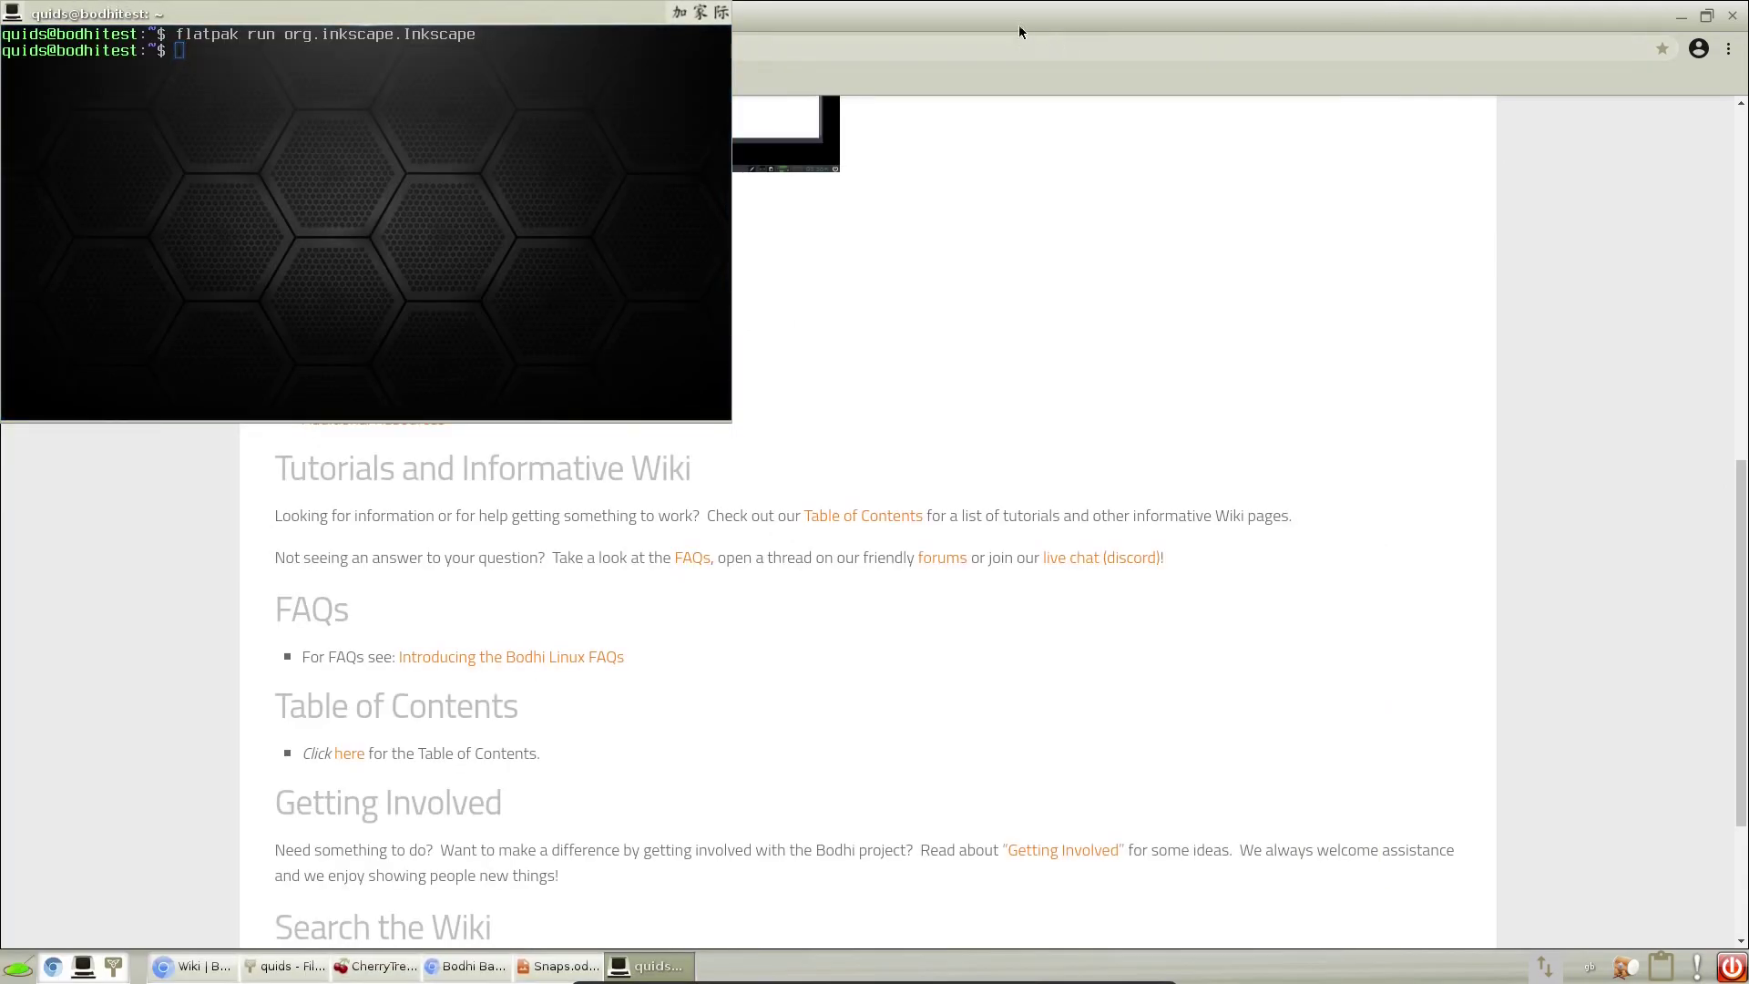
left_click(679, 15)
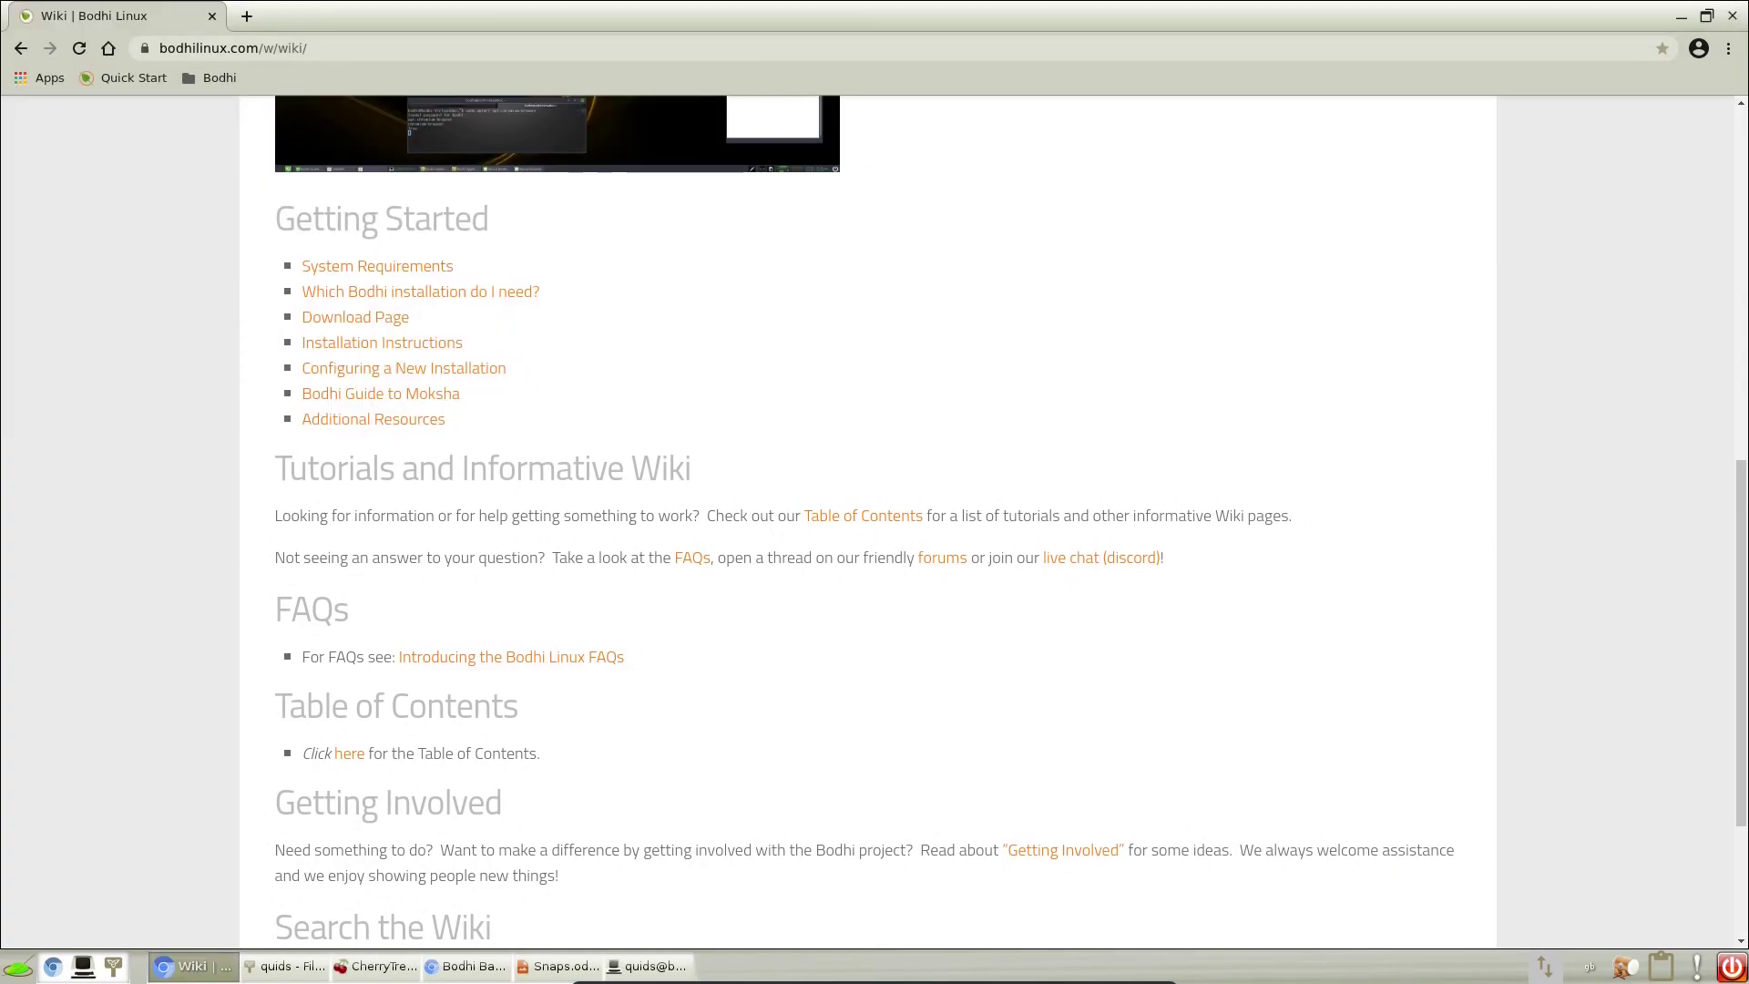
Go back to the QuickStart index and open the AppCenter's Image Viewers category
left_click(24, 51)
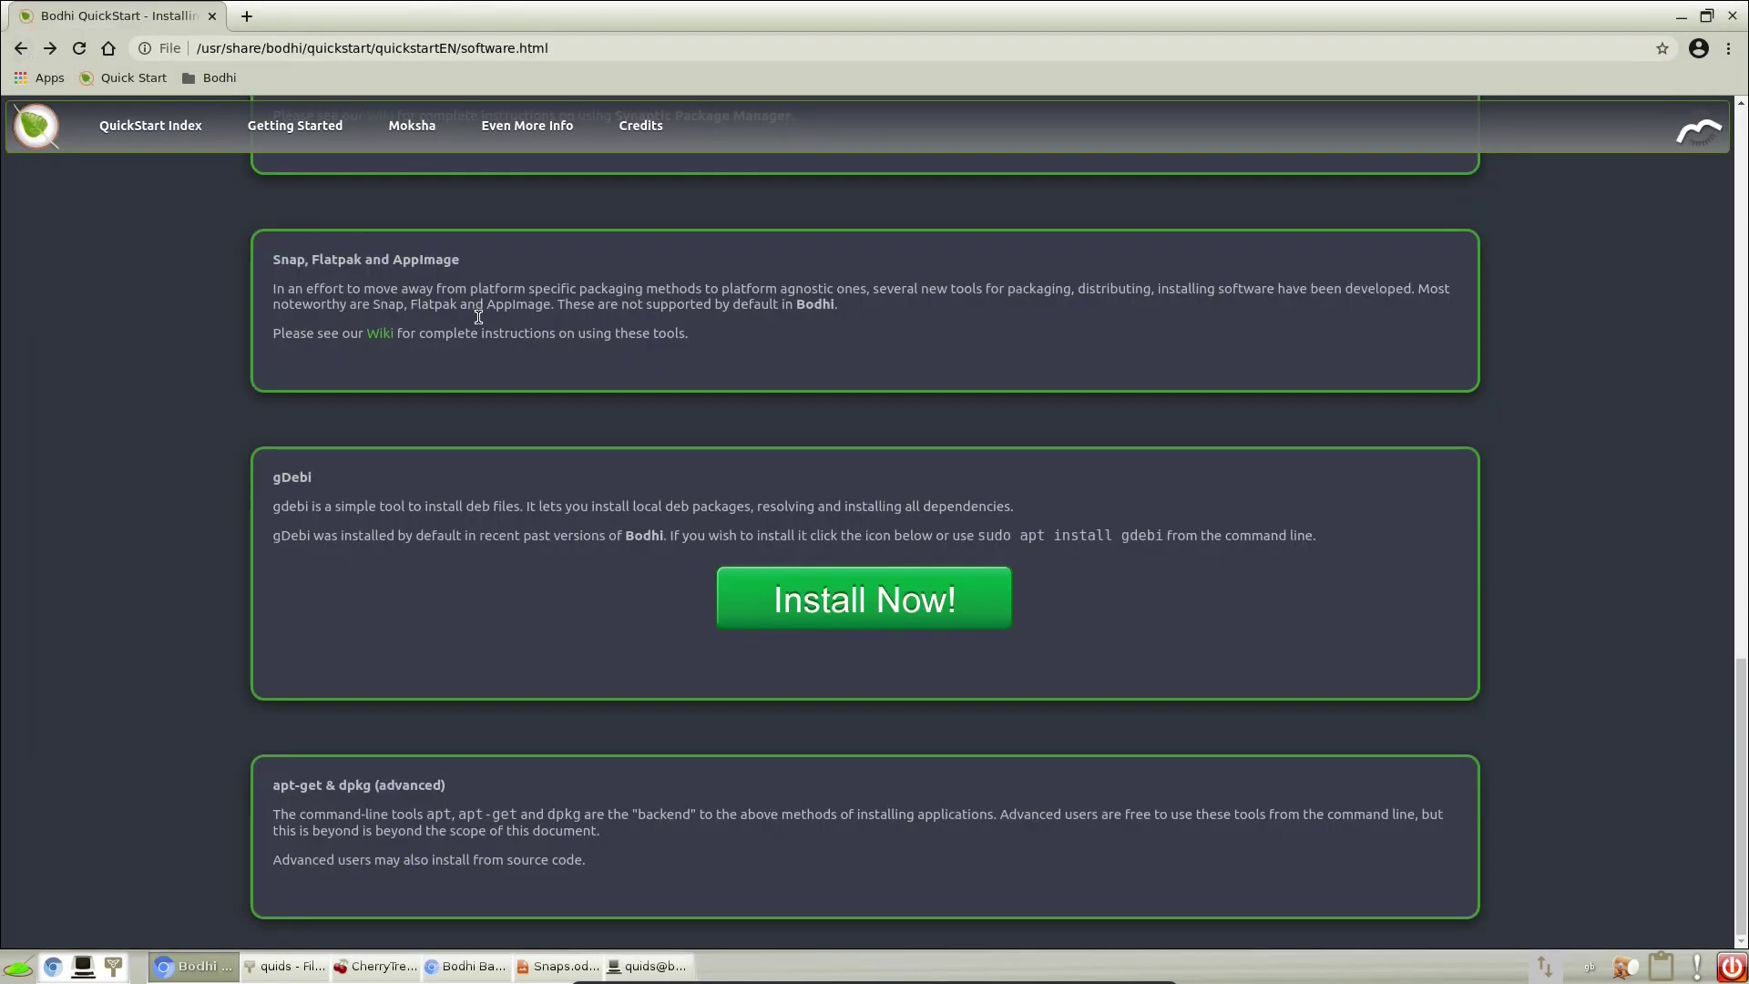
scroll(1741, 453, "up", 20)
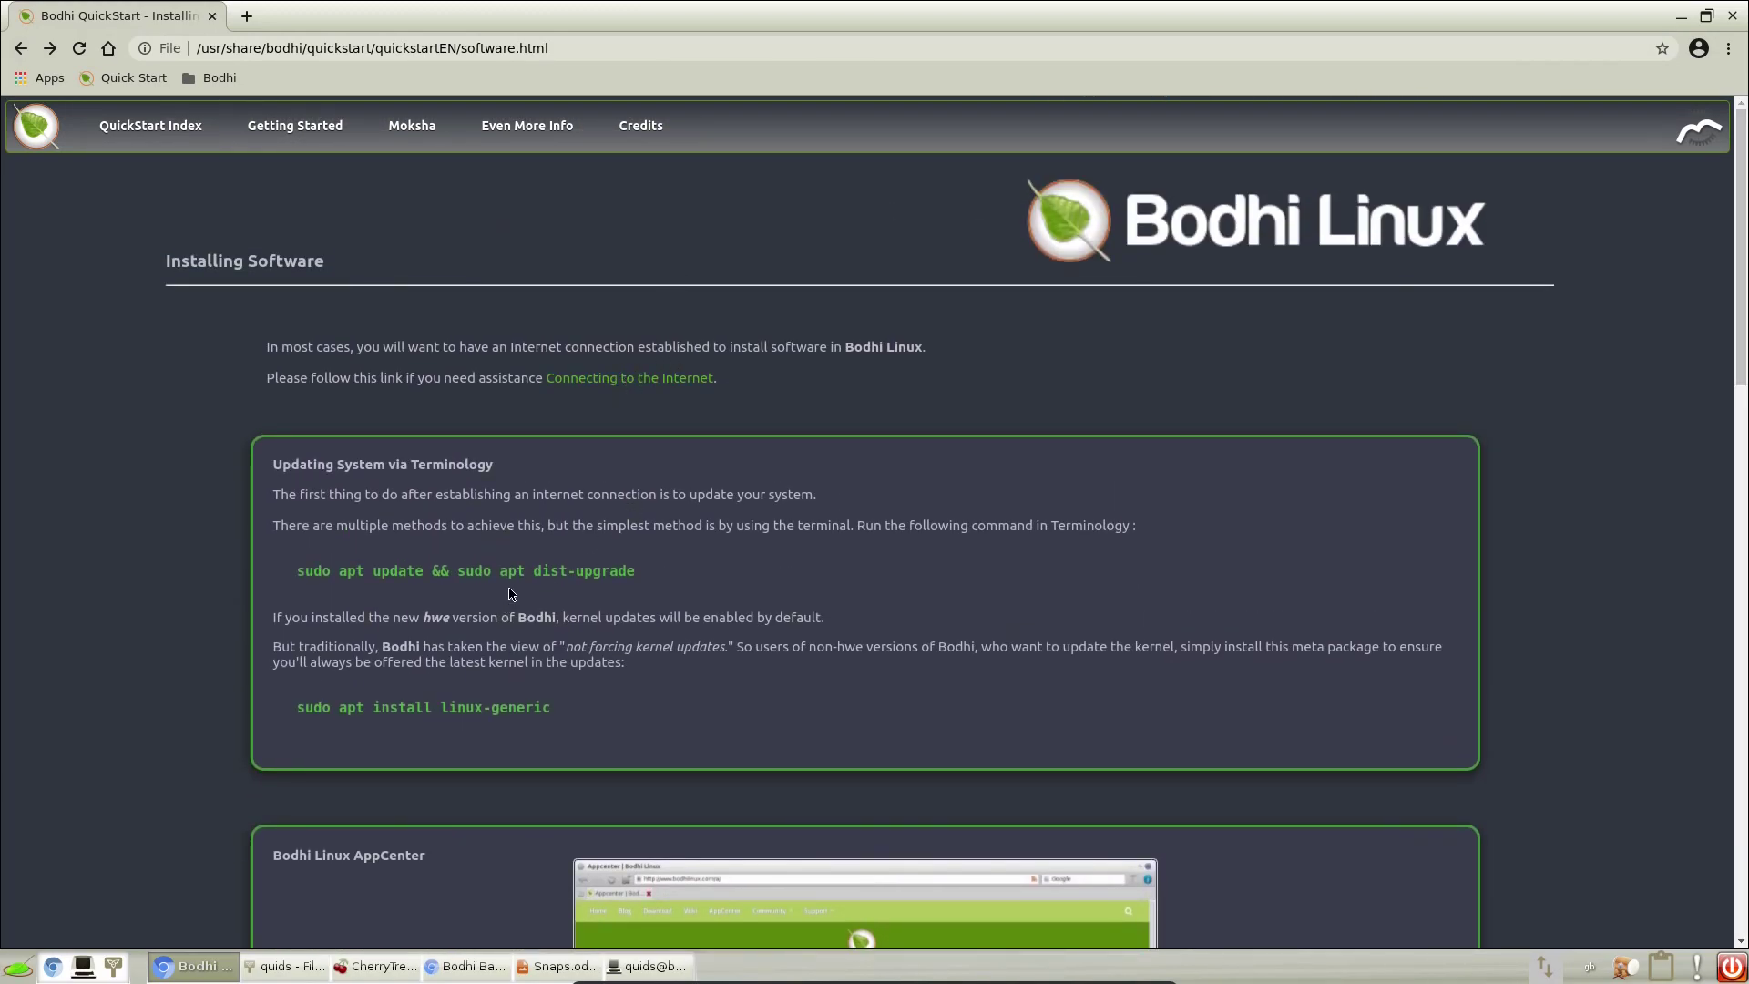
scroll(509, 593, "down", 2)
left_click(20, 48)
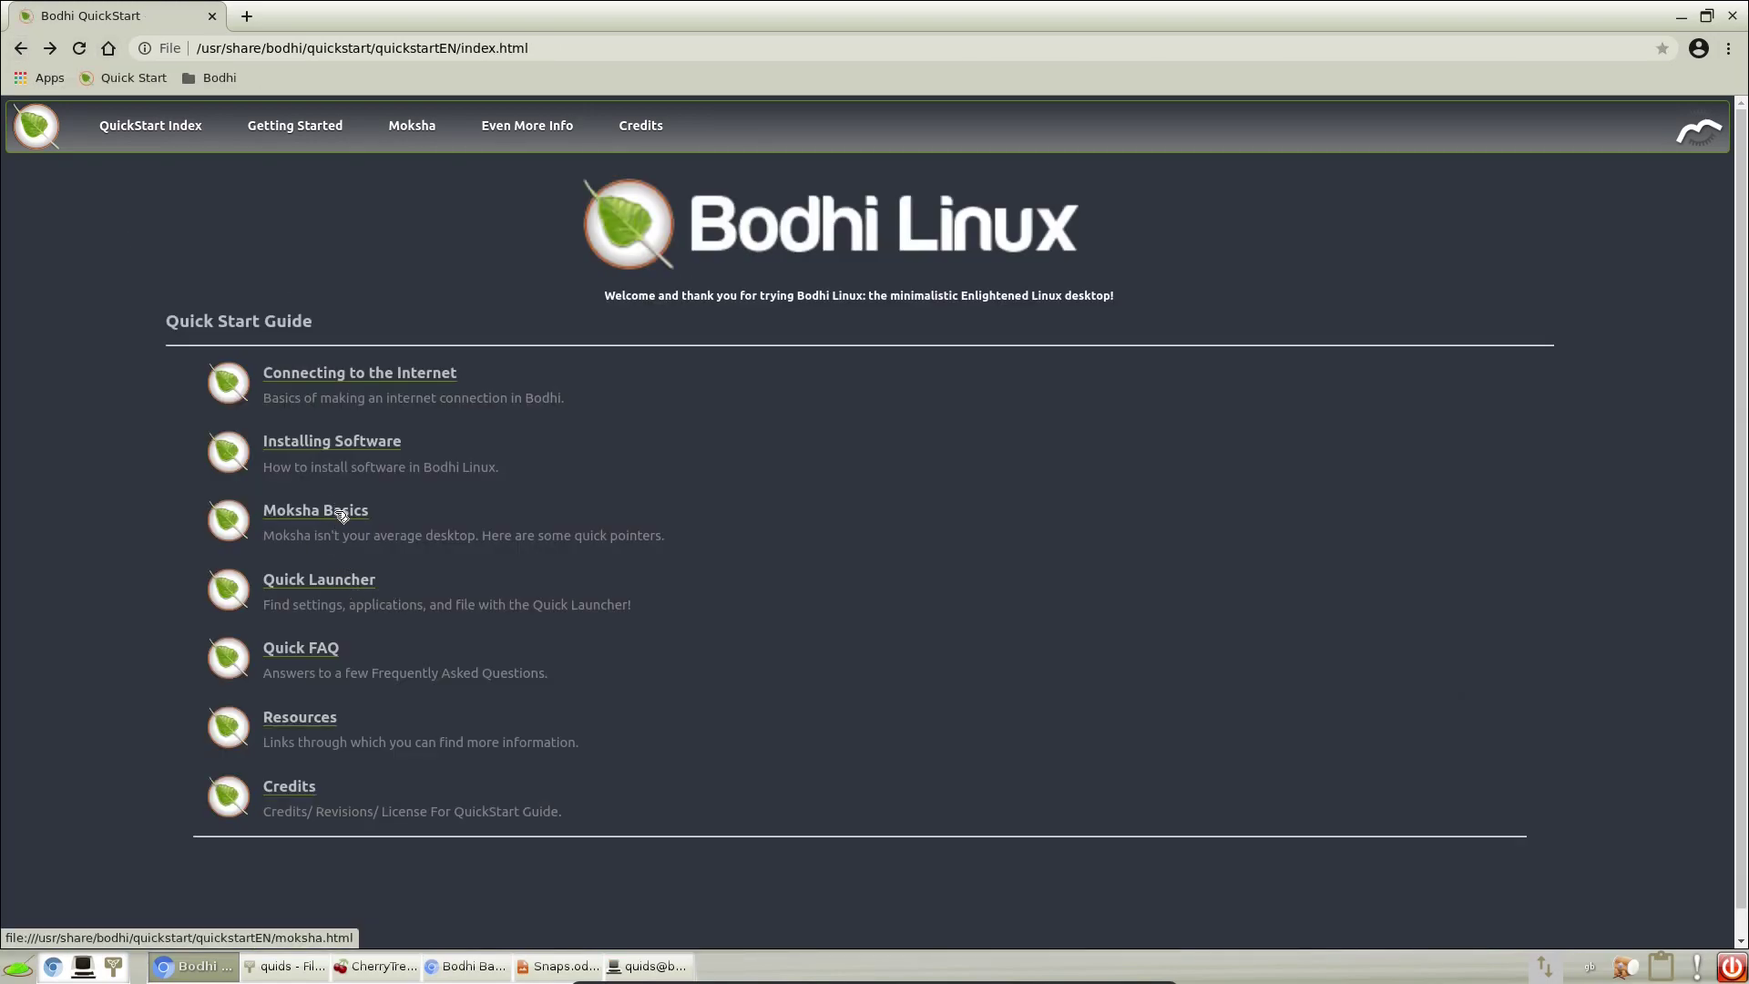
left_click(332, 444)
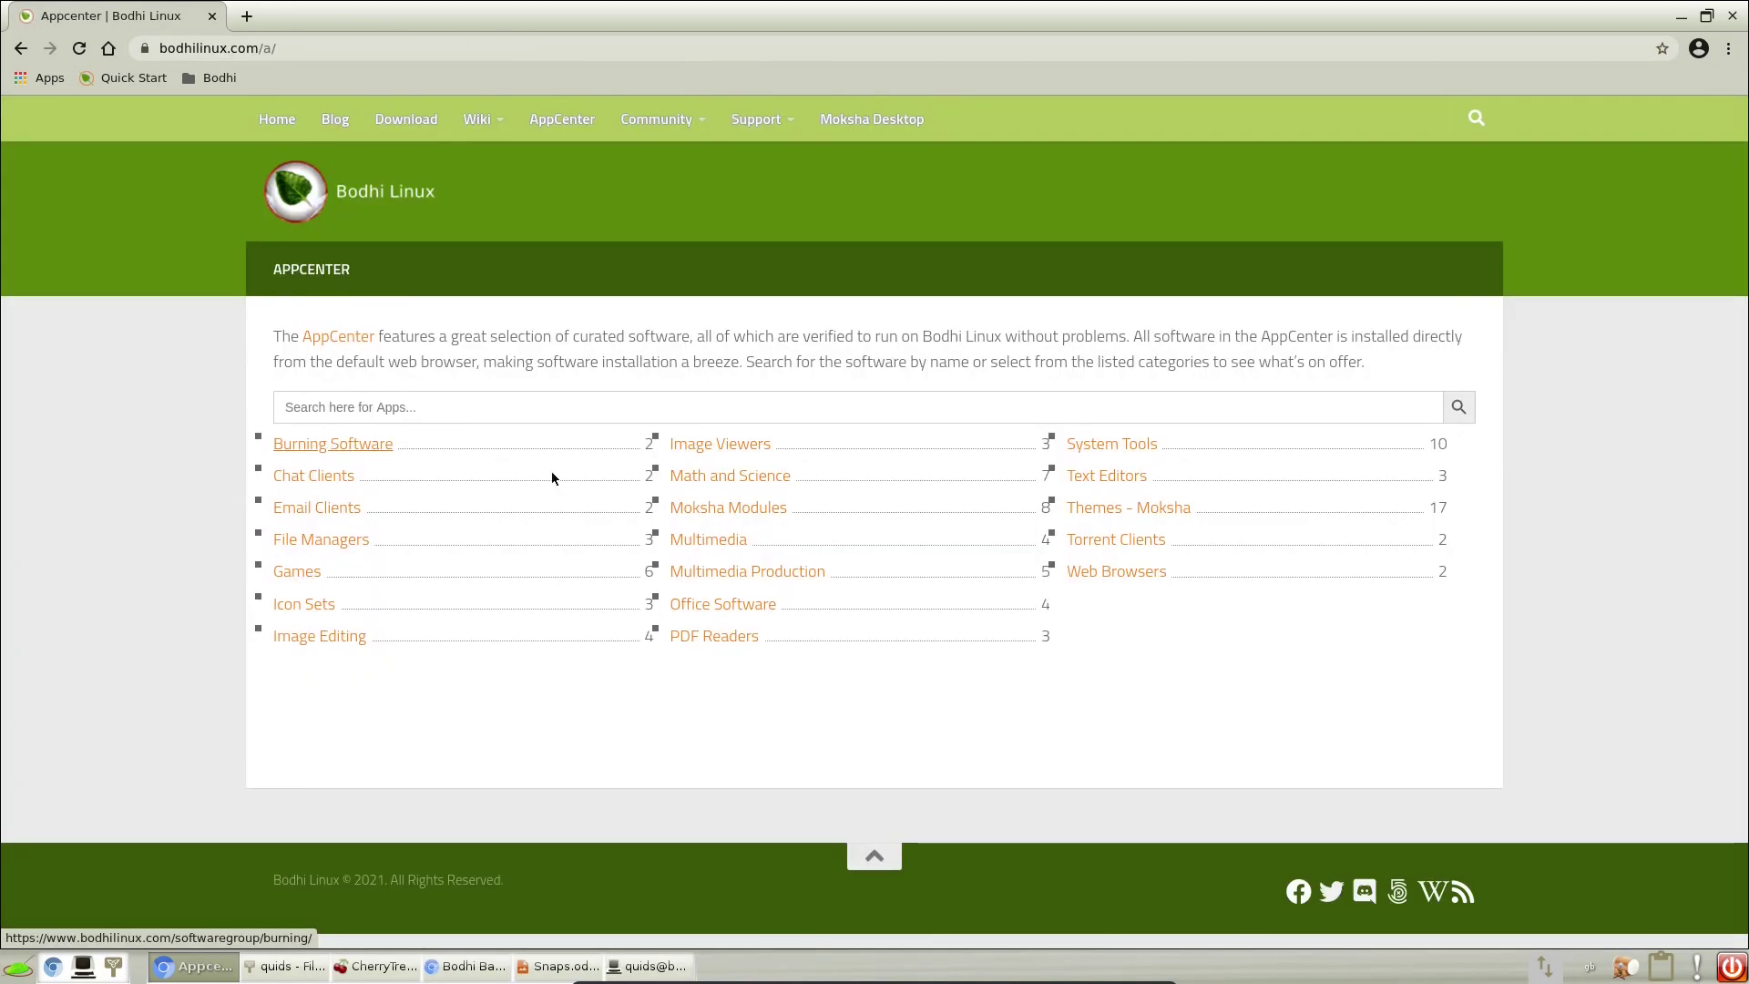
left_click(736, 446)
Install Gwenview from its AppCenter page, opening xdg-open and confirming Yes in apturl
scroll(847, 472, "down", 3)
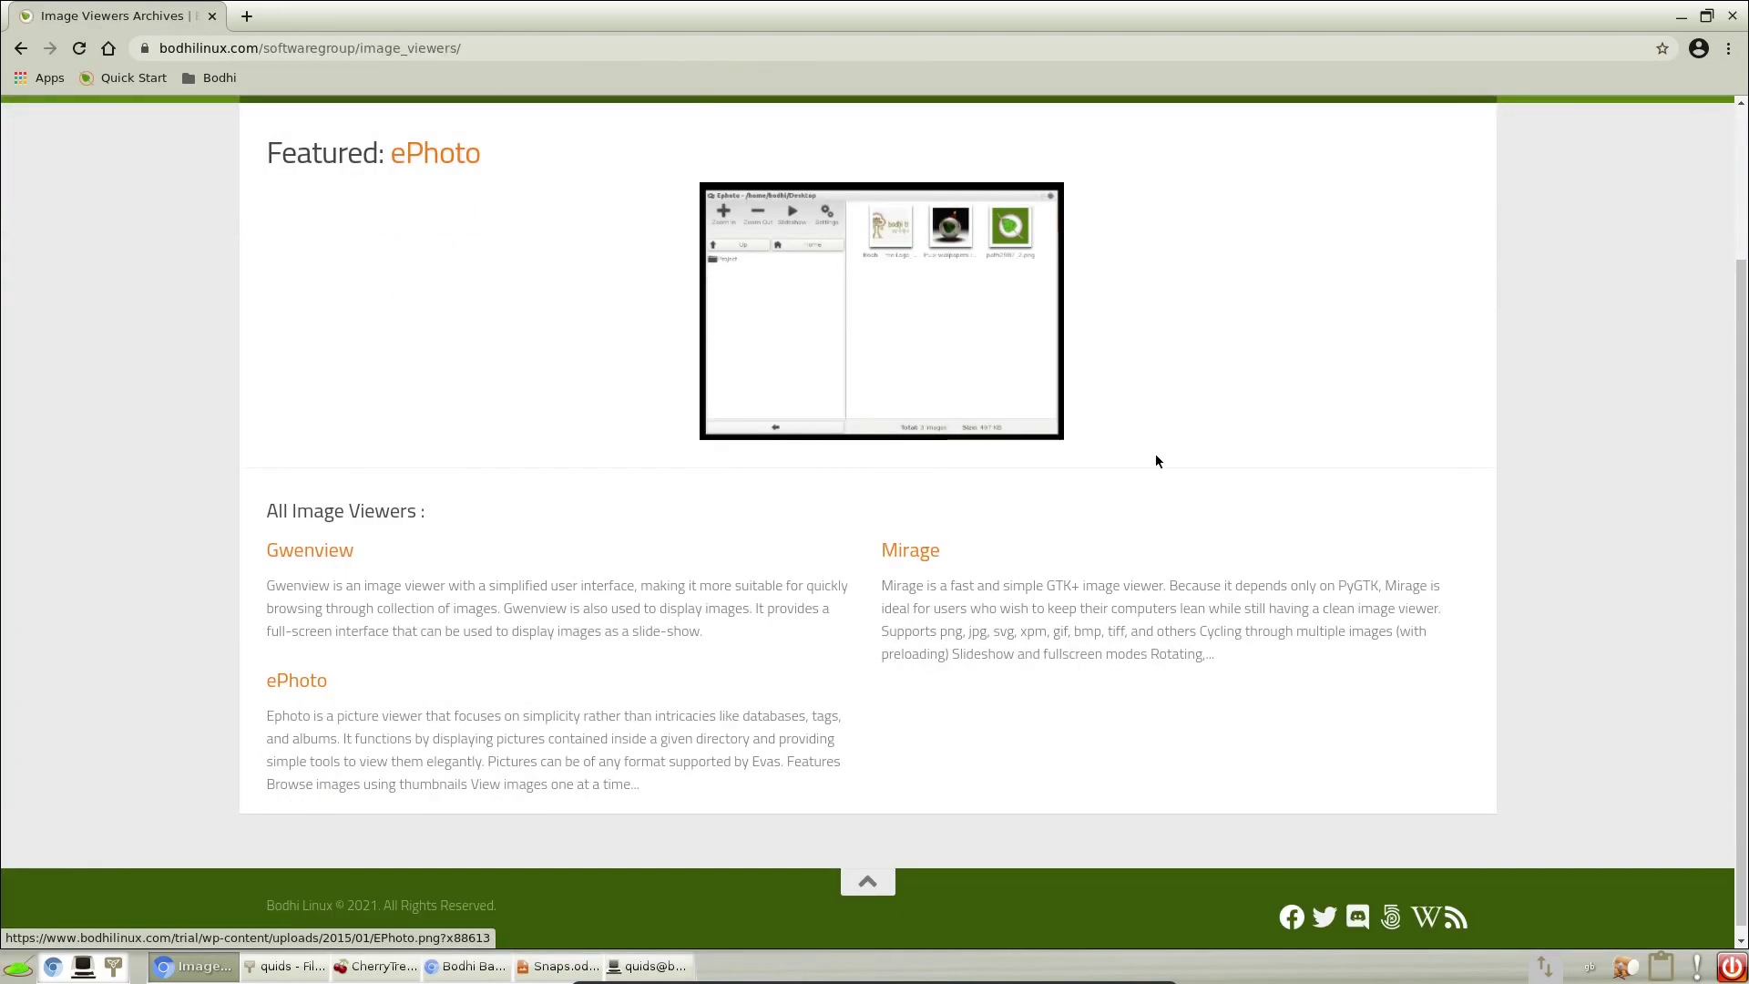
left_click(308, 555)
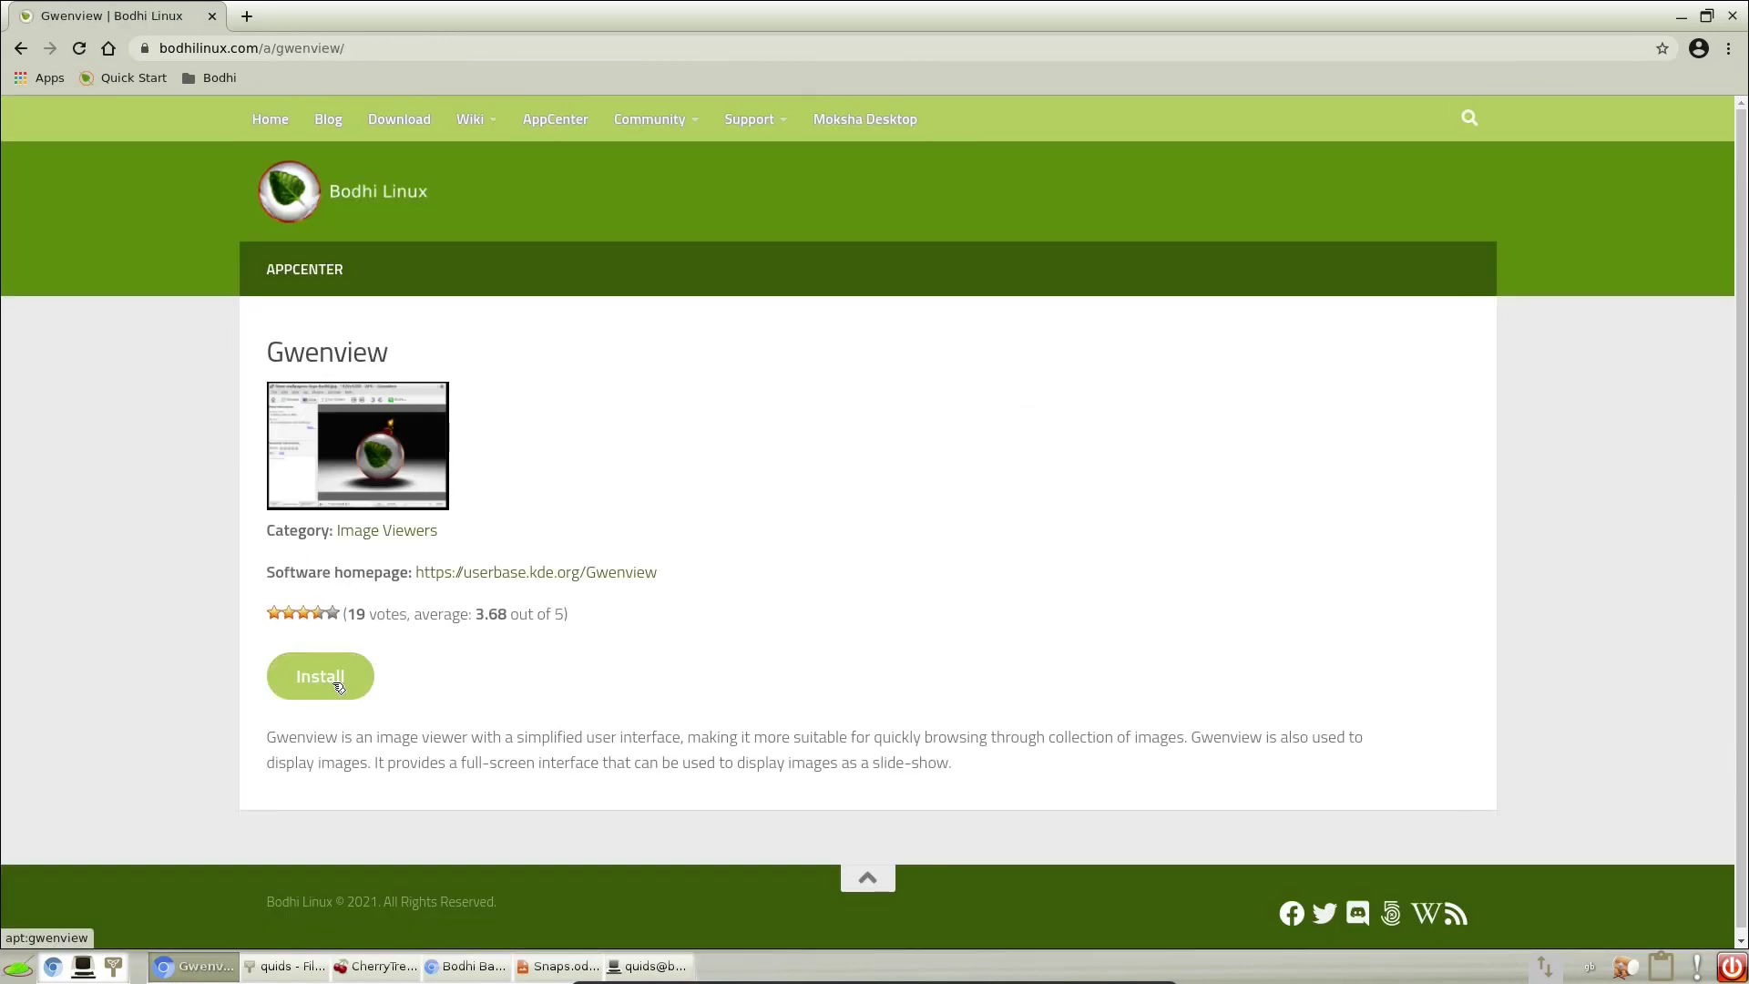
left_click(338, 686)
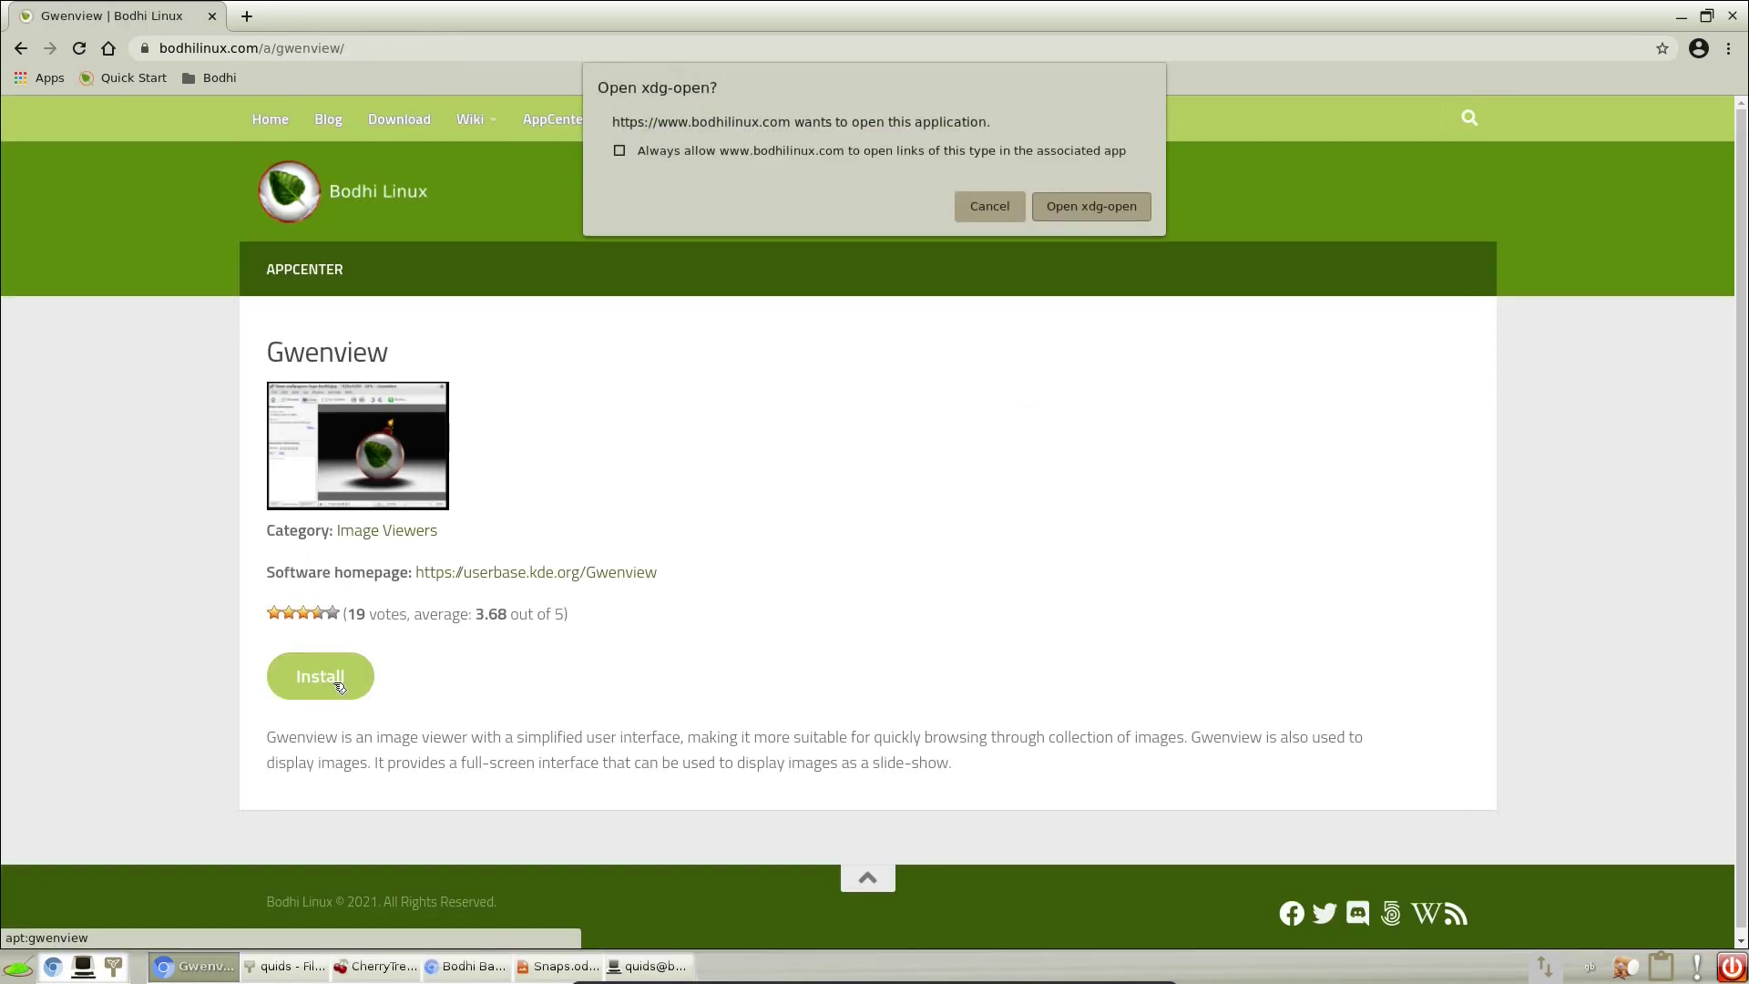
left_click(1092, 208)
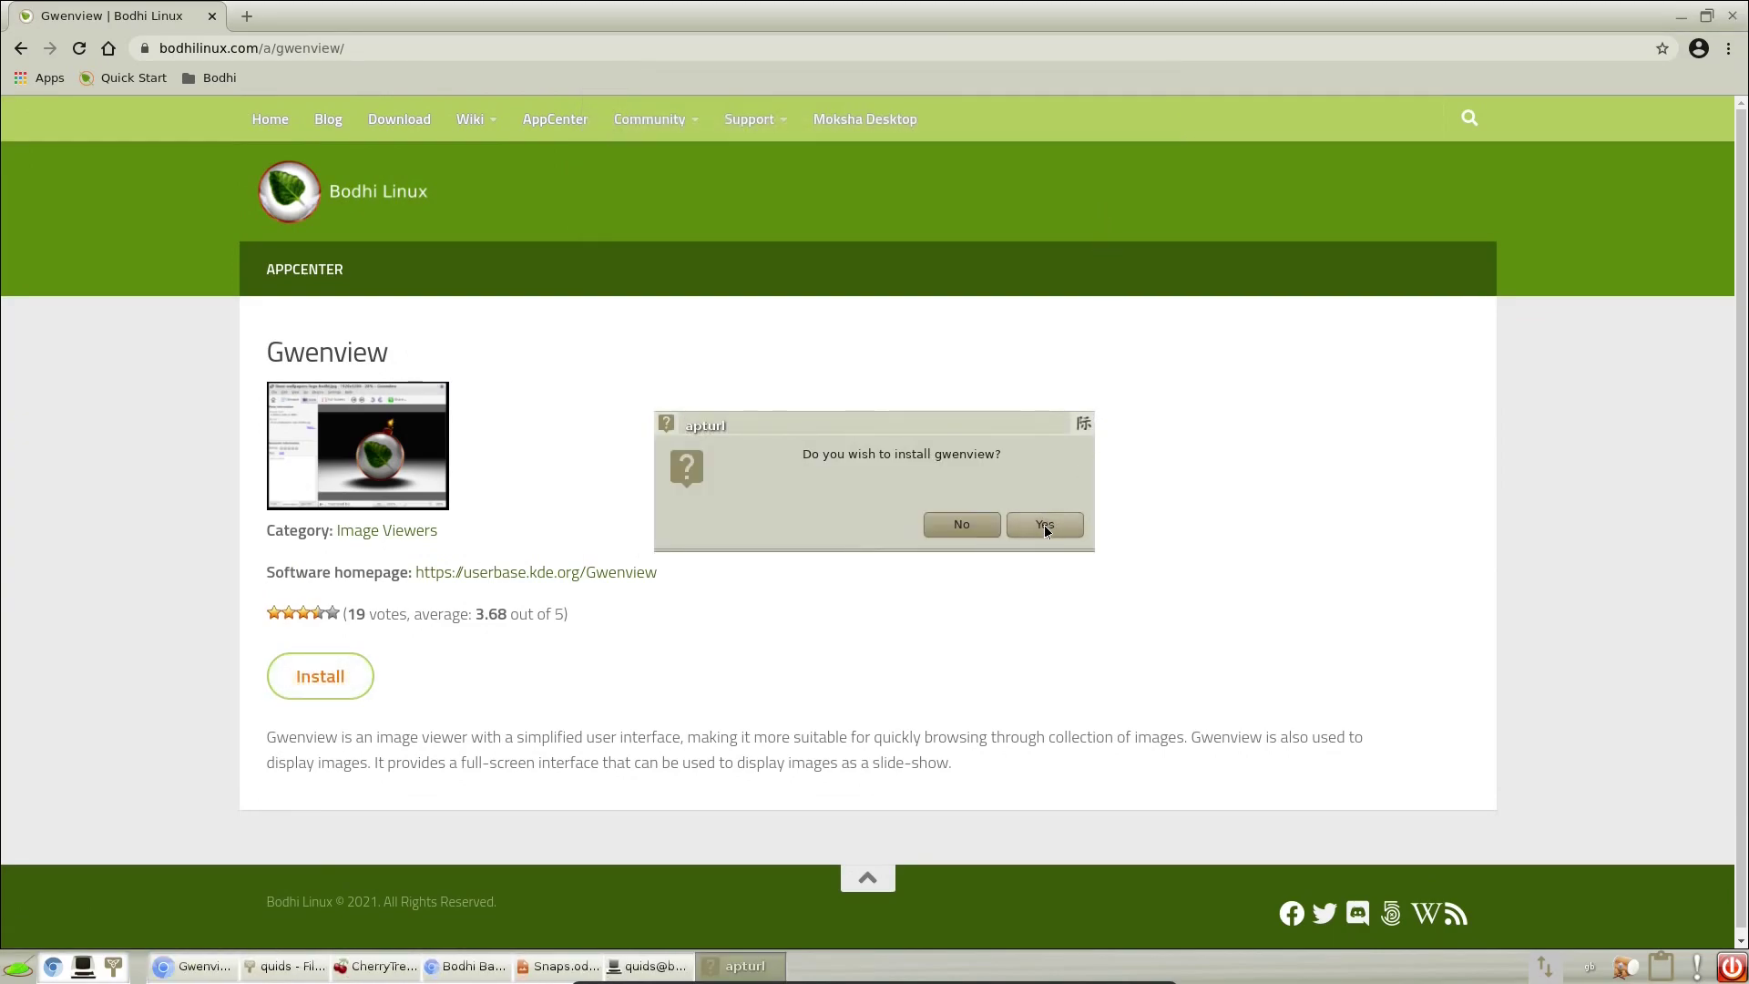
left_click(1044, 526)
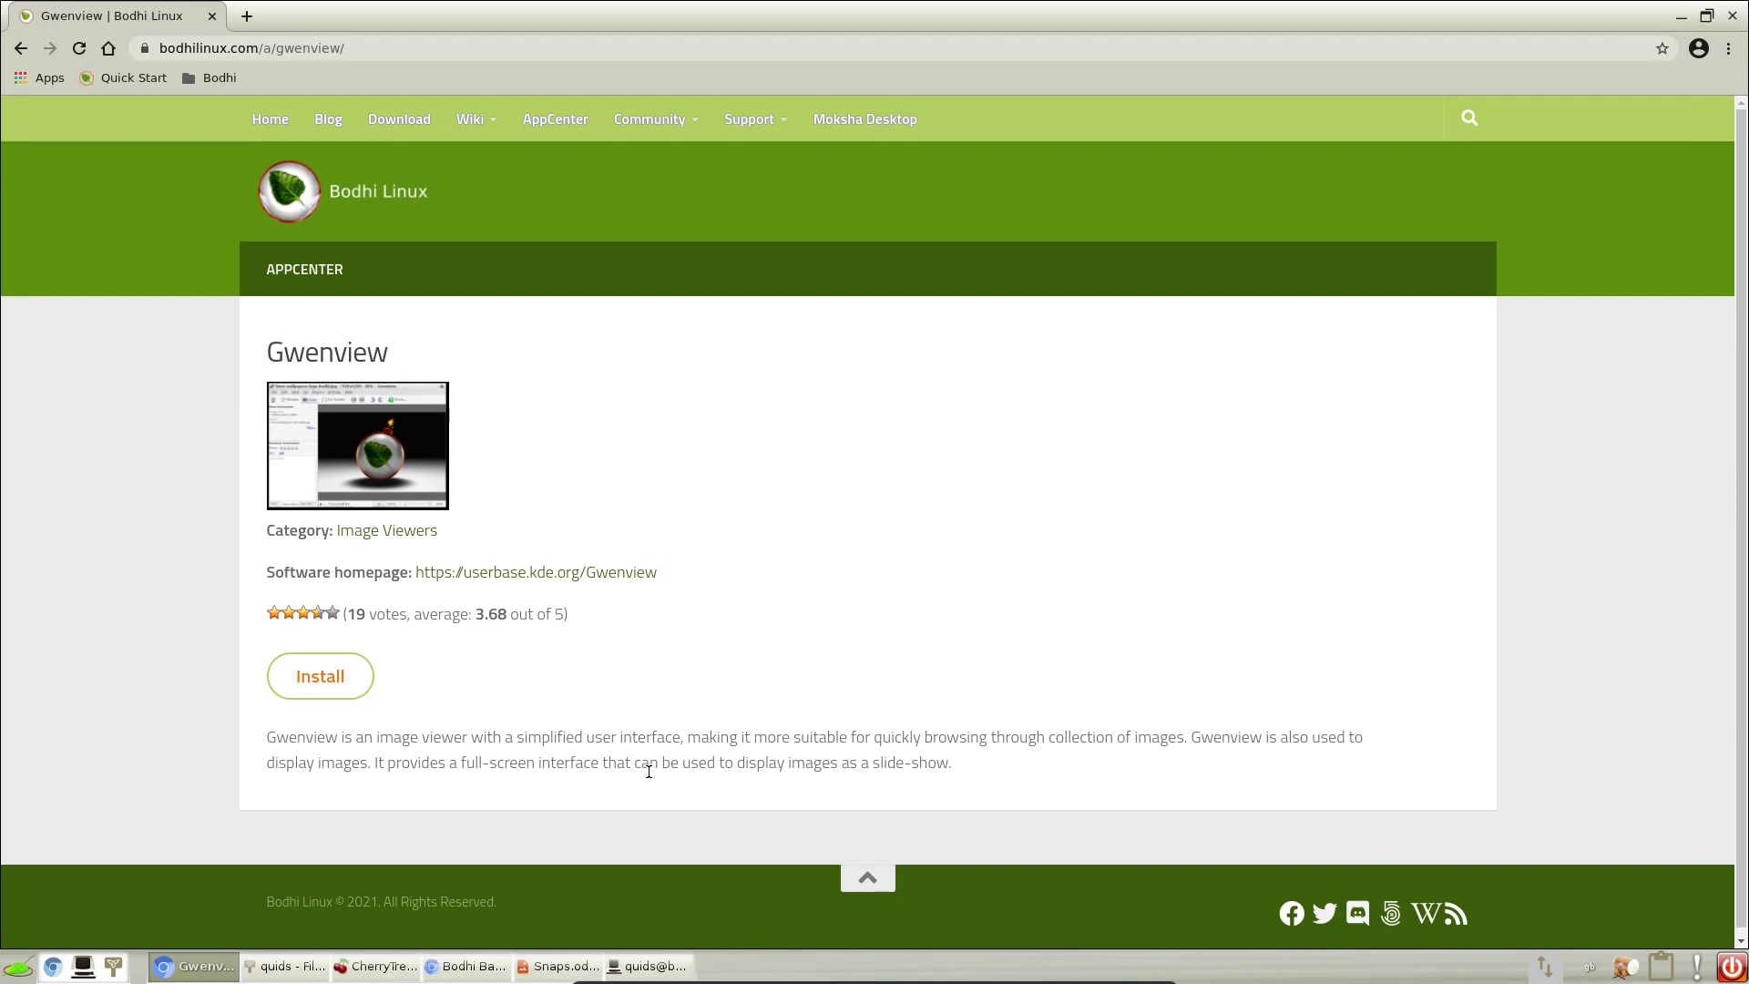
left_click(18, 965)
mouse_move(42, 918)
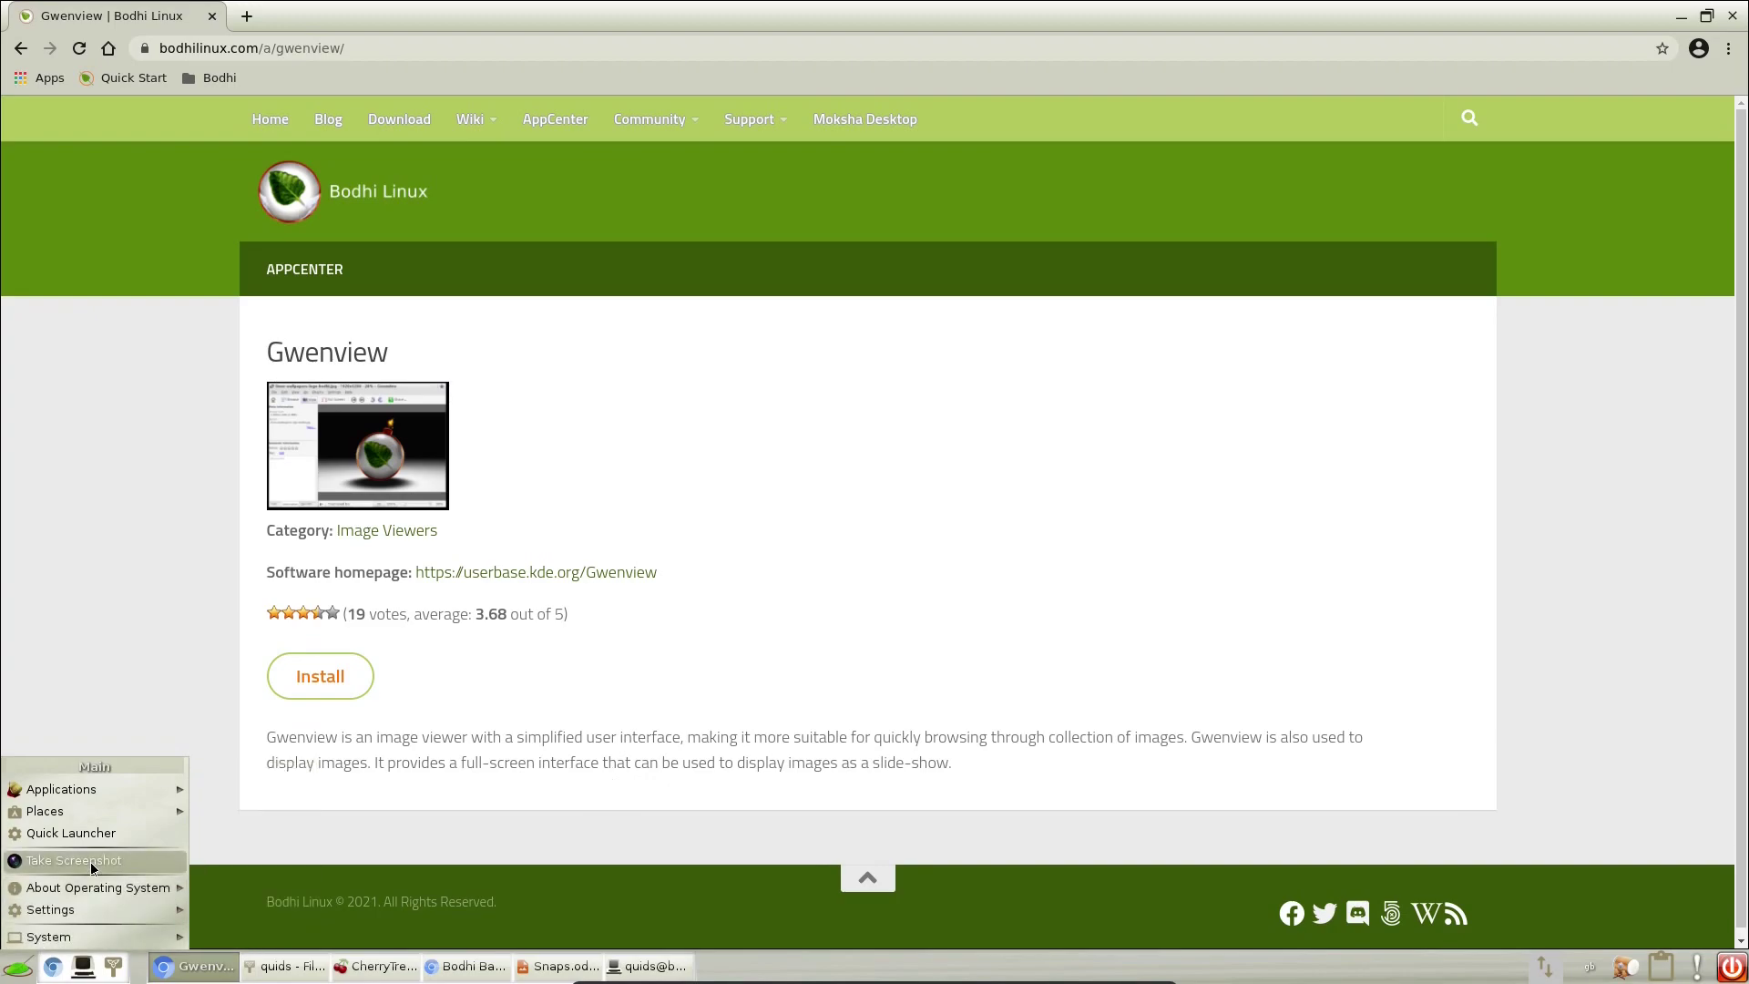
left_click(94, 829)
type("gw")
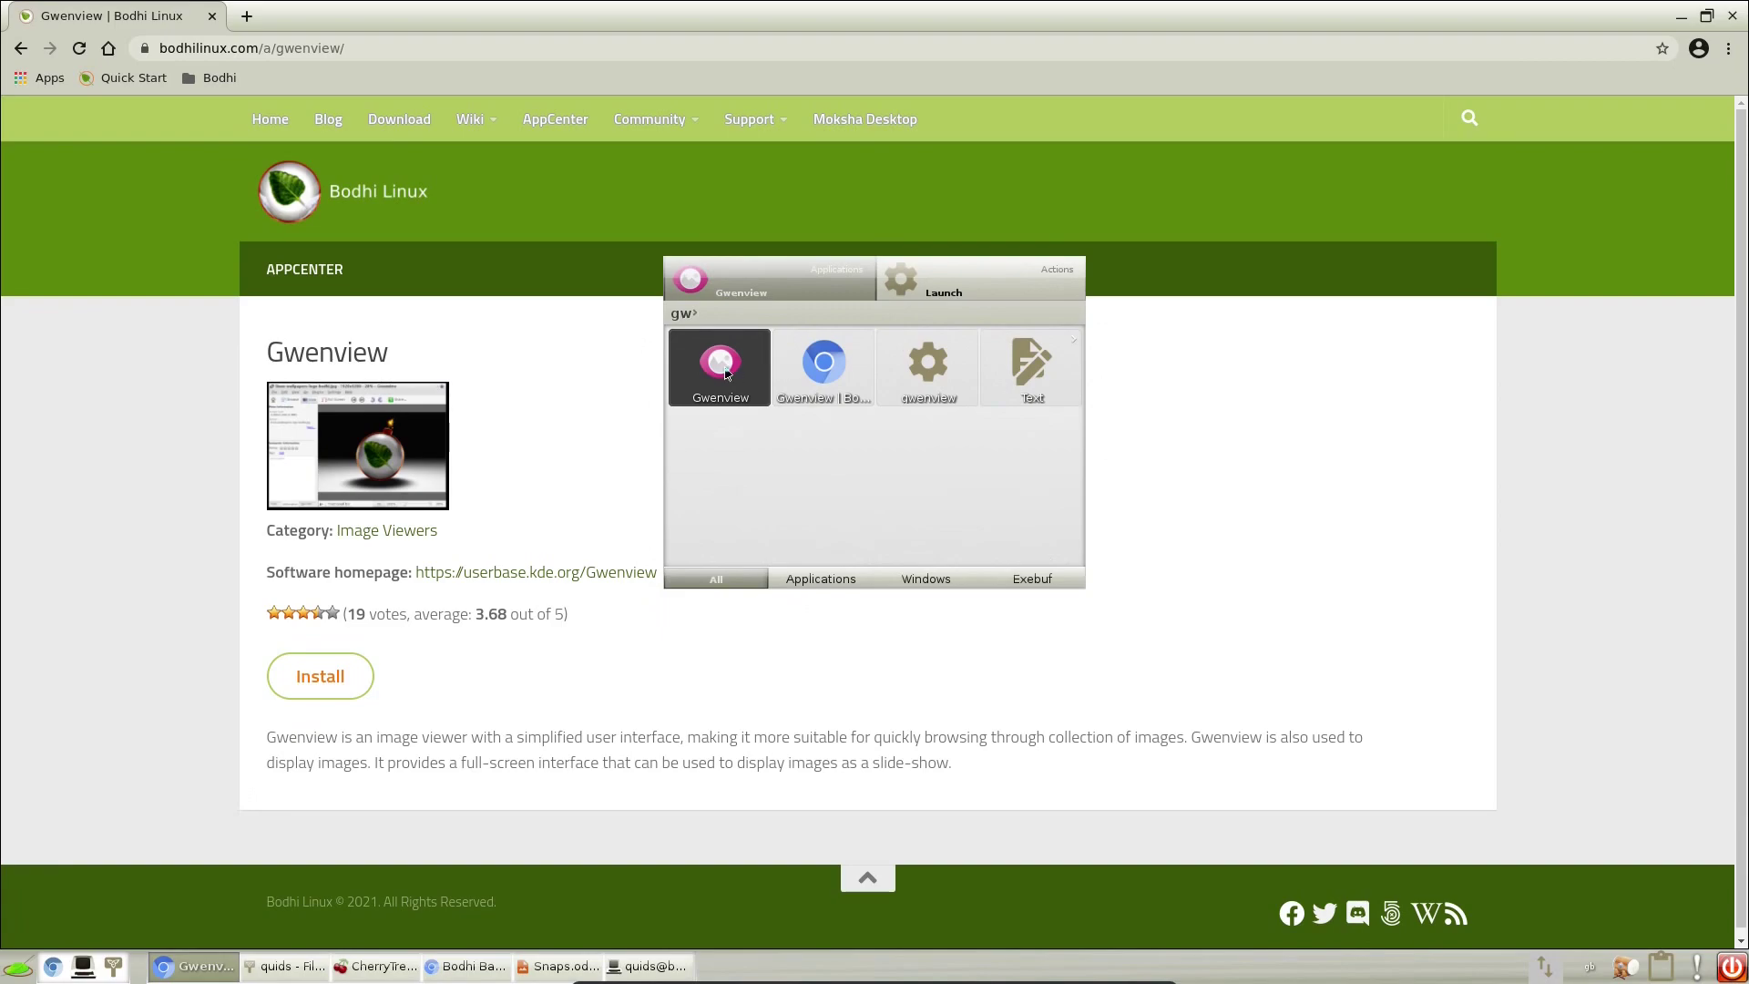
left_click(725, 371)
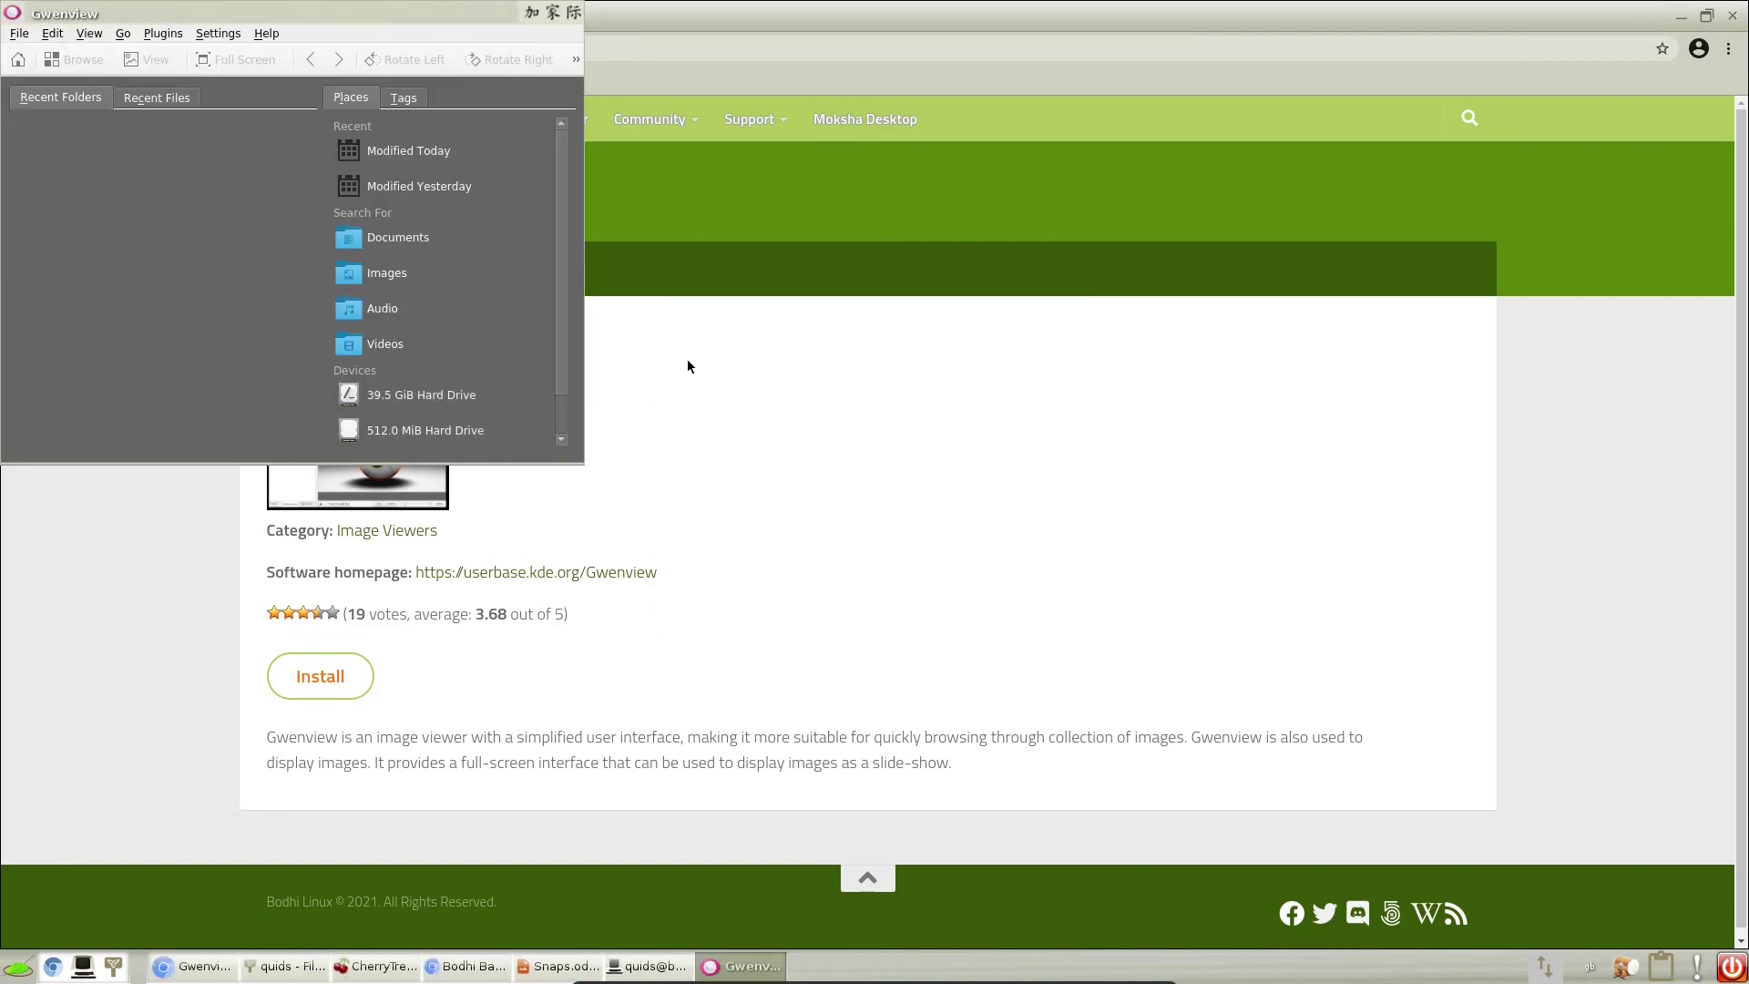
left_click(574, 12)
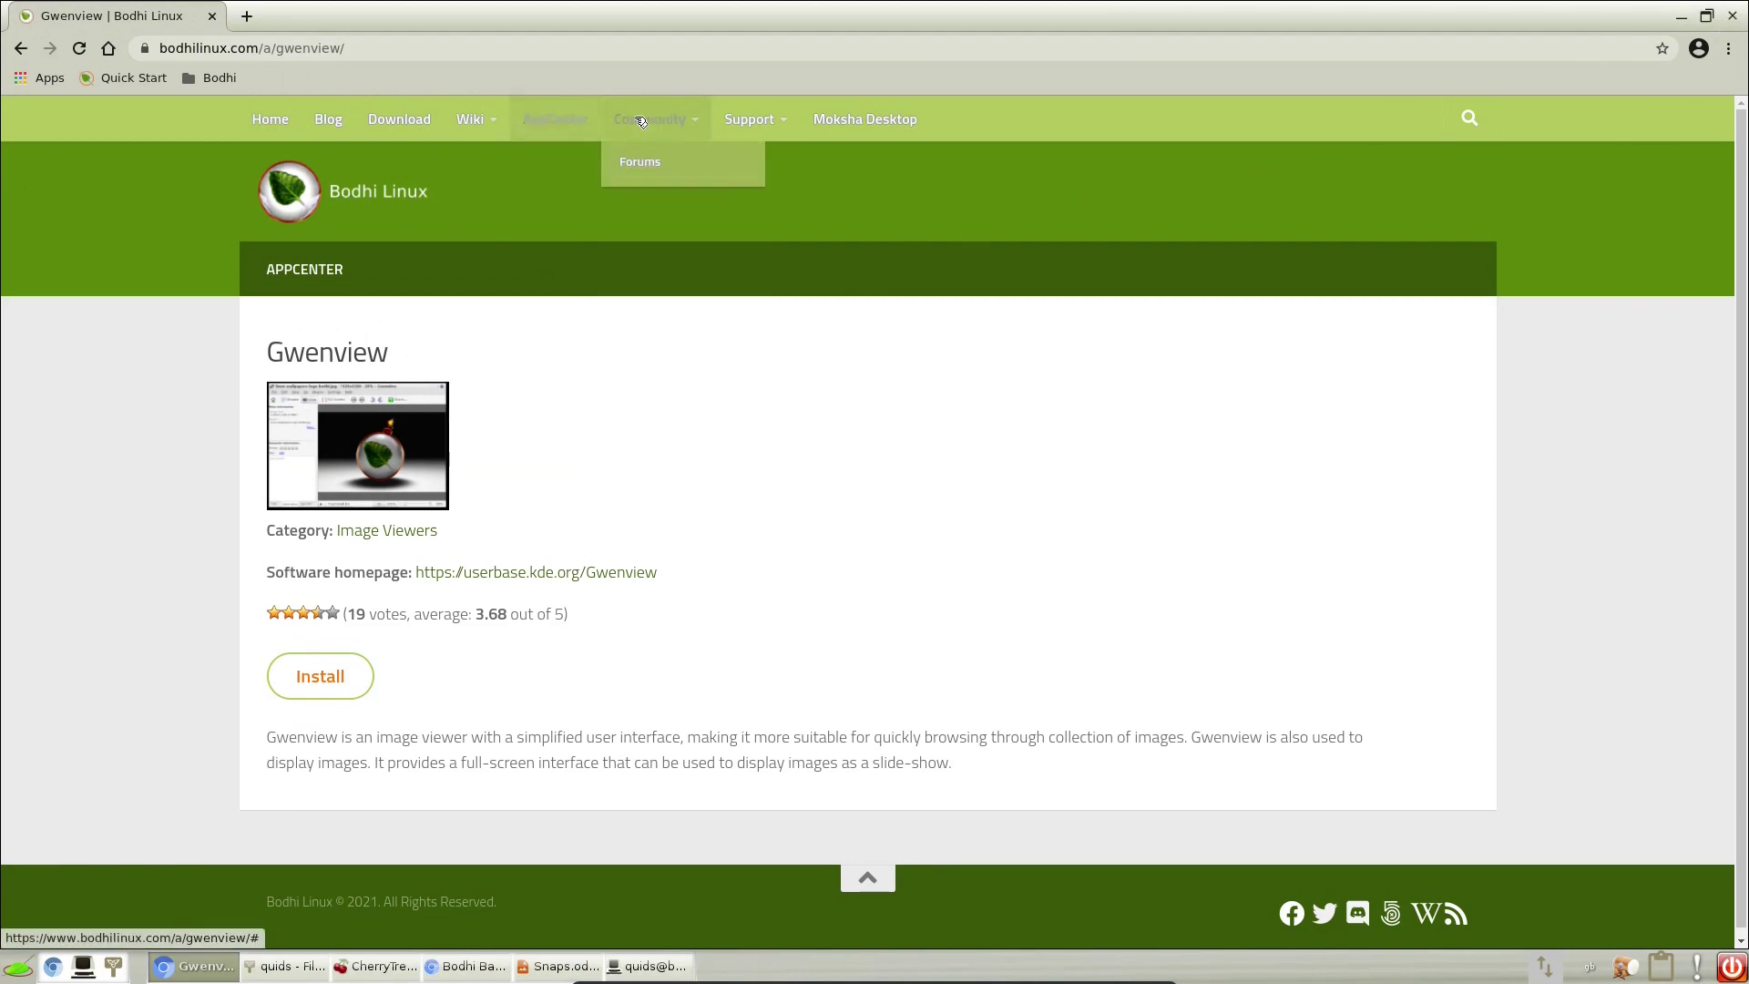
Visit the Bodhi Linux Forums through the Community menu, then minimize Chromium
left_click(664, 124)
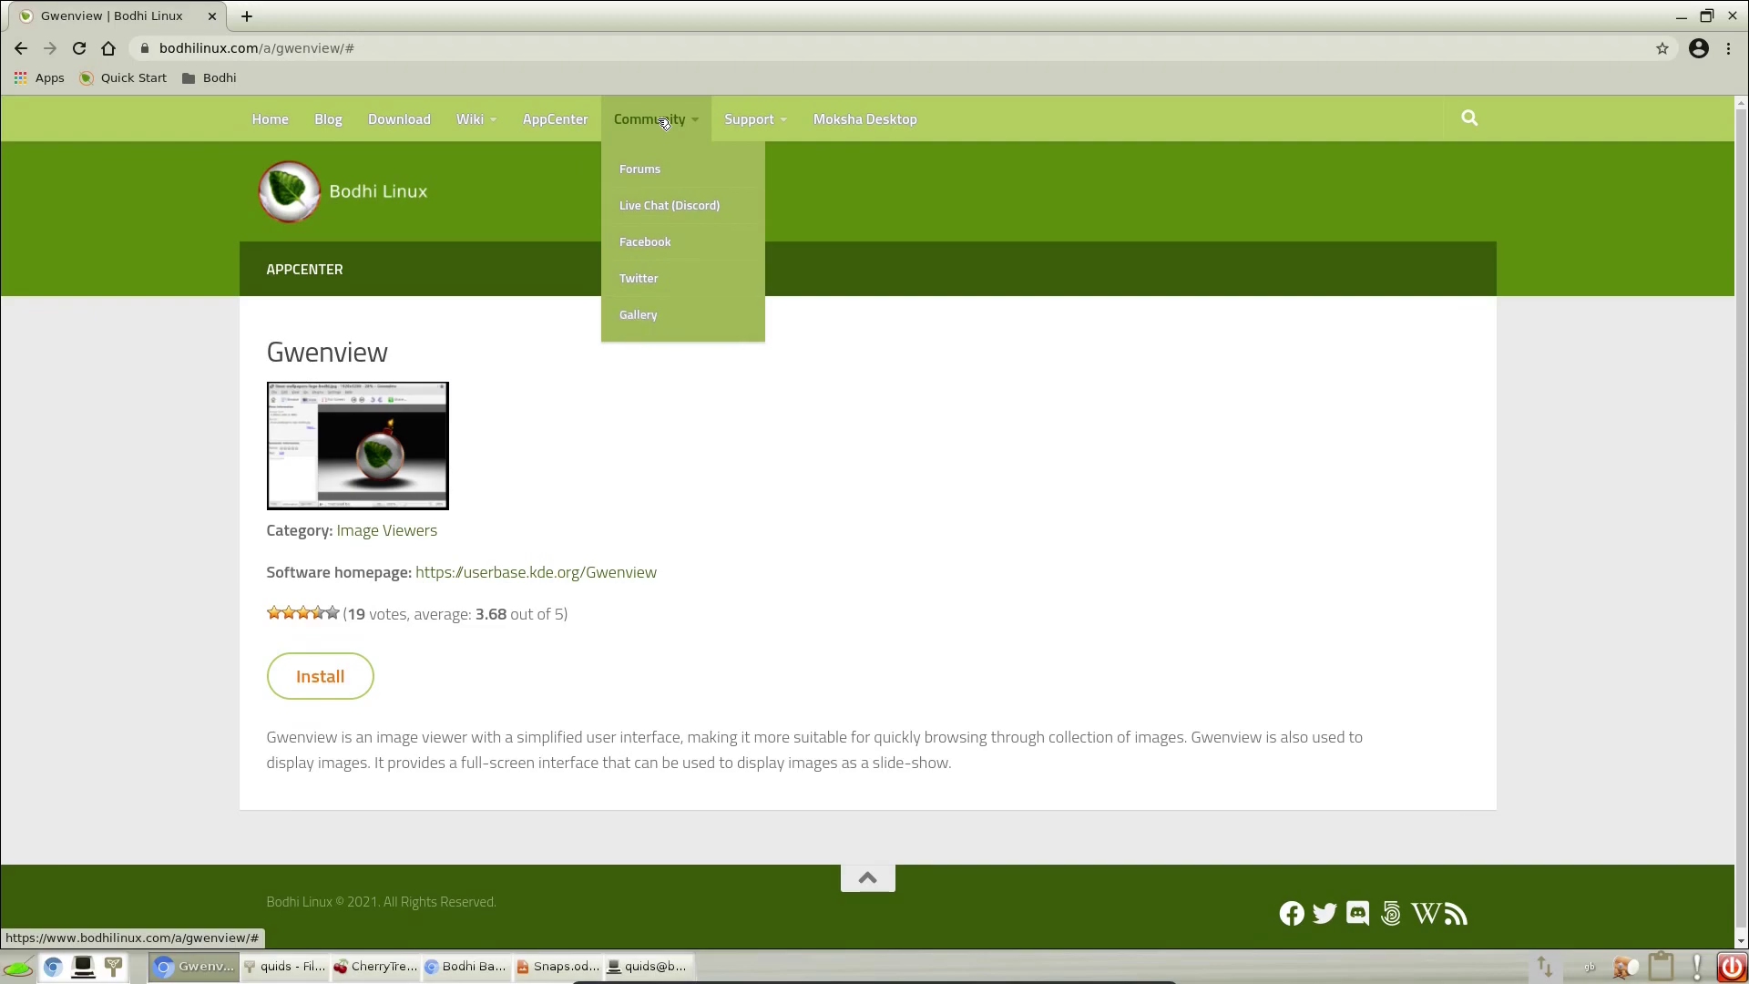
left_click(649, 172)
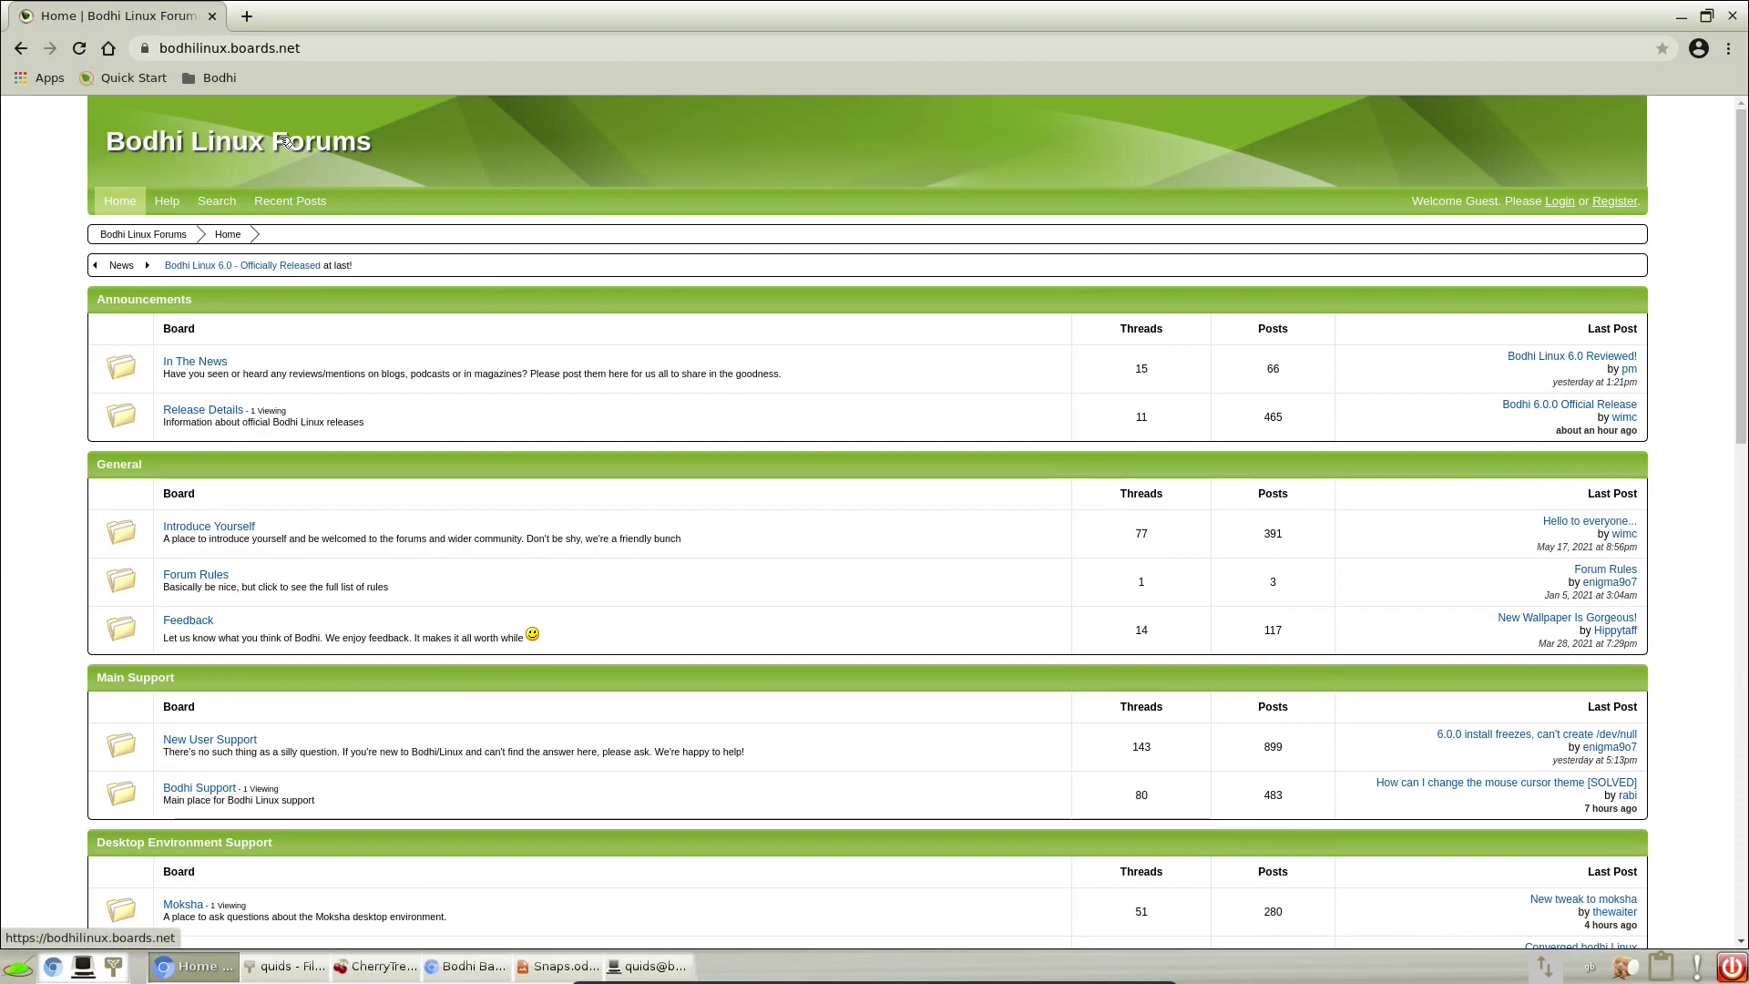
left_click(1682, 18)
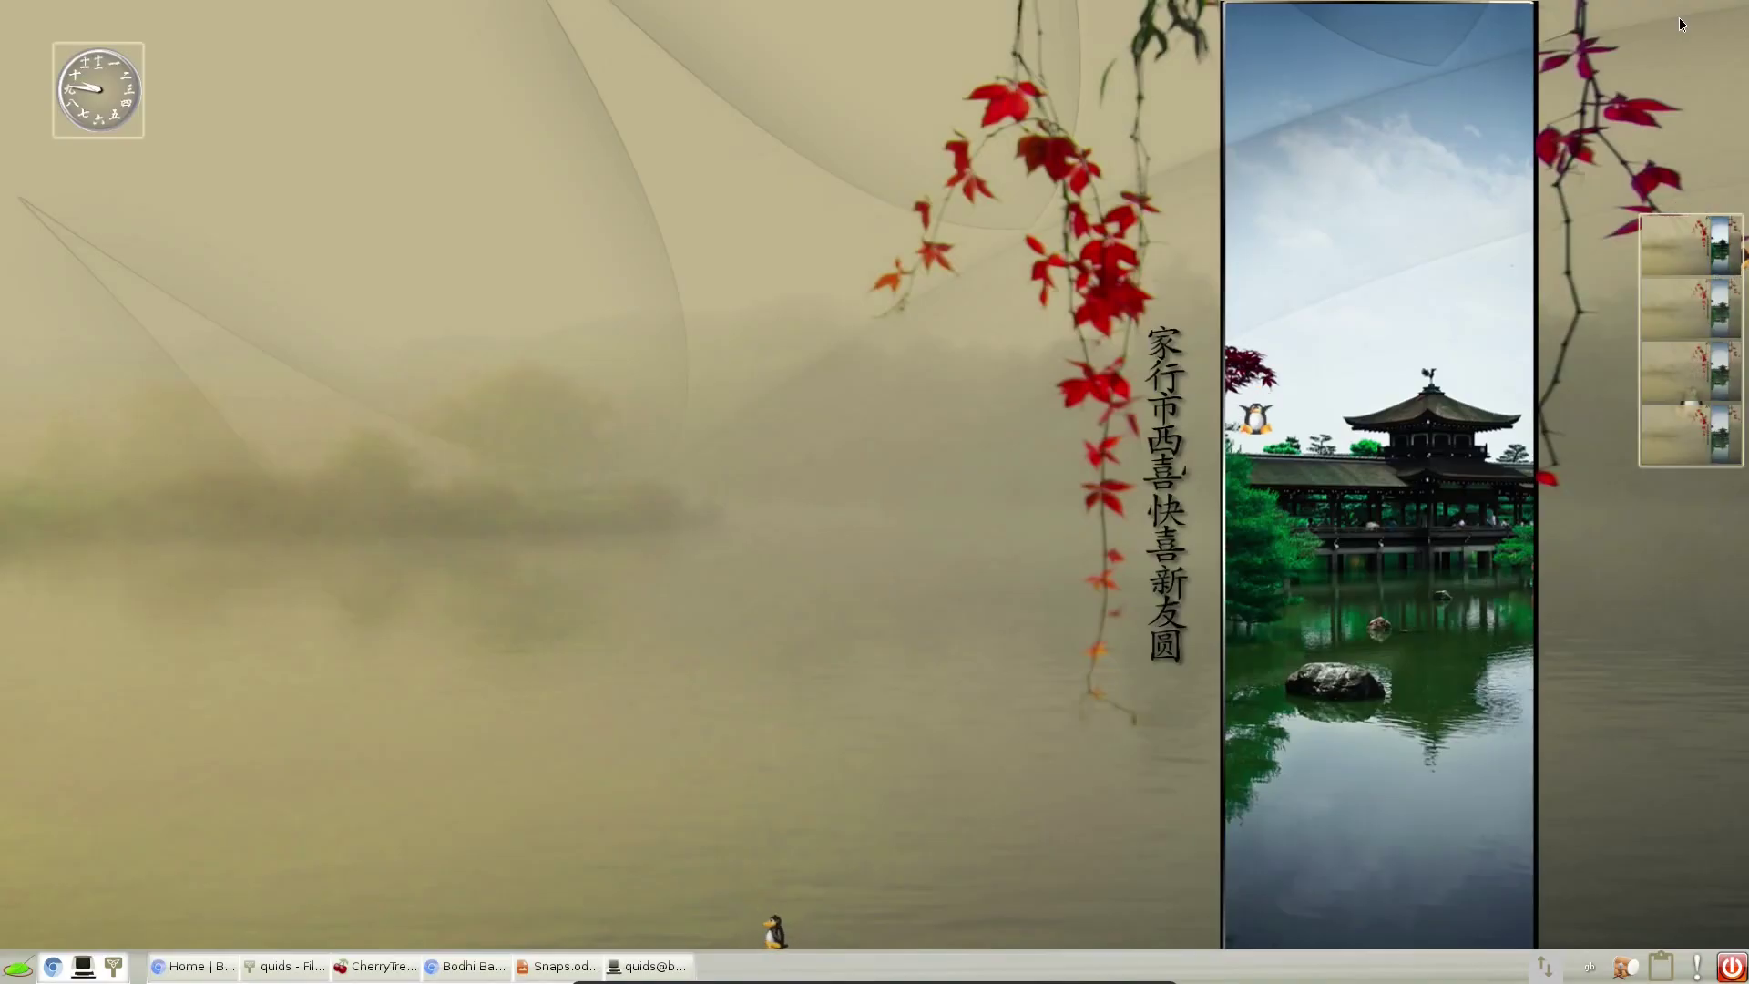